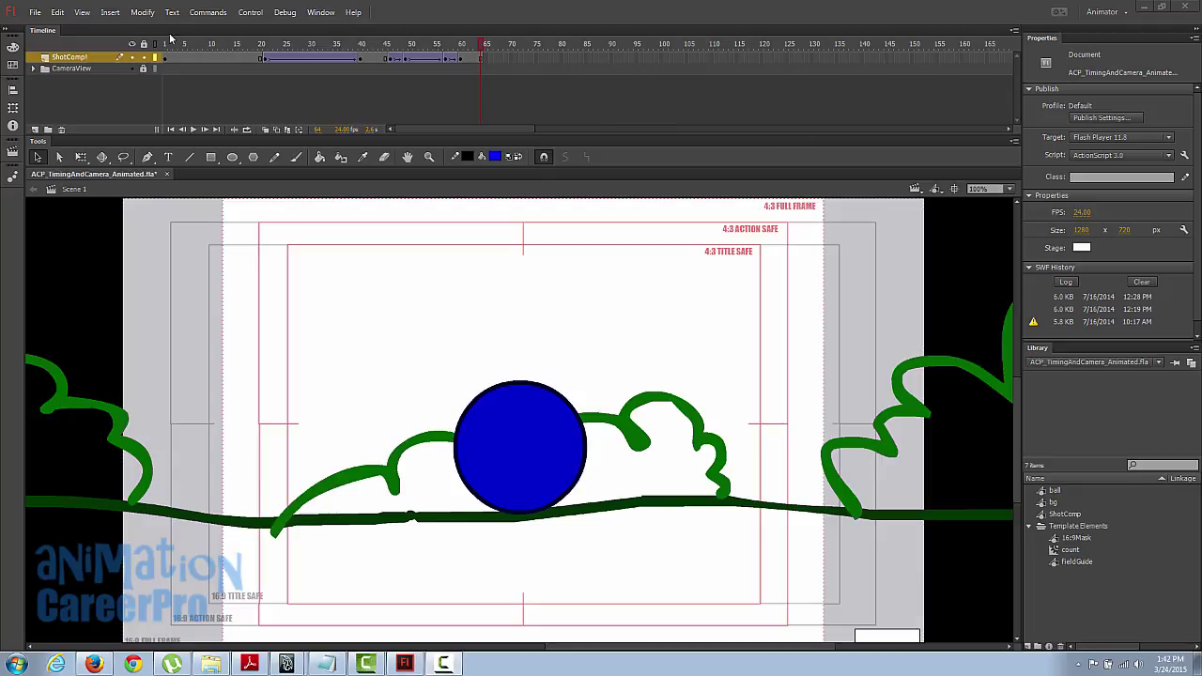
Play the finished ball animation from frame 1.
click(169, 44)
key(Return)
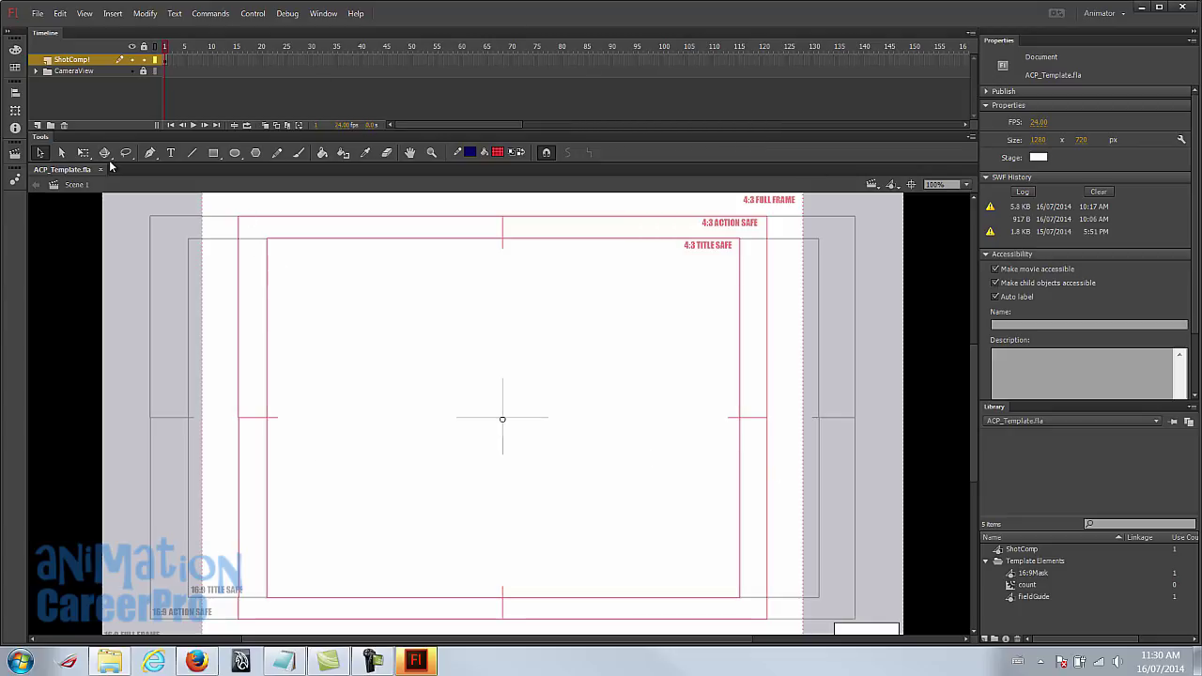
Expand the CameraView folder and hide its fieldGuide layer, then show it again.
click(84, 72)
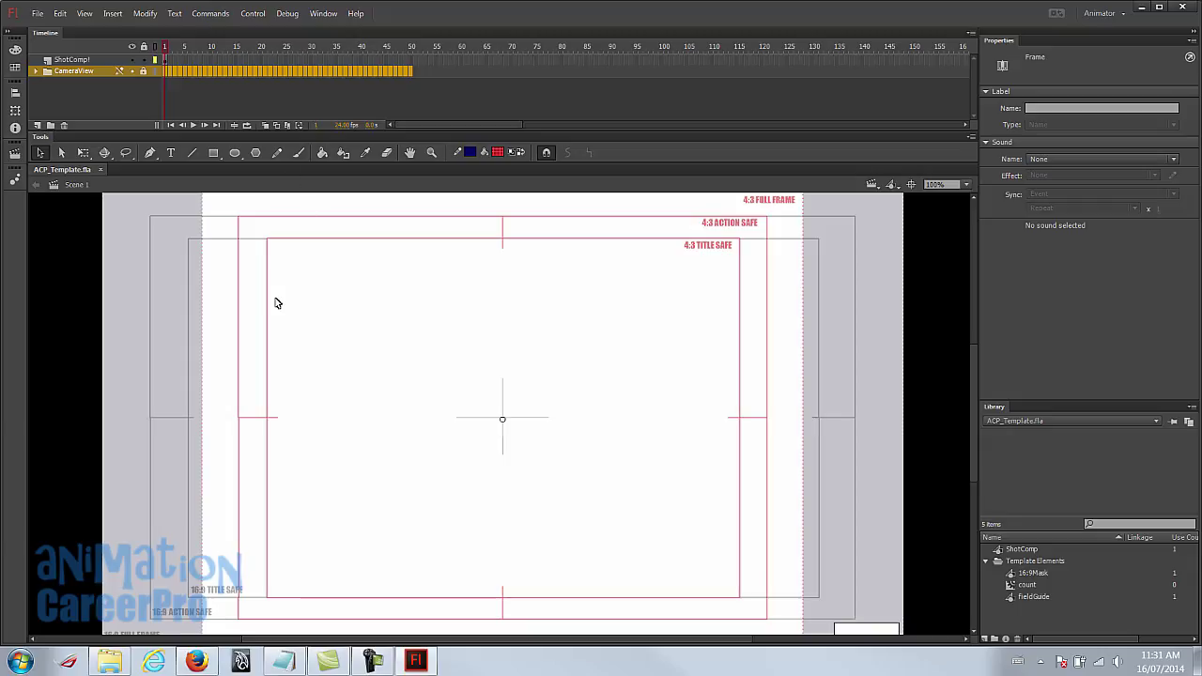
click(35, 72)
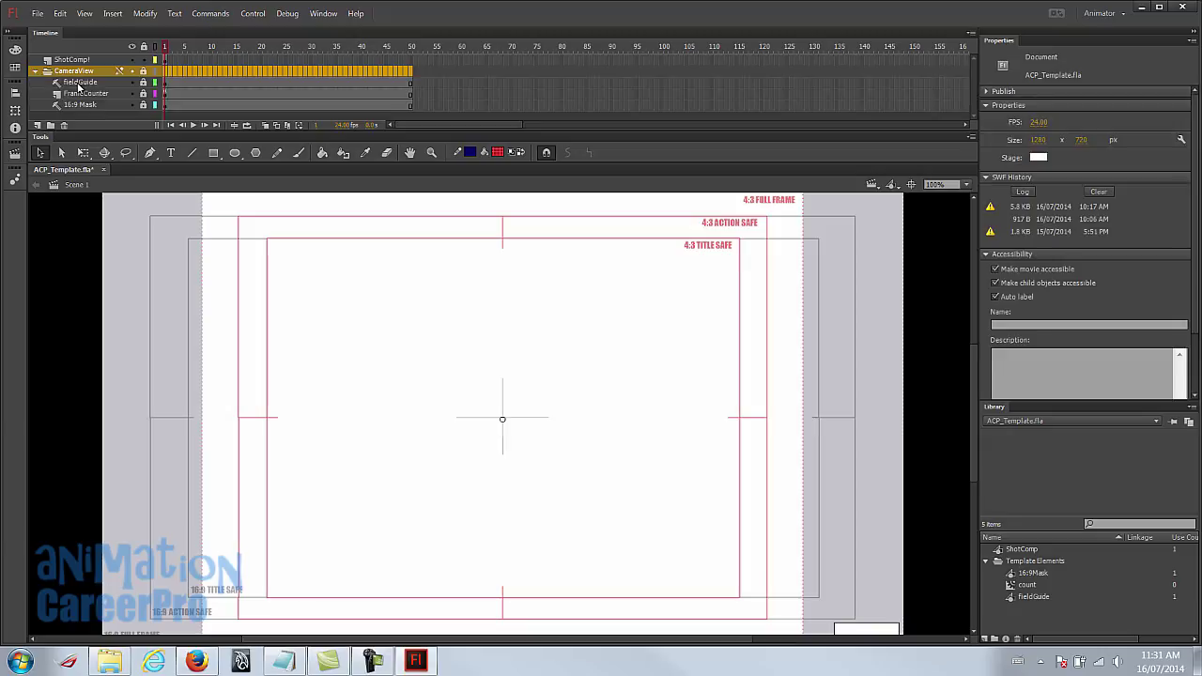
click(79, 83)
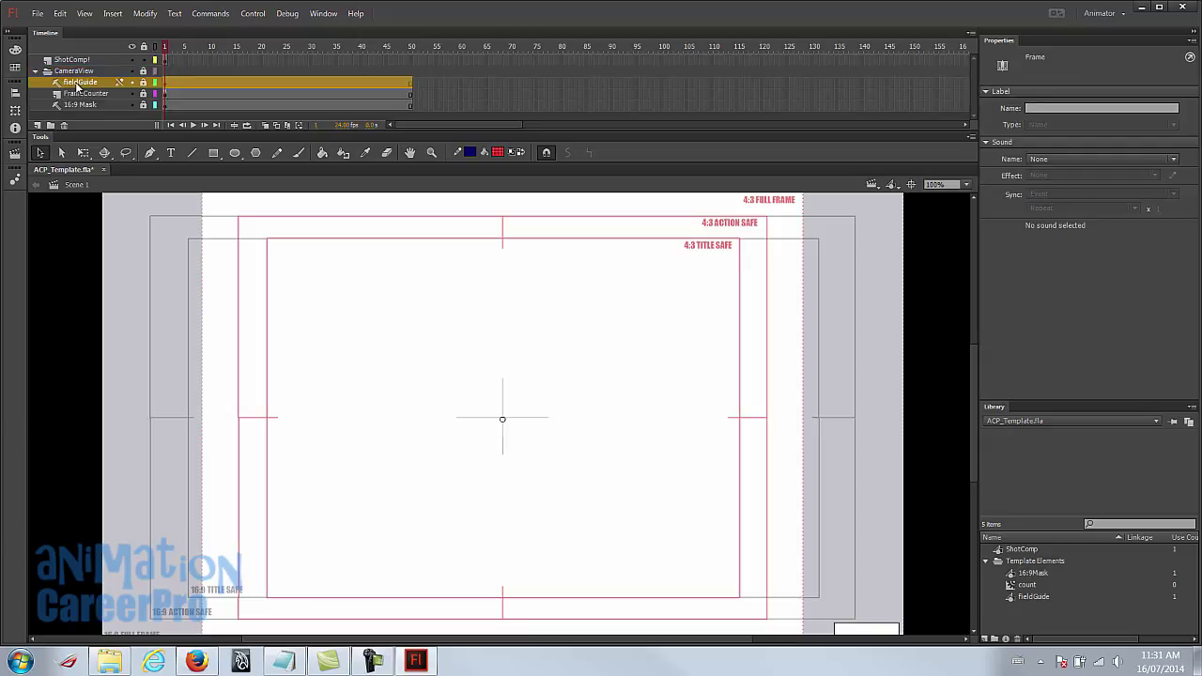
click(132, 82)
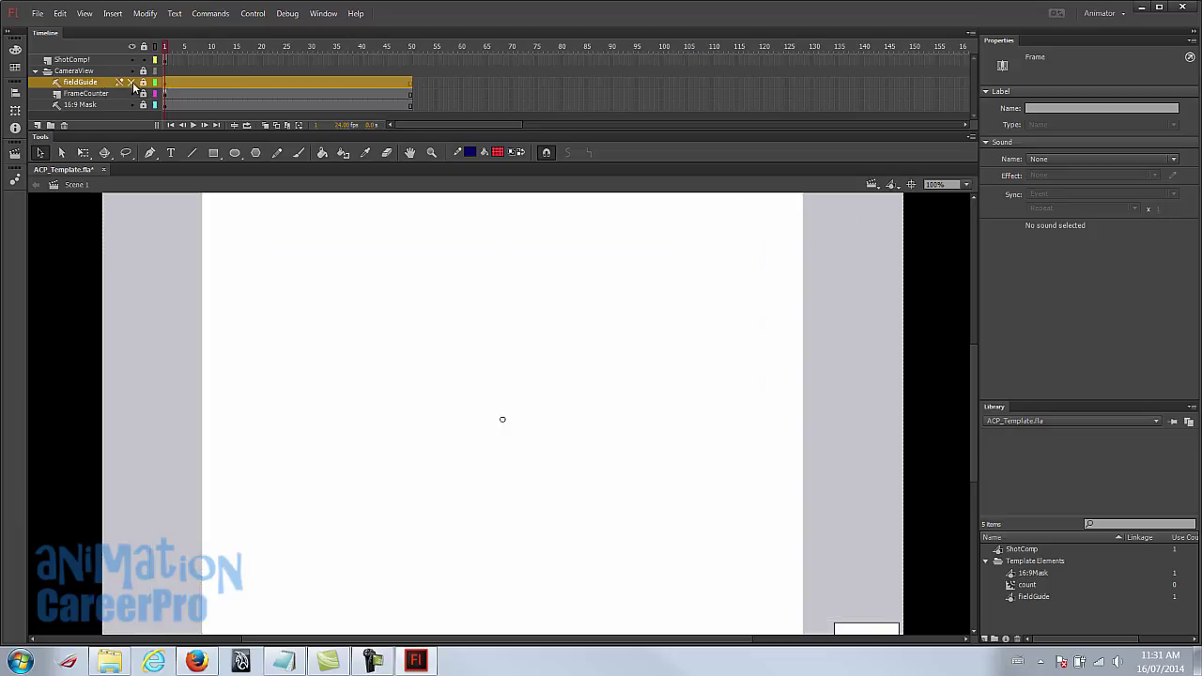
click(132, 83)
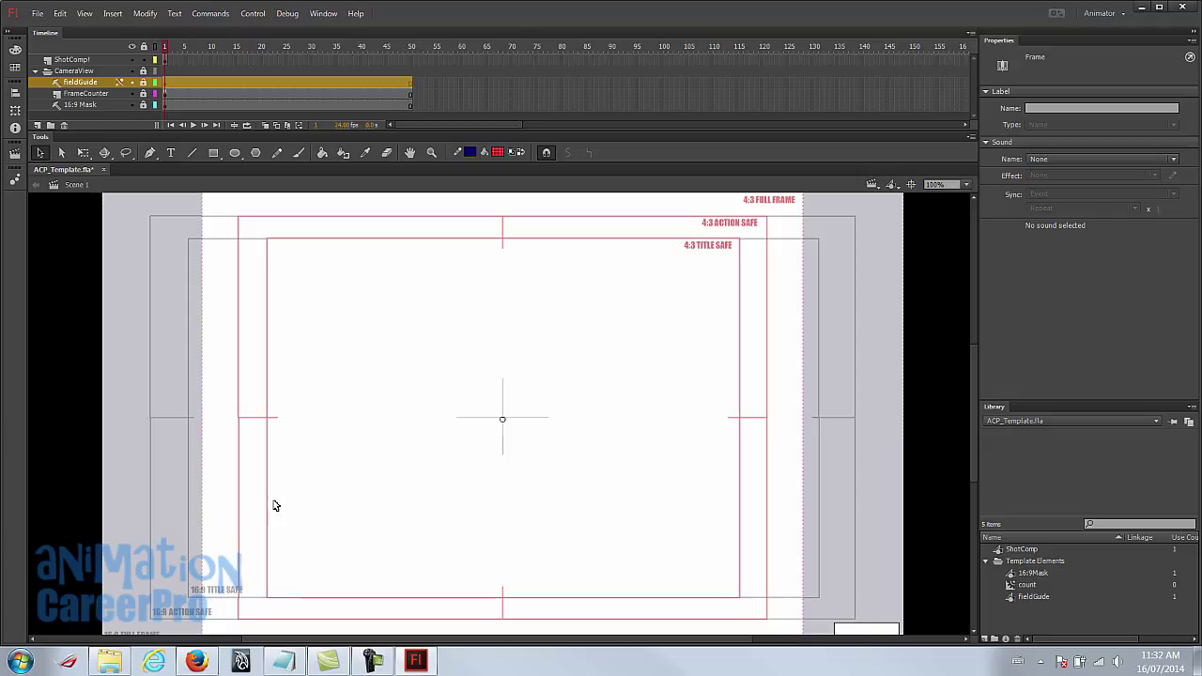
Examine the 16:9 frame labels and outer frame edges on the stage, plus the FrameCounter layer's box in the frame's corner.
drag(255, 566, 311, 499)
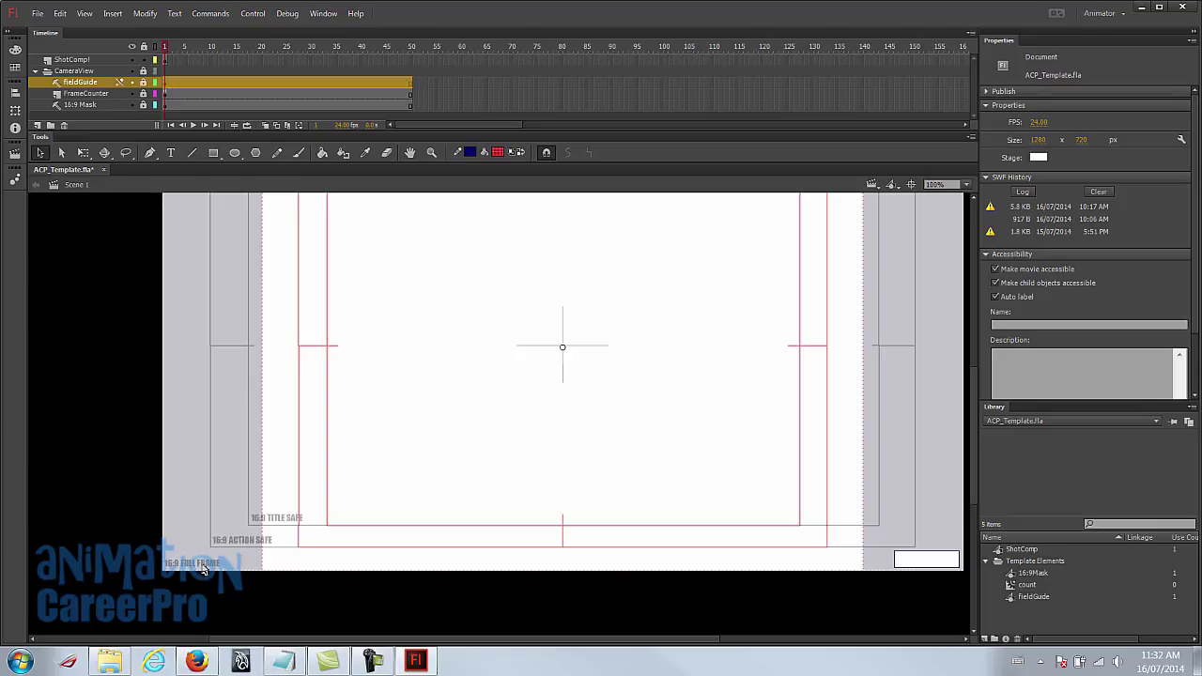
drag(325, 363, 285, 442)
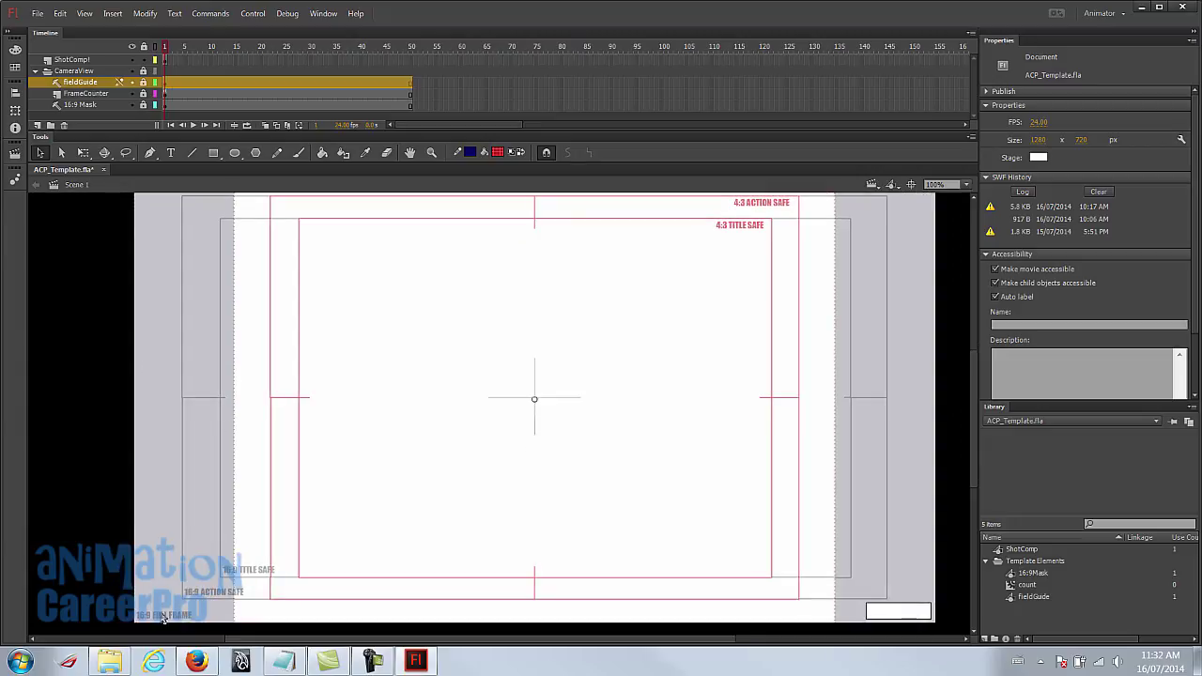
drag(285, 368, 260, 395)
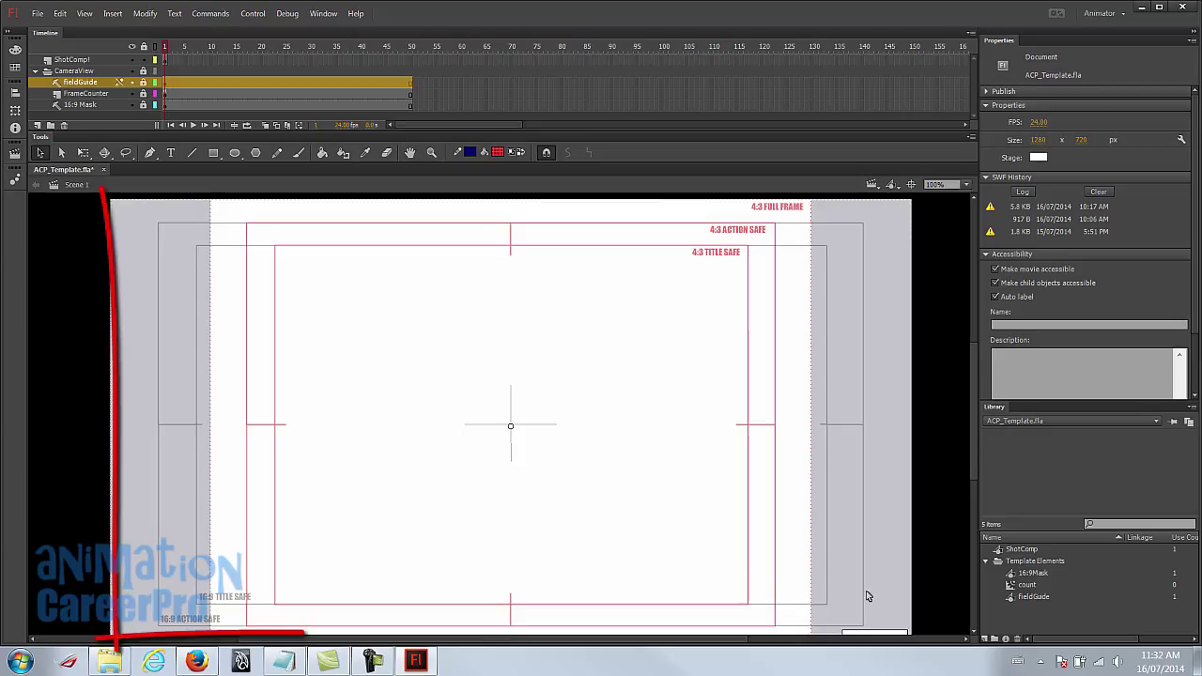
click(122, 93)
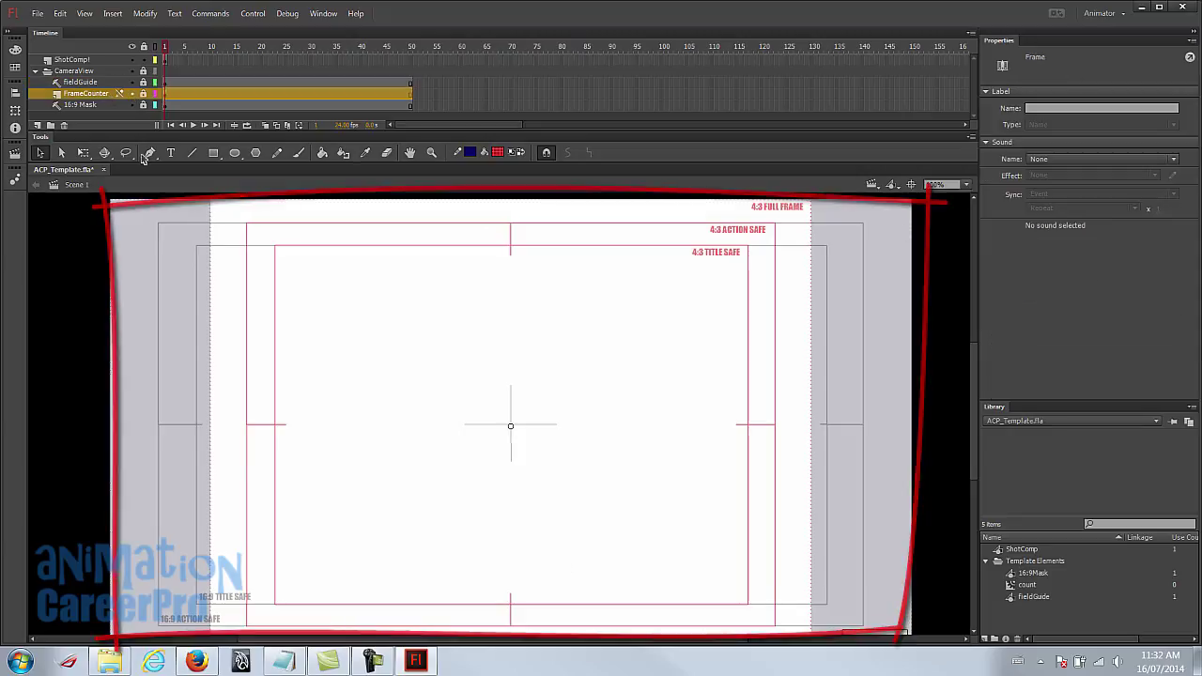
drag(746, 542, 689, 464)
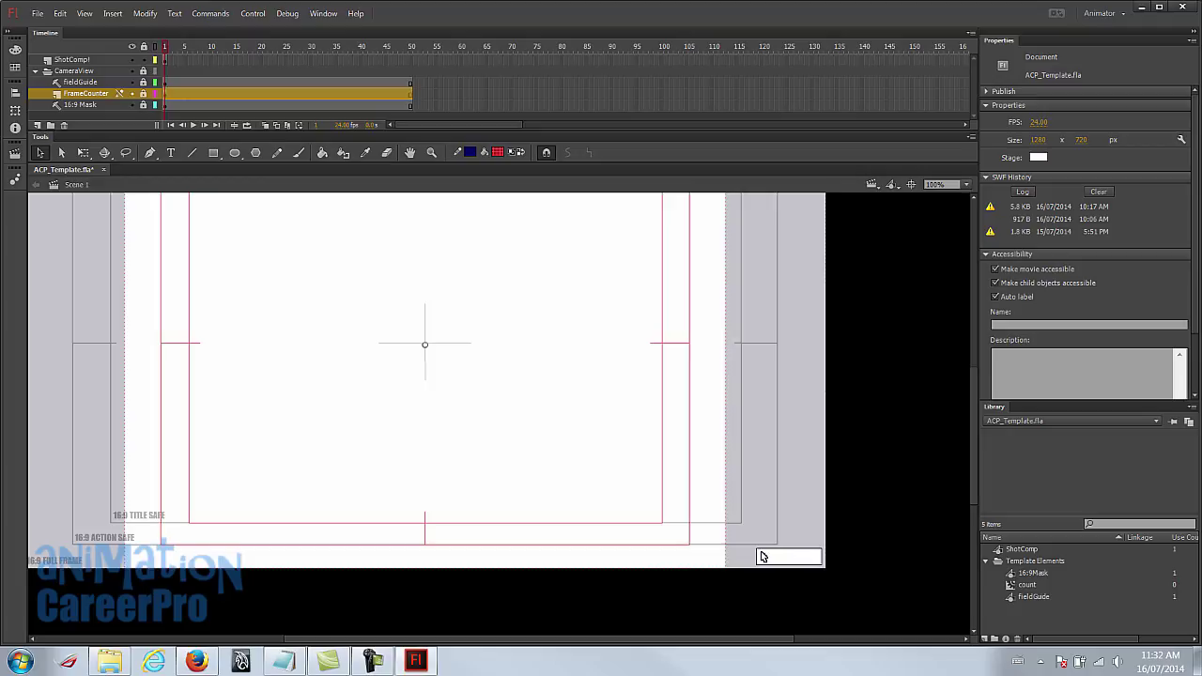
Examine the 16:9 Mask layer's black border around the whole stage.
click(90, 104)
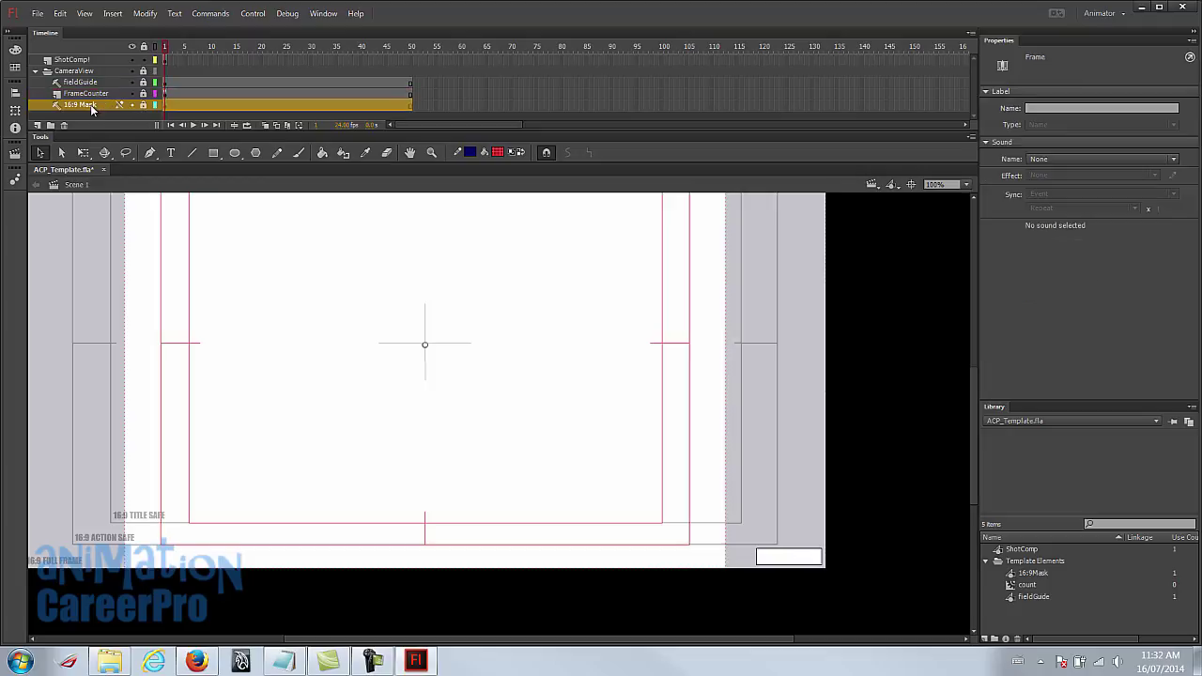
drag(305, 285, 424, 502)
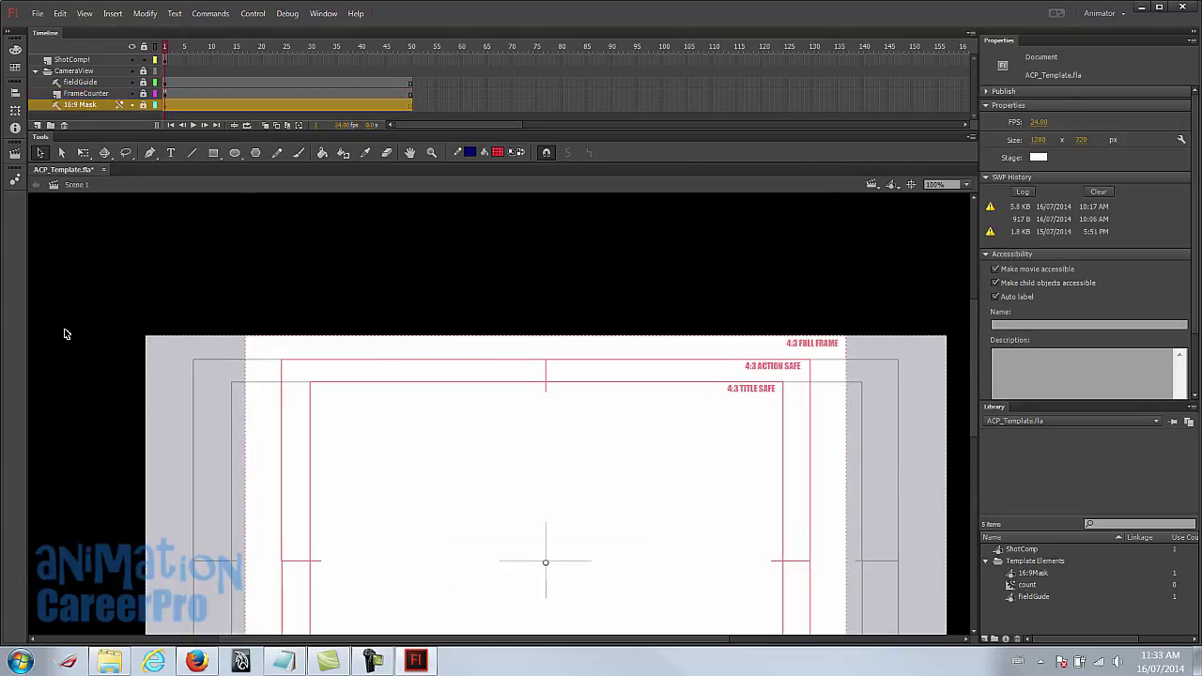
key(z)
alt+click(506, 455)
alt+click(506, 458)
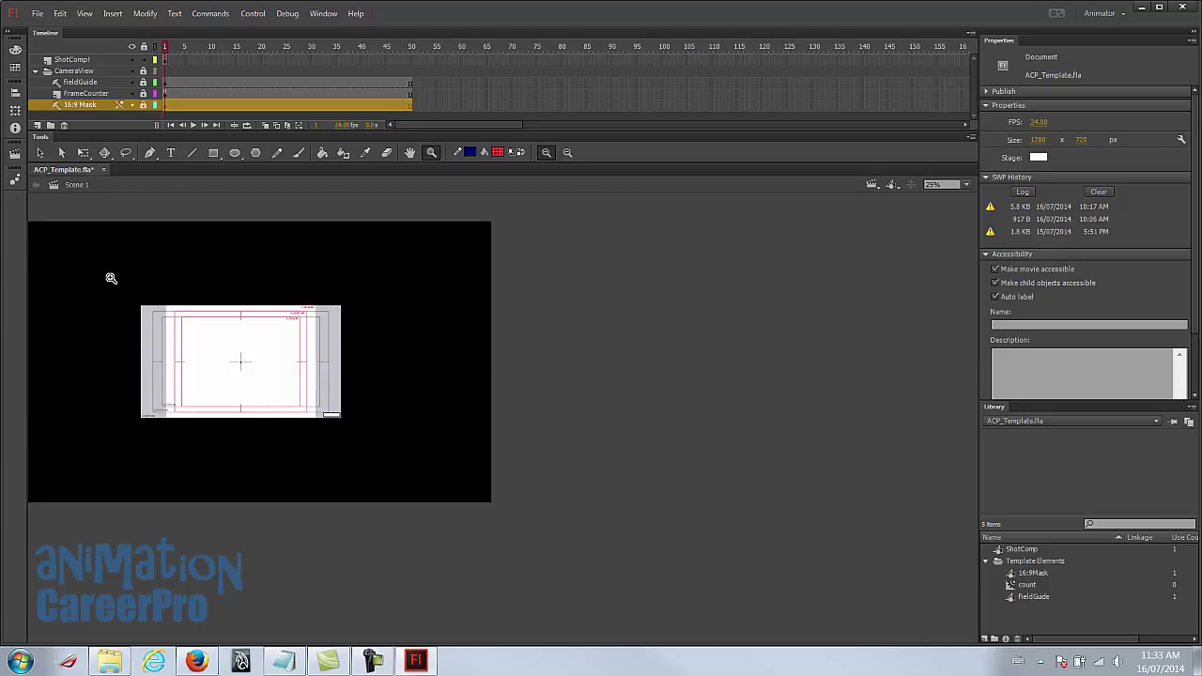
click(169, 279)
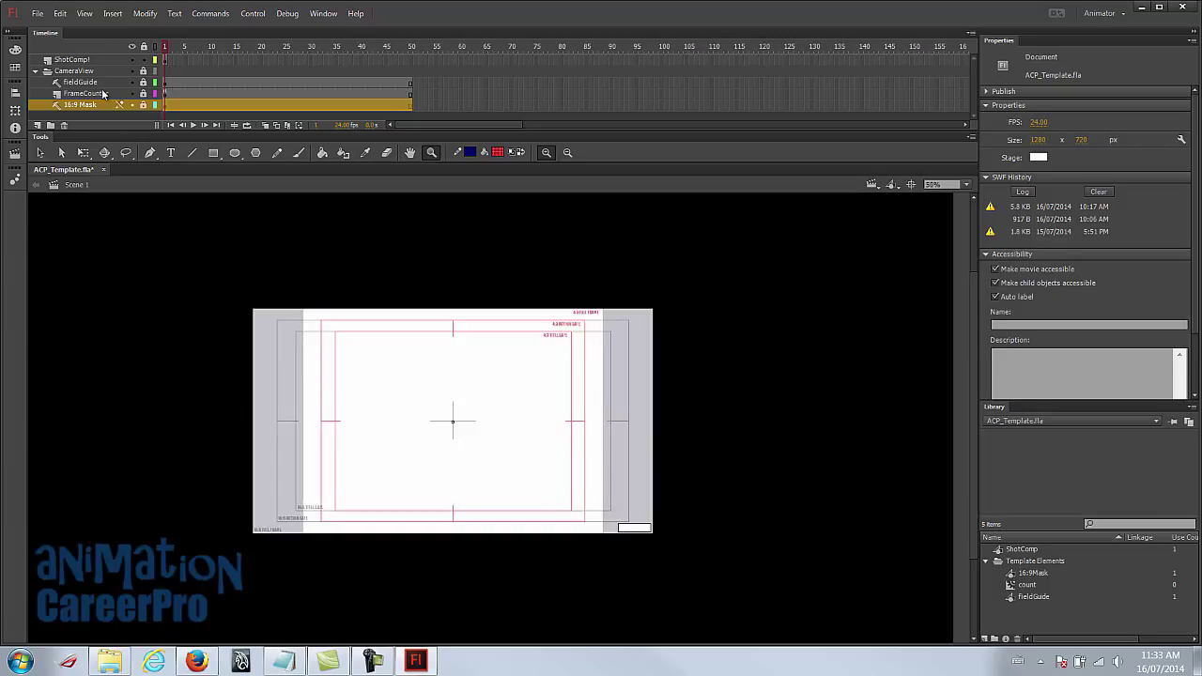
Hide the entire CameraView folder to view the bare stage, then show it again.
click(83, 73)
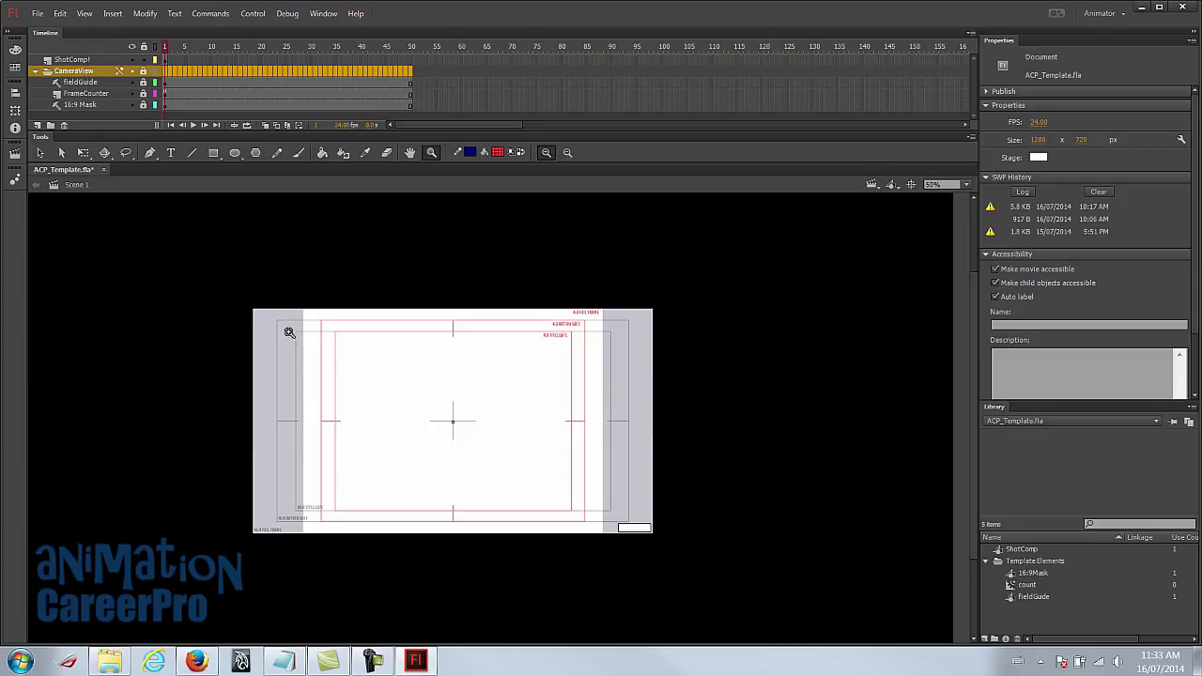
click(131, 72)
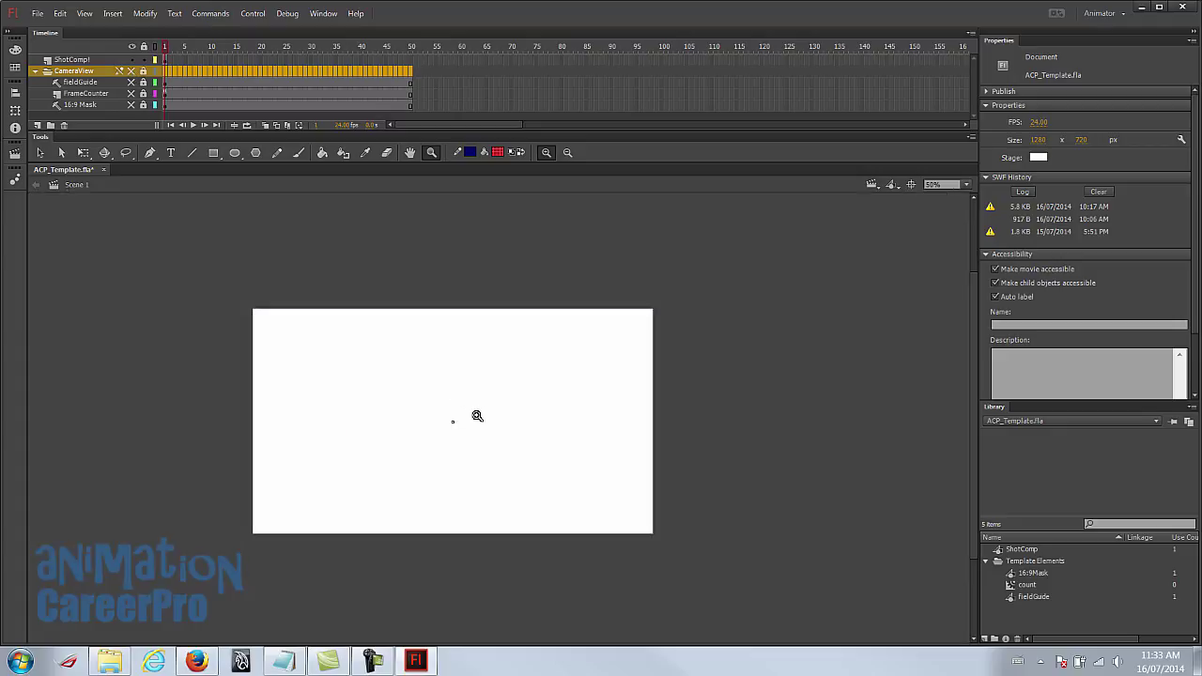
key(v)
click(414, 373)
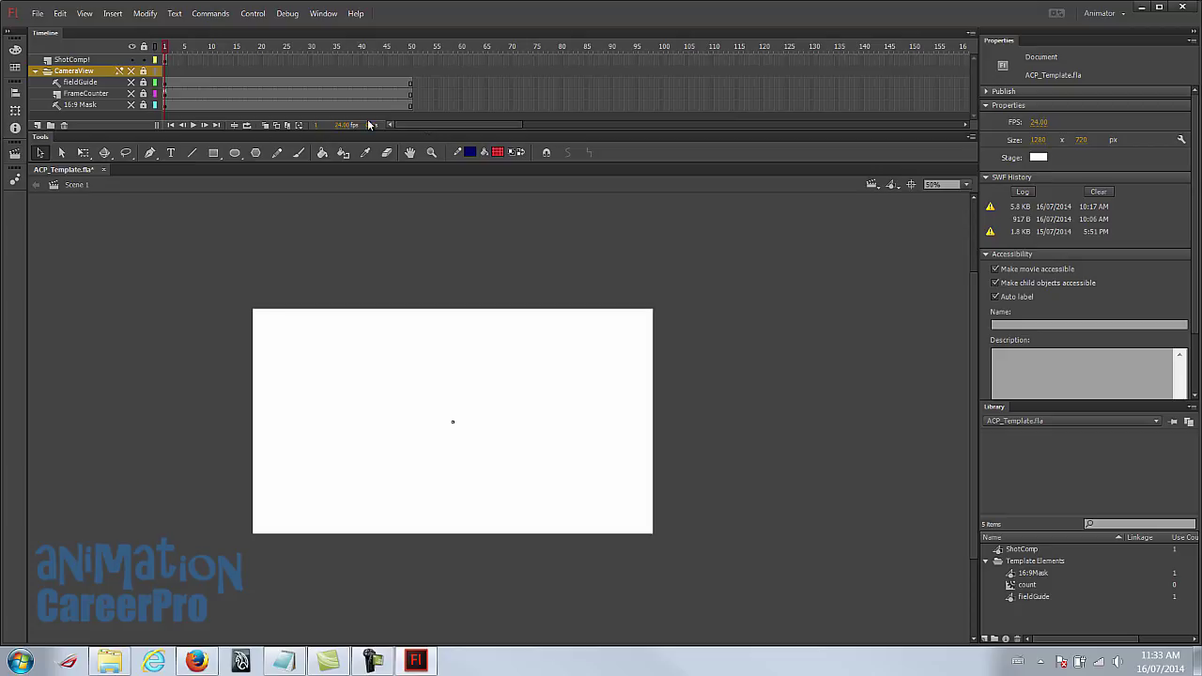
click(131, 72)
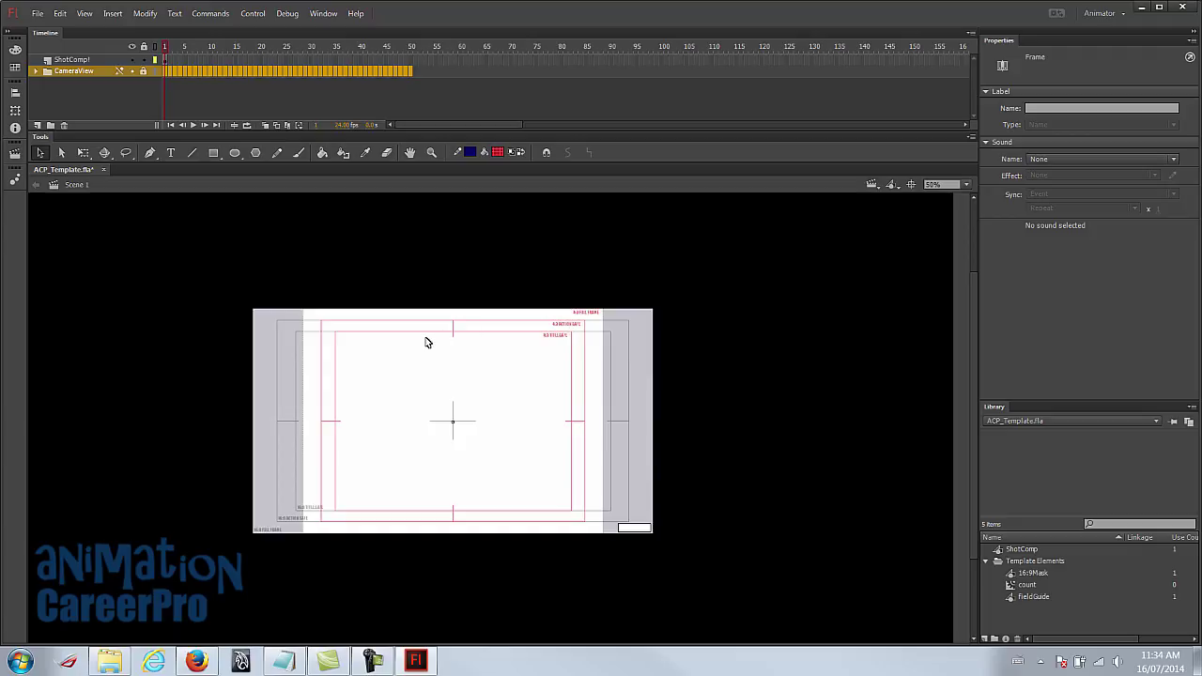
Open the ShotComp symbol at the centre of the stage for editing.
click(71, 60)
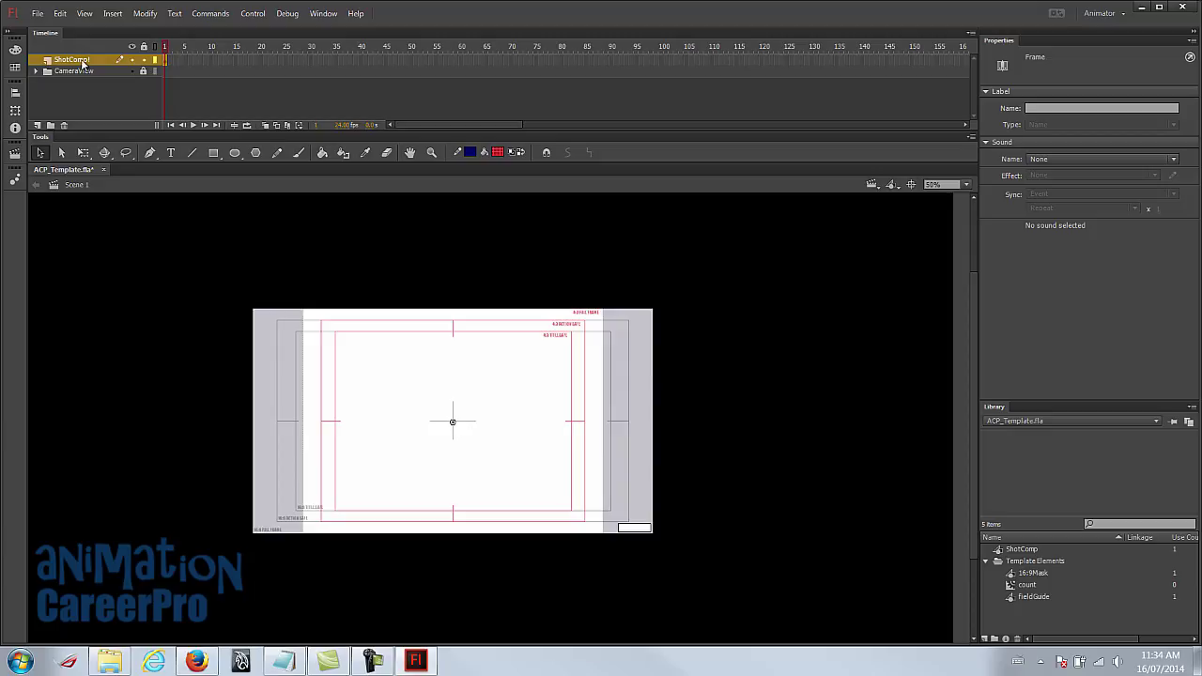
click(461, 423)
key(z)
click(461, 423)
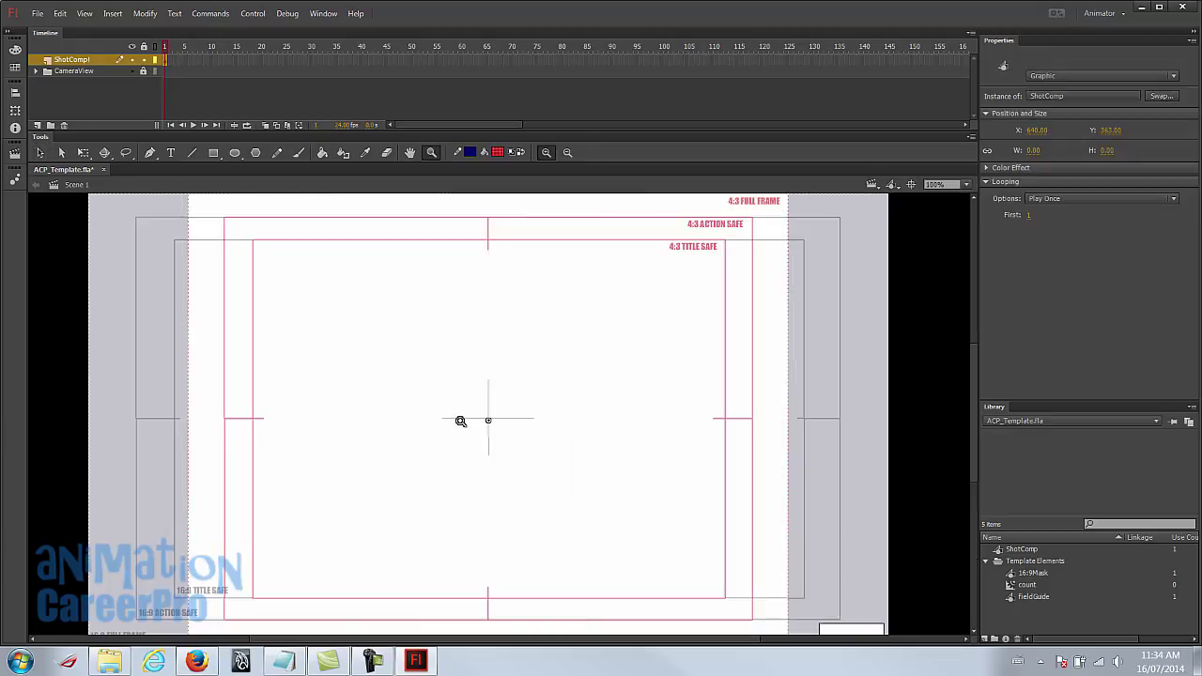
key(v)
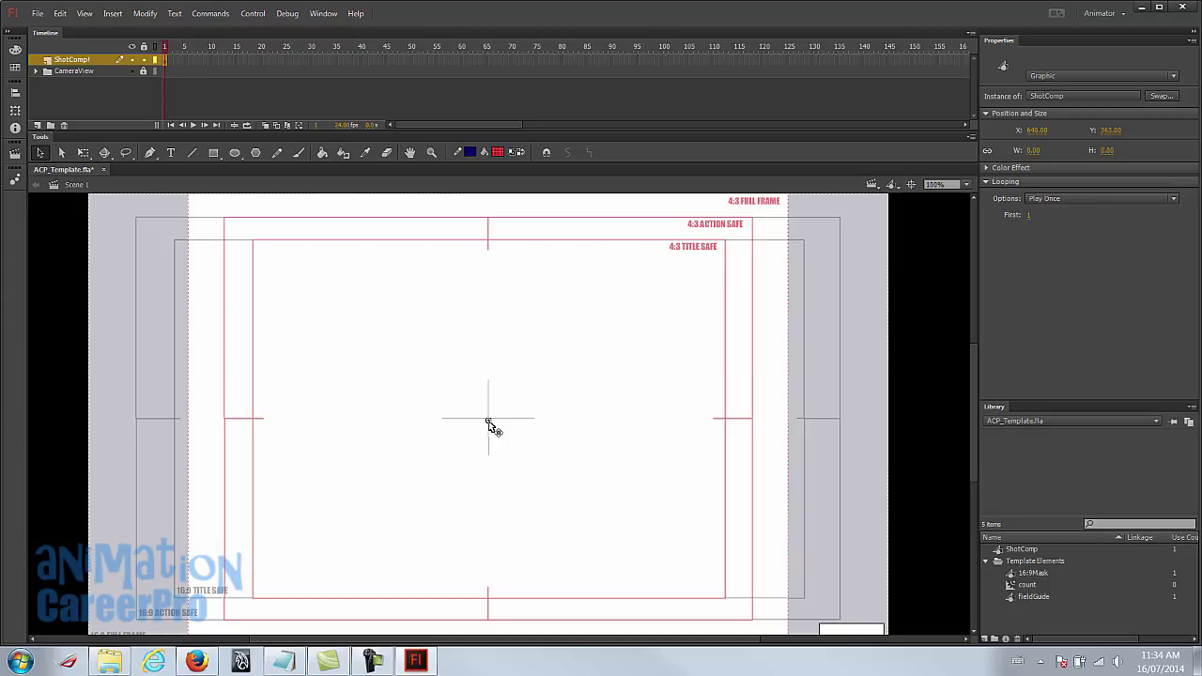
double_click(489, 421)
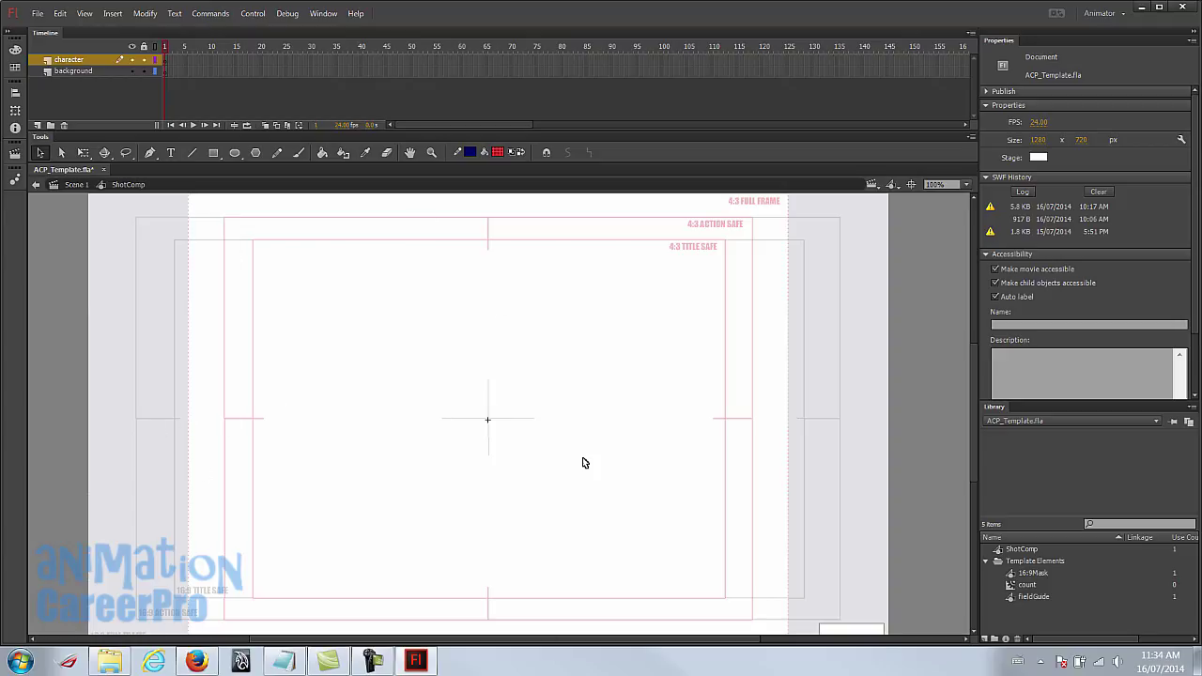
Paint a wavy ground line across and beyond the stage on the background layer, using the Brush tool with fill #003300 at 100% alpha.
key(z)
alt+click(554, 438)
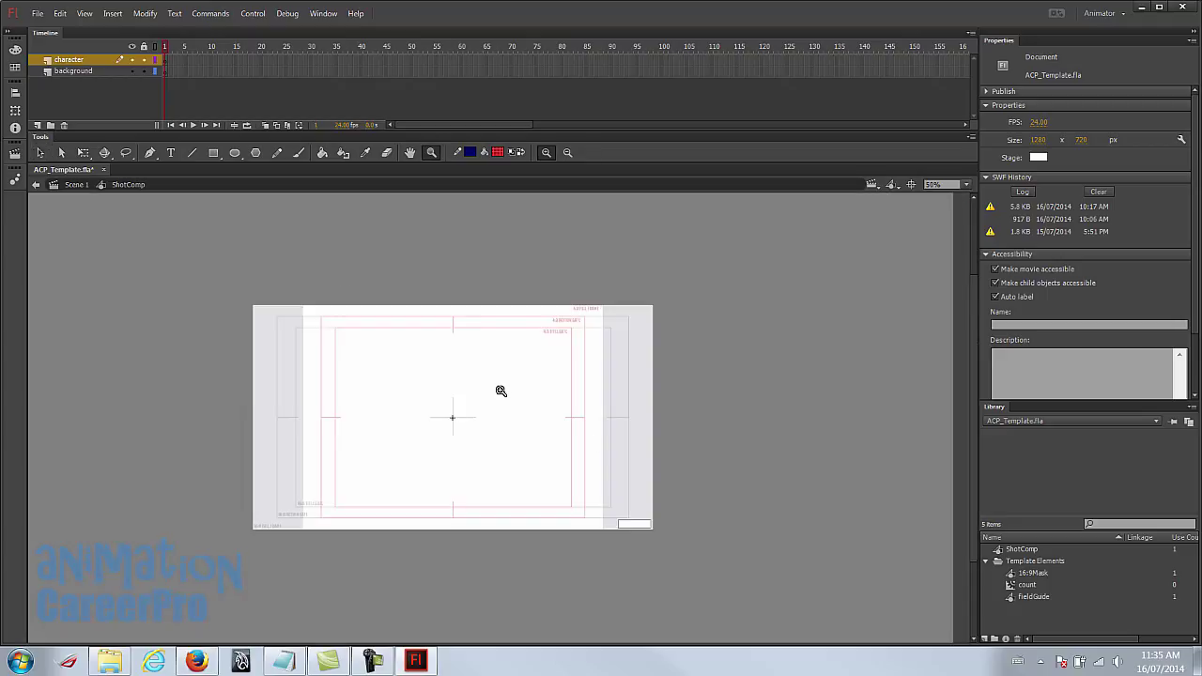
drag(216, 322, 867, 555)
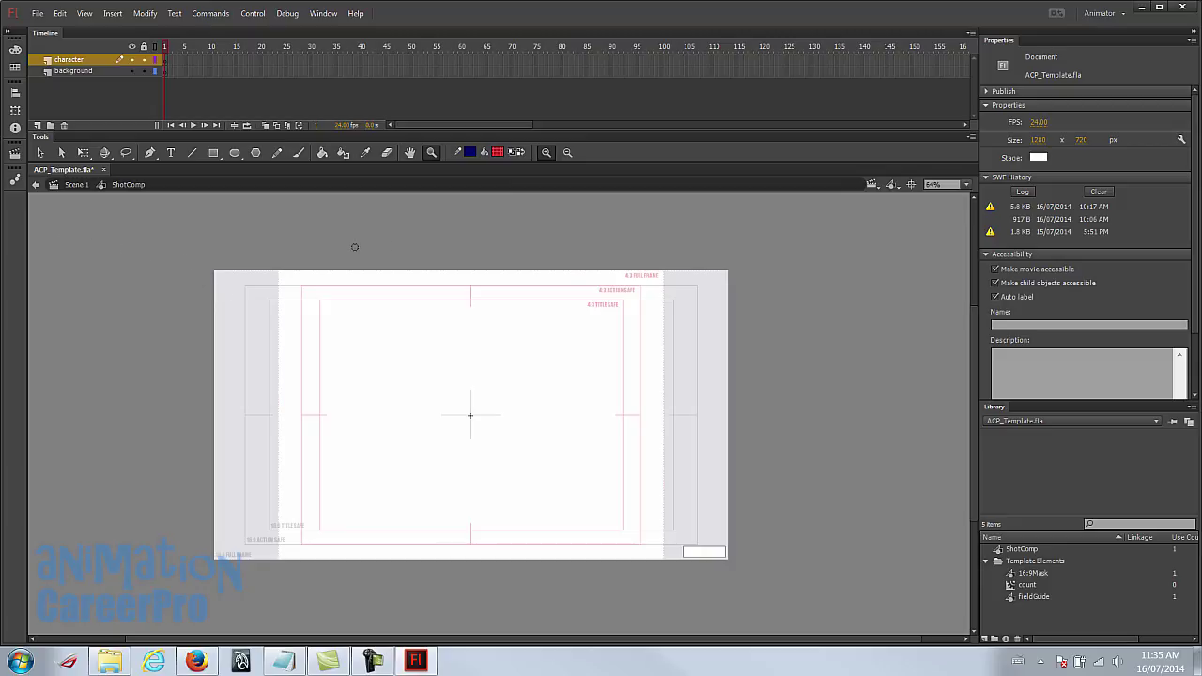
drag(63, 255, 955, 574)
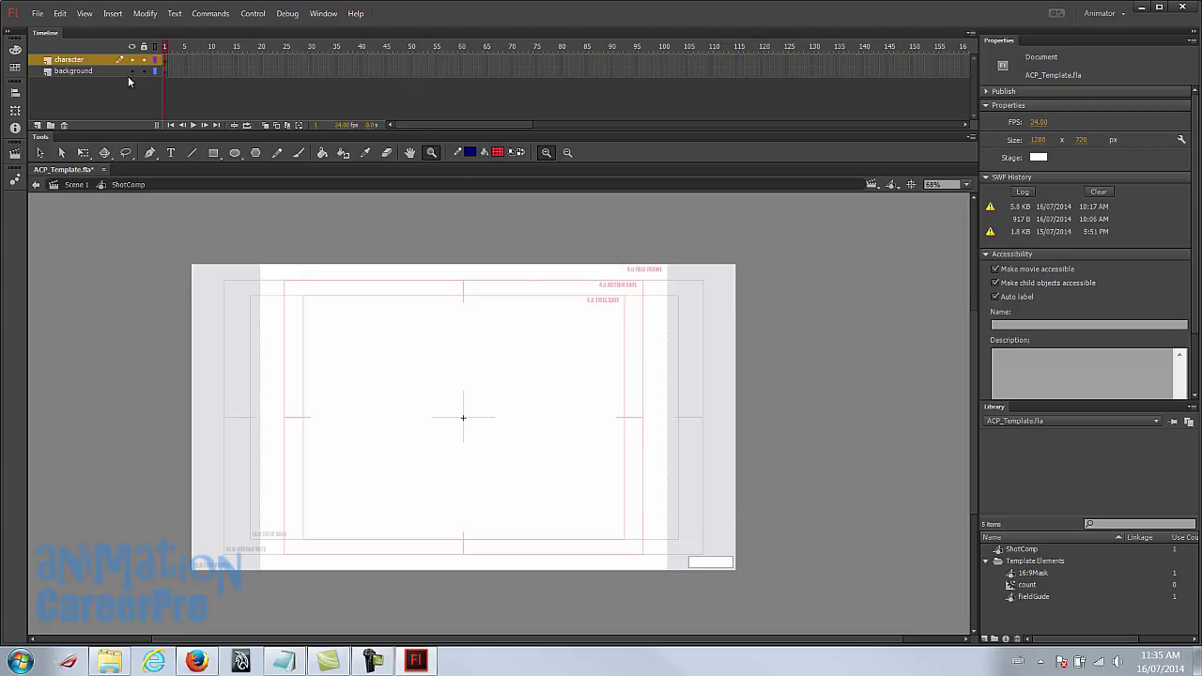
click(100, 70)
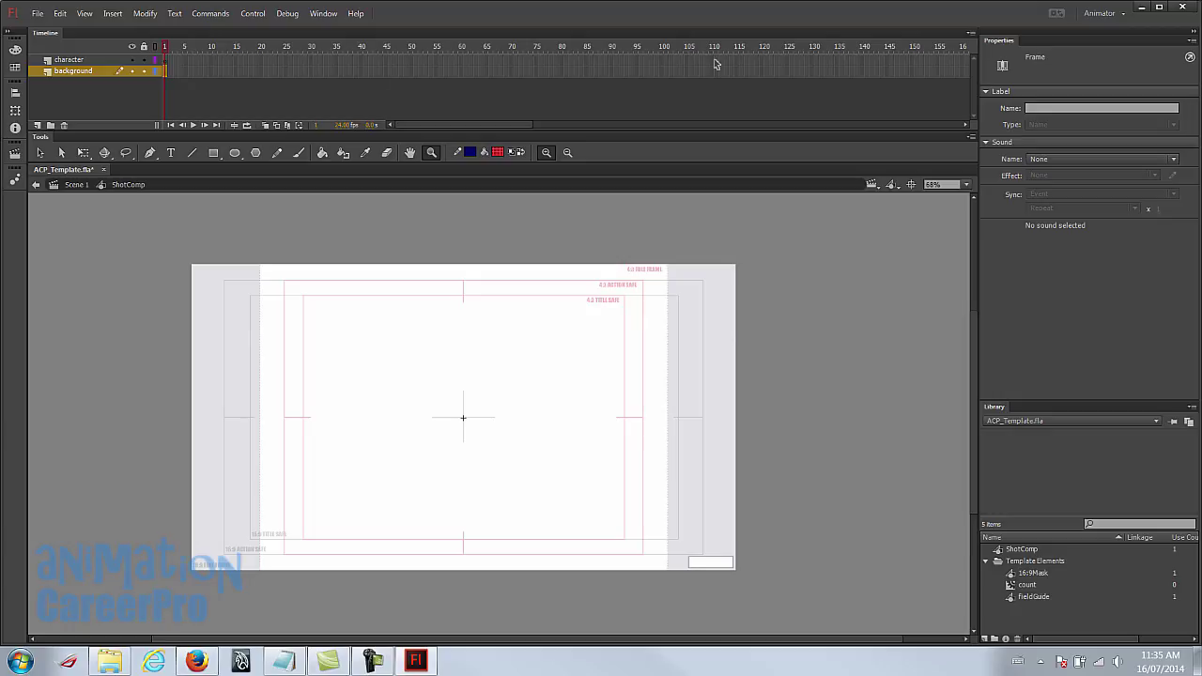
click(299, 153)
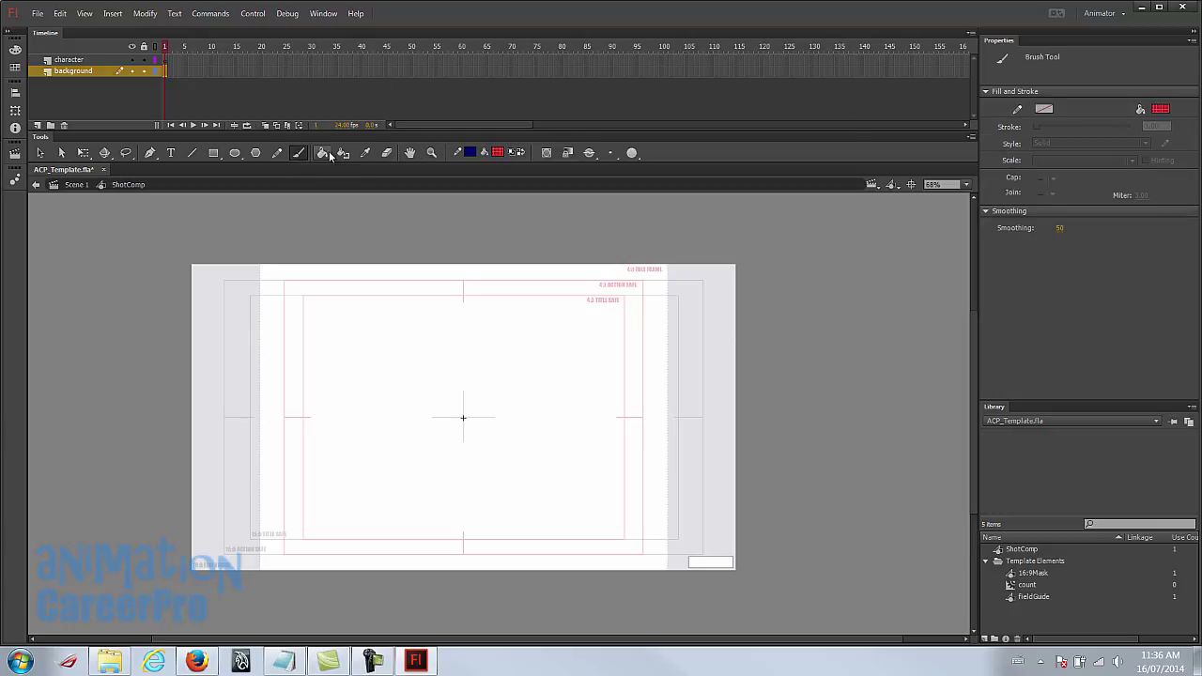
click(1161, 109)
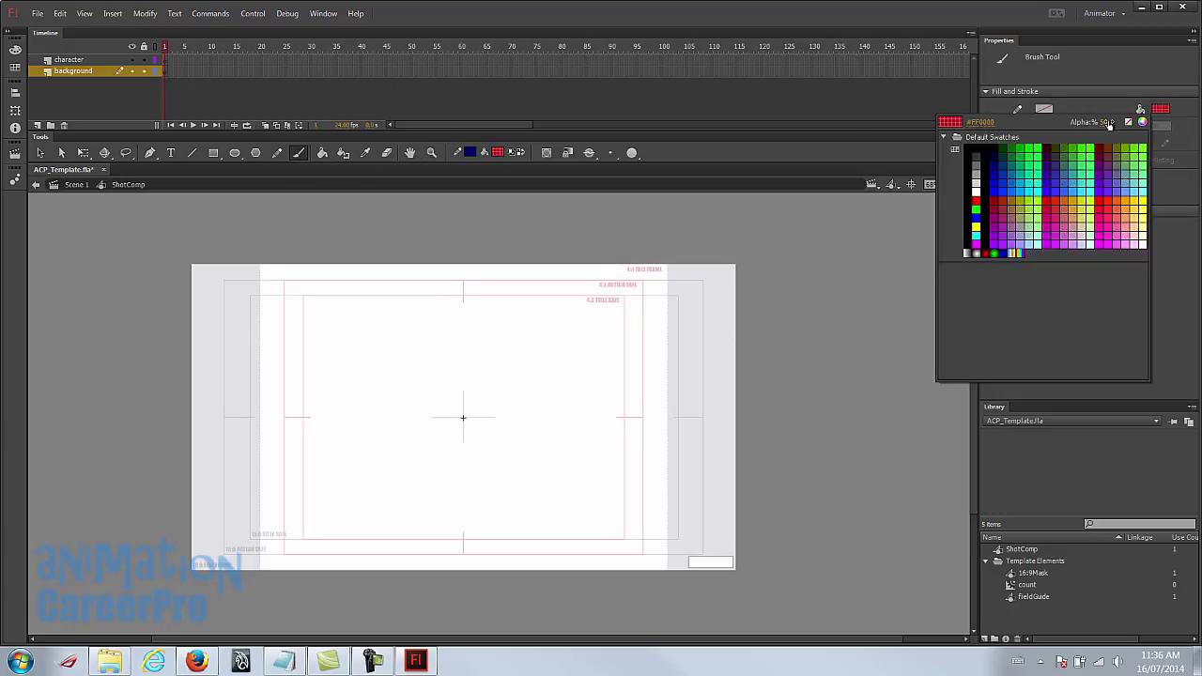
click(1161, 109)
click(1161, 109)
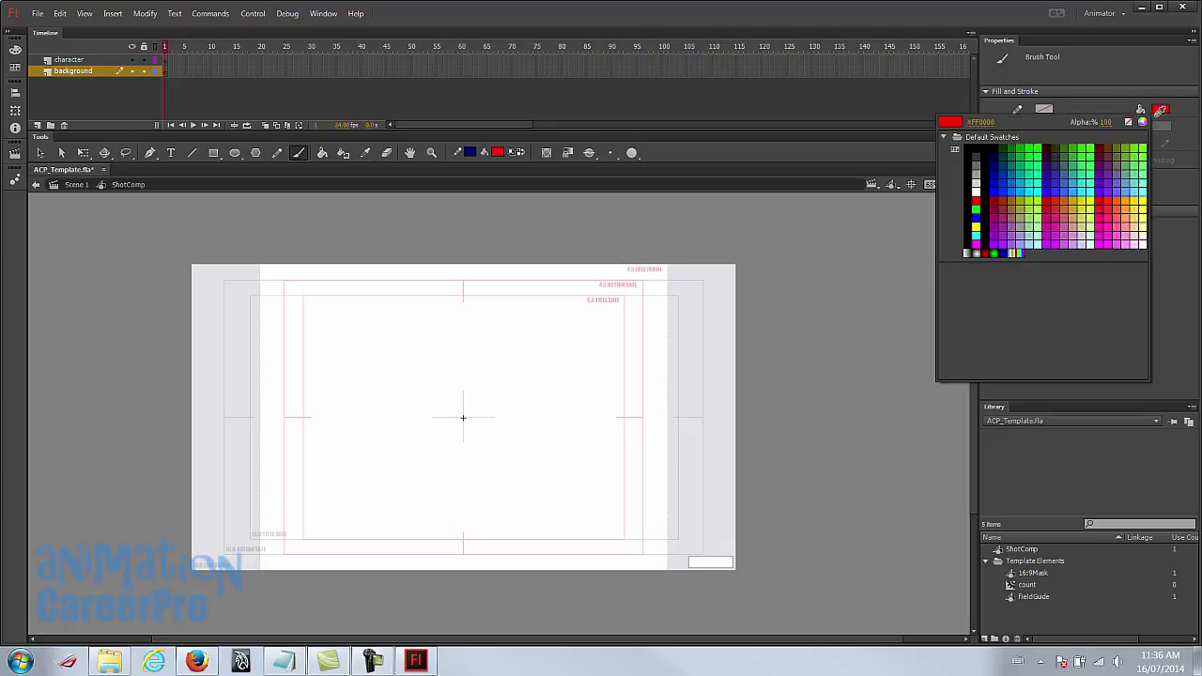
click(1014, 147)
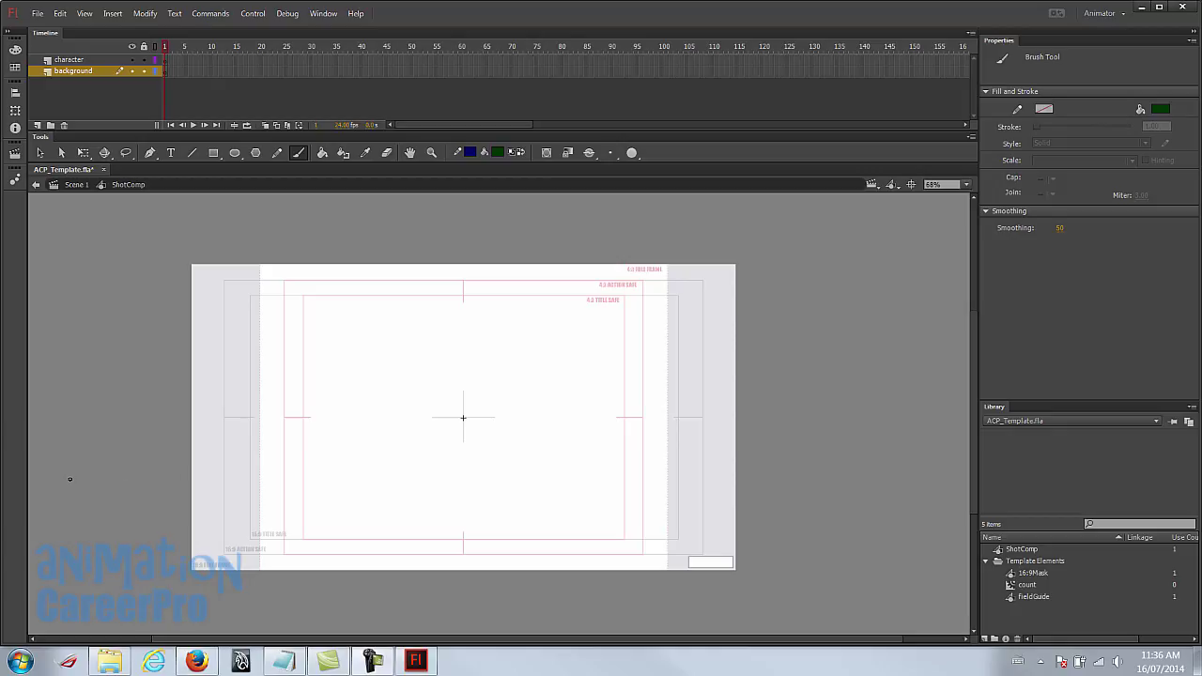
drag(54, 481, 631, 483)
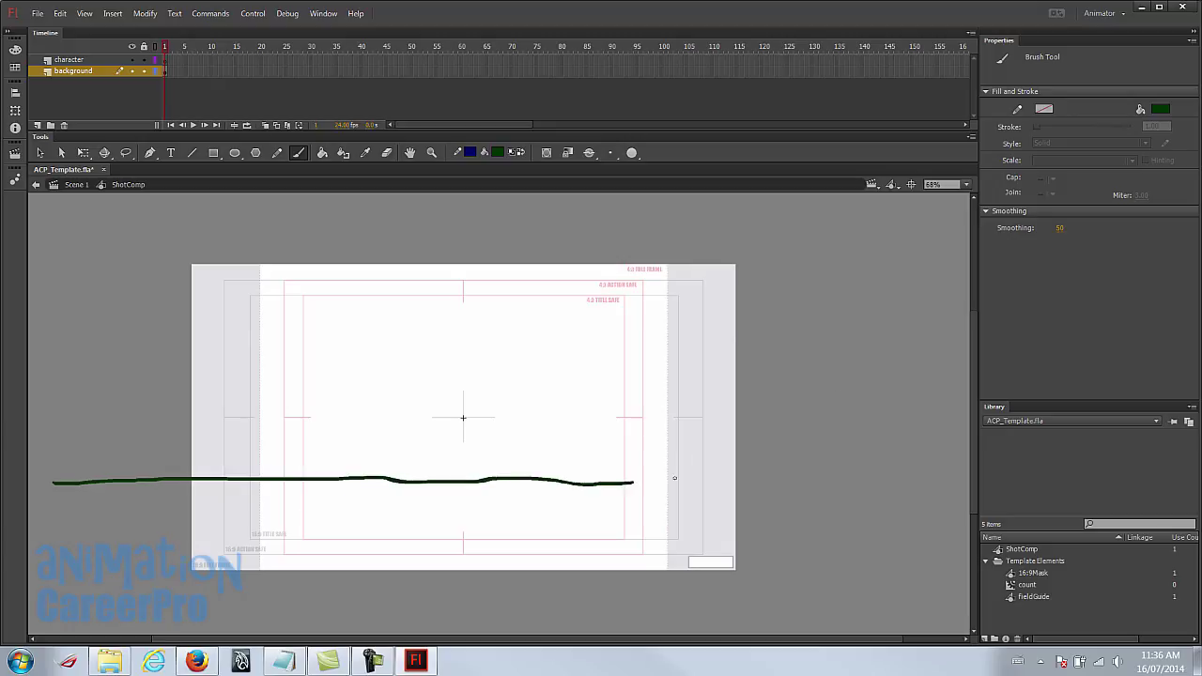
drag(635, 483, 930, 484)
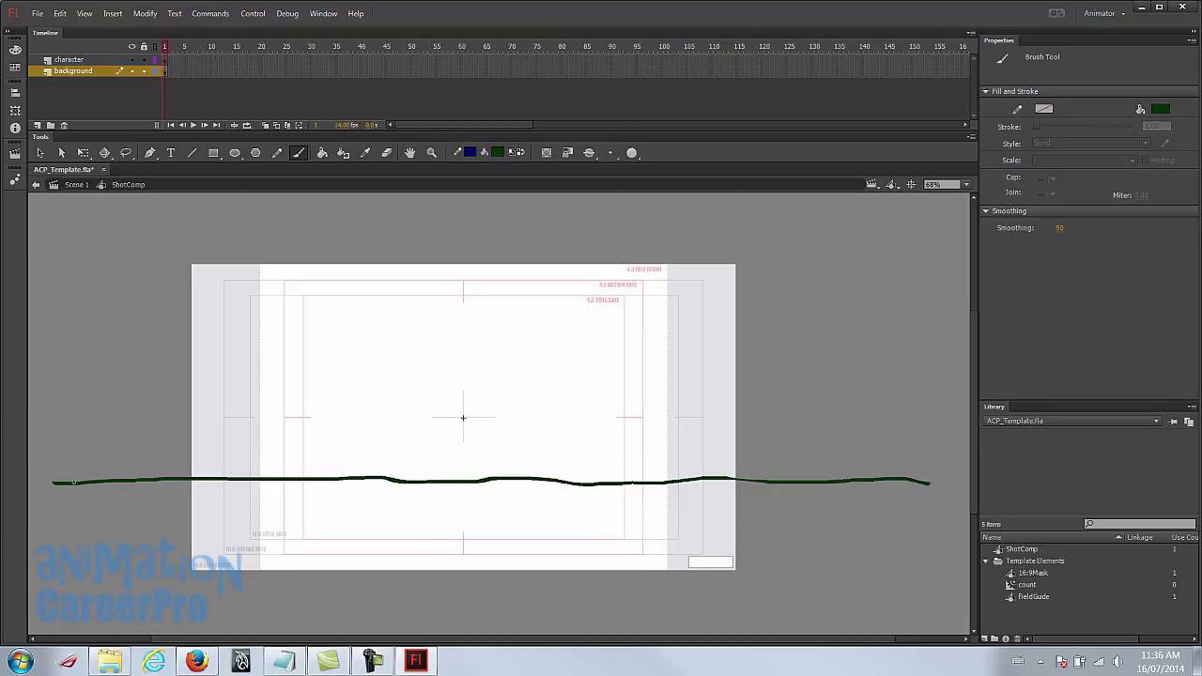
Paint a row of scalloped bush and tree outlines along the whole ground line with the Brush tool in a lighter green.
click(1161, 109)
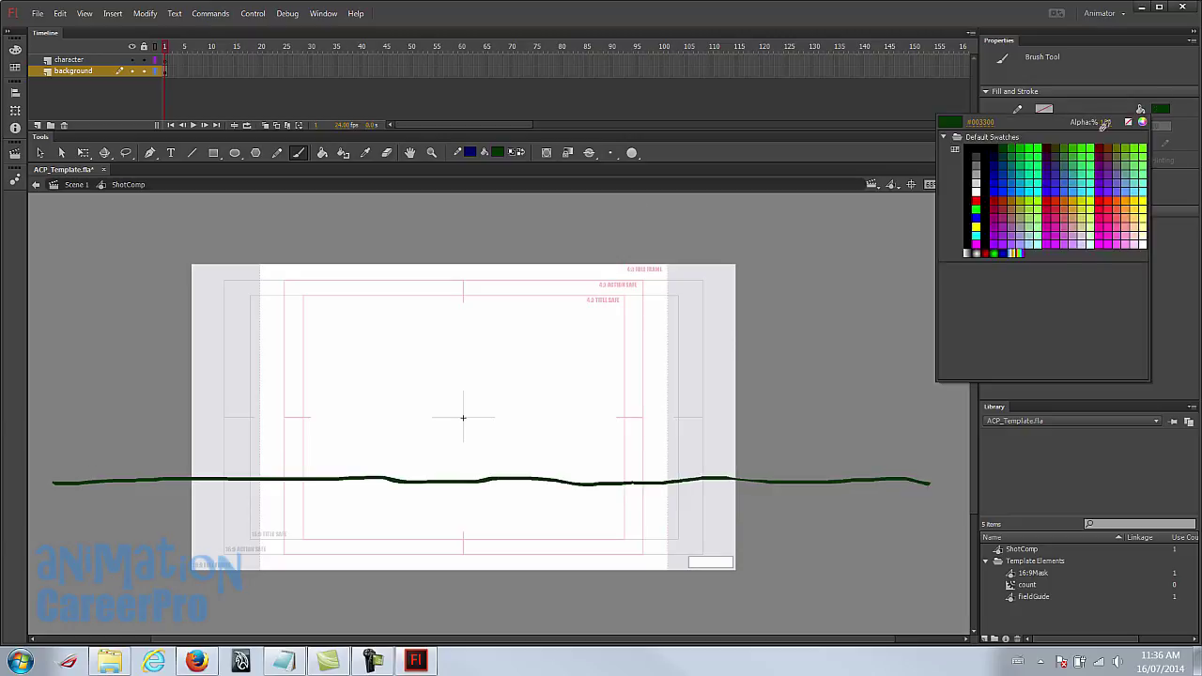
click(1019, 144)
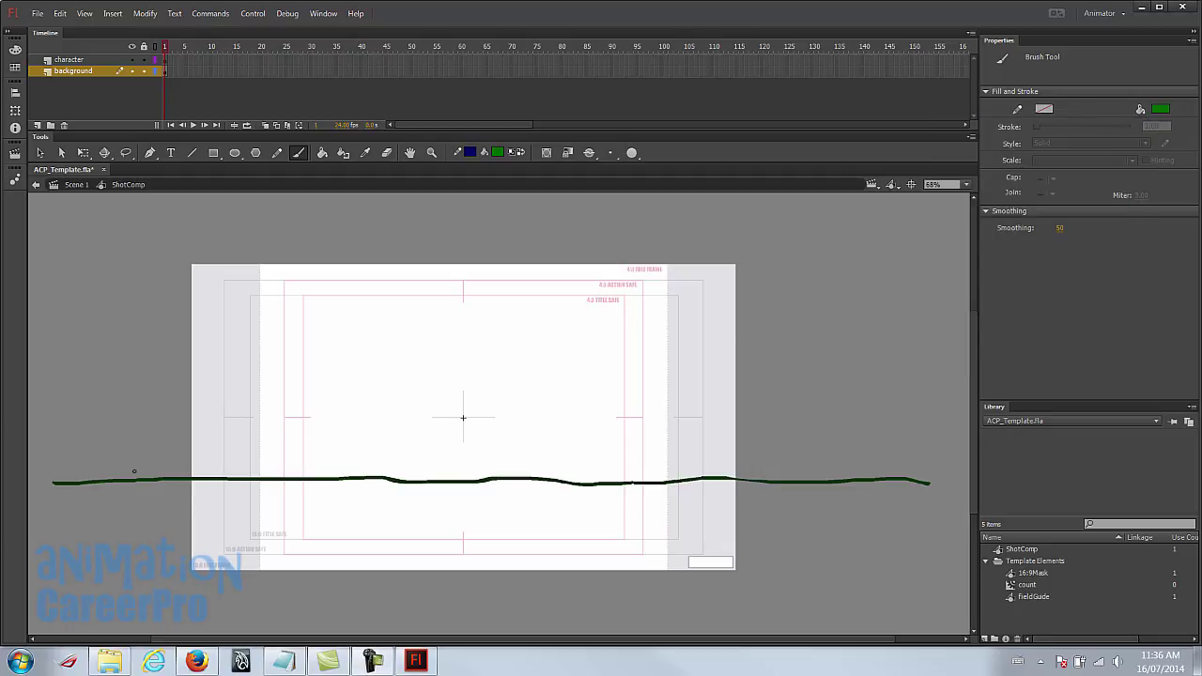
mouse_move(77, 481)
mouse_down()
mouse_move(150, 446)
mouse_move(157, 475)
mouse_move(220, 404)
mouse_move(231, 474)
mouse_move(284, 449)
mouse_move(368, 458)
mouse_move(413, 479)
mouse_move(492, 423)
mouse_move(552, 477)
mouse_move(656, 463)
mouse_move(725, 471)
mouse_move(841, 440)
mouse_move(925, 481)
mouse_up()
key(v)
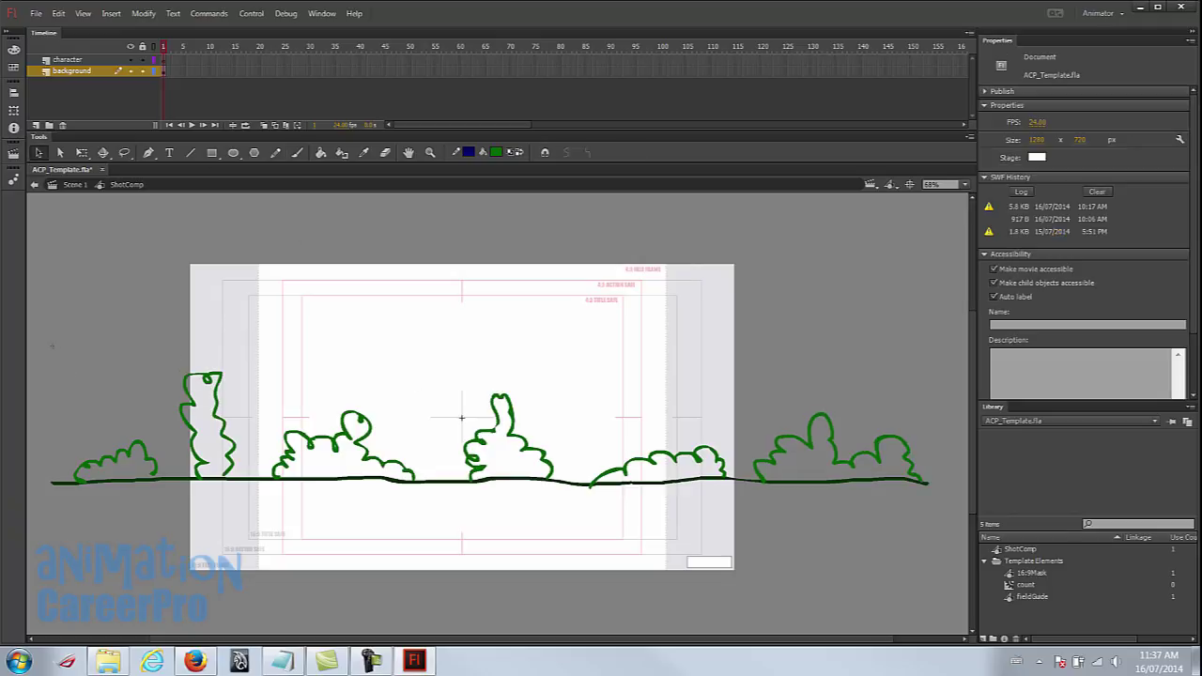
Convert all artwork on the background layer's first frame to a graphic symbol named bg.
click(164, 73)
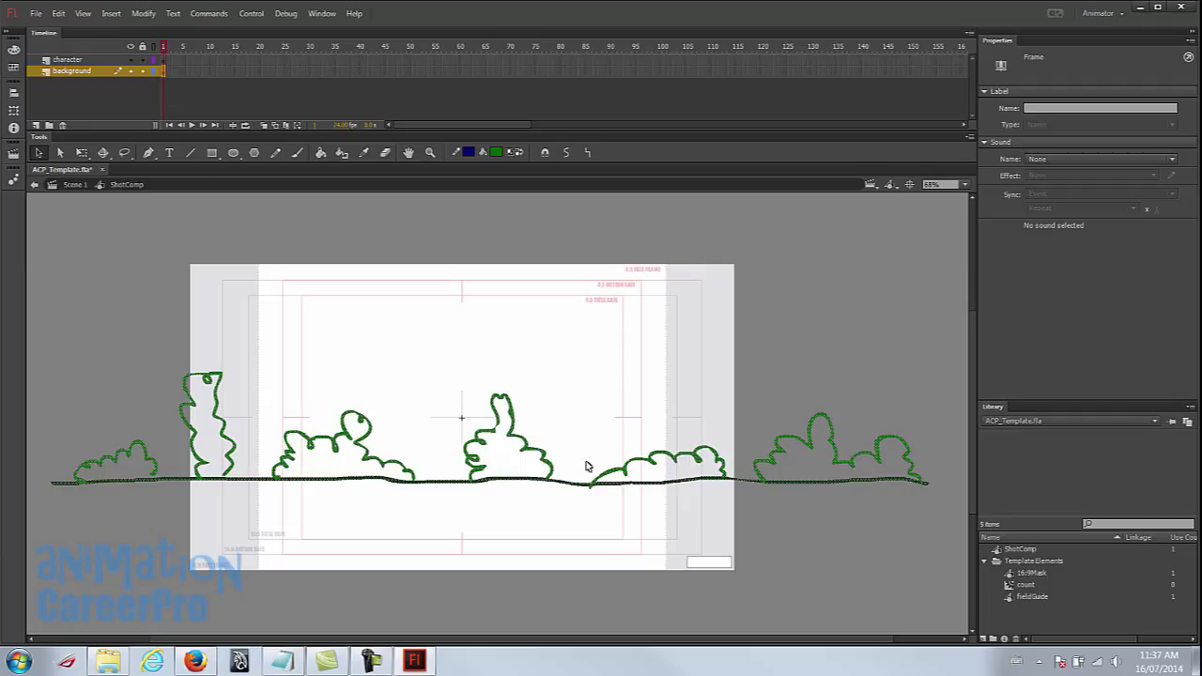
key(F8)
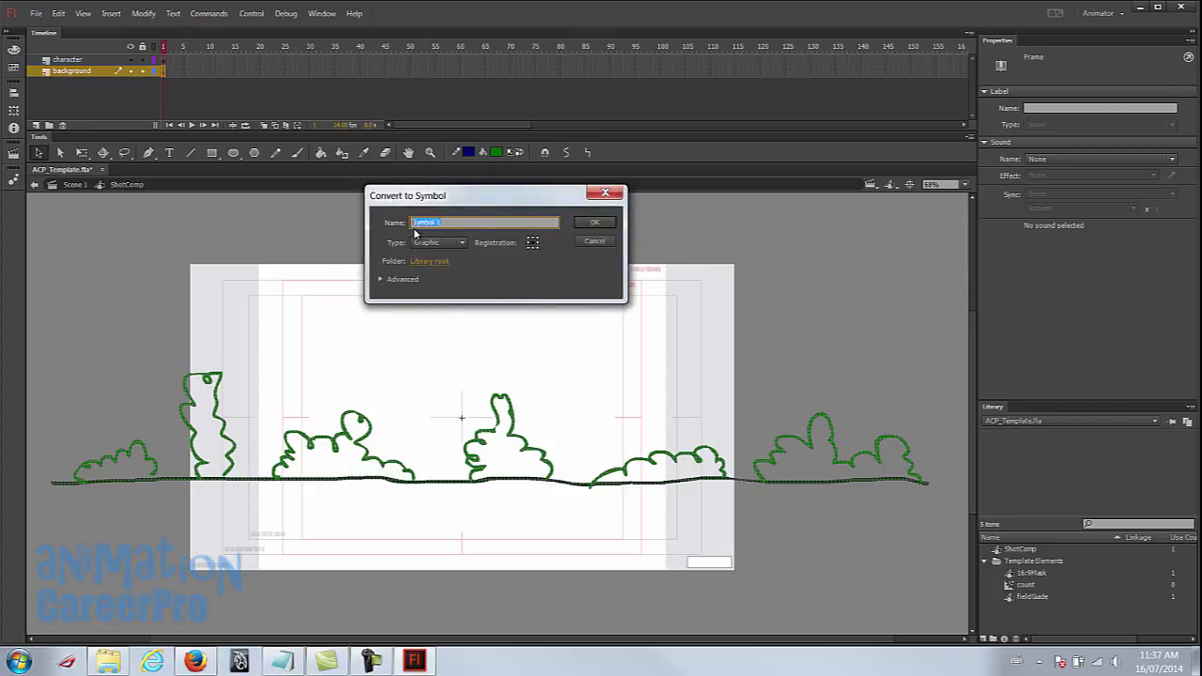
text(bg)
click(594, 226)
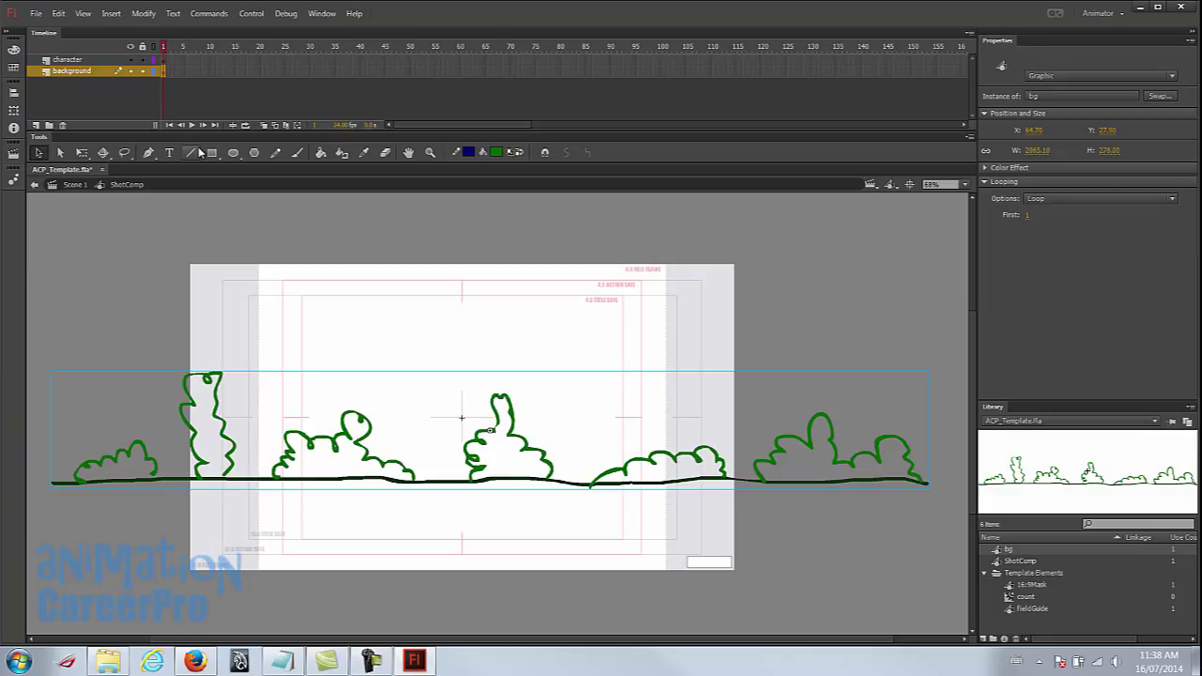
On the character layer, set the Oval tool to a dark navy #000033 stroke and a blue fill.
click(105, 61)
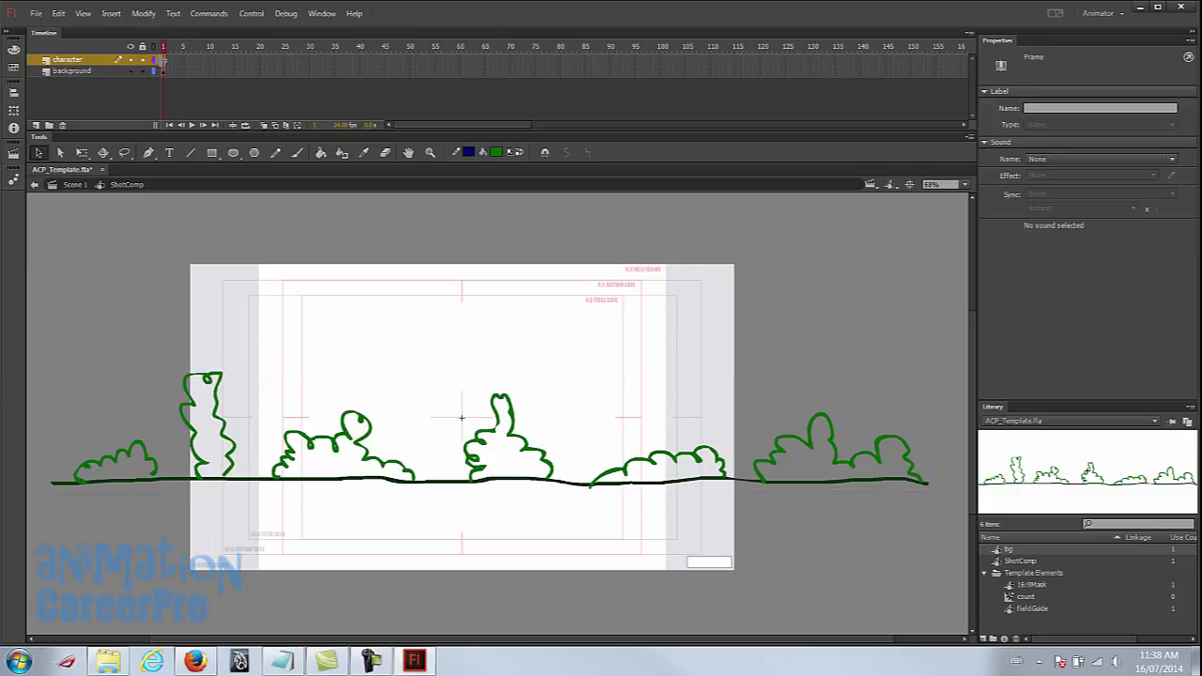
click(234, 157)
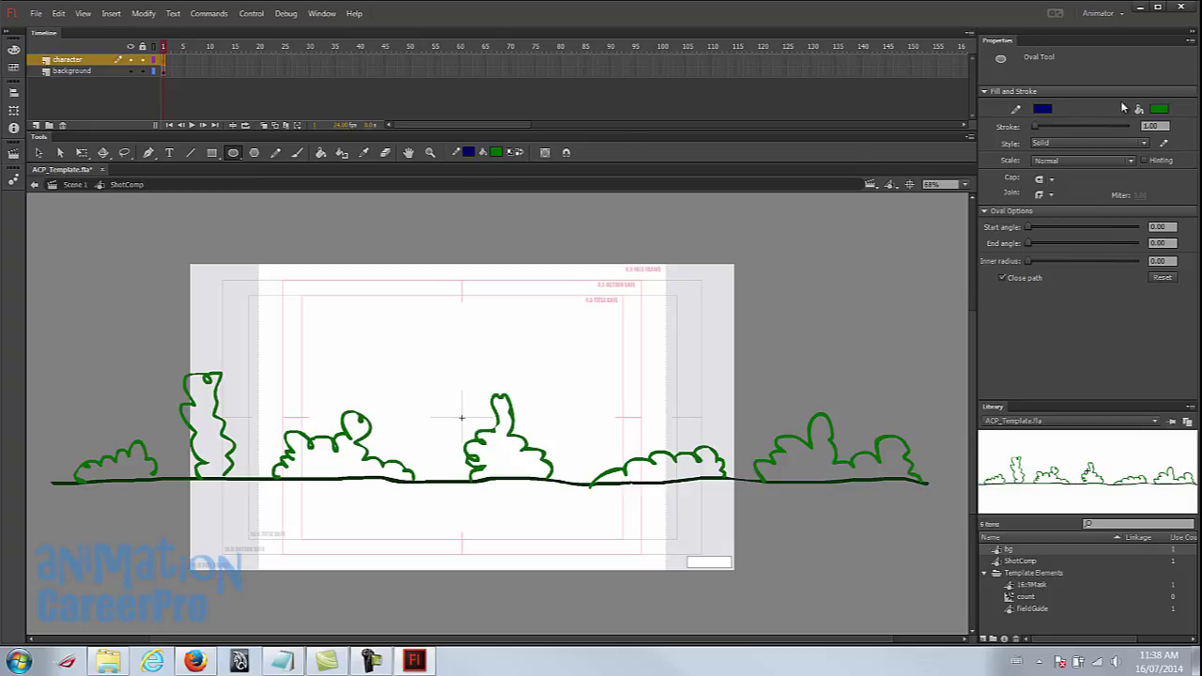
click(469, 154)
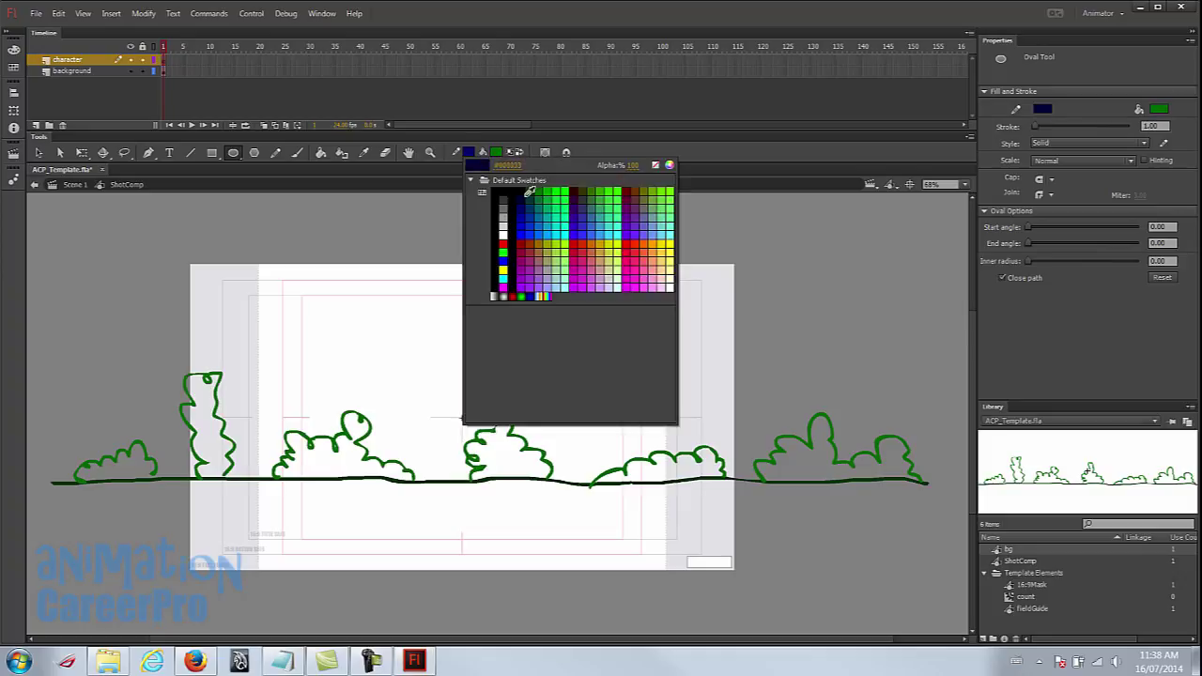
click(522, 203)
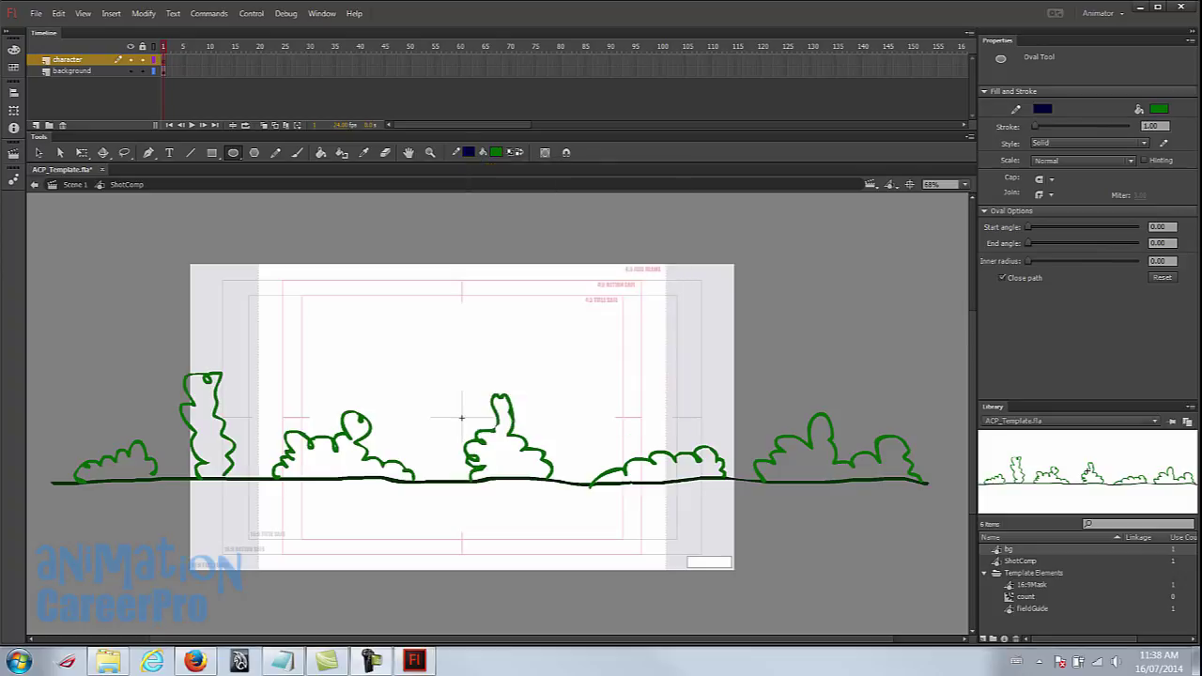
click(497, 154)
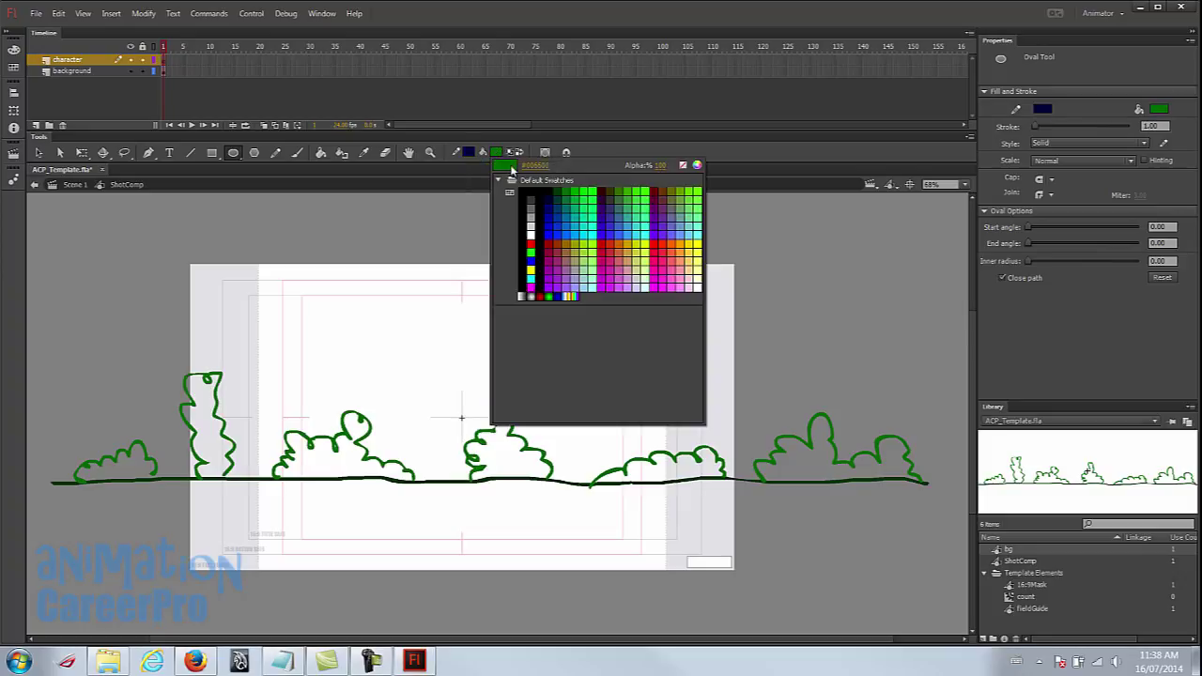
click(554, 222)
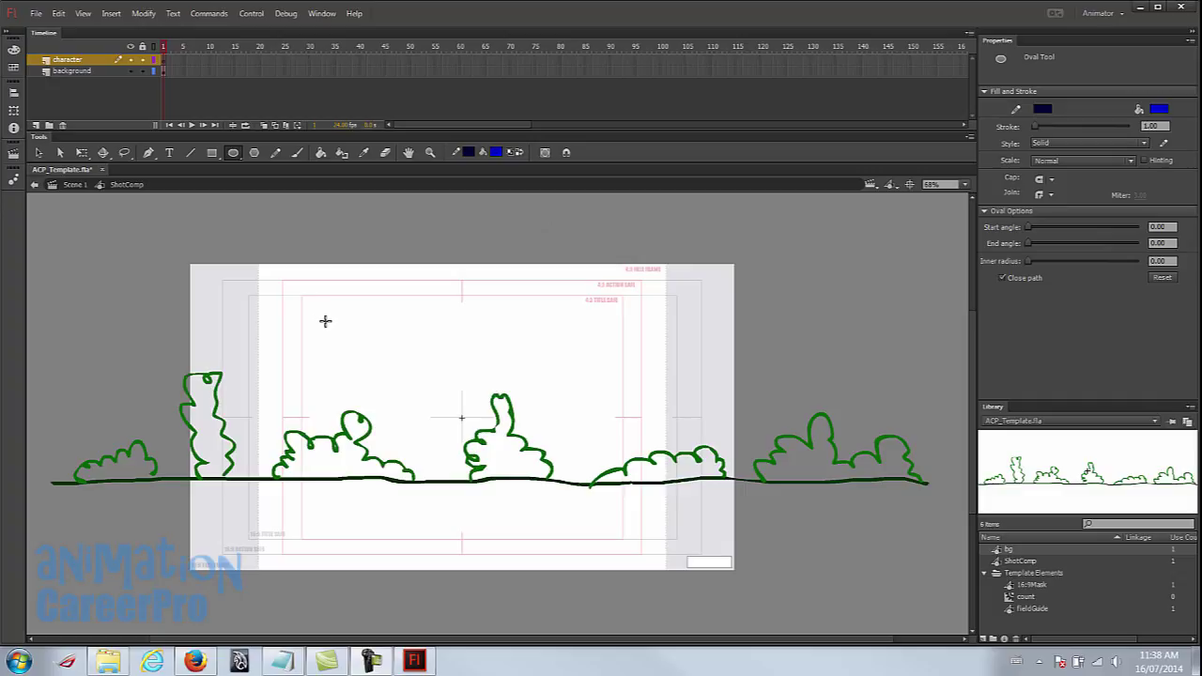
Draw a small trial oval, undo it, and set the Oval tool's stroke thickness to 3.
drag(322, 317, 352, 345)
key(ctrl+z)
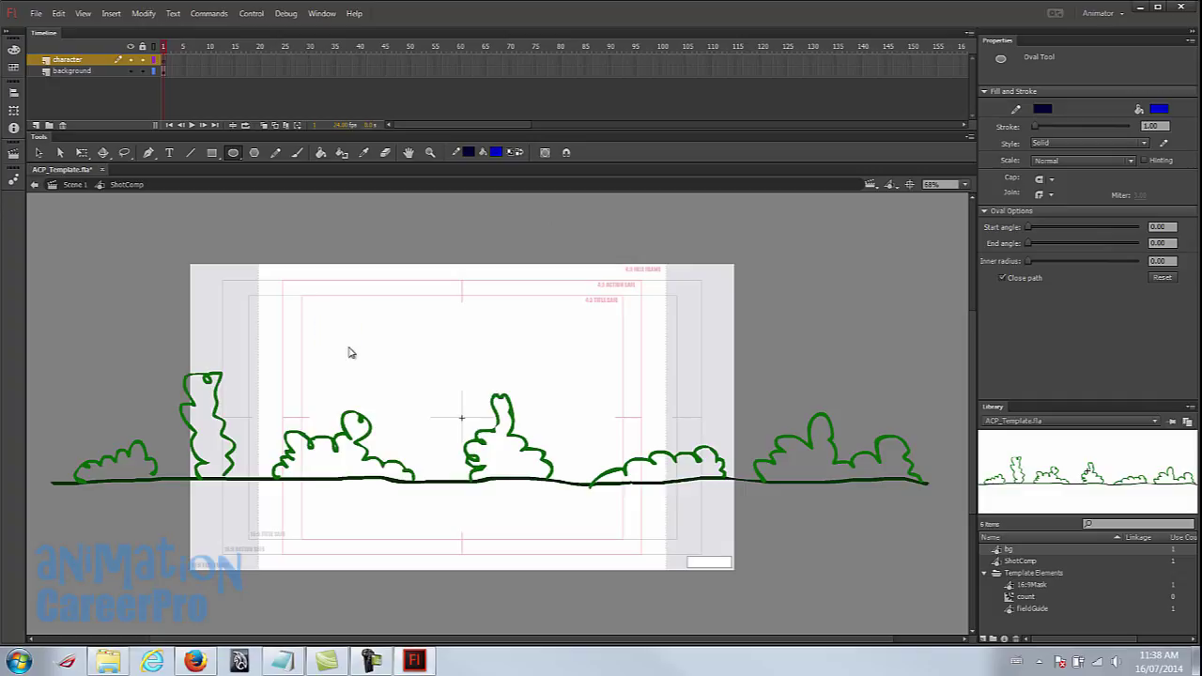
click(1158, 128)
text(3)
key(Return)
Draw a blue outlined circle about 91 px in diameter near the stage's upper-left corner, above the tall tree.
key(z)
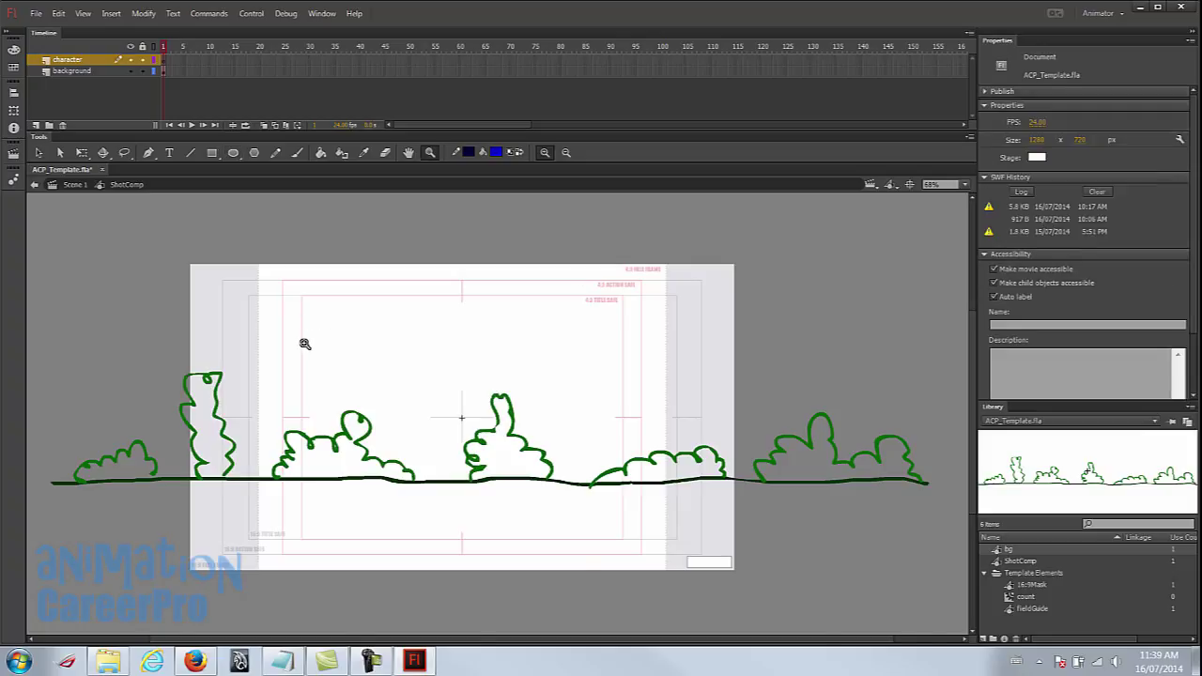
click(310, 342)
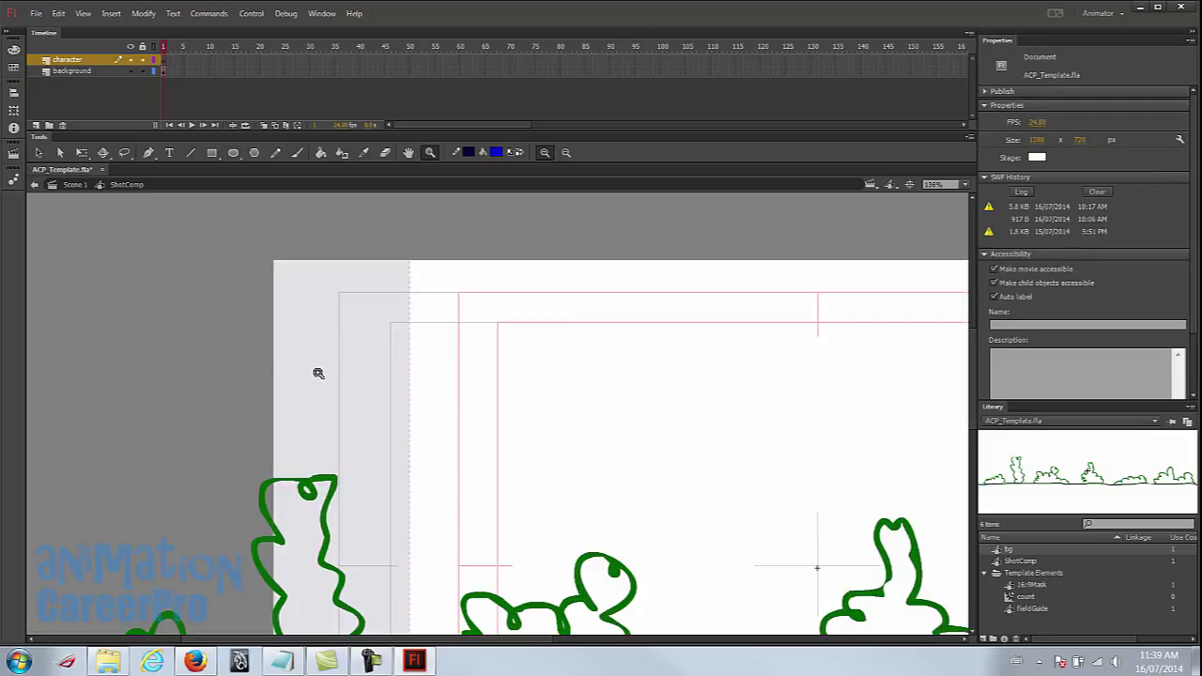
key(o)
click(233, 153)
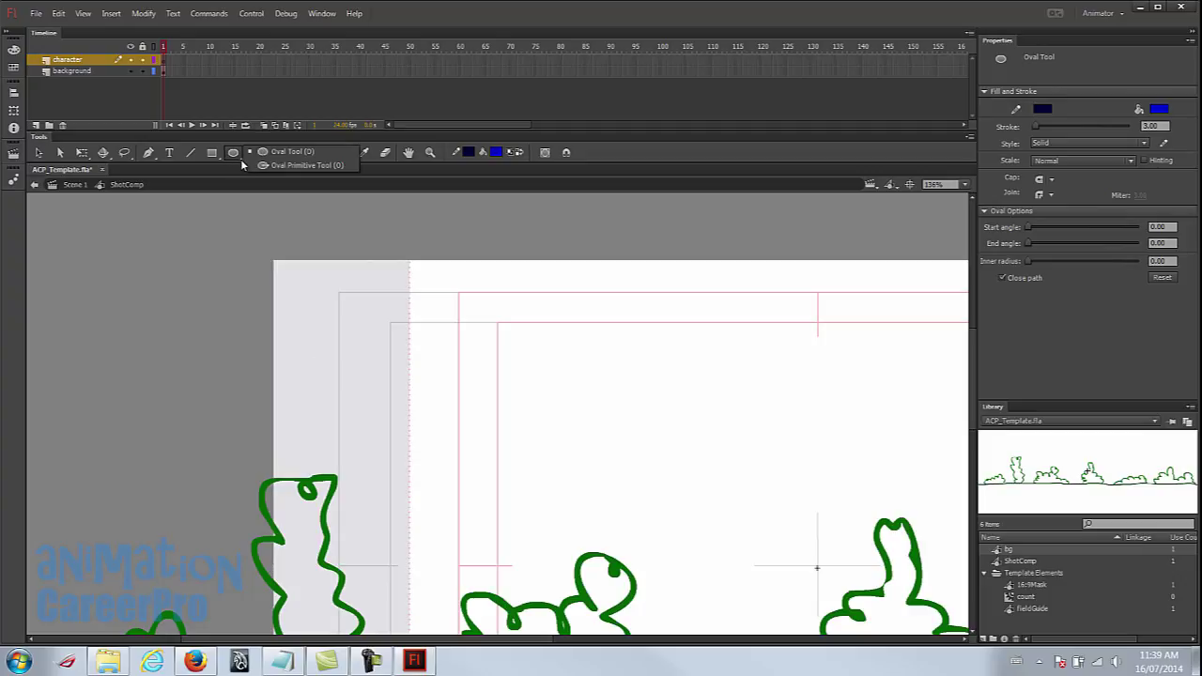
click(237, 162)
drag(262, 293, 349, 370)
key(v)
key(ctrl+2)
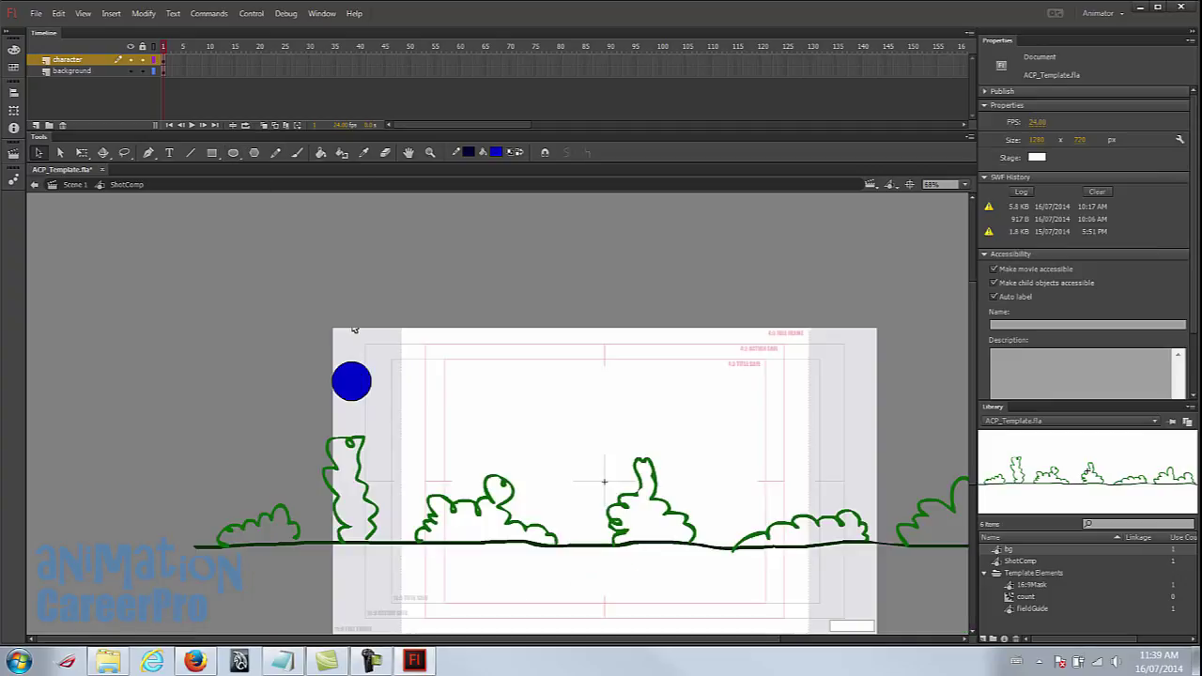
Convert the blue circle, including its outline, to a graphic symbol named ball.
click(352, 387)
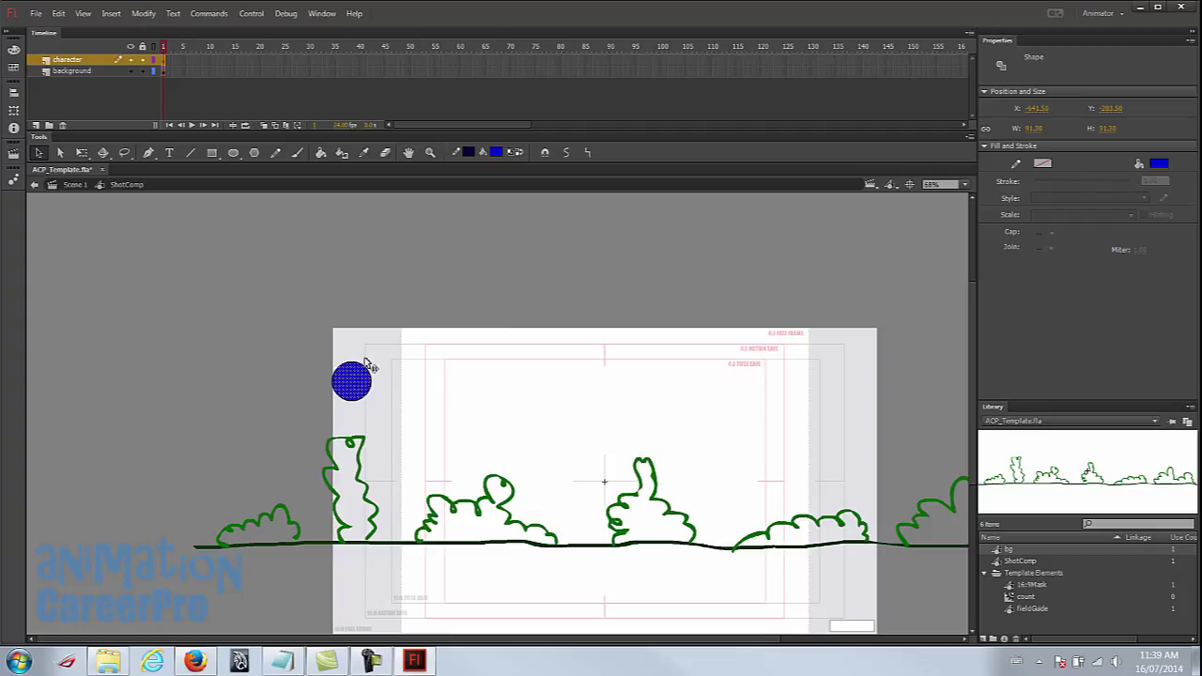
double_click(355, 383)
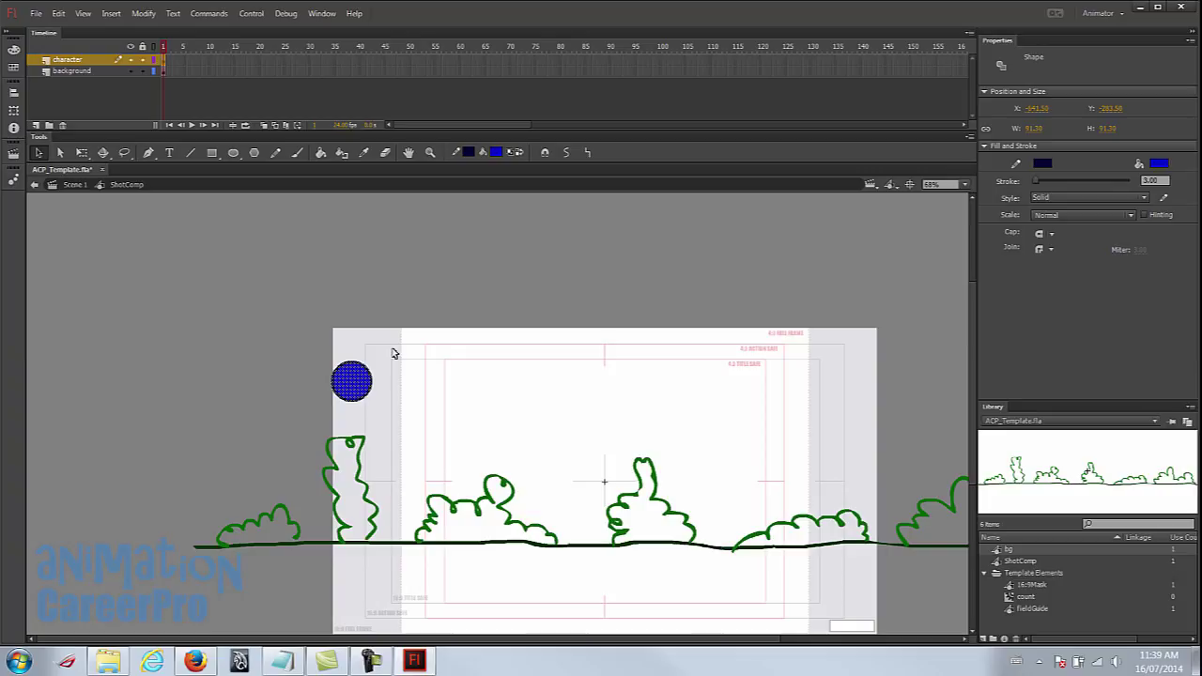
key(F8)
text(b)
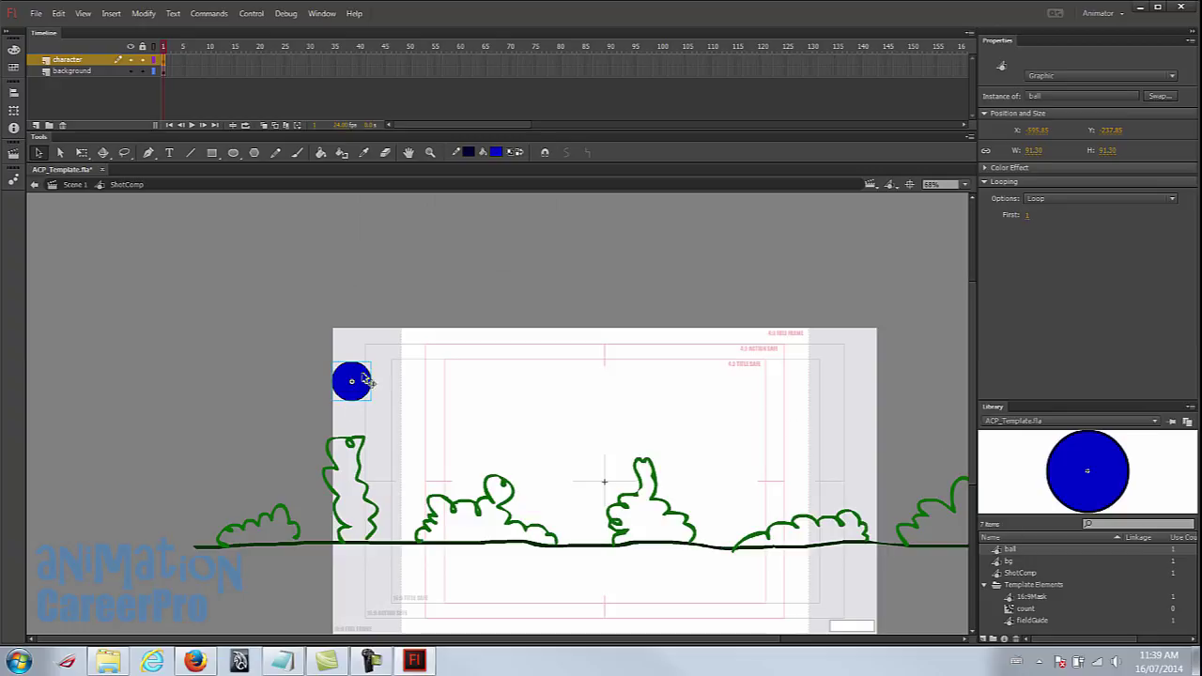
drag(372, 368, 309, 336)
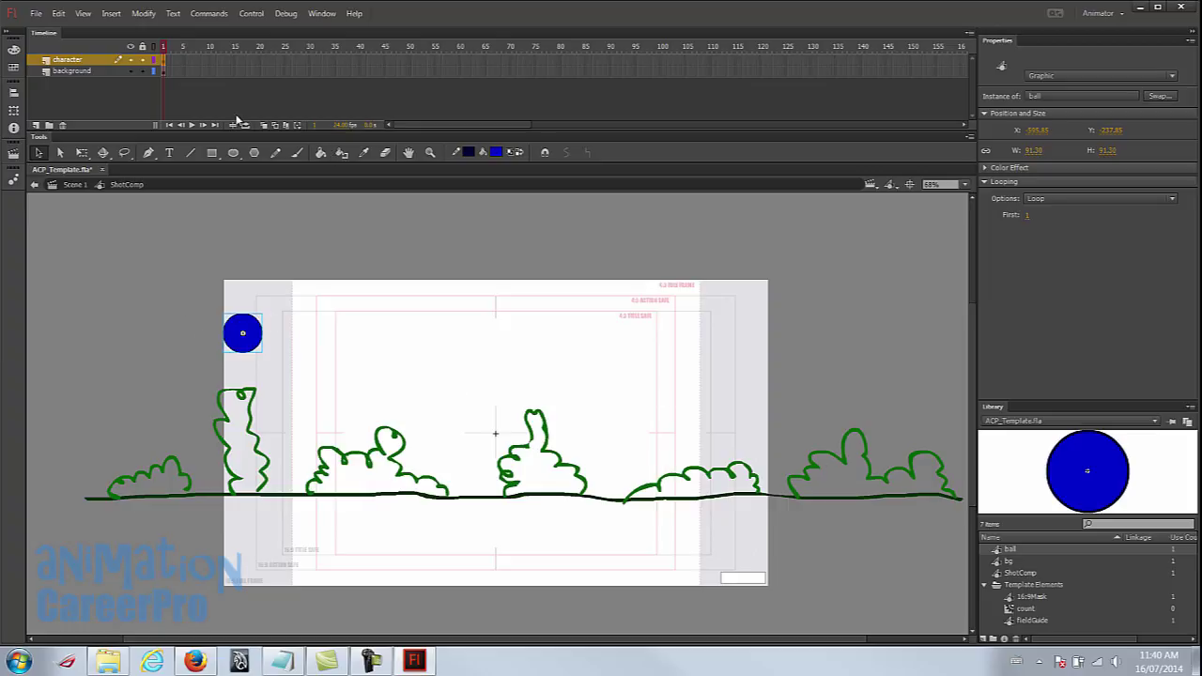
Add a new layer above the character layer and name it PathOfAction.
click(36, 125)
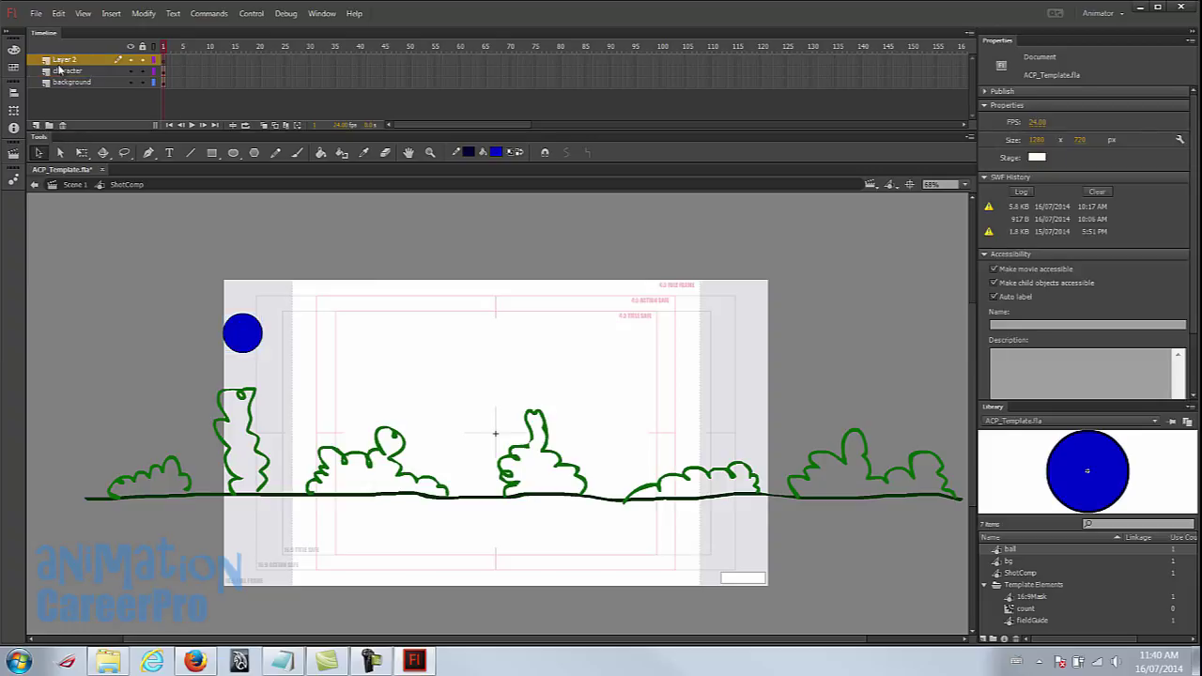
click(67, 60)
double_click(87, 58)
text(PathOfAction)
key(Return)
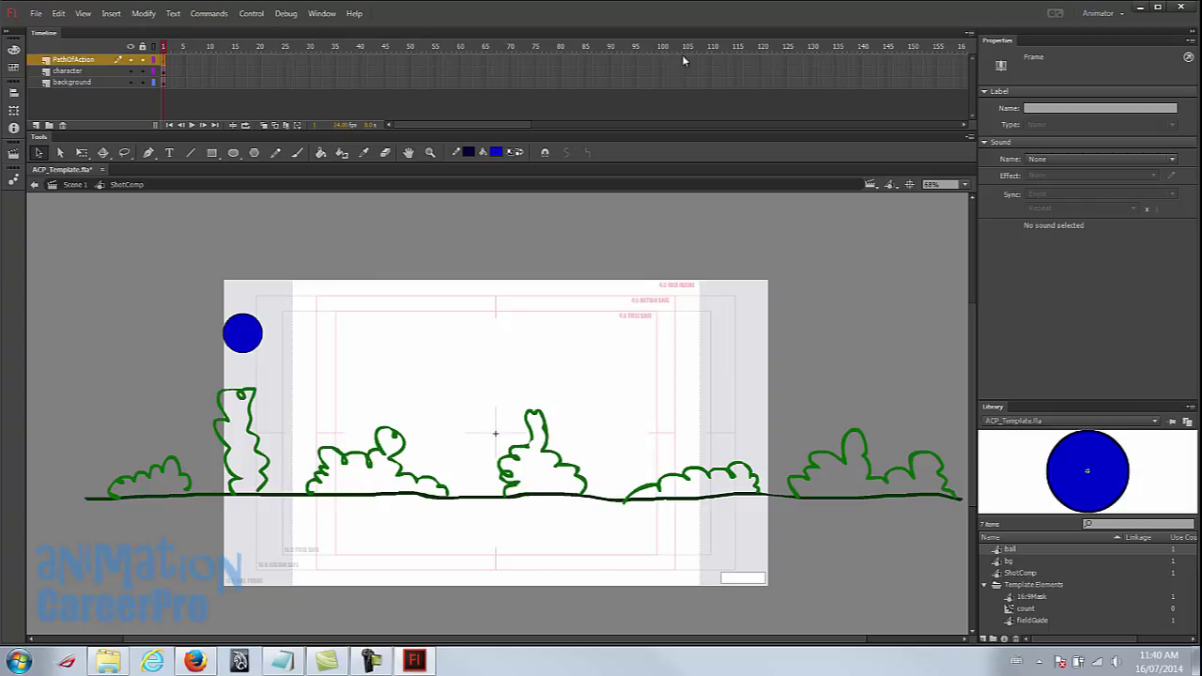
Extend the PathOfAction, character and background layers to frame 120, and return the playhead to frame 1.
click(73, 81)
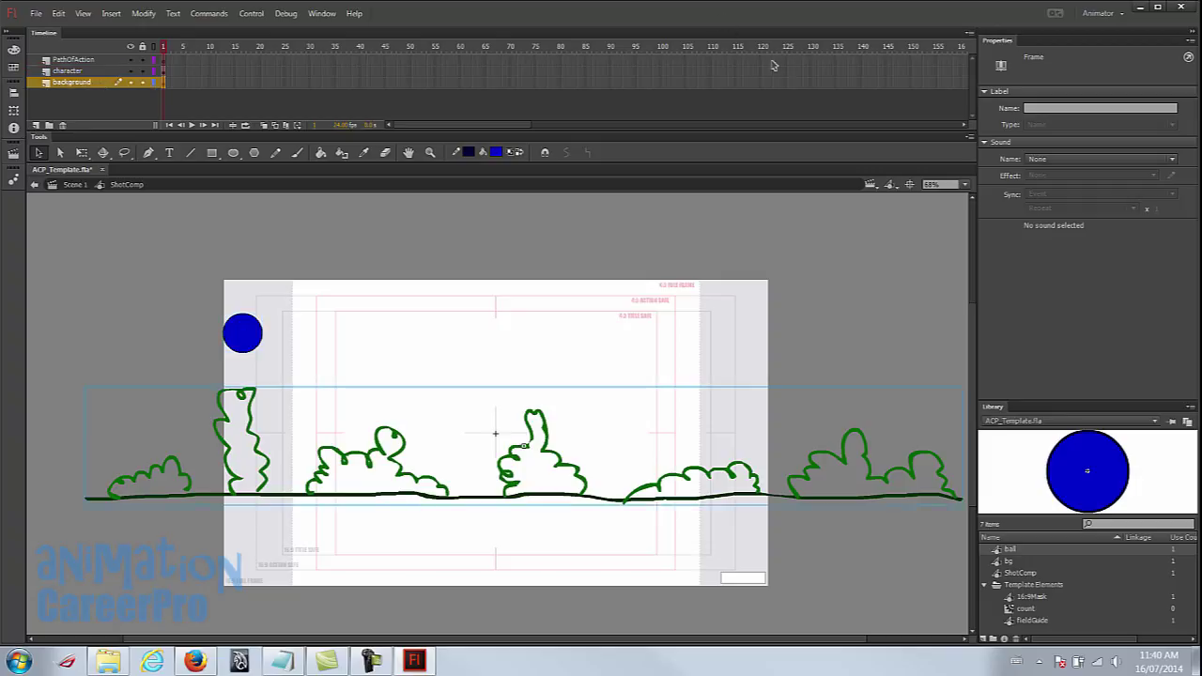
drag(763, 62, 764, 82)
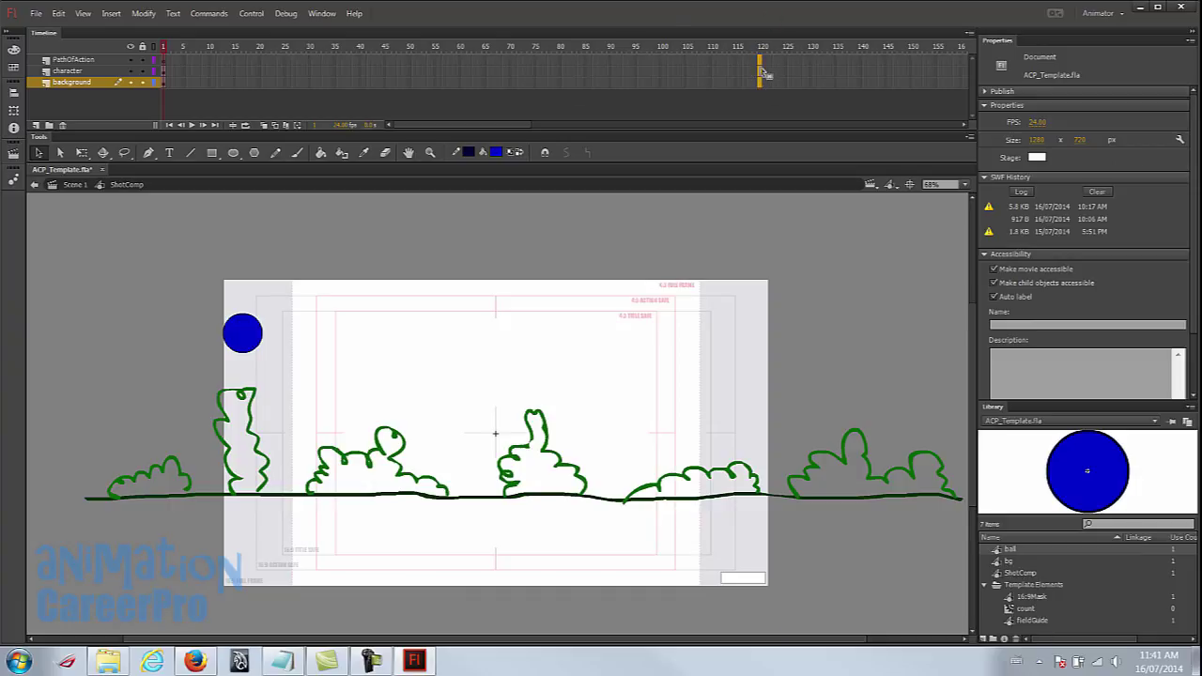
right_click(762, 77)
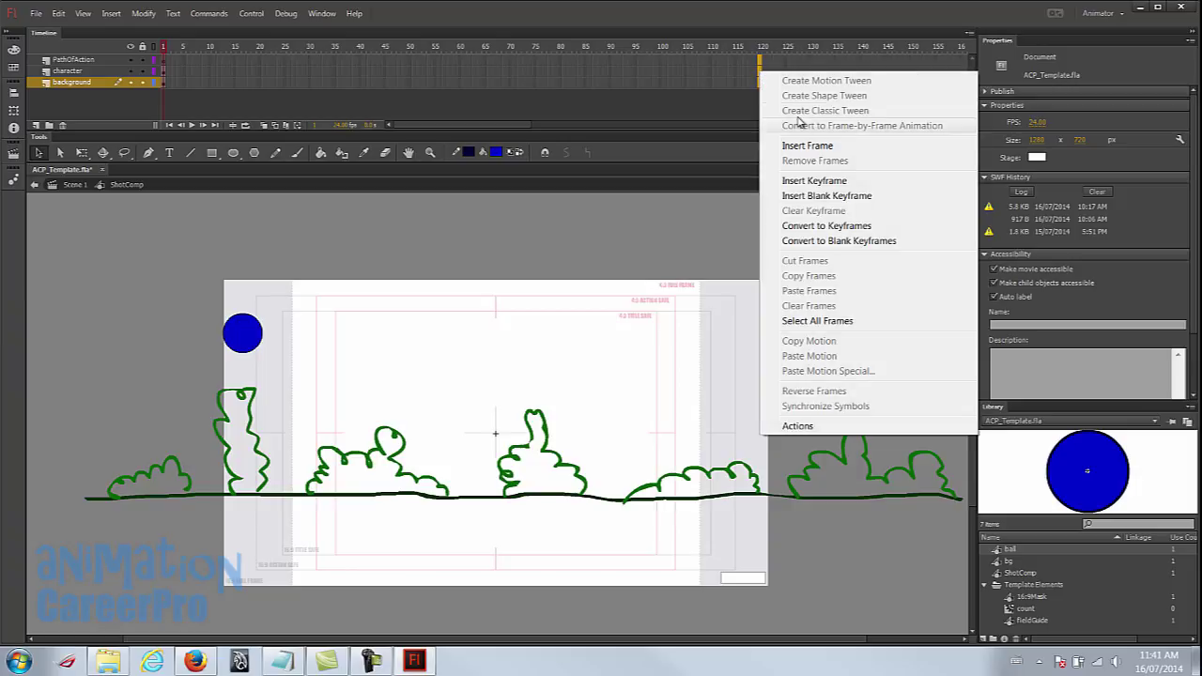
click(794, 141)
click(756, 52)
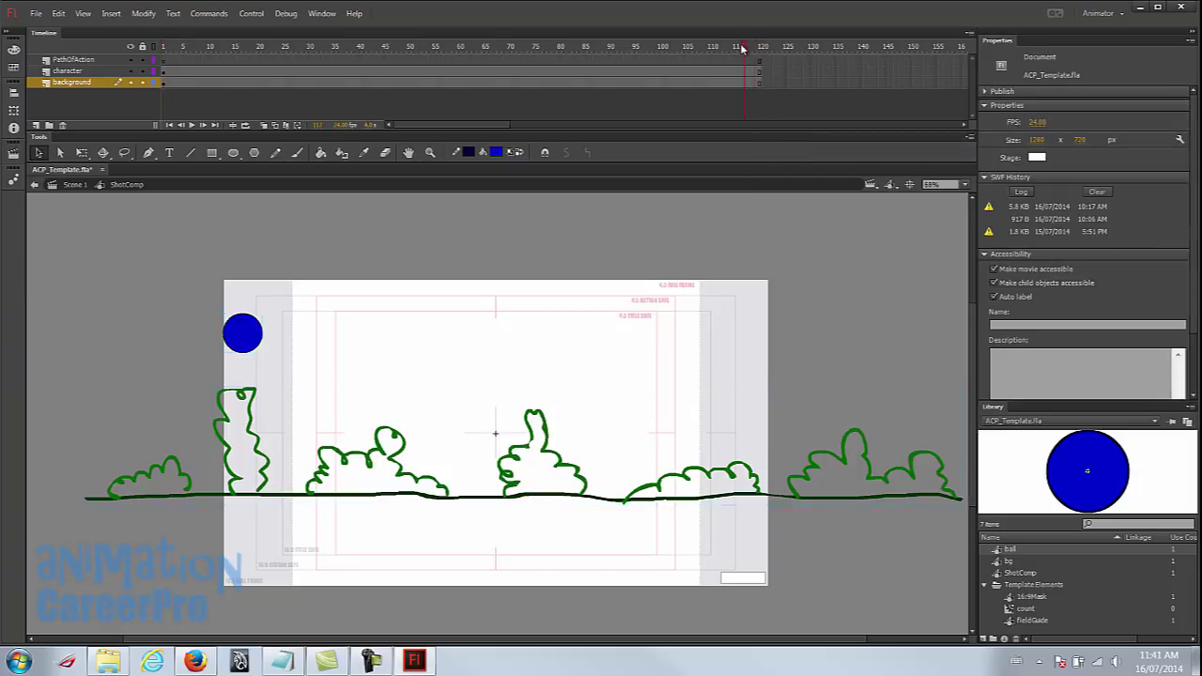
drag(785, 49, 164, 64)
Set the Brush tool's fill to semi-transparent red #FF0000 for painting on frame 1 of the PathOfAction layer.
click(164, 60)
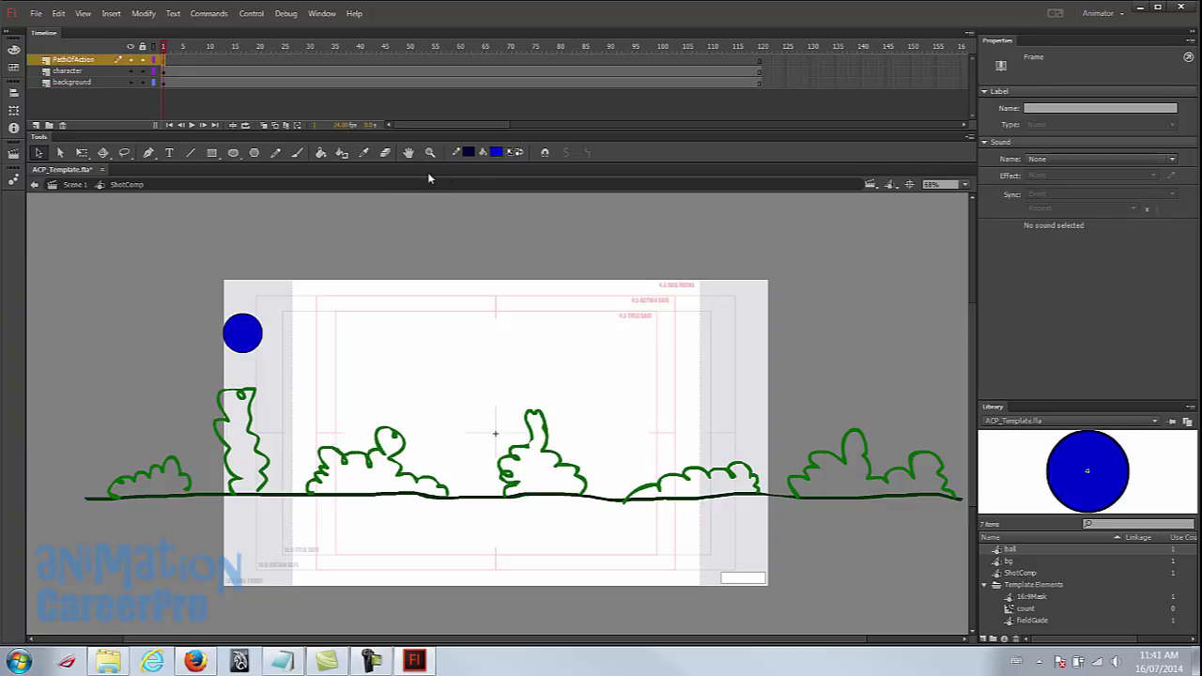
click(297, 154)
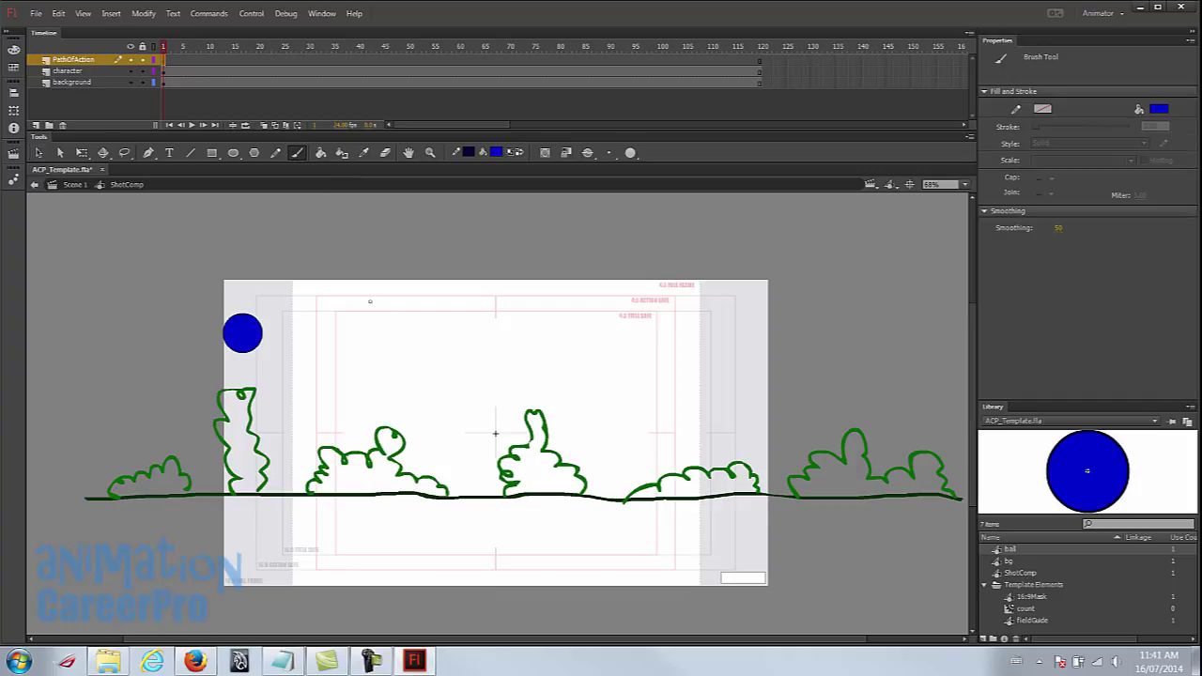
click(497, 153)
click(519, 246)
click(497, 154)
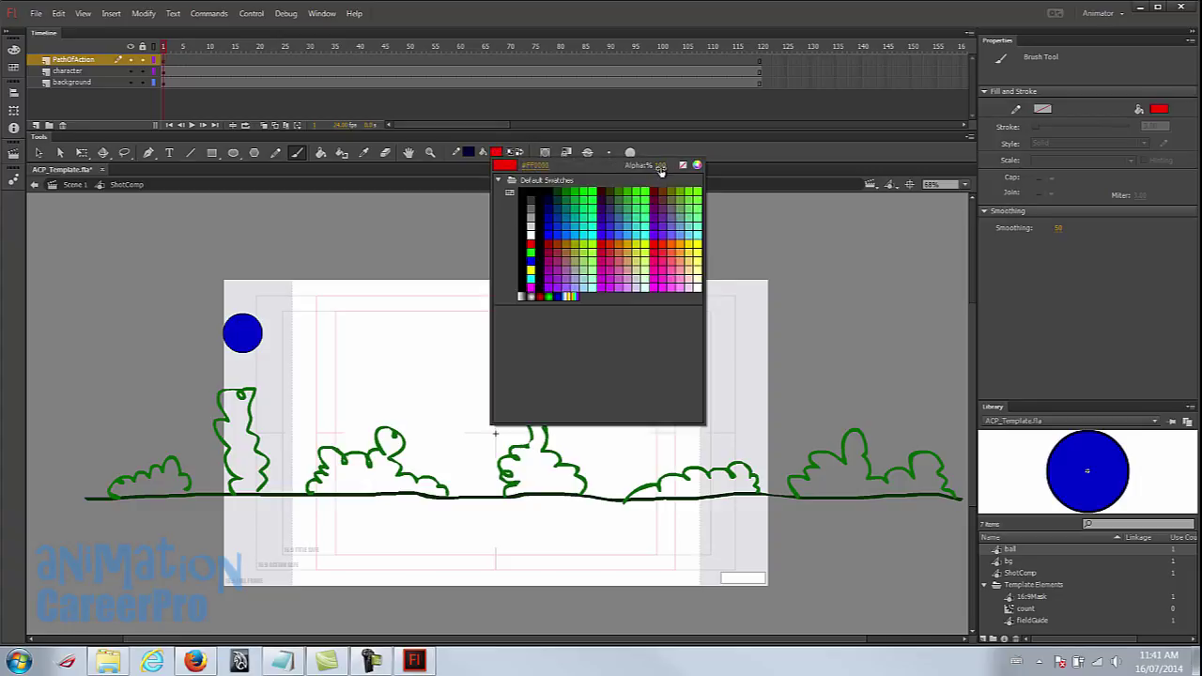
click(663, 167)
text(18)
key(Return)
drag(653, 167, 642, 180)
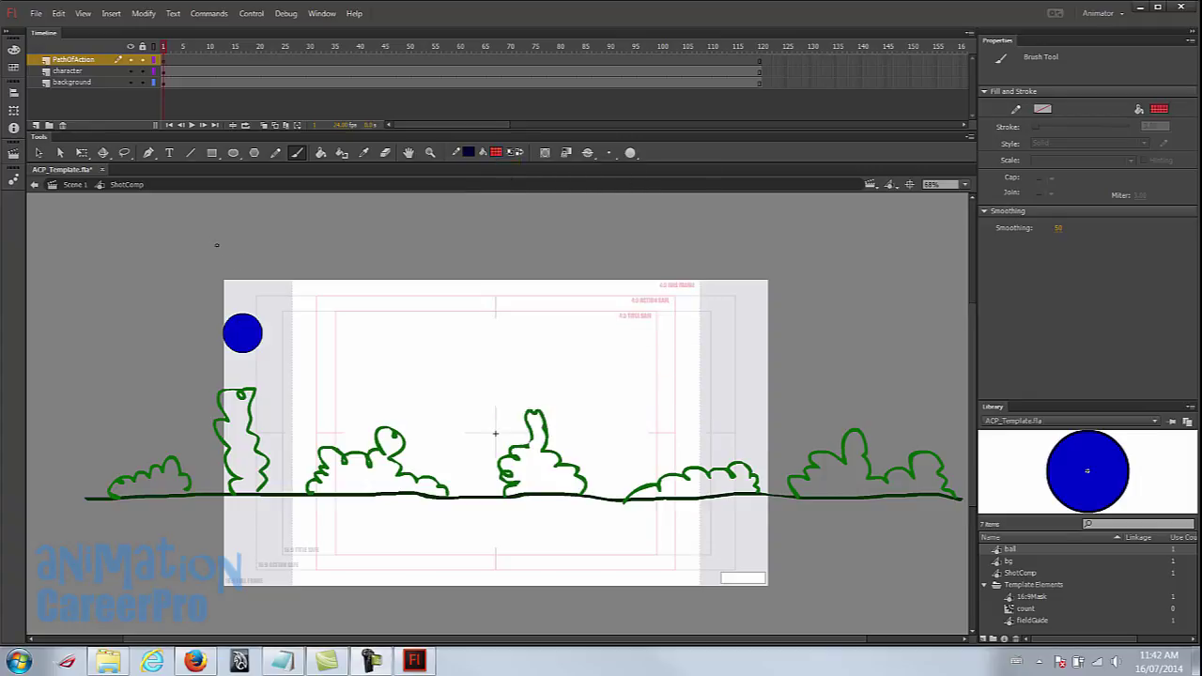
Paint the ball's path of action as shrinking bounce arcs from its start to the ground, ending in a short roll marked with an X.
click(167, 60)
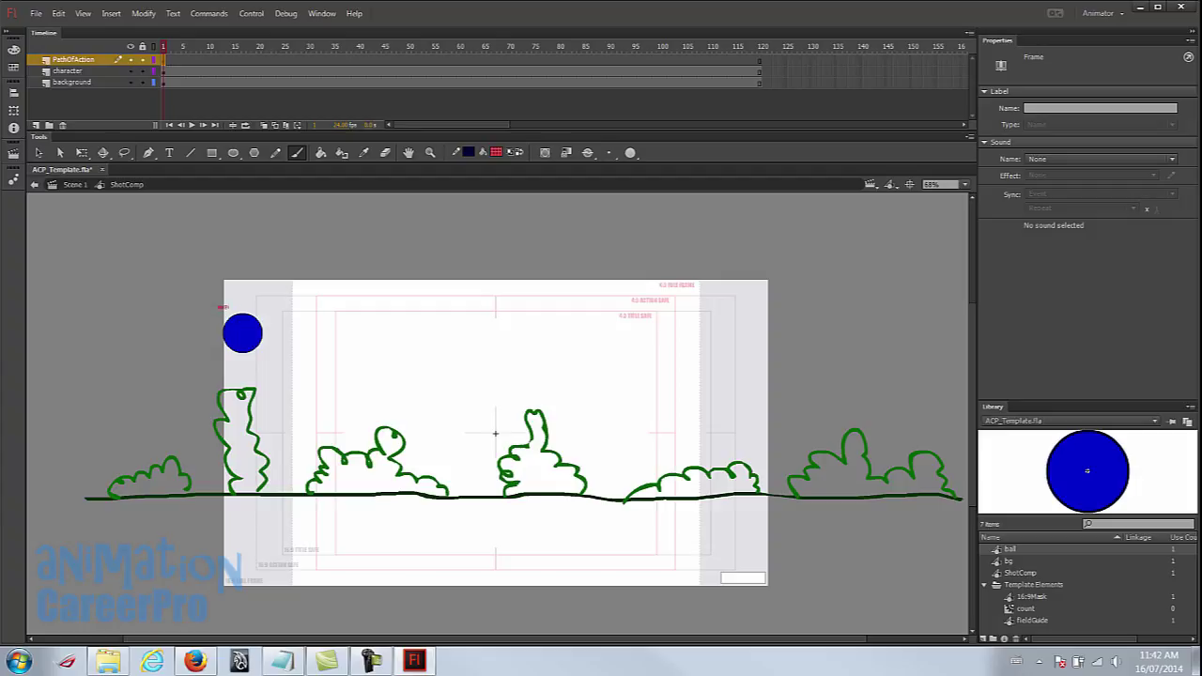
drag(310, 366, 338, 492)
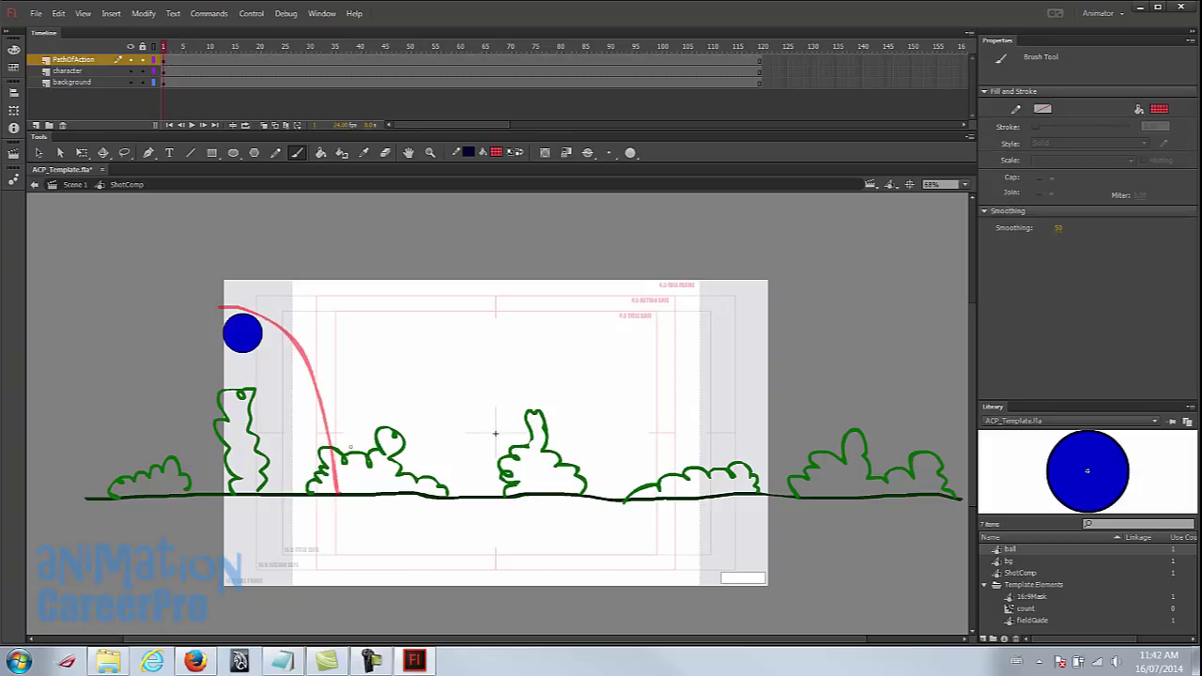
mouse_move(338, 493)
mouse_down()
mouse_move(368, 426)
mouse_move(410, 401)
mouse_move(451, 429)
mouse_move(480, 495)
mouse_move(529, 433)
mouse_move(556, 444)
mouse_move(584, 490)
mouse_up()
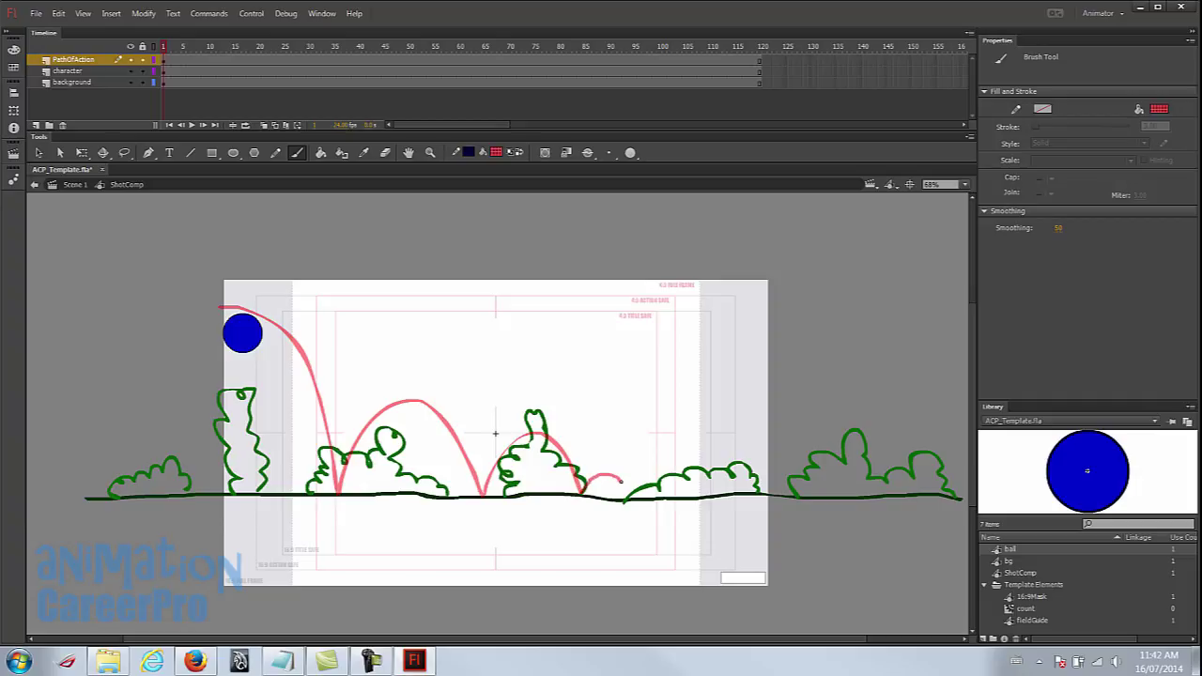
drag(633, 494, 635, 498)
drag(670, 496, 763, 492)
key(ctrl+z)
drag(691, 501, 709, 496)
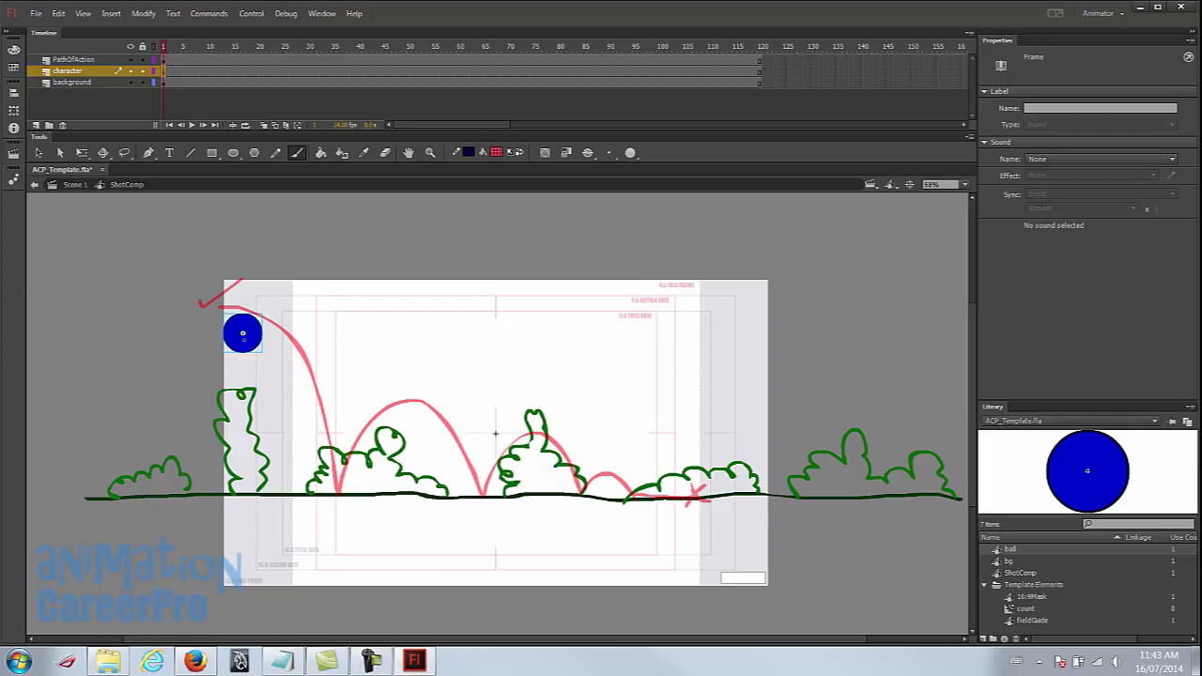
Move the ball's transformation point to its bottom centre, with object snapping on only while placing it.
click(82, 153)
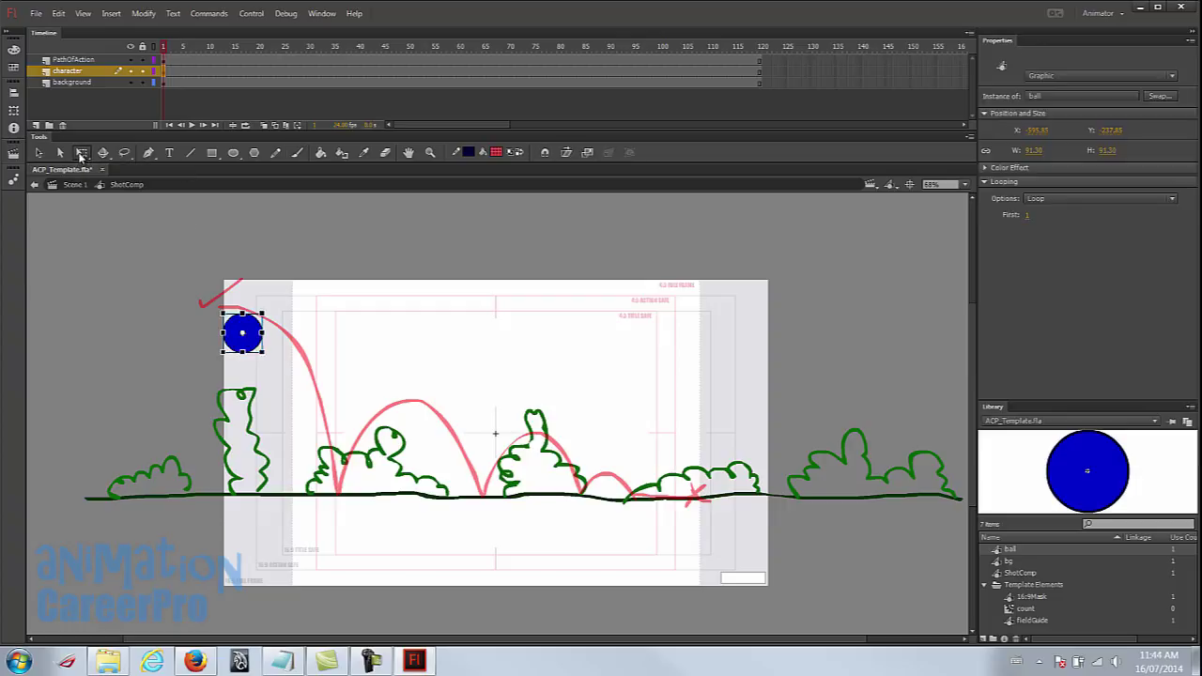
click(243, 334)
scroll(210, 333, up, 3)
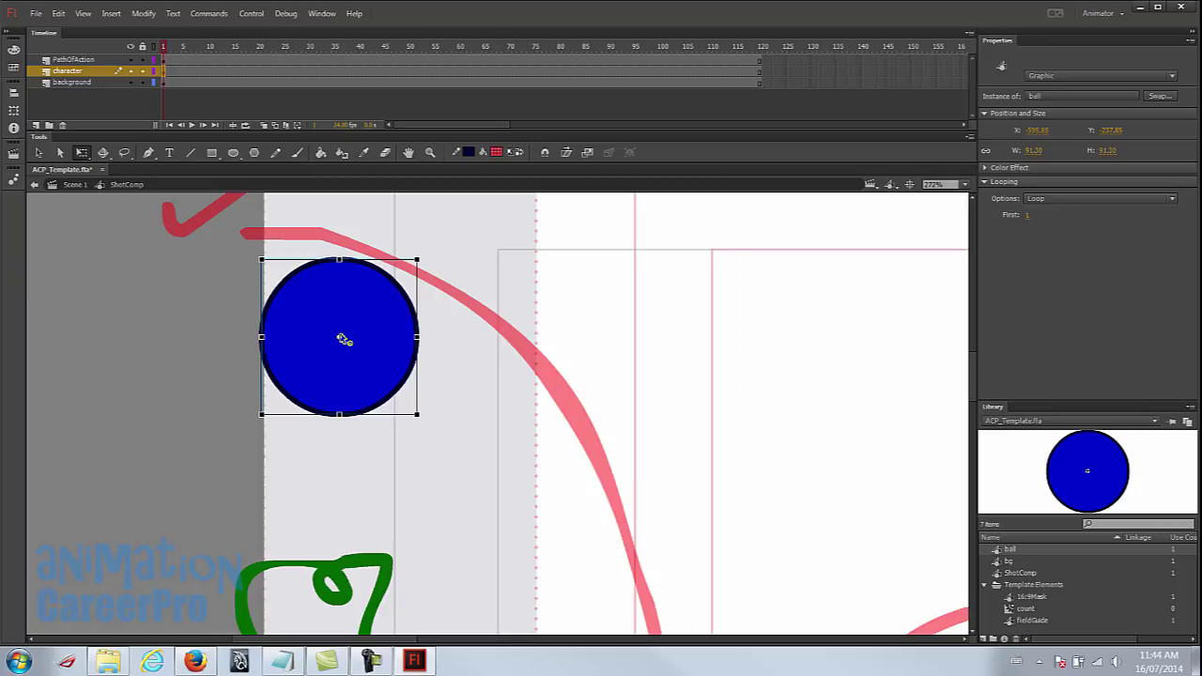
click(545, 153)
drag(340, 339, 339, 411)
double_click(339, 411)
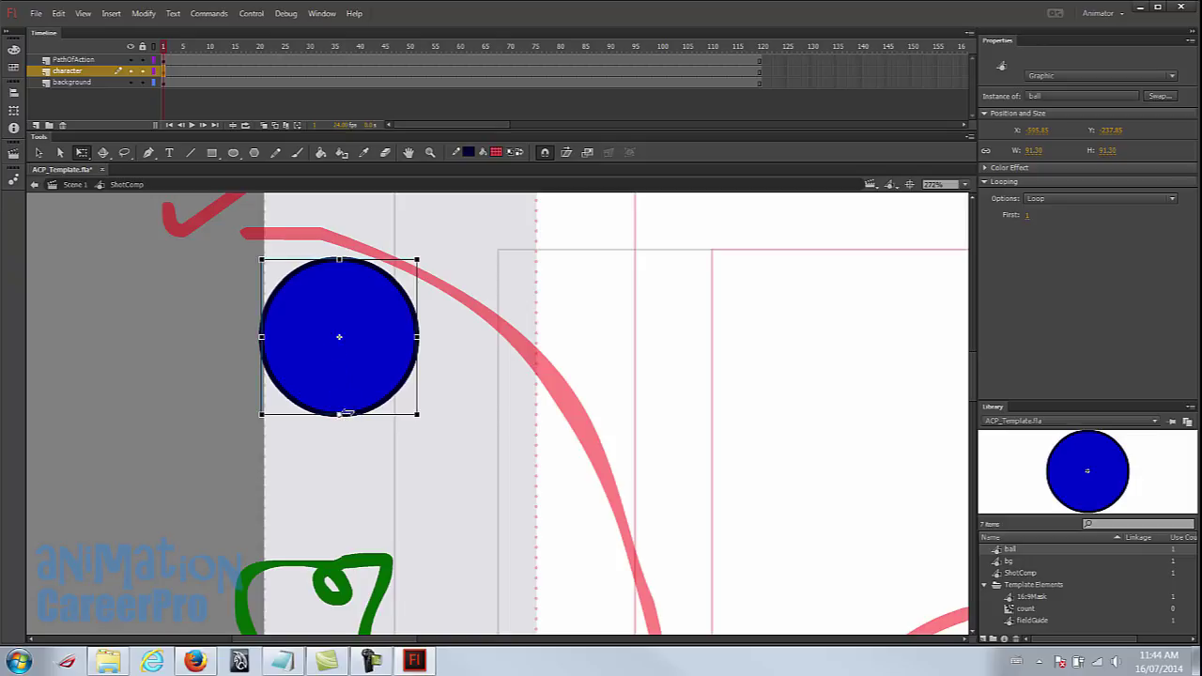
click(545, 153)
Move the frame 1 ball off the stage's left side and centre it on the red tick at the path's start.
drag(388, 362, 317, 263)
scroll(316, 263, up, 2)
scroll(317, 263, right, 1)
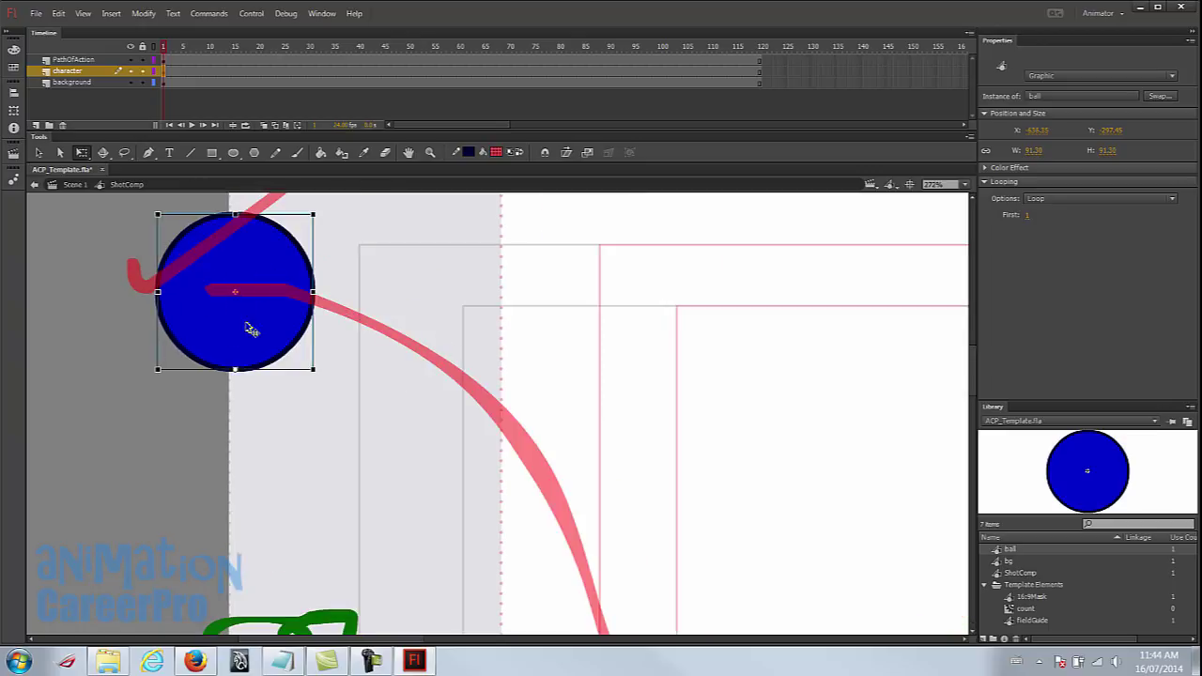
drag(290, 319, 200, 312)
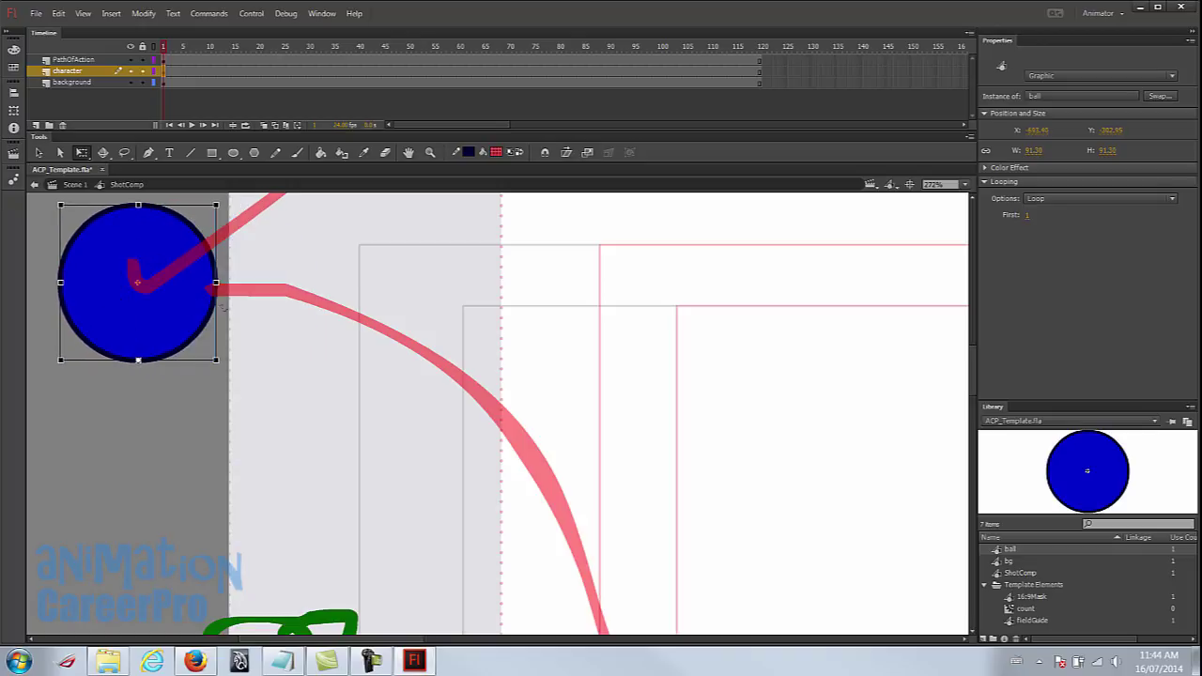
Insert a keyframe at frame 5 of the character layer and move the ball along the path onto the stage's left edge.
key(z)
alt+click(423, 341)
drag(503, 384, 339, 272)
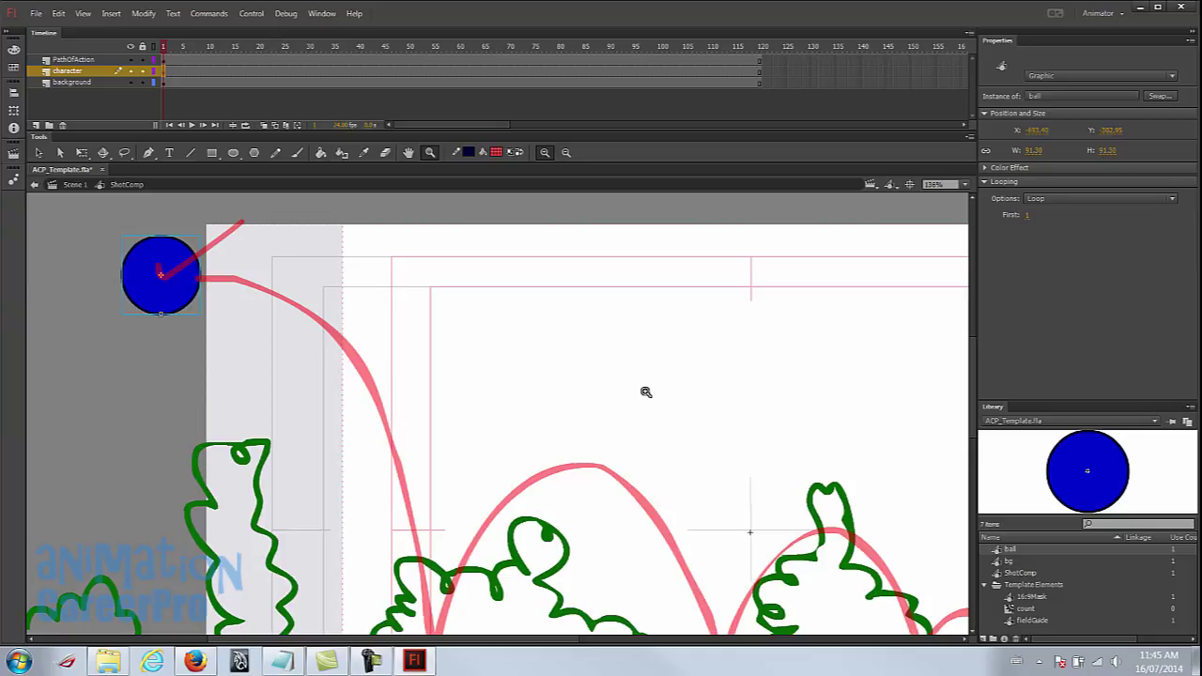
drag(710, 451, 571, 343)
drag(821, 429, 486, 399)
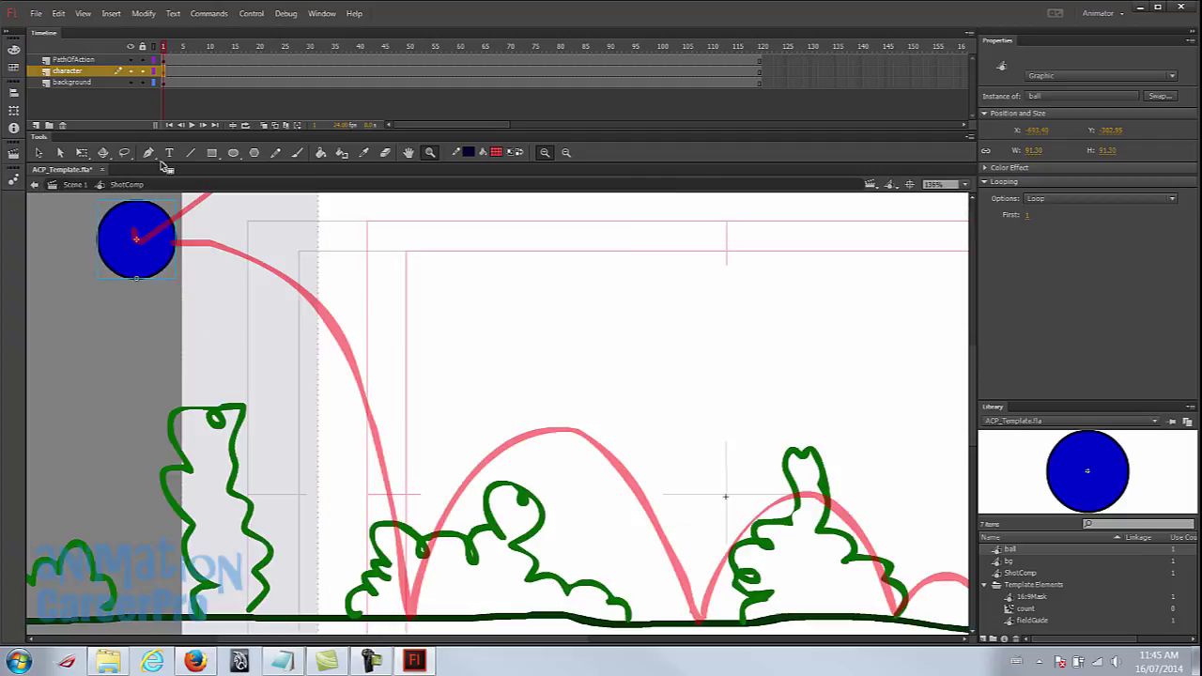
click(167, 47)
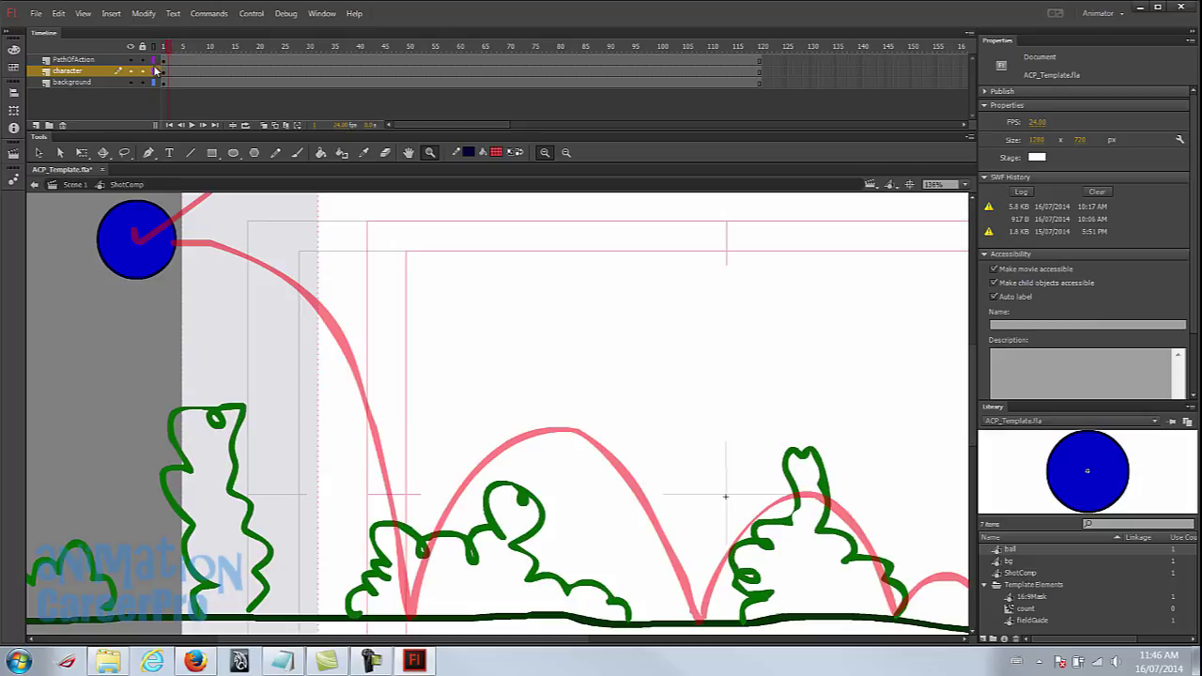
key(period)
key(comma)
key(comma)
key(period)
key(period)
key(period)
key(period)
click(184, 72)
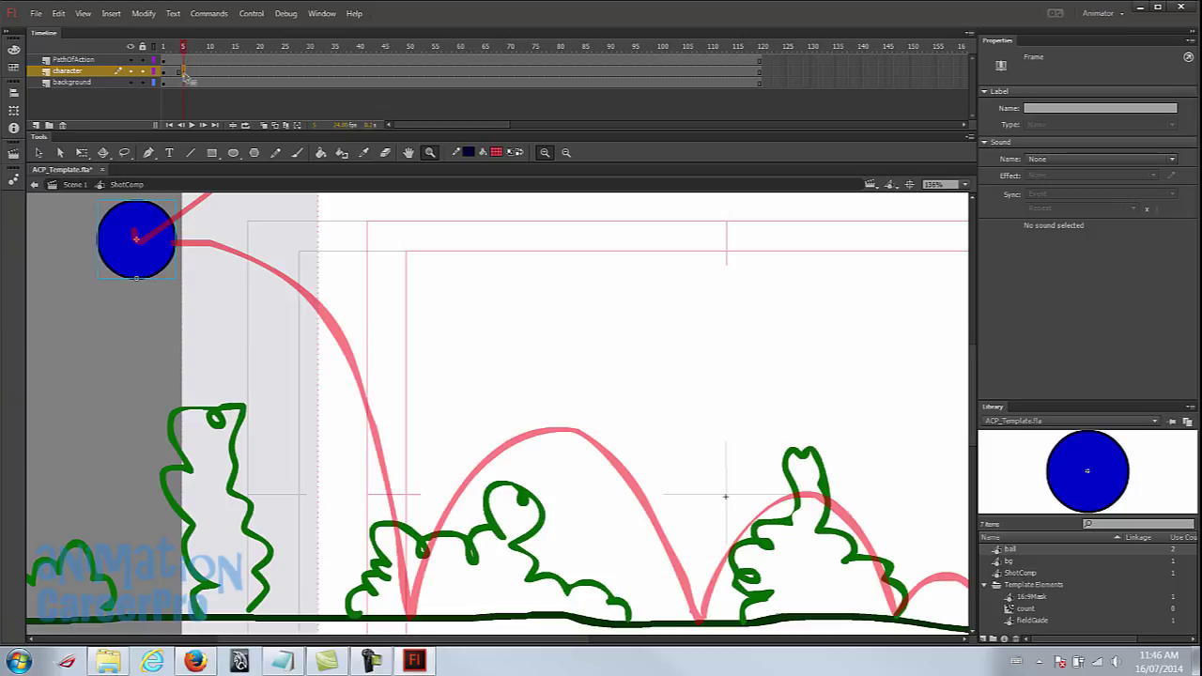
right_click(185, 73)
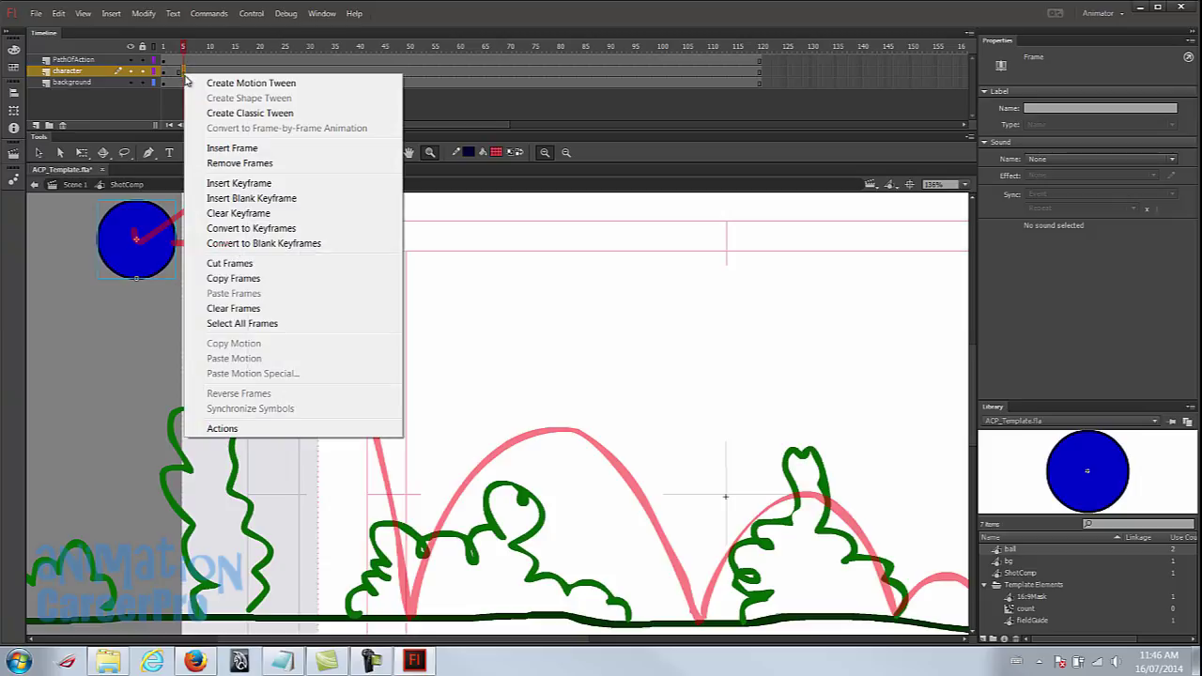
click(233, 184)
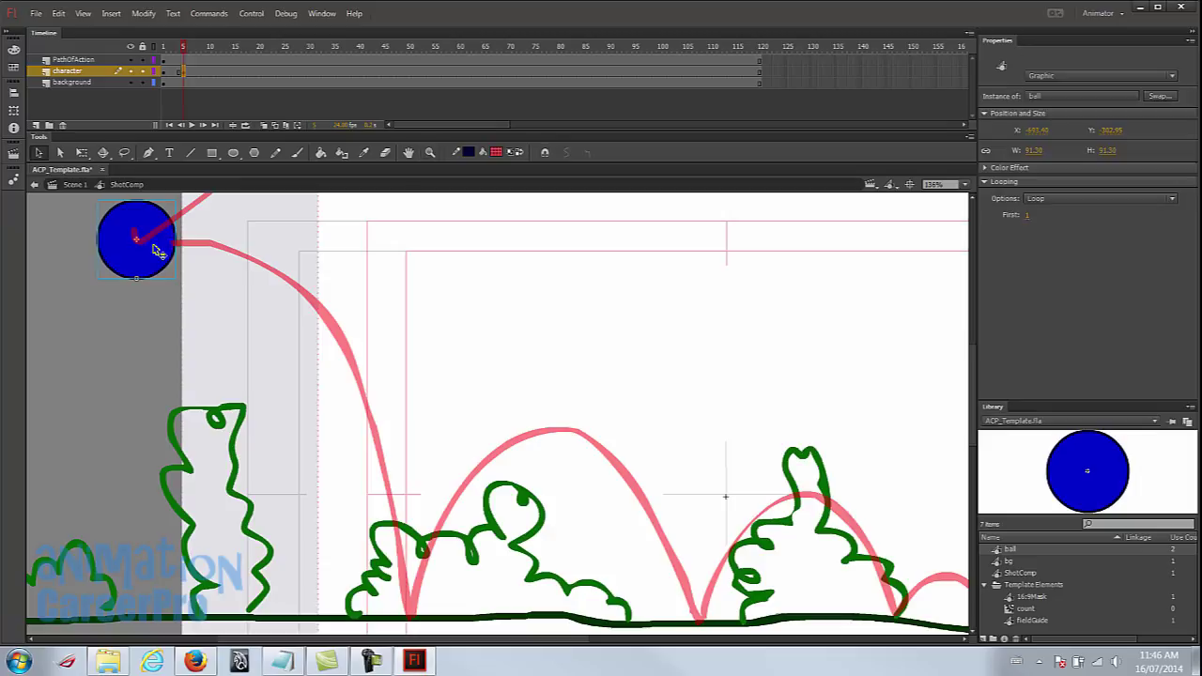
click(40, 153)
drag(146, 257, 232, 258)
Insert a keyframe at frame 9 of the character layer and turn on onion skinning extended back to frame 1.
click(166, 47)
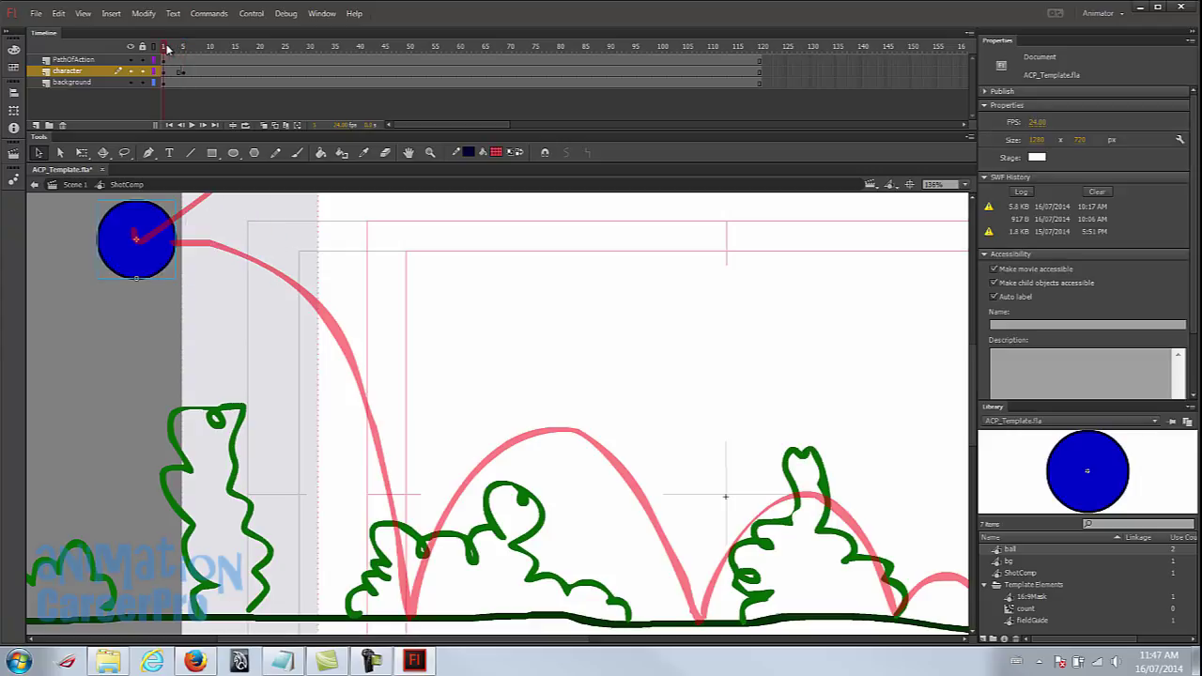
drag(167, 47, 205, 80)
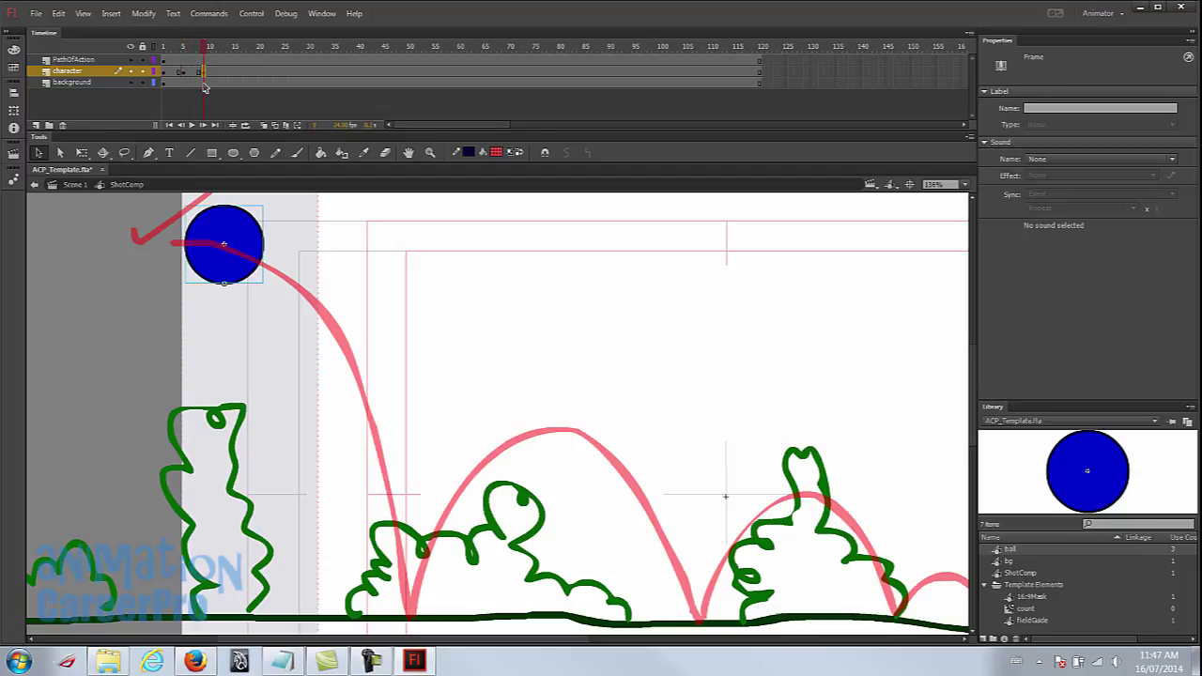
click(264, 127)
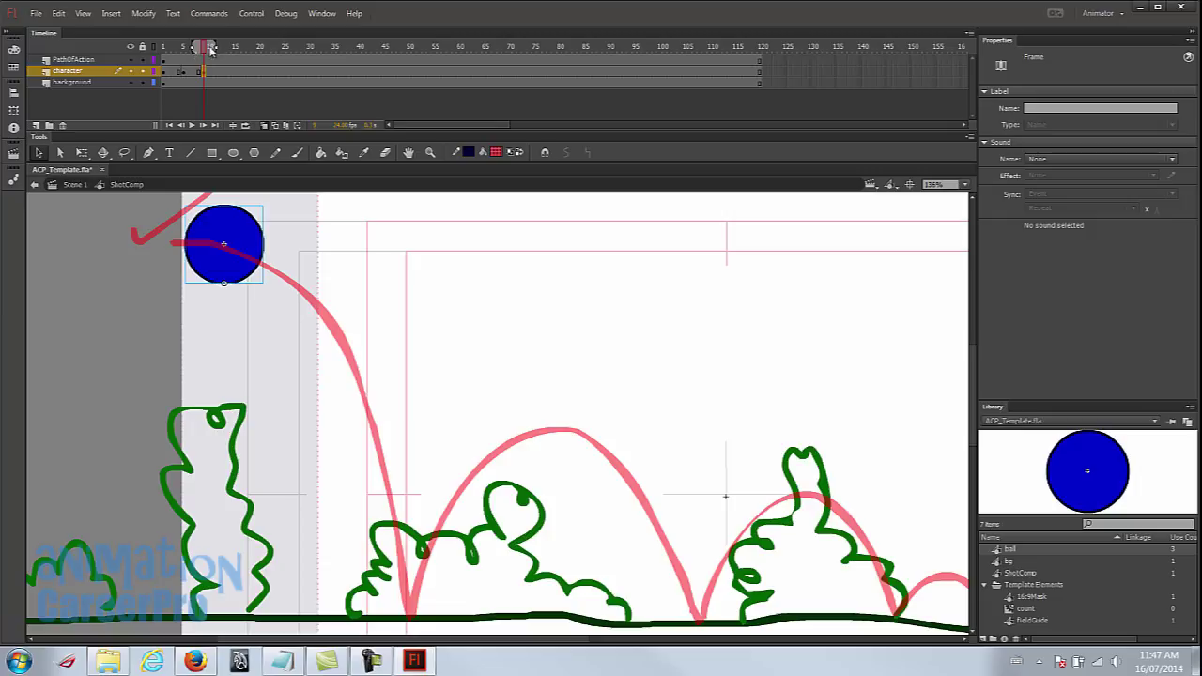
drag(199, 48, 164, 52)
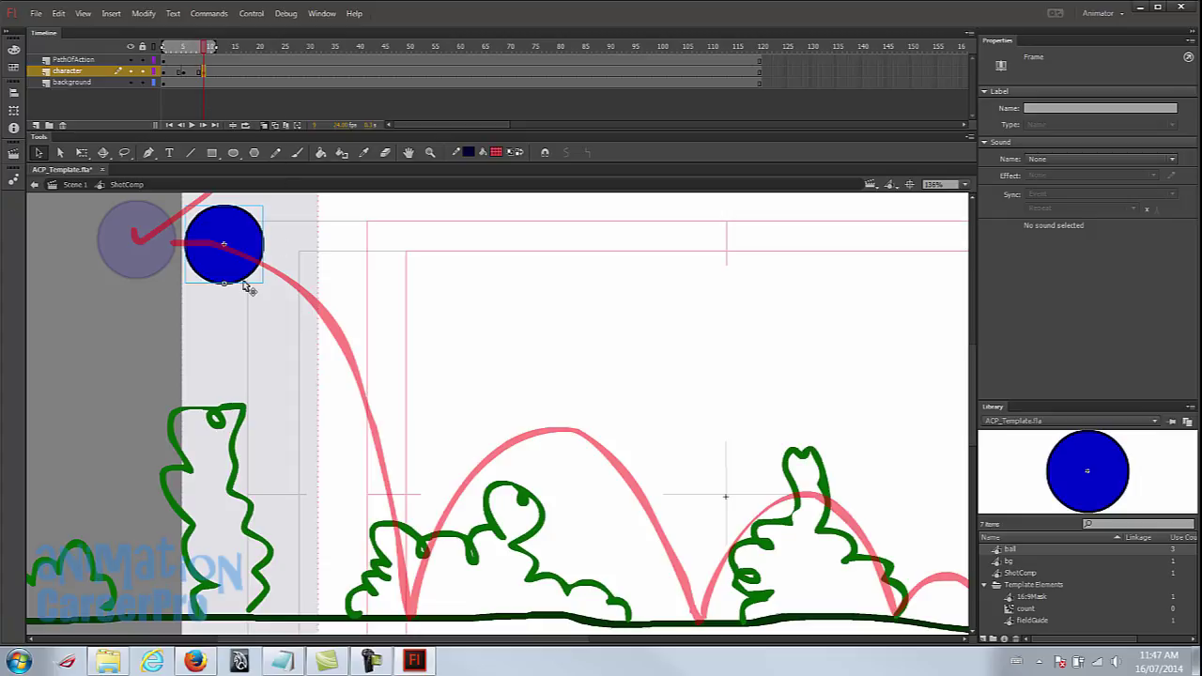
Move the frame 9 ball down the first arc to about X -500, Y -248, centred on the path.
click(166, 78)
click(183, 79)
click(204, 77)
drag(241, 238, 330, 249)
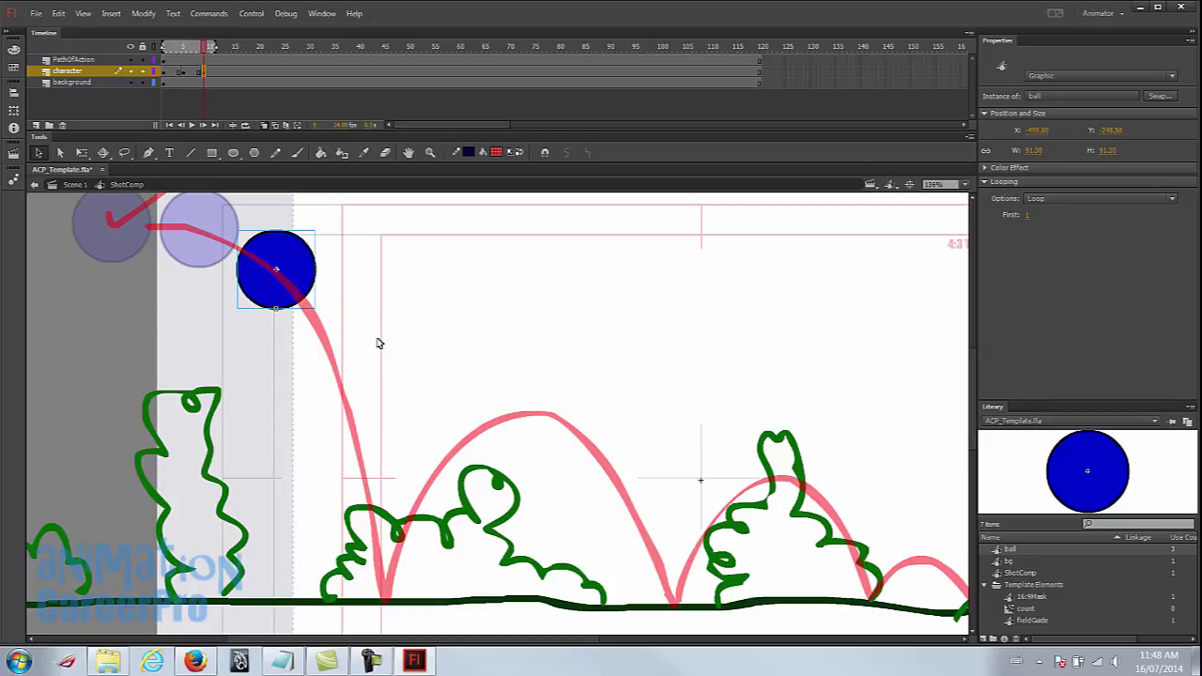
Insert a keyframe at frame 11 of the character layer and move the ball down the steep arc to about X -423, Y -101.
drag(413, 341, 376, 307)
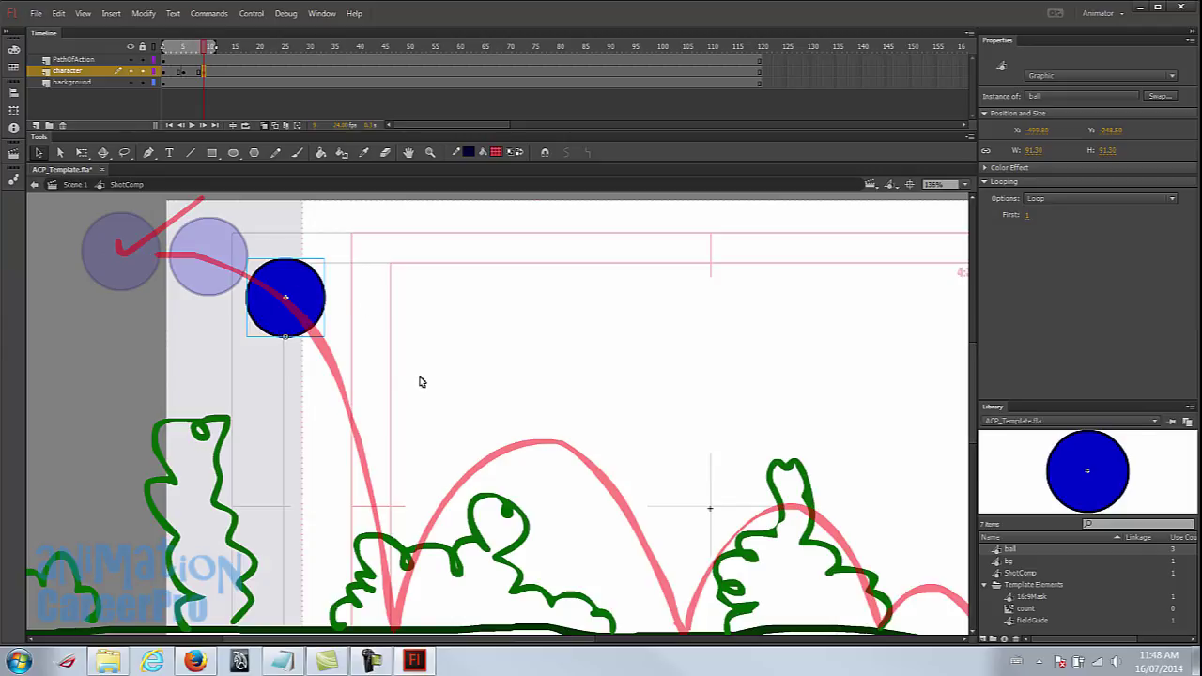
drag(441, 386, 424, 373)
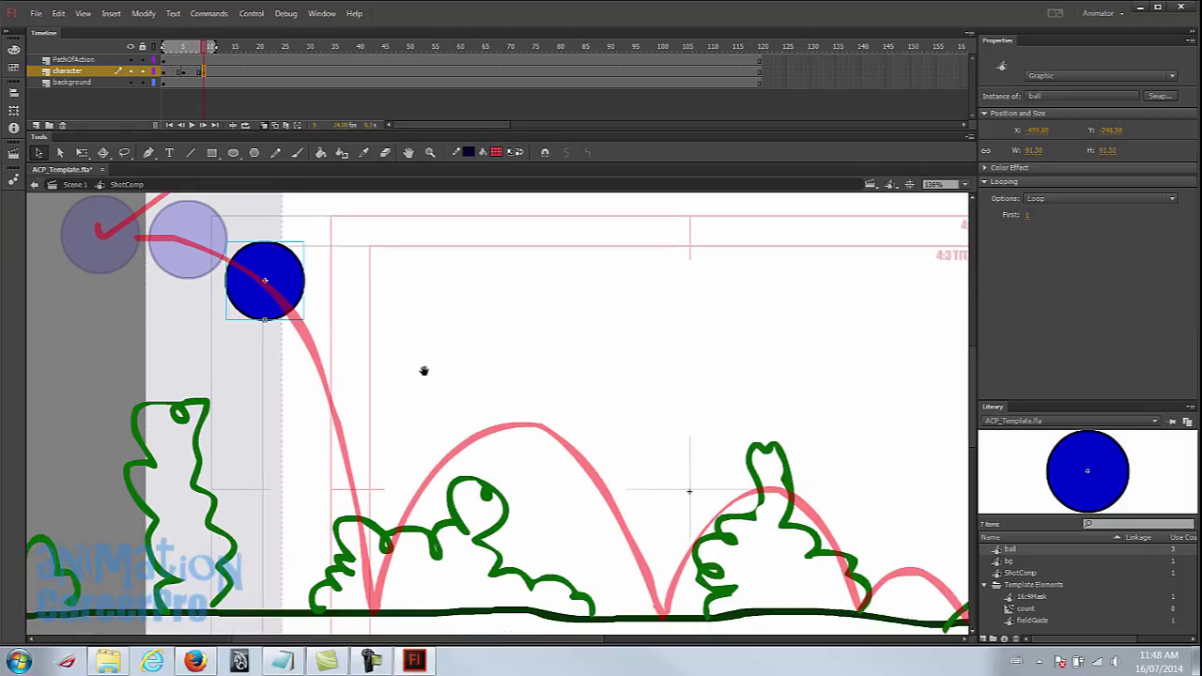
click(159, 79)
click(186, 81)
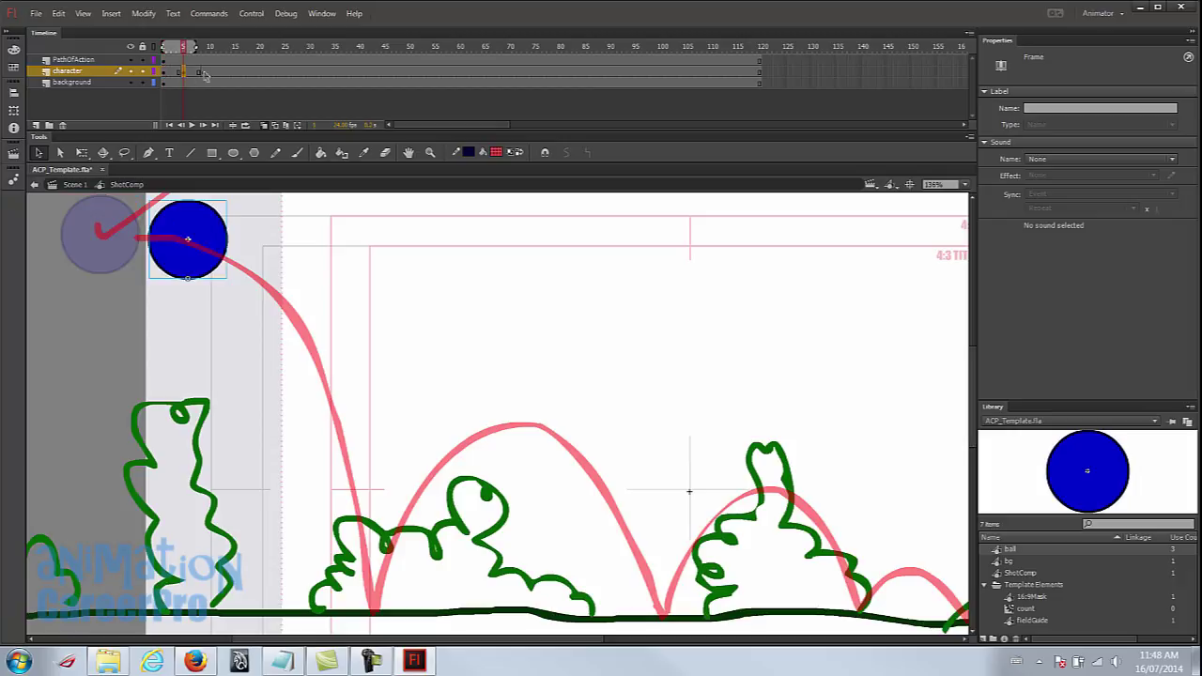
click(200, 74)
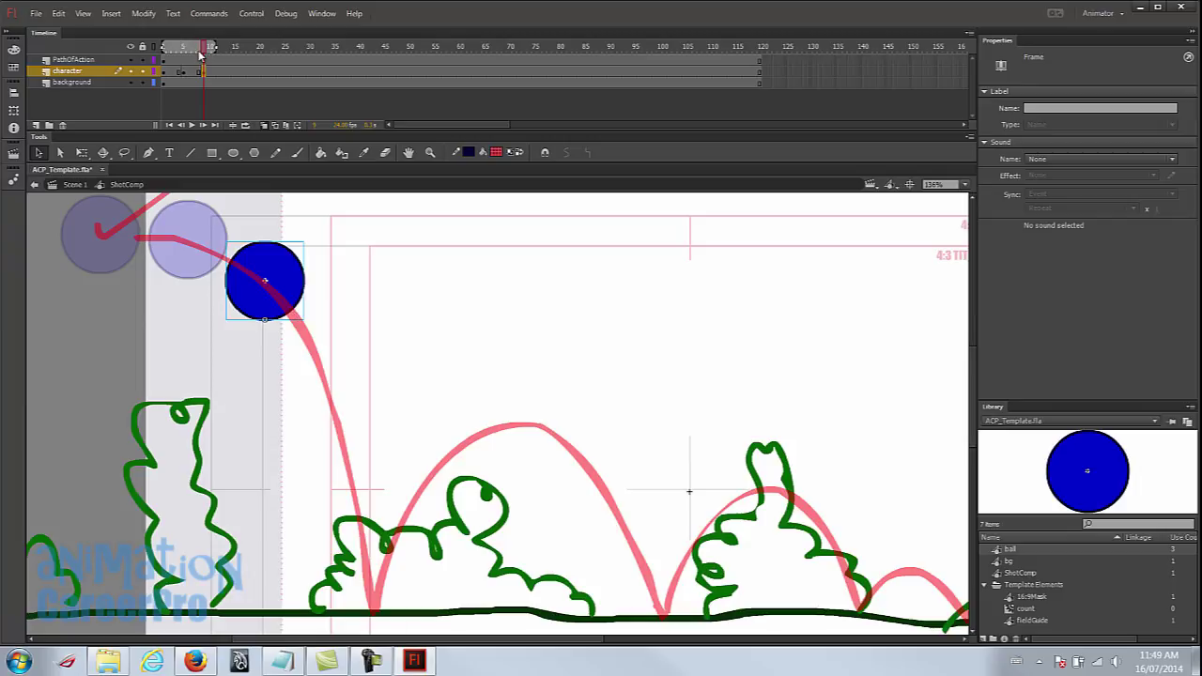
drag(203, 71, 218, 81)
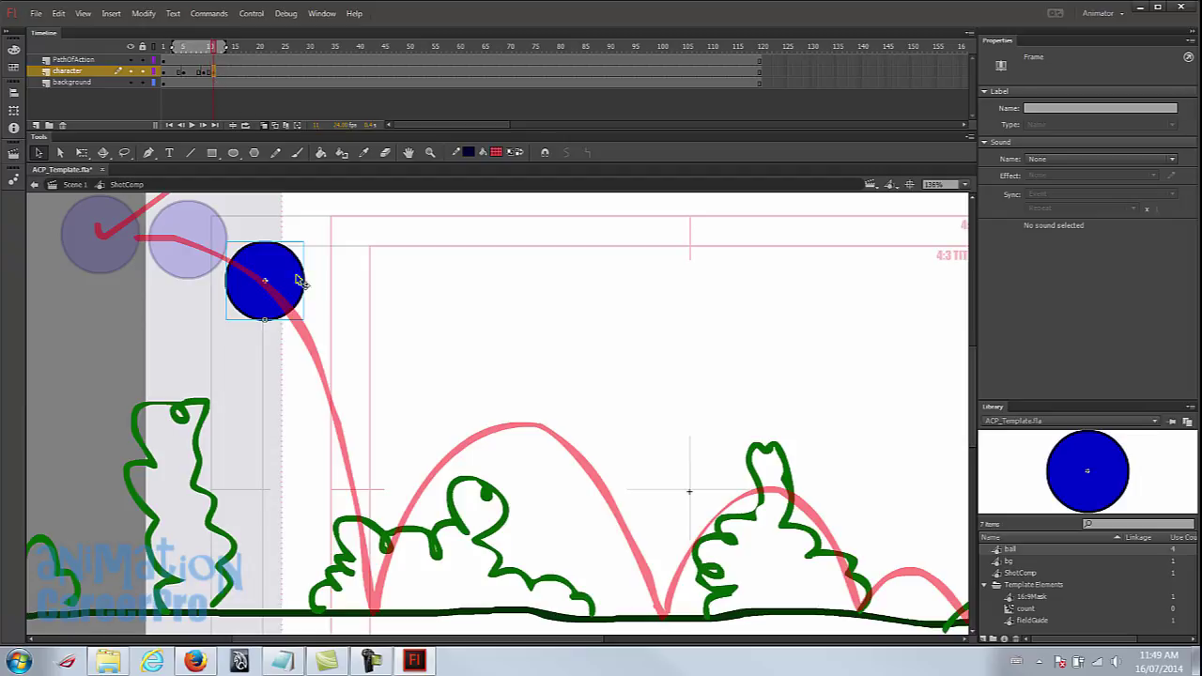
drag(288, 271, 341, 355)
click(344, 304)
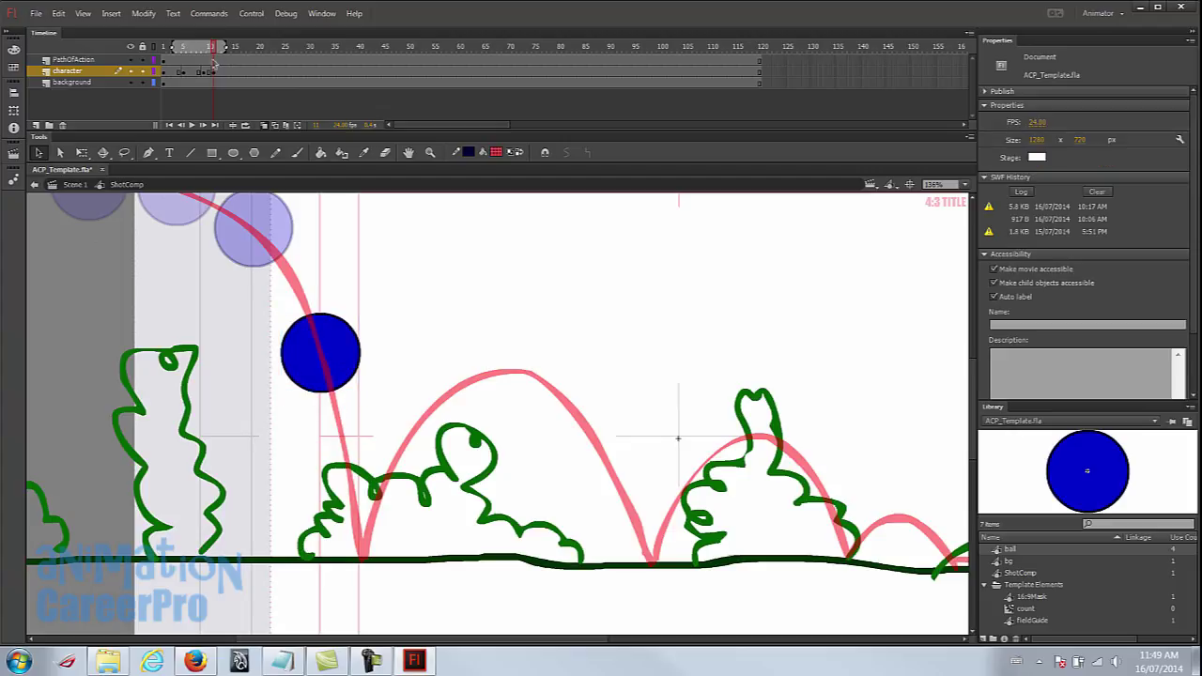
Insert a keyframe at frame 13 of the character layer and move the ball down the path to about X -390, Y 20.
click(224, 83)
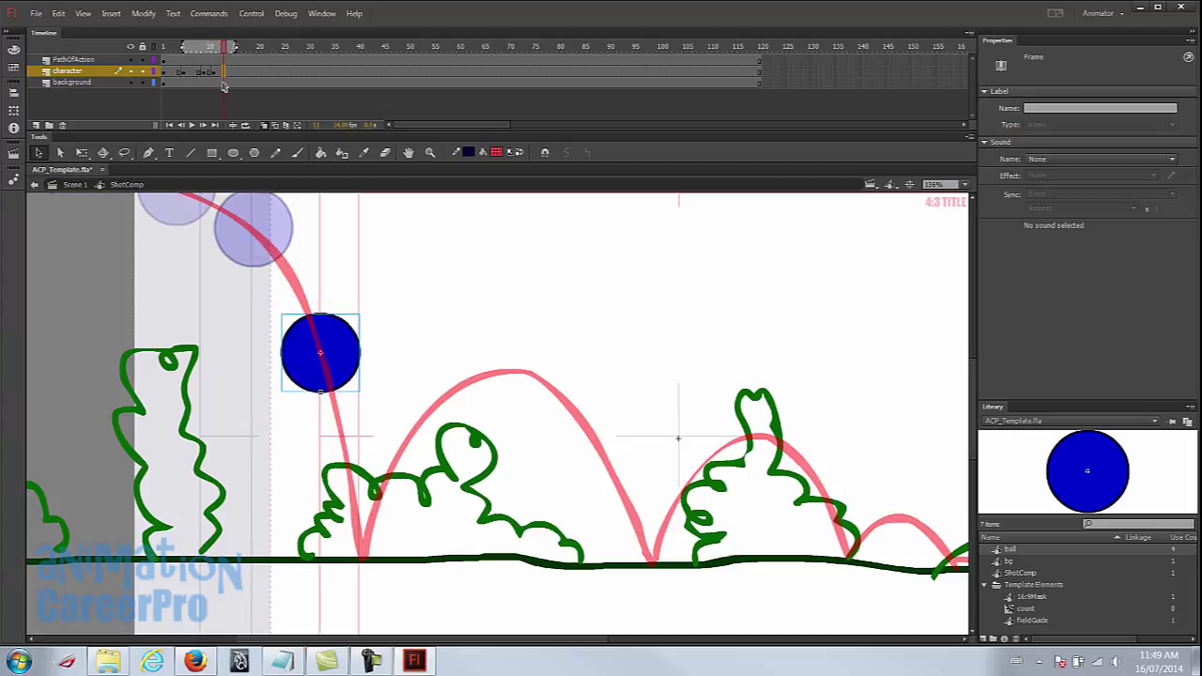
drag(346, 374, 373, 477)
drag(398, 392, 393, 345)
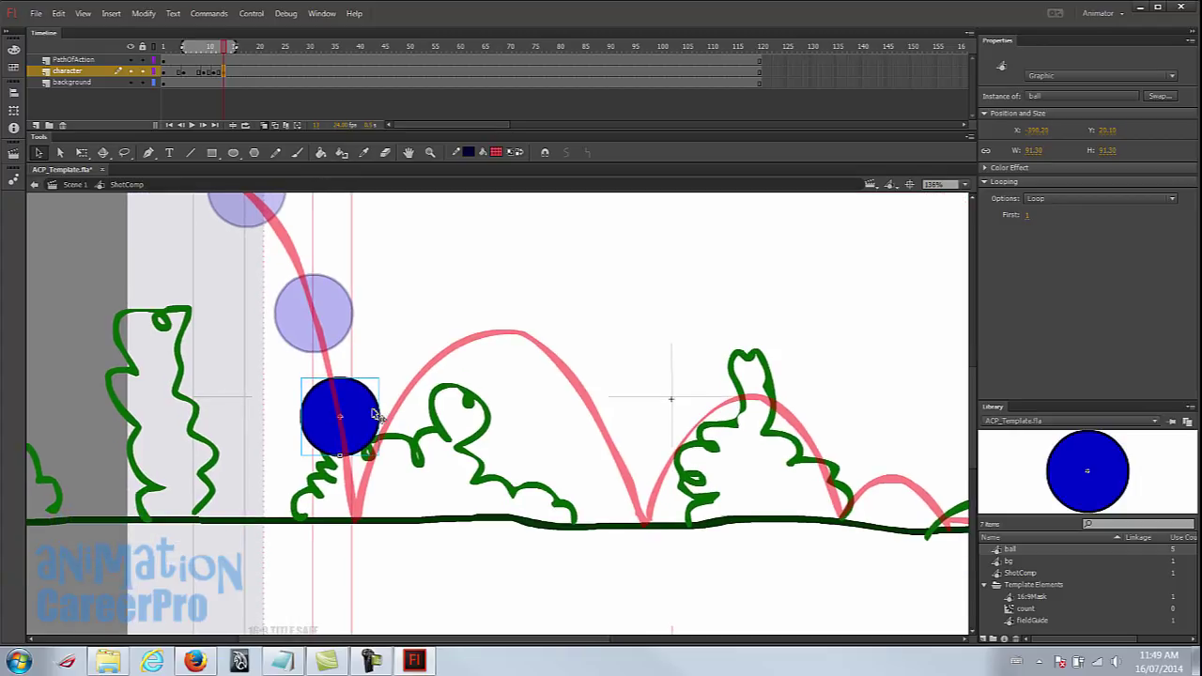
Stretch the frame 13 ball to about 75 wide by 113 high and rotate it slightly to follow the path.
key(q)
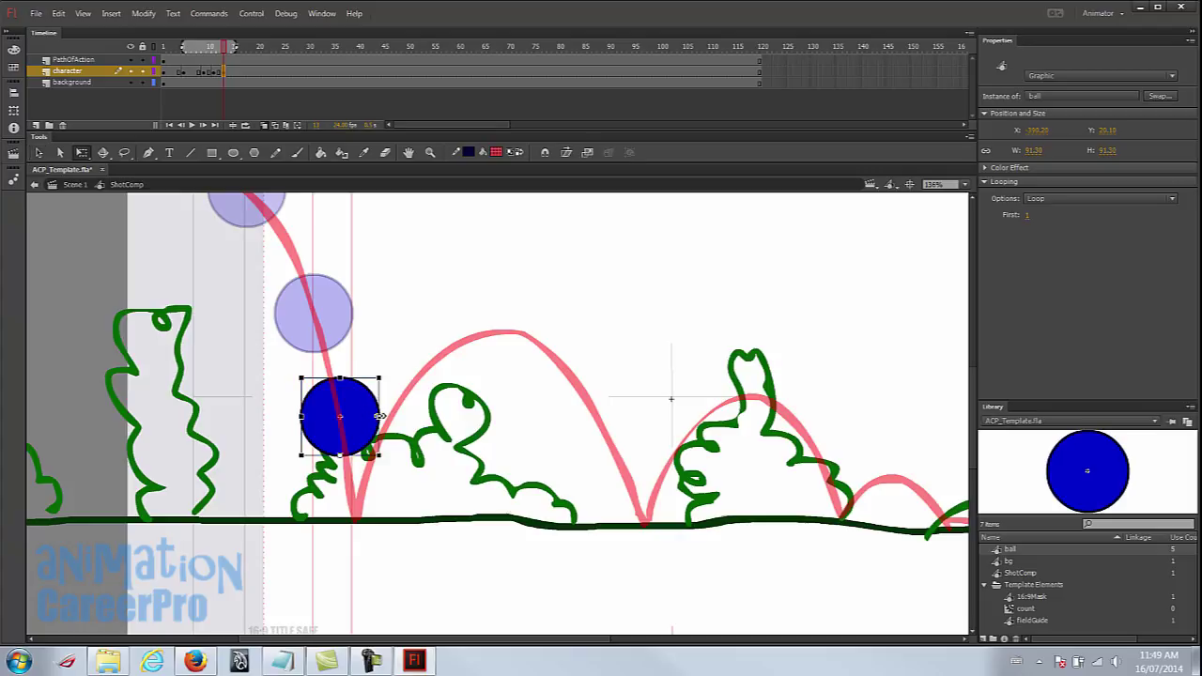
drag(380, 416, 376, 415)
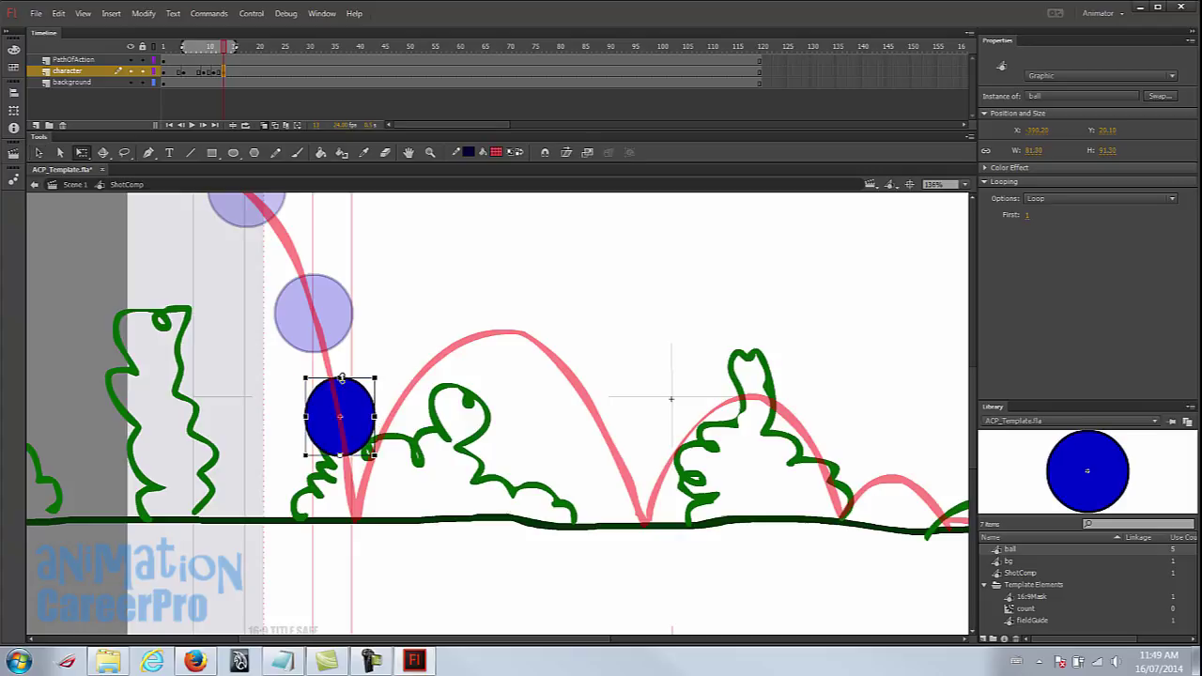
drag(340, 376, 340, 359)
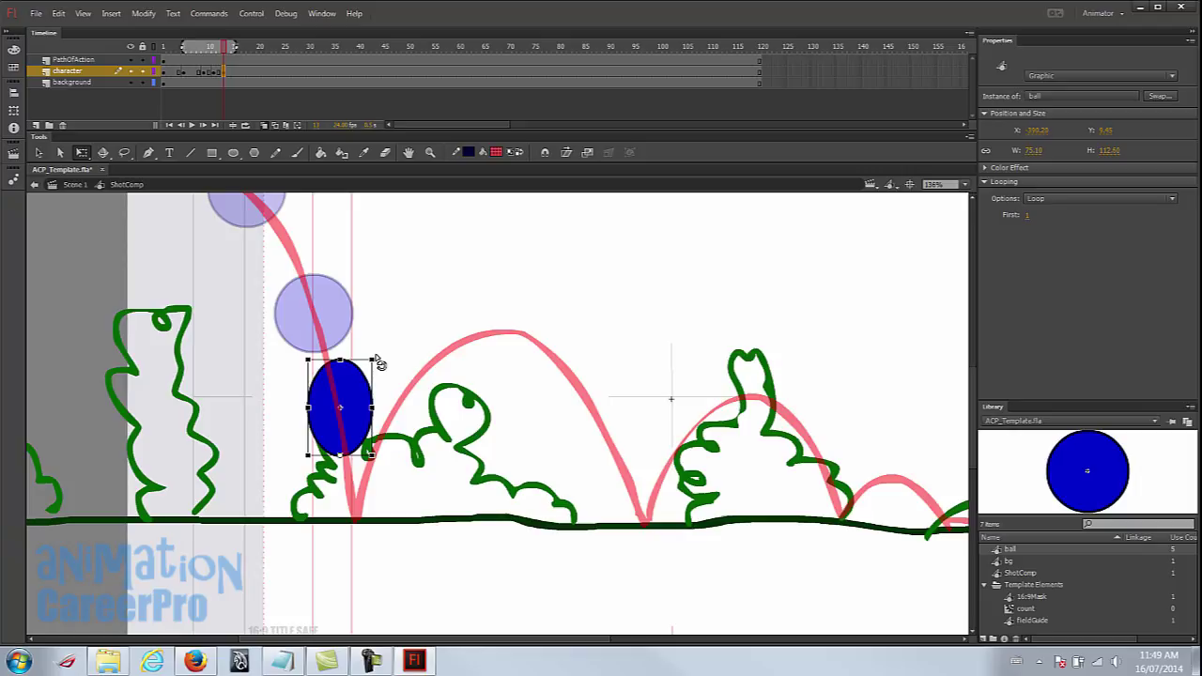
drag(382, 365, 366, 357)
Insert a keyframe at frame 14 and place the ball on the ground at the first contact, squashed level to about 119 by 64.
click(225, 50)
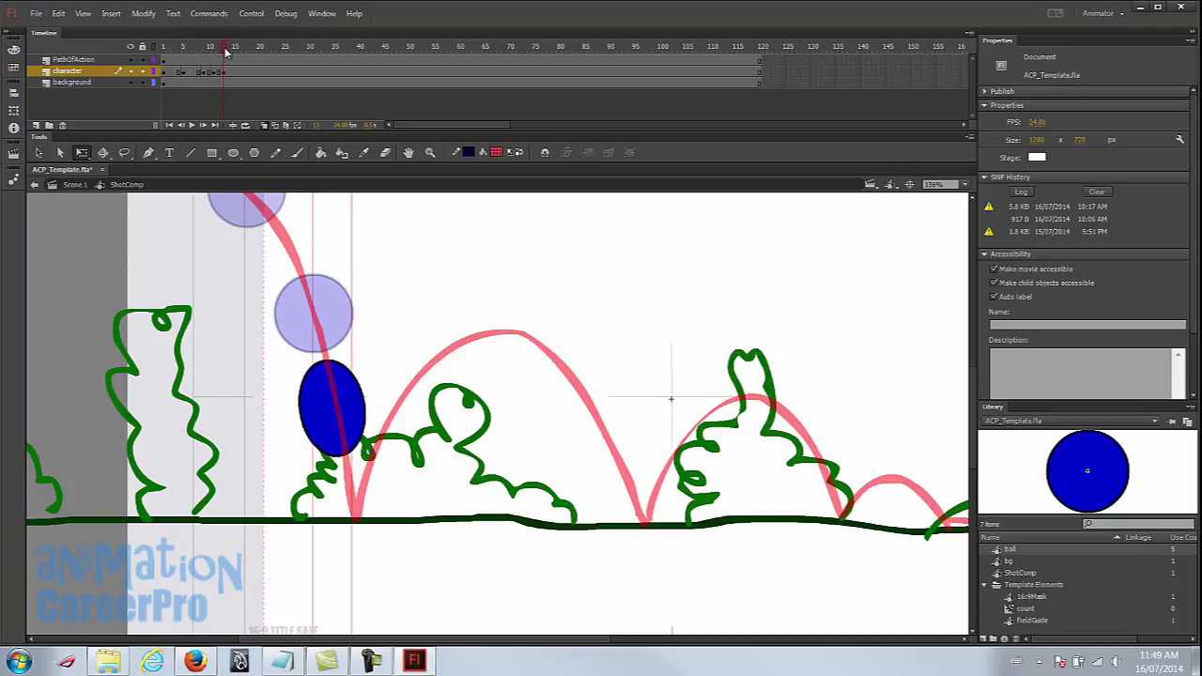
click(234, 80)
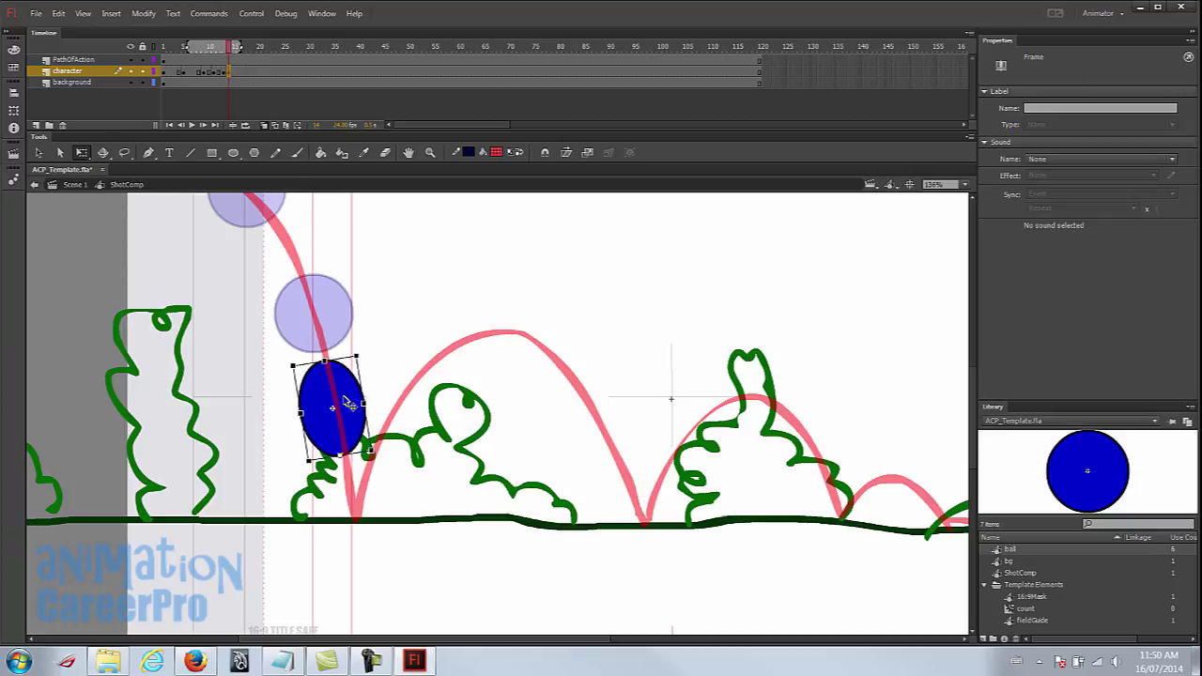
drag(352, 396, 405, 494)
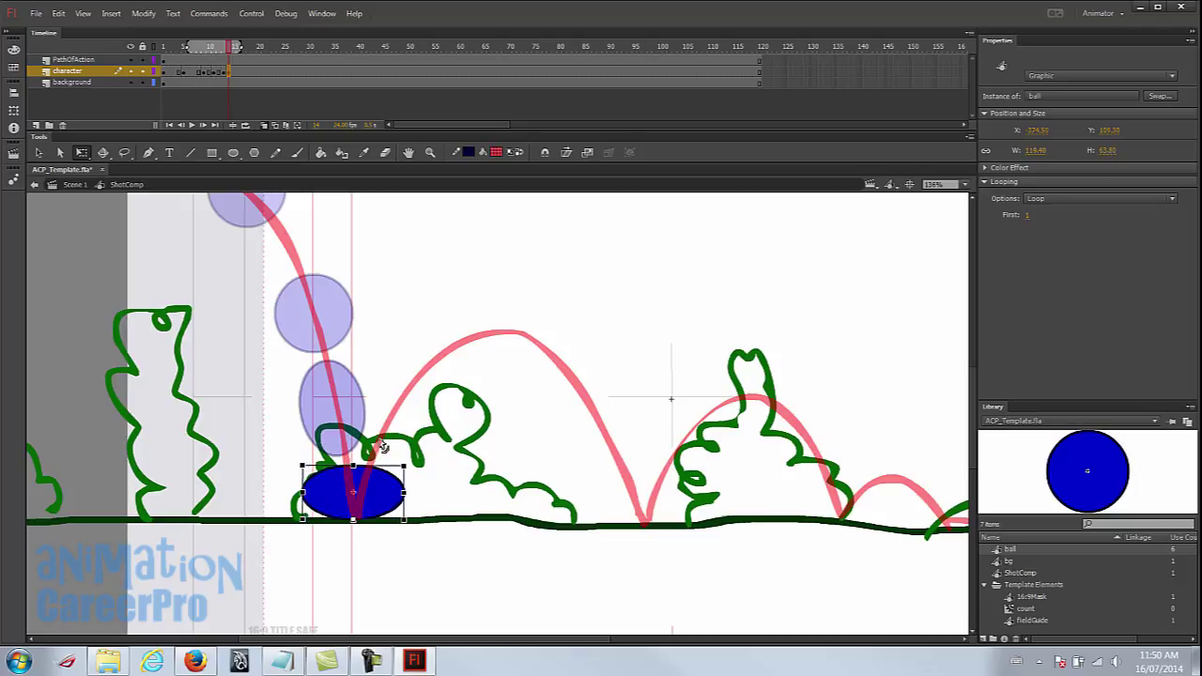
Extend the onion-skin range back to frame 1 so that it covers all of the ball's poses in the first fall.
key(z)
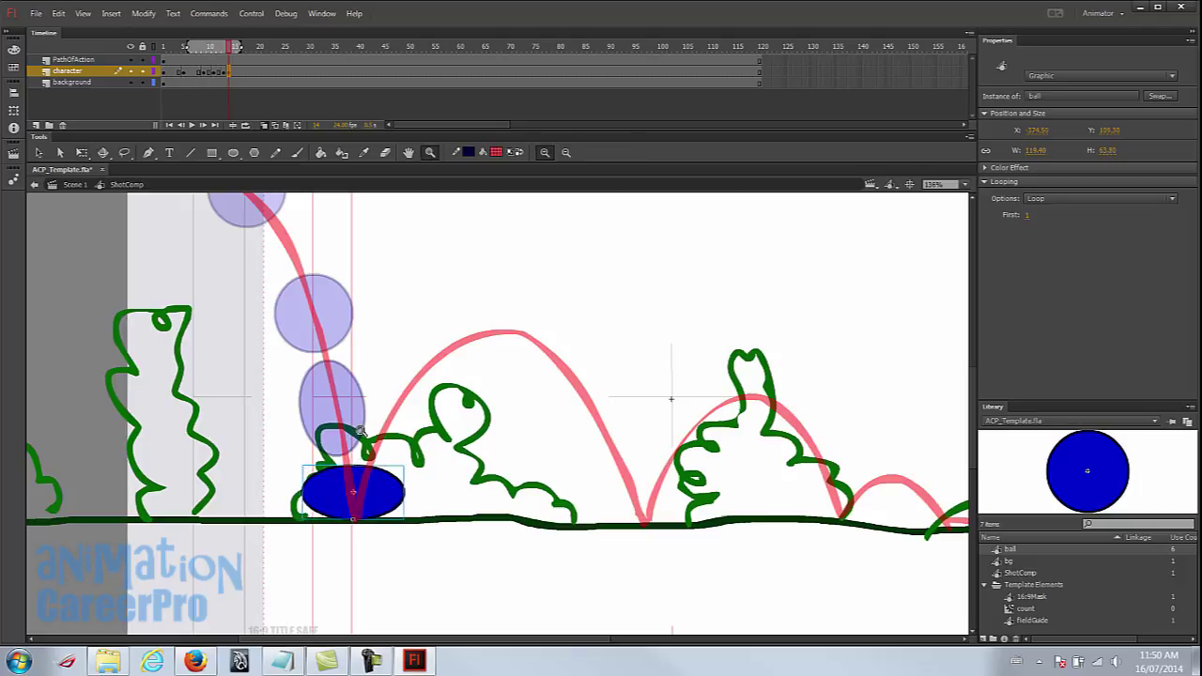
alt+click(314, 372)
drag(292, 268, 561, 513)
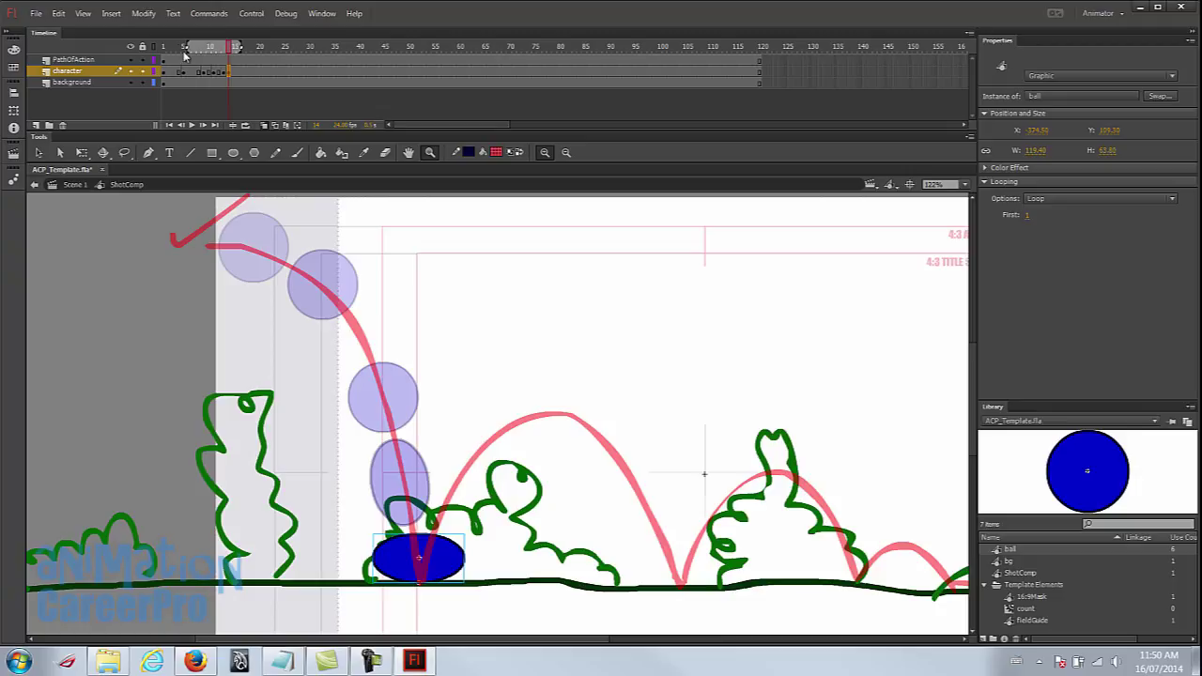
drag(186, 46, 164, 46)
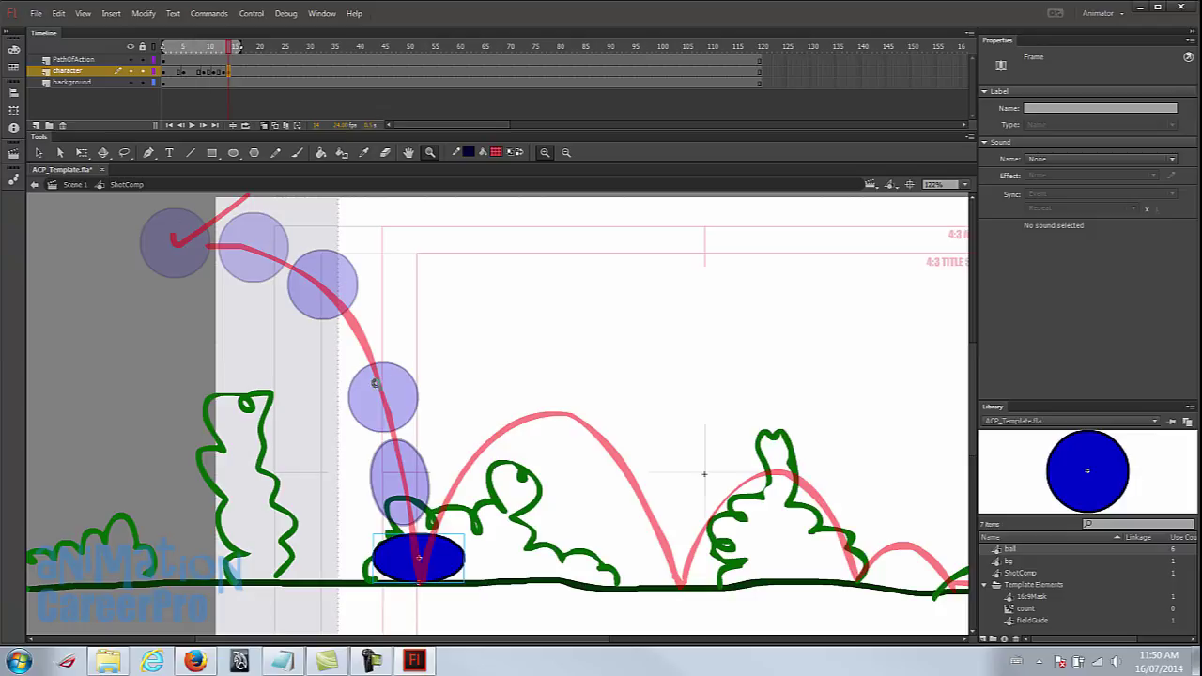
Move the frame 11 ball slightly back up the arc, keeping it centred on the path between the neighbouring poses.
click(212, 79)
key(v)
click(375, 385)
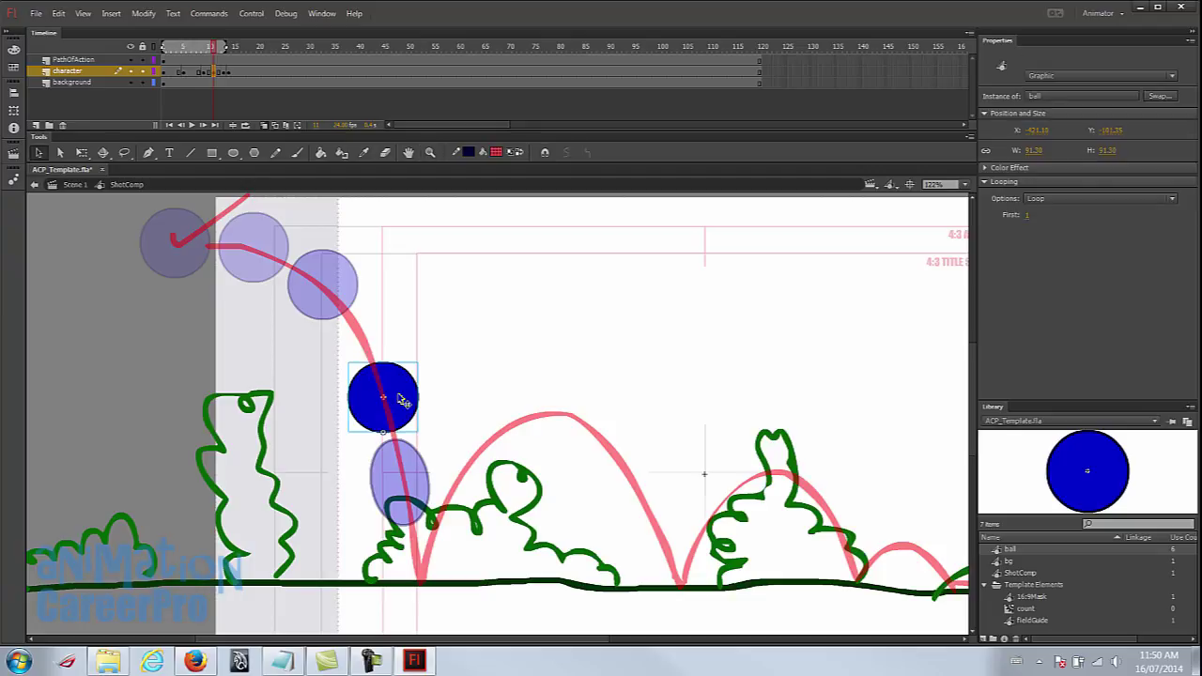
drag(403, 397, 394, 378)
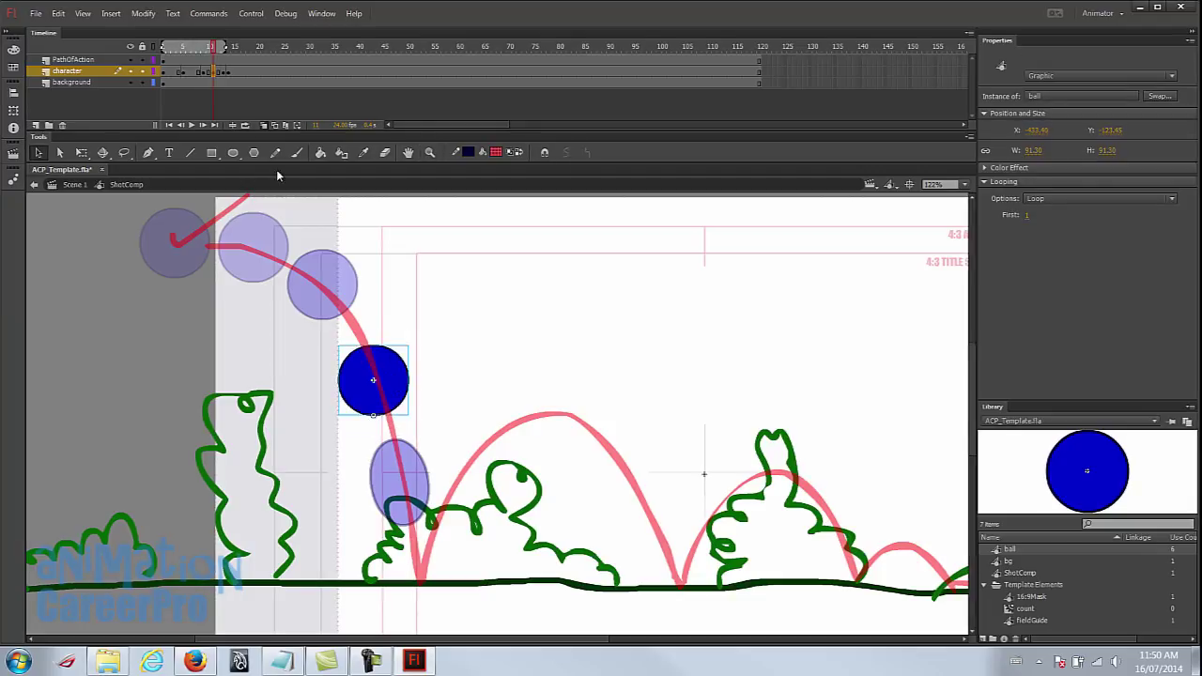
Move the frame 13 ball farther down the path towards the first ground contact, then turn off onion skinning.
click(230, 81)
drag(420, 462, 428, 490)
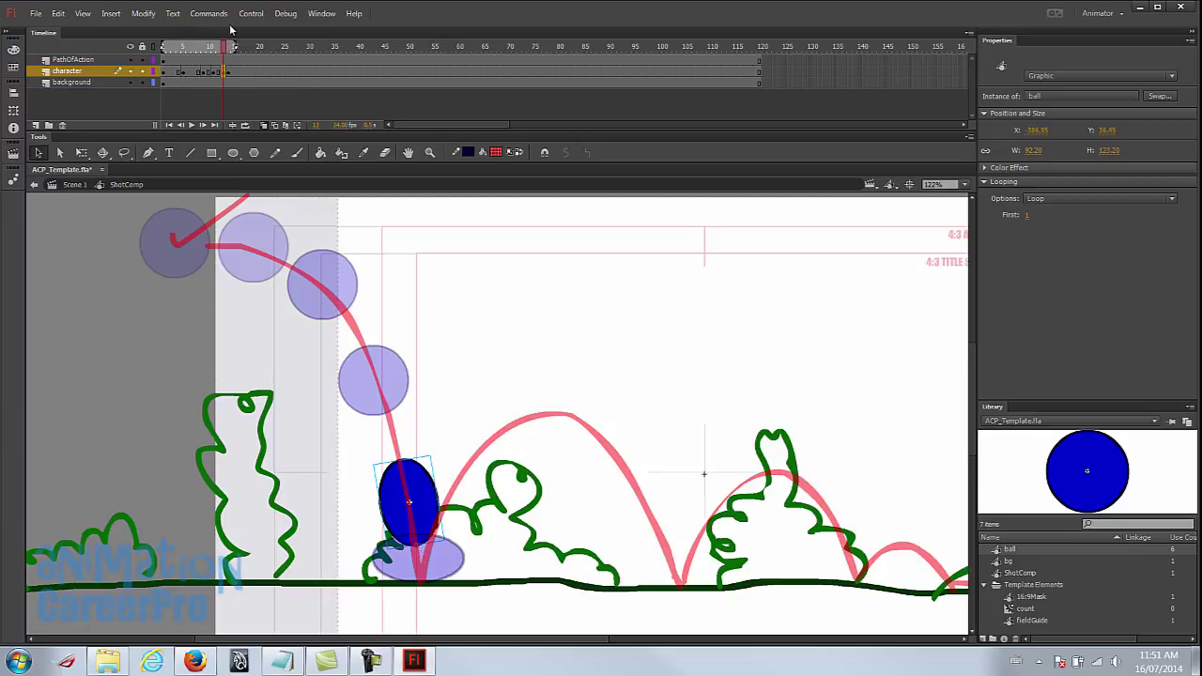
click(266, 126)
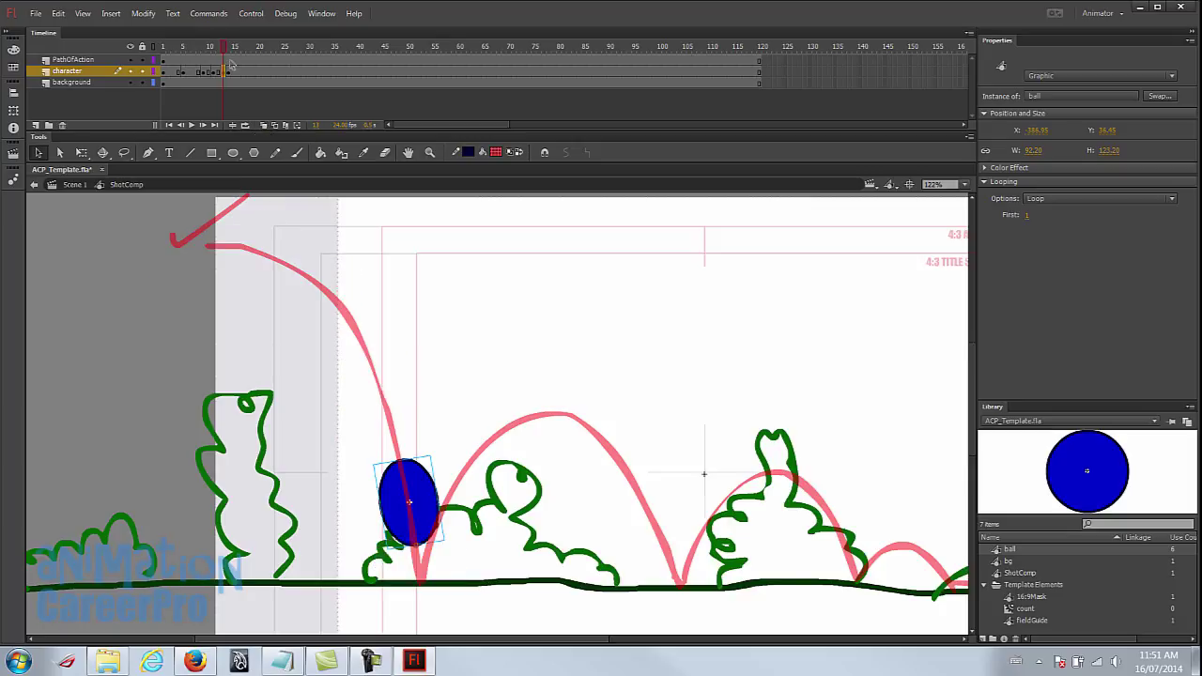
Create classic tweens on the character layer between the ball's keyframes from frame 1 to frame 13.
click(178, 72)
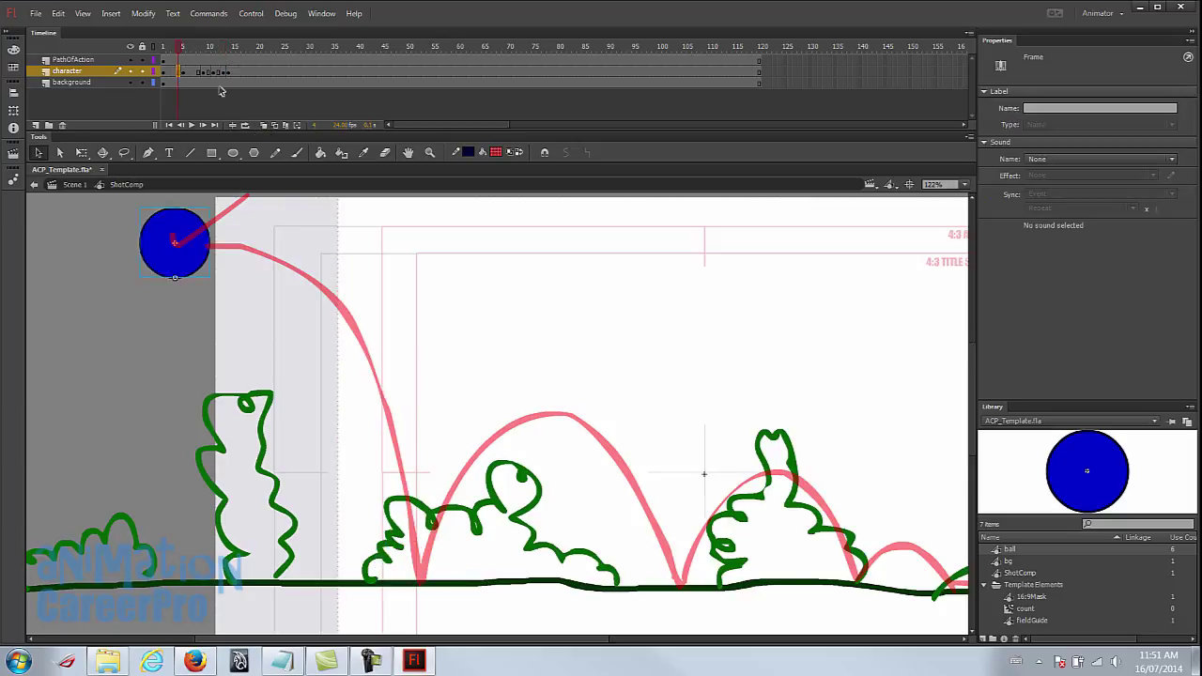
right_click(172, 72)
click(235, 112)
right_click(193, 73)
click(235, 112)
right_click(215, 72)
click(253, 112)
right_click(218, 72)
click(246, 113)
Play the tweened first fall from frame 1 to check the ball's motion.
click(160, 49)
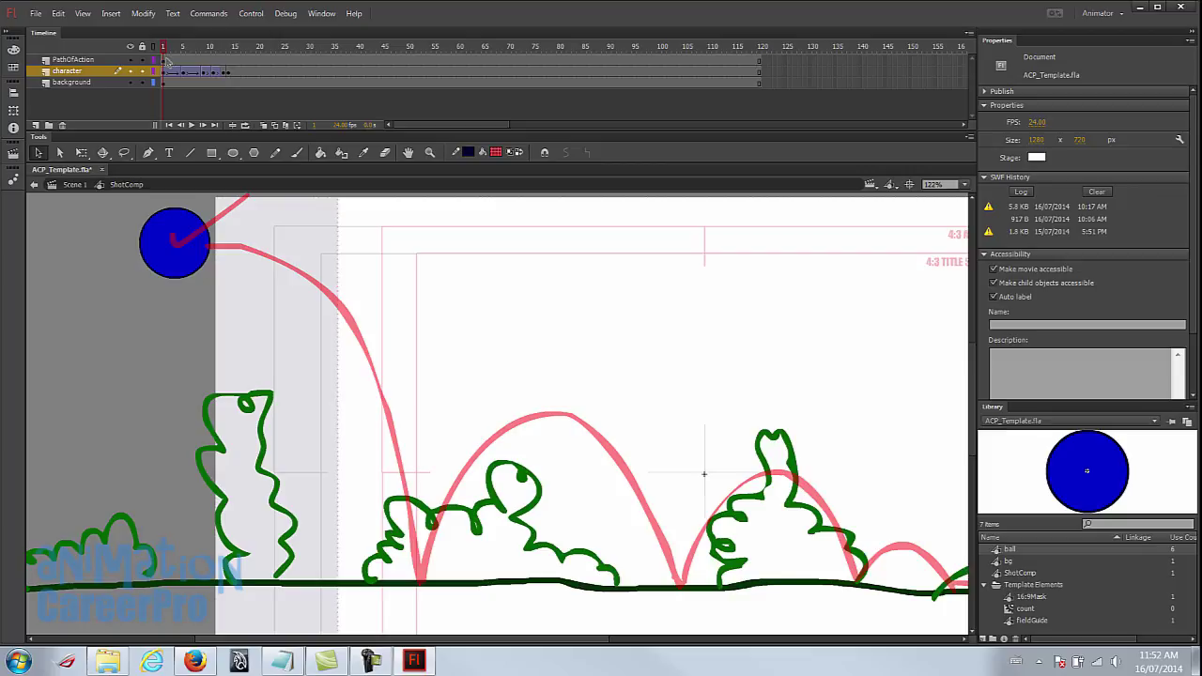
key(Return)
click(165, 48)
key(Return)
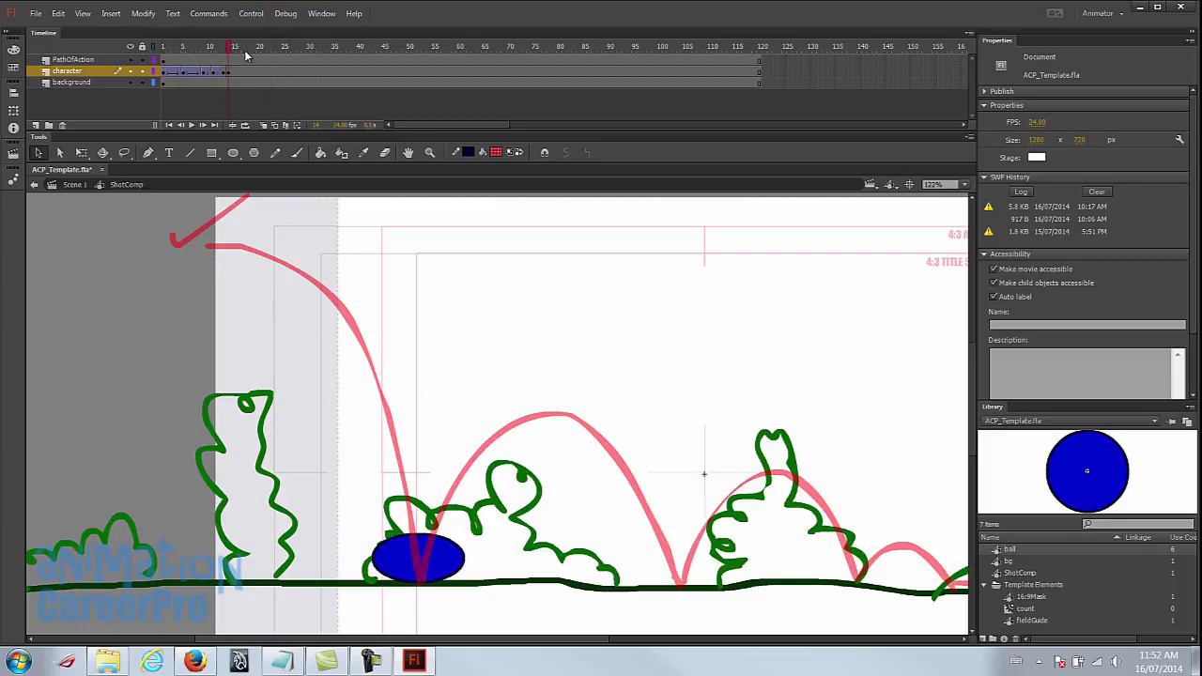
Remove the classic tweens from all the character layer spans between frames 1 and 13.
drag(483, 330, 347, 310)
right_click(180, 72)
click(201, 81)
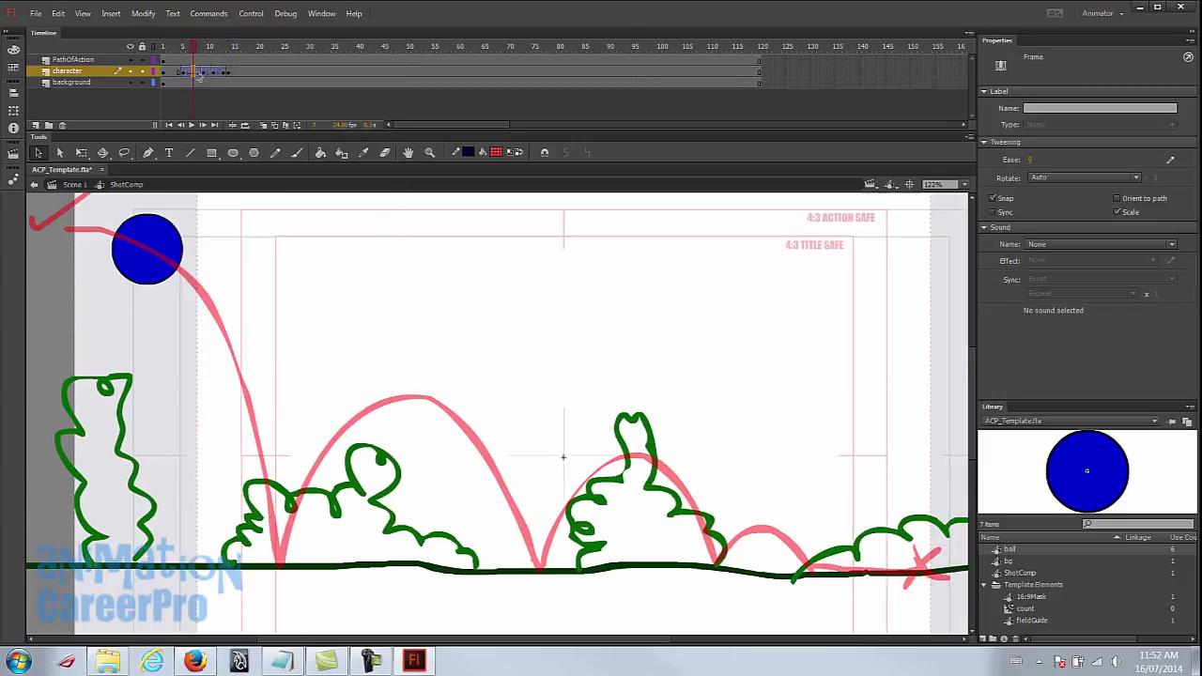
right_click(195, 73)
click(219, 84)
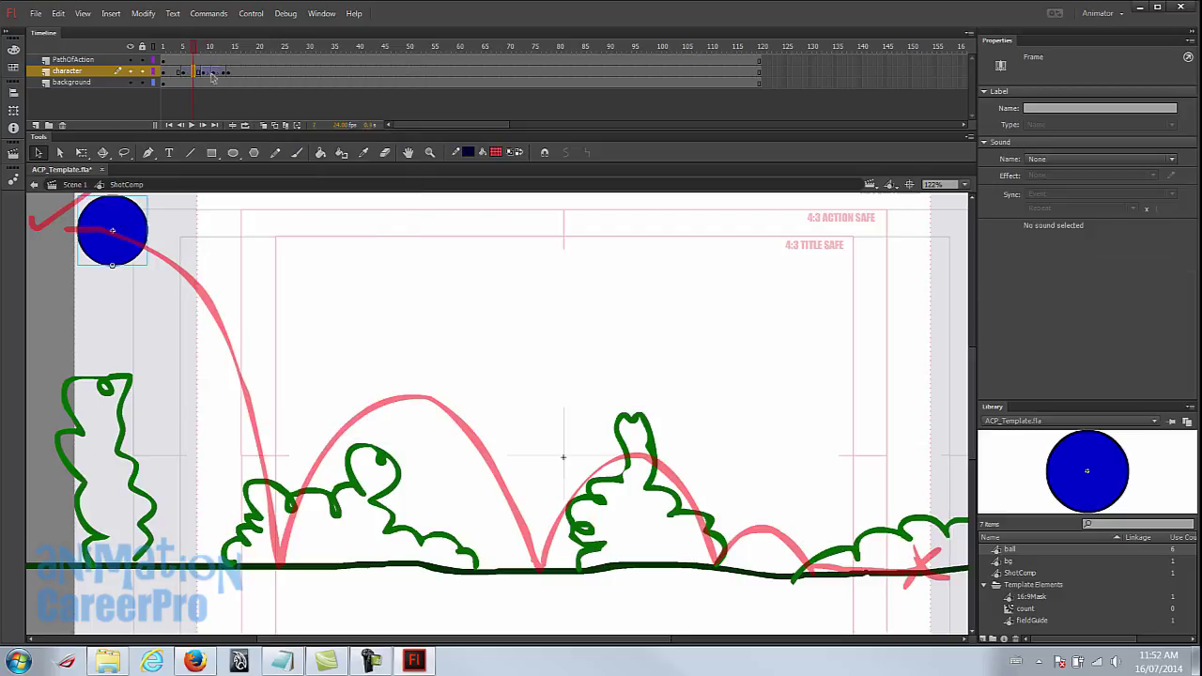
right_click(205, 73)
click(228, 83)
right_click(219, 74)
click(239, 85)
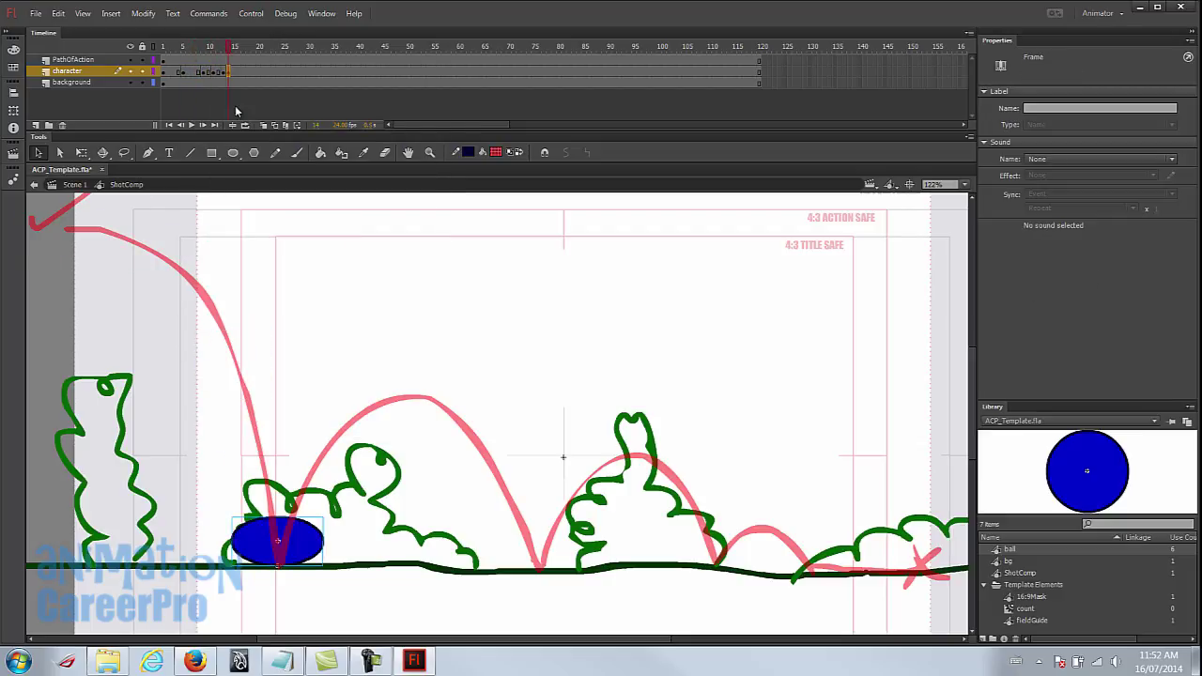
Insert a keyframe at frame 15 on the character layer that holds the squashed ball on the ground.
key(period)
key(F6)
click(217, 73)
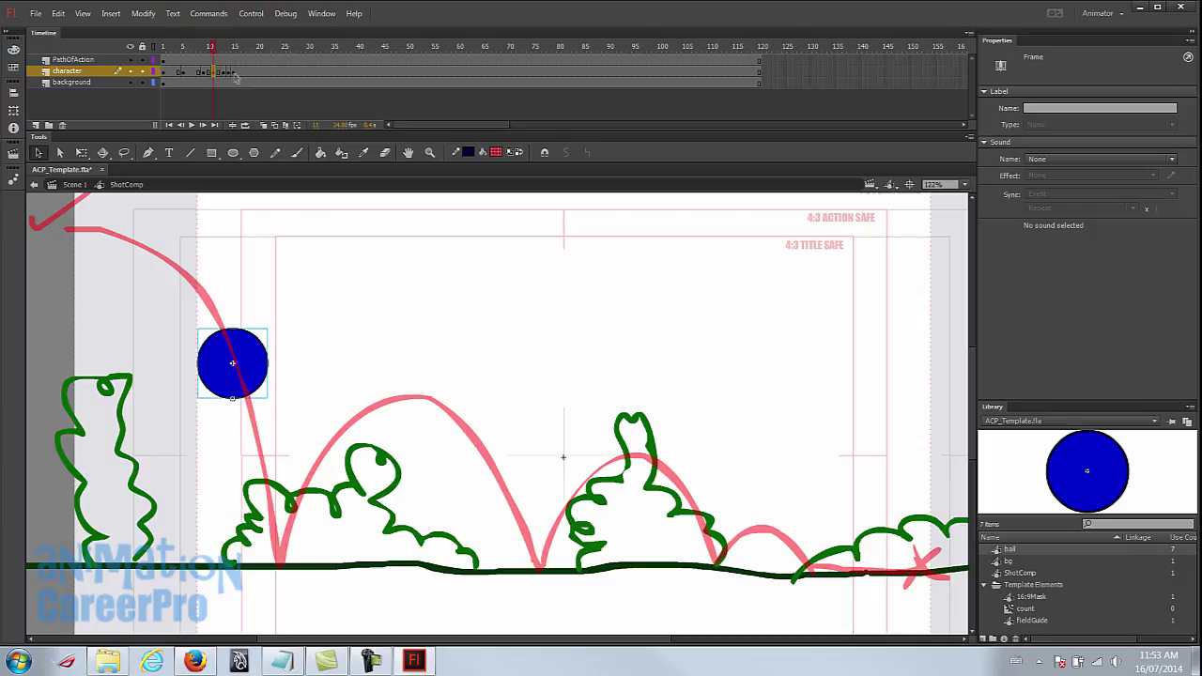
click(236, 74)
click(243, 74)
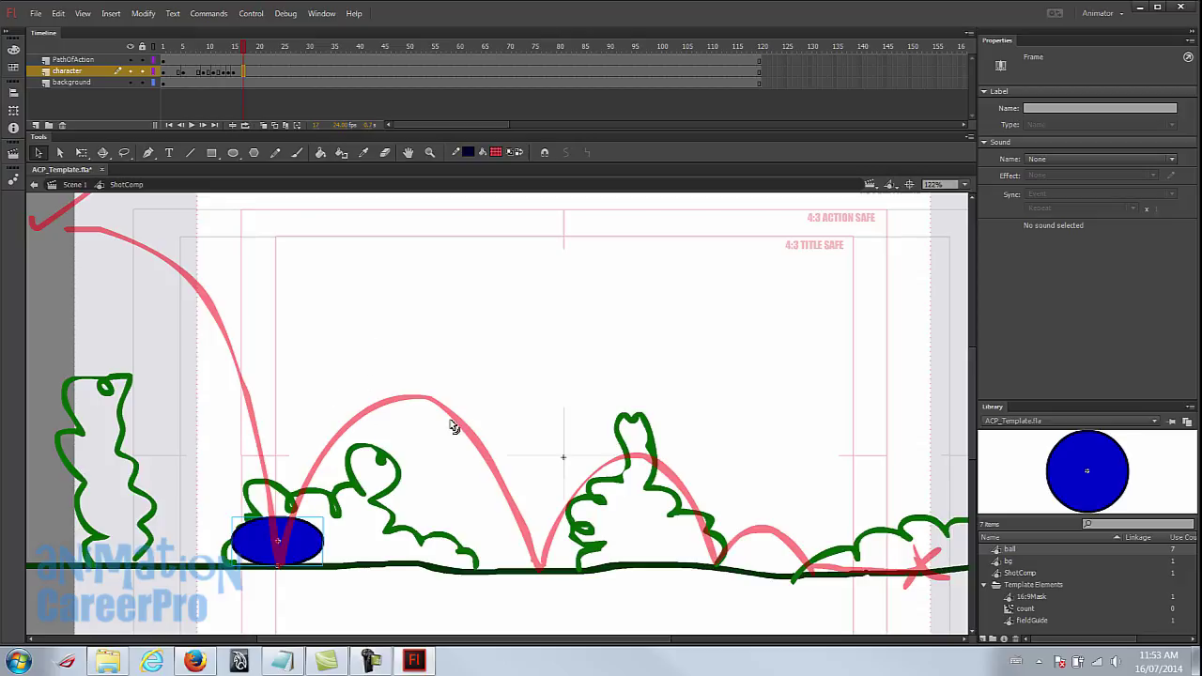
Insert a keyframe at frame 16 and place the ball on the rising second arc, stretched upright and tilted forward along the path.
click(243, 75)
click(243, 81)
click(277, 536)
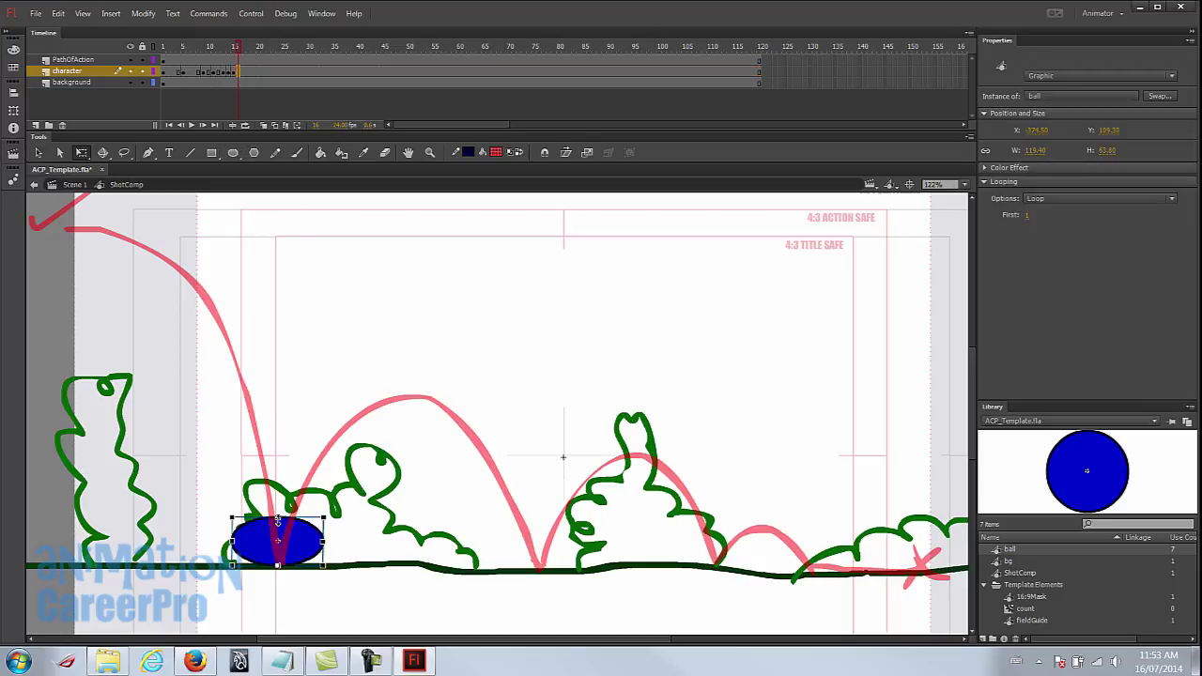
drag(298, 542, 362, 466)
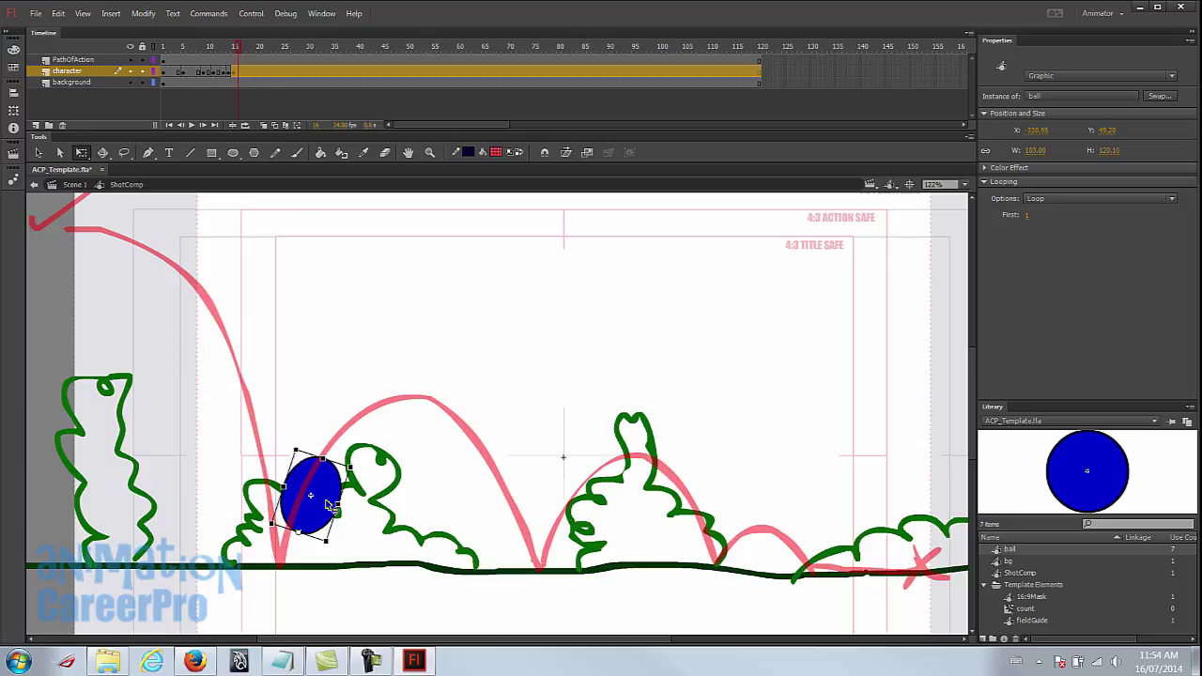
drag(329, 503, 321, 498)
Insert a keyframe at frame 18 and move the stretched ball farther up the second arc.
mouse_move(234, 49)
mouse_down()
mouse_move(226, 51)
mouse_move(249, 53)
mouse_up()
click(248, 71)
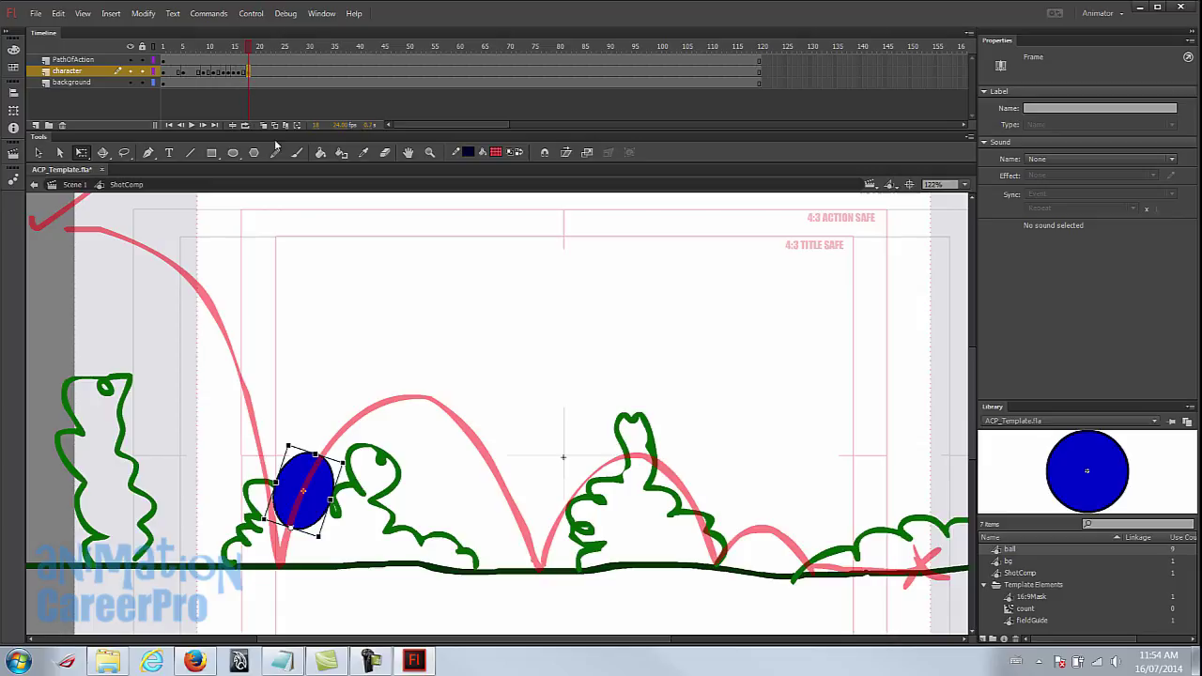
drag(327, 483, 377, 420)
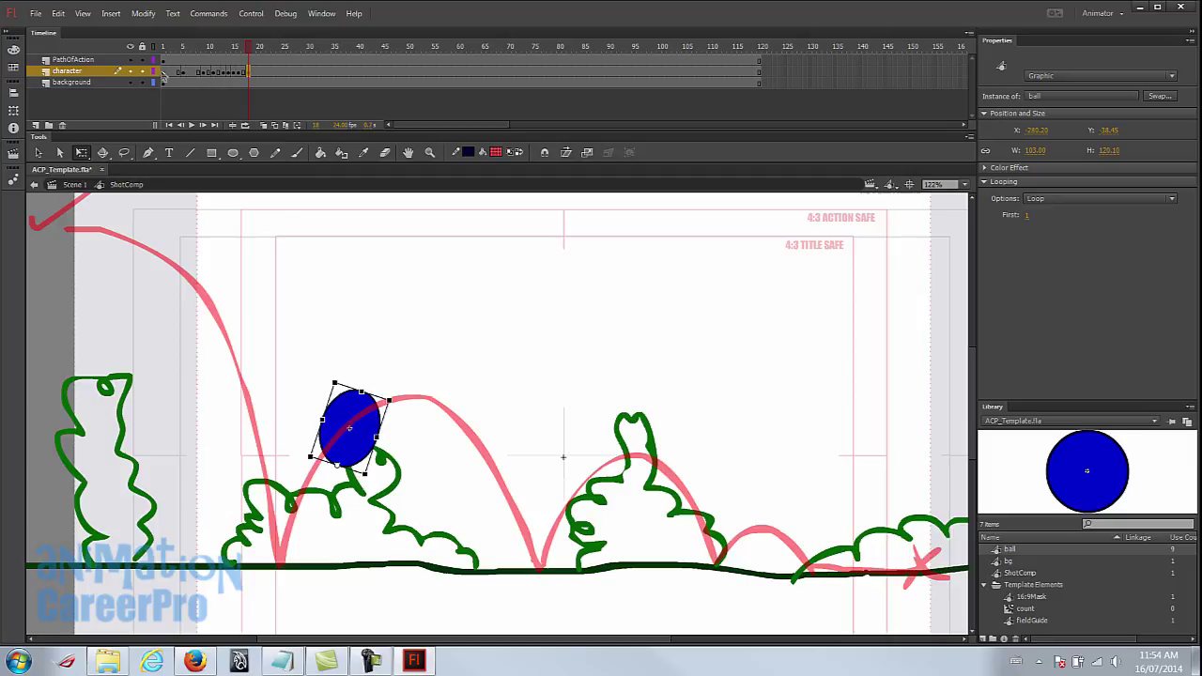
Copy the round ball's keyframe from frame 1 and paste it over frame 18 on the character layer.
click(165, 73)
right_click(165, 73)
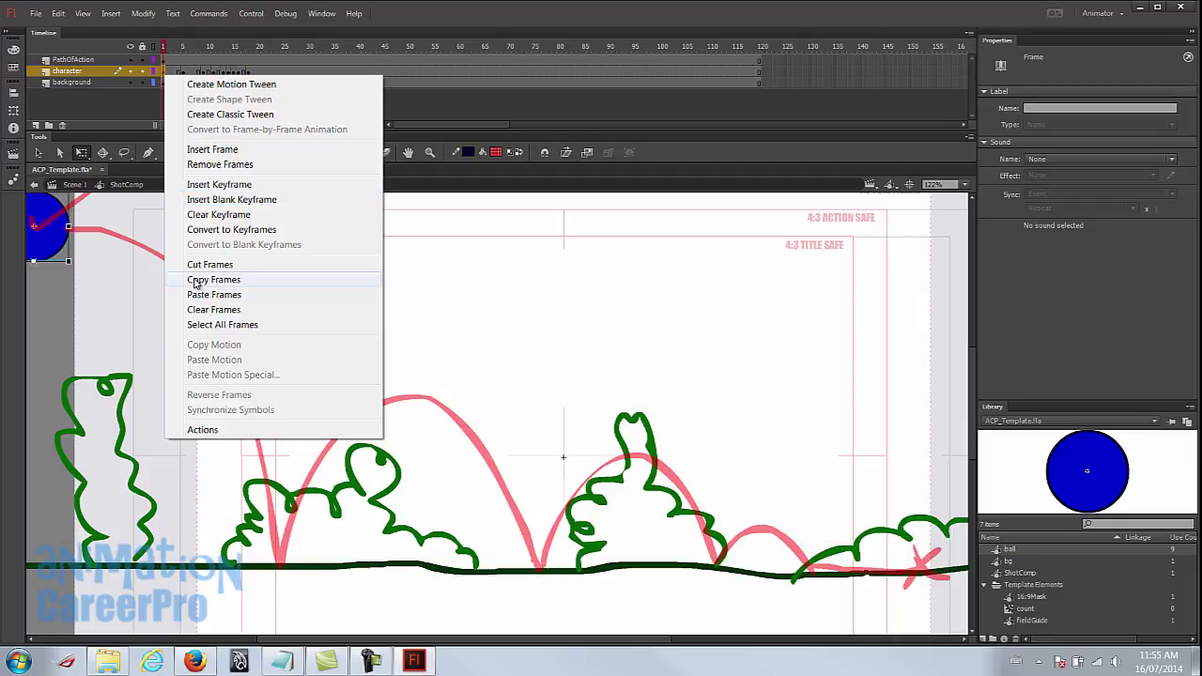
click(197, 281)
click(249, 73)
right_click(249, 72)
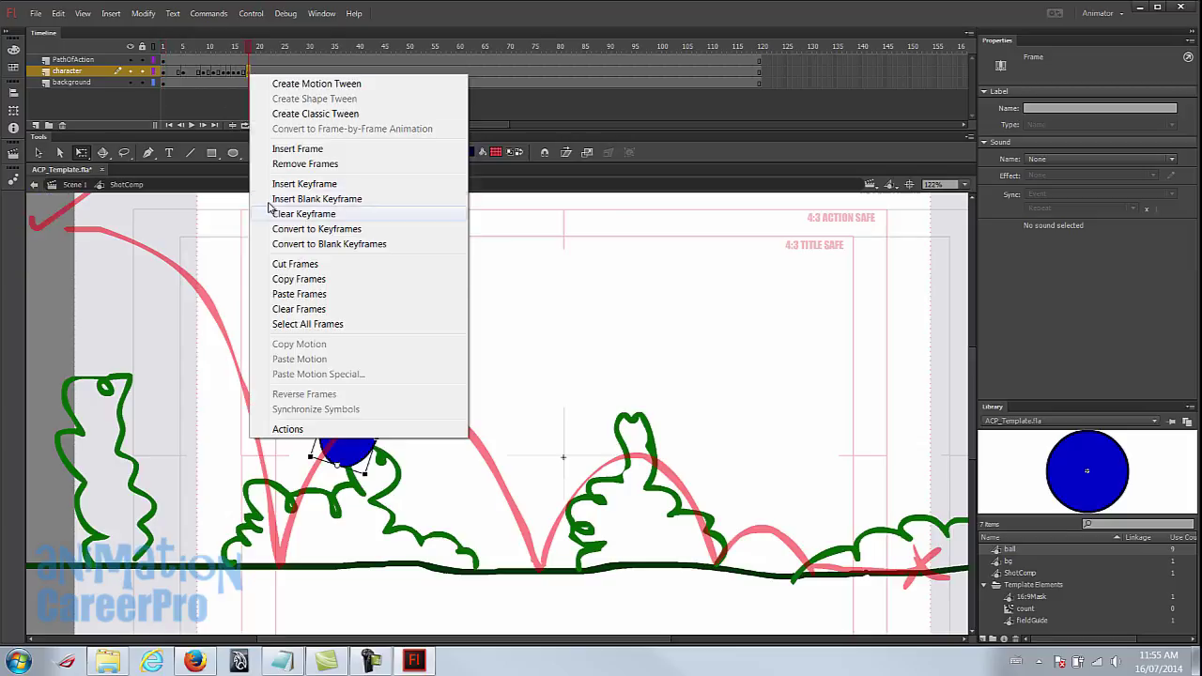
click(294, 294)
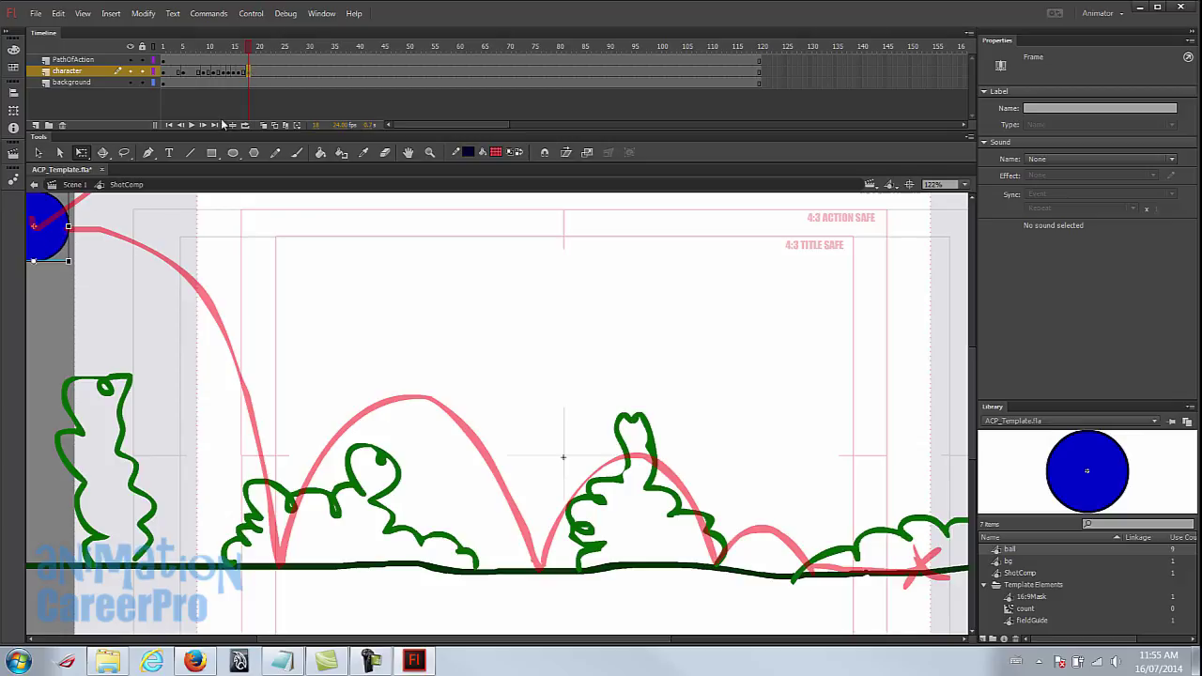
Place the frame 18 round ball on the rising side of the second arc near its peak, with onion skinning turned on.
drag(55, 246, 362, 459)
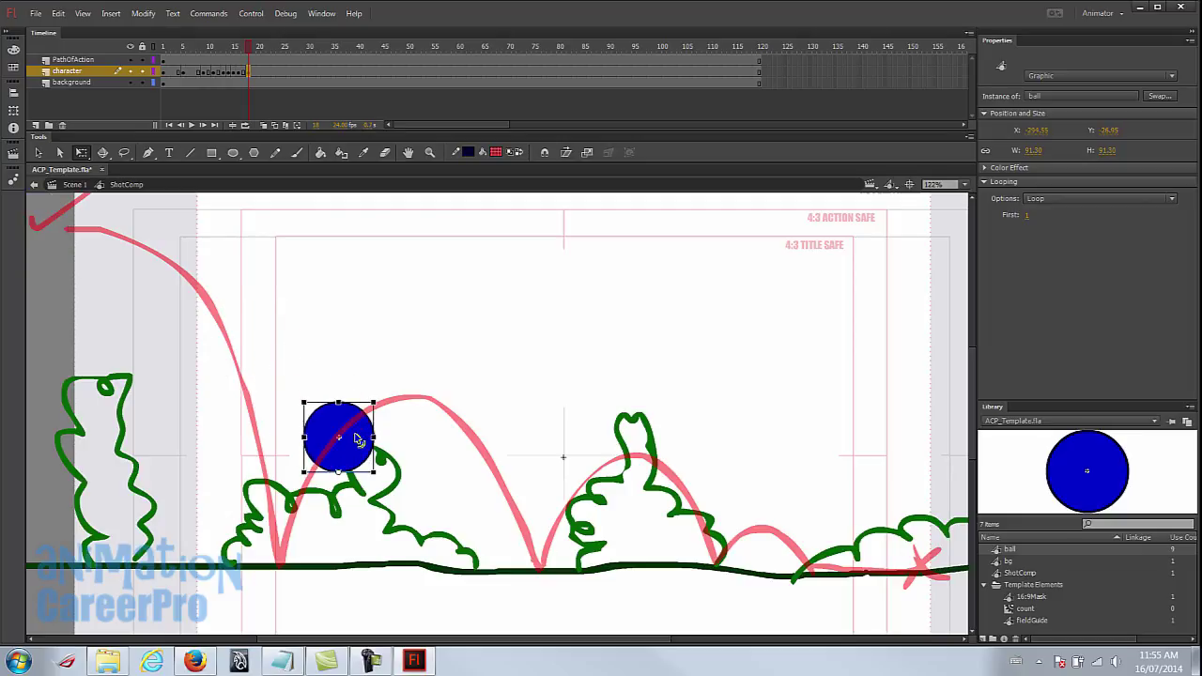
click(265, 126)
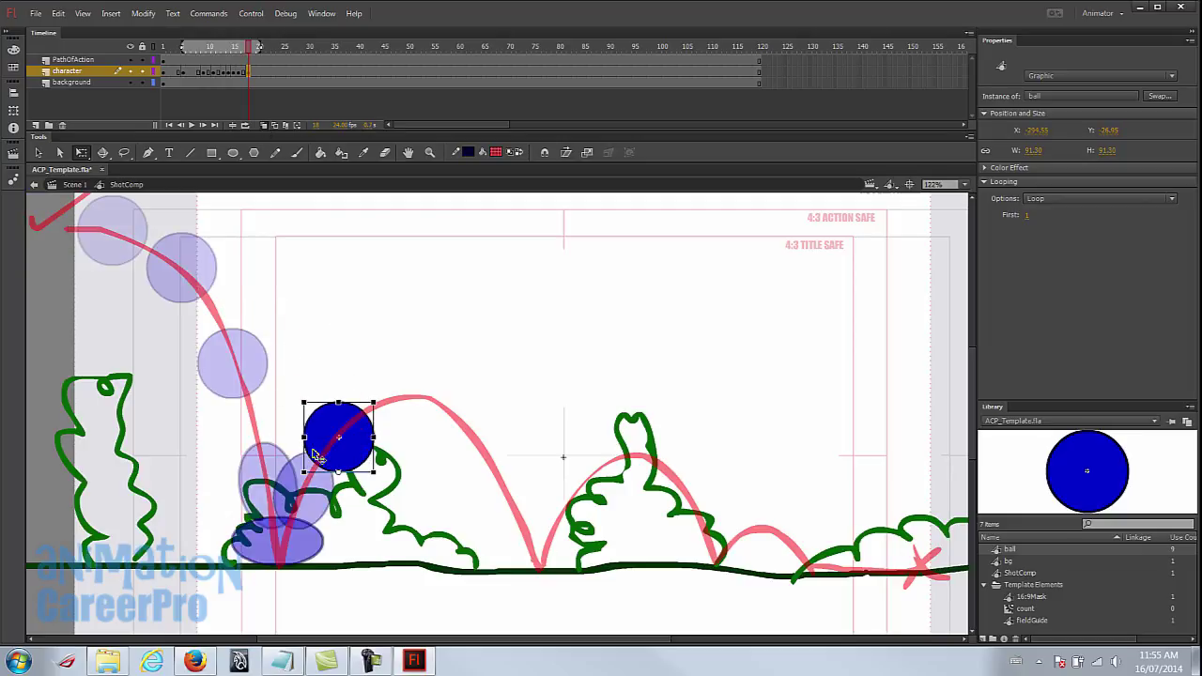
drag(357, 451, 385, 428)
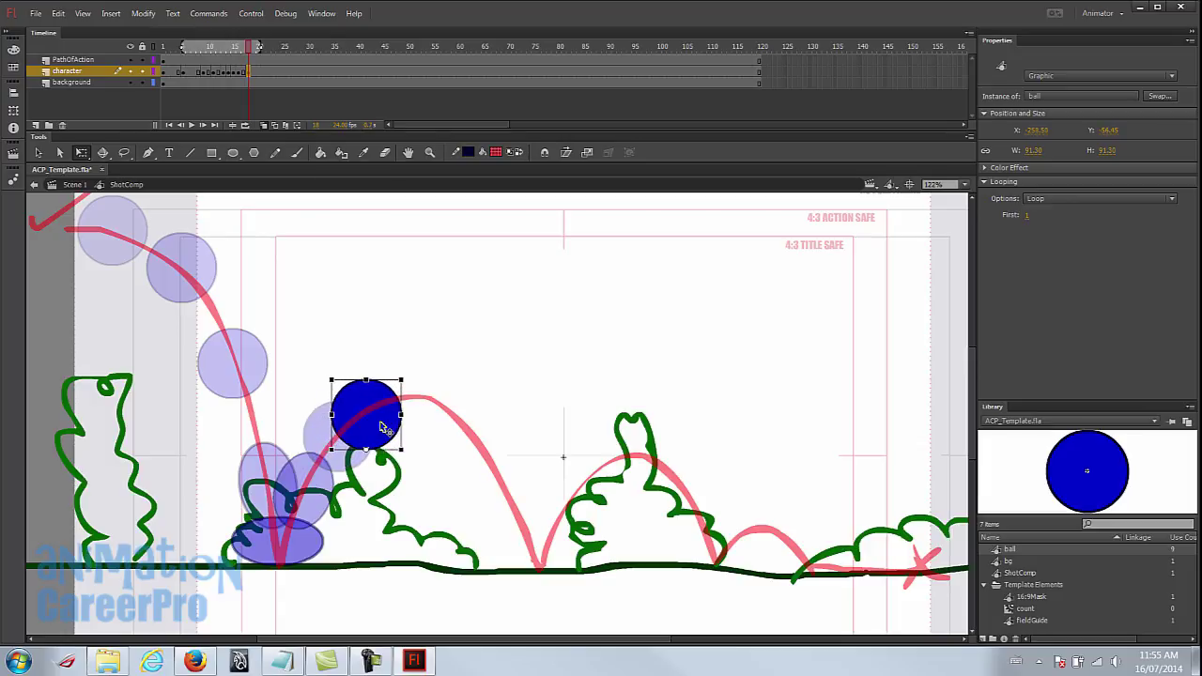
Move the frame 16 stretched ball farther up the rising path and tilt it slightly more towards the frame 18 pose.
click(243, 75)
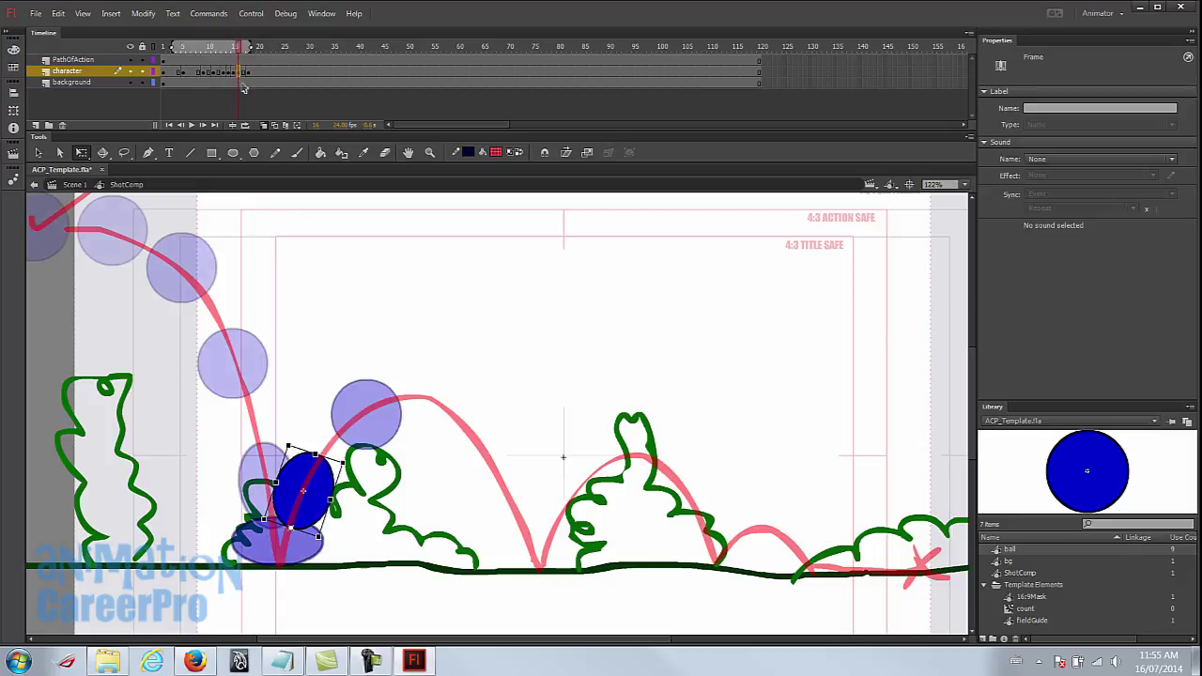
click(322, 479)
drag(321, 479, 331, 474)
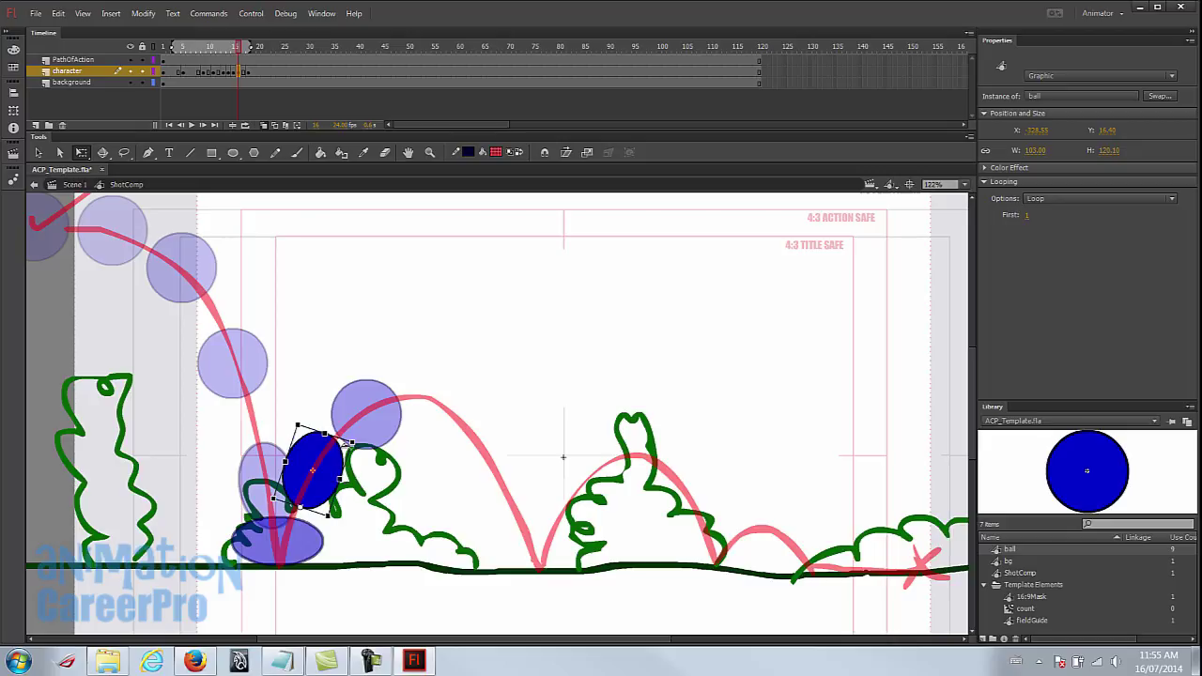
drag(335, 473, 340, 461)
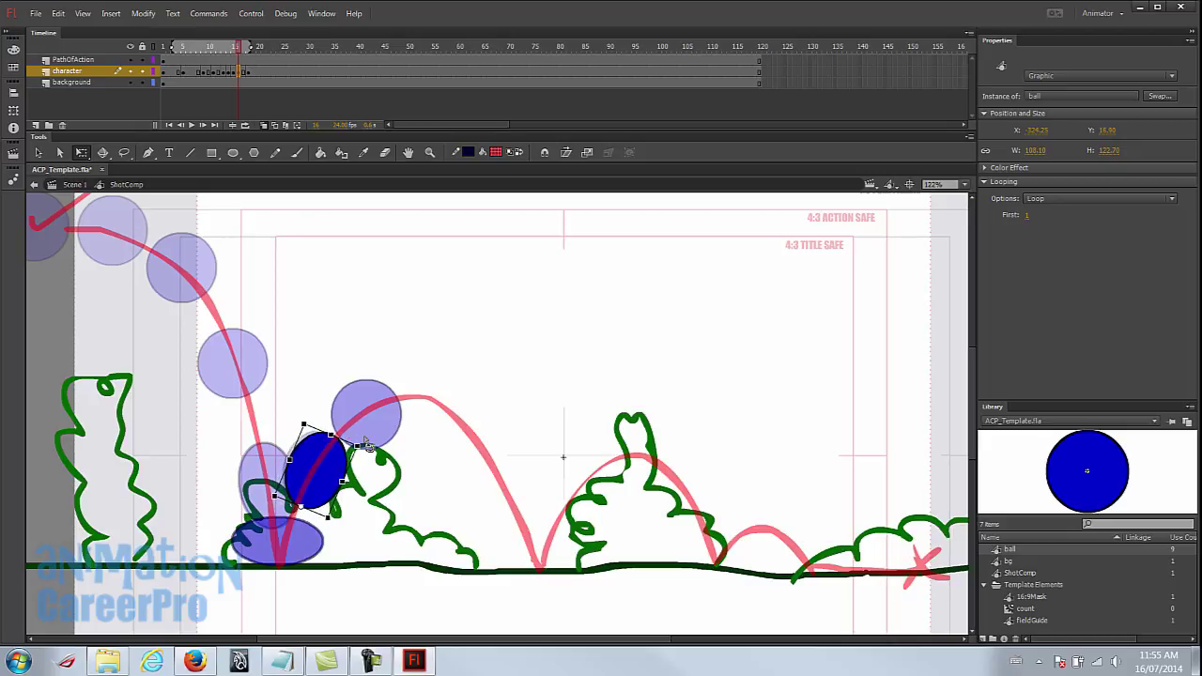
Insert a keyframe at frame 22 and move the round ball across the second arc's peak, level with the frame 18 pose.
click(250, 73)
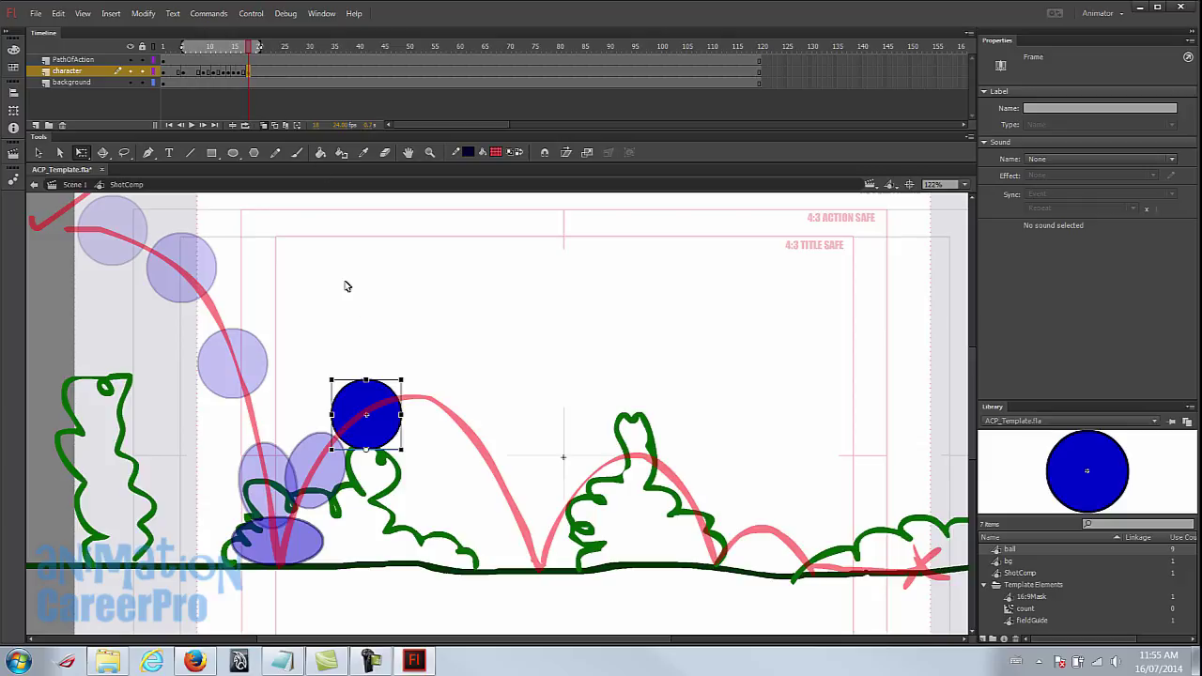
click(252, 49)
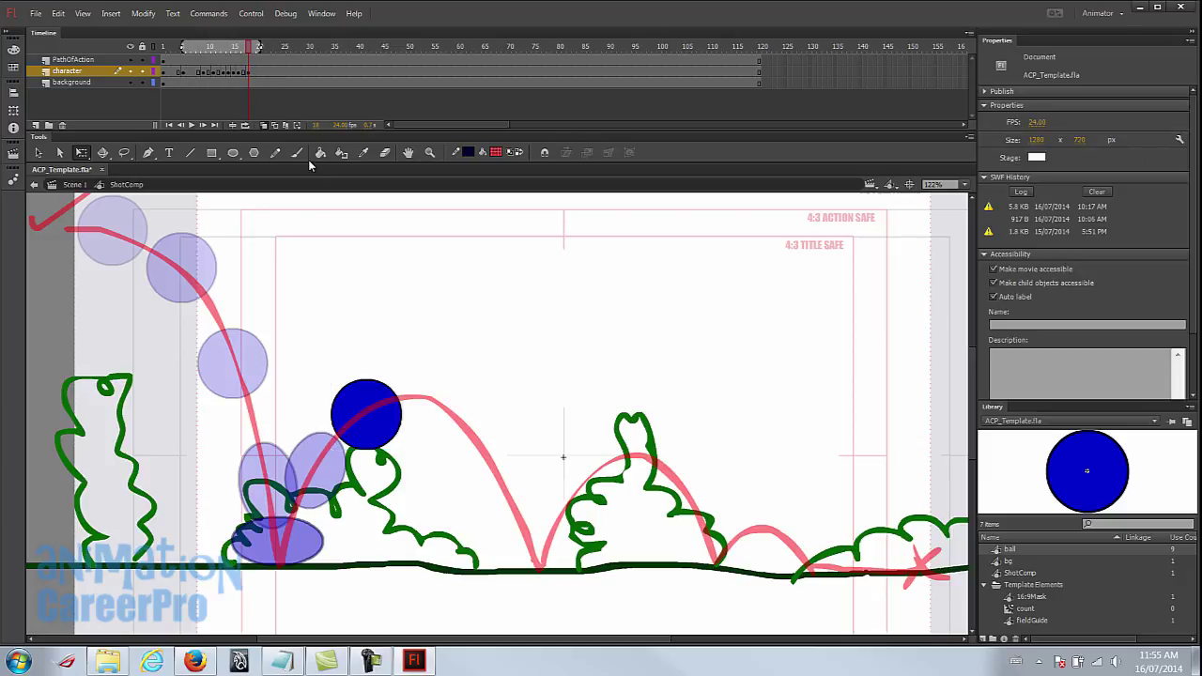
key(period)
key(period)
key(period)
key(period)
click(269, 72)
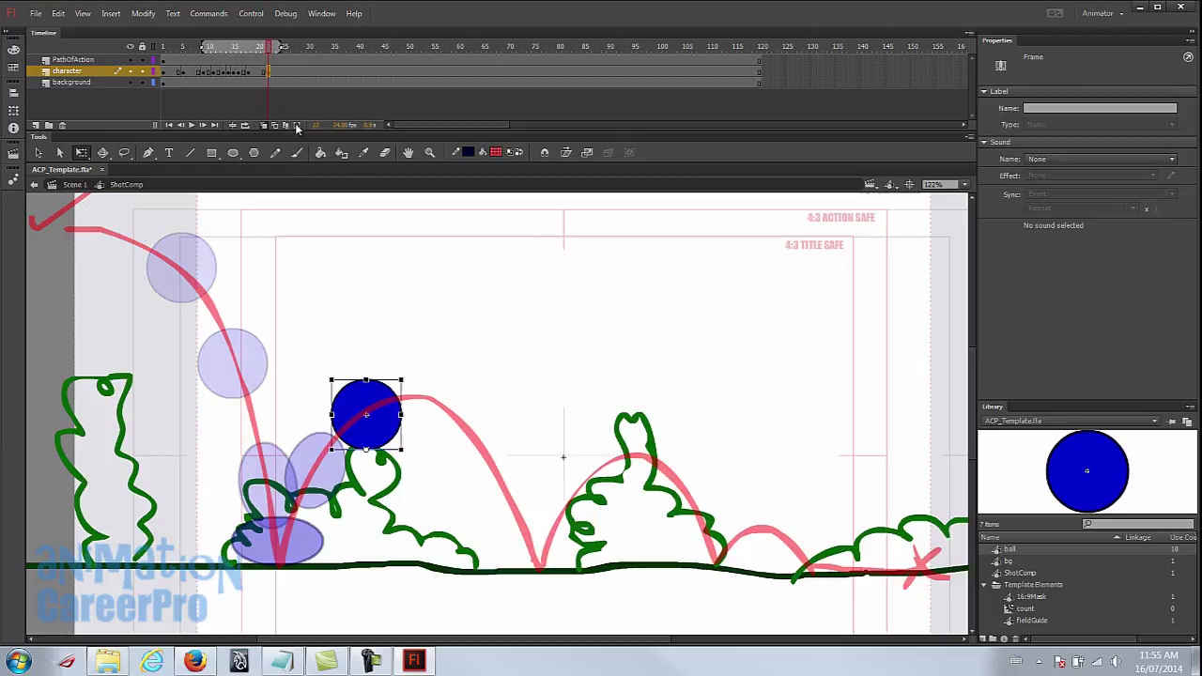
drag(395, 424, 452, 425)
click(270, 48)
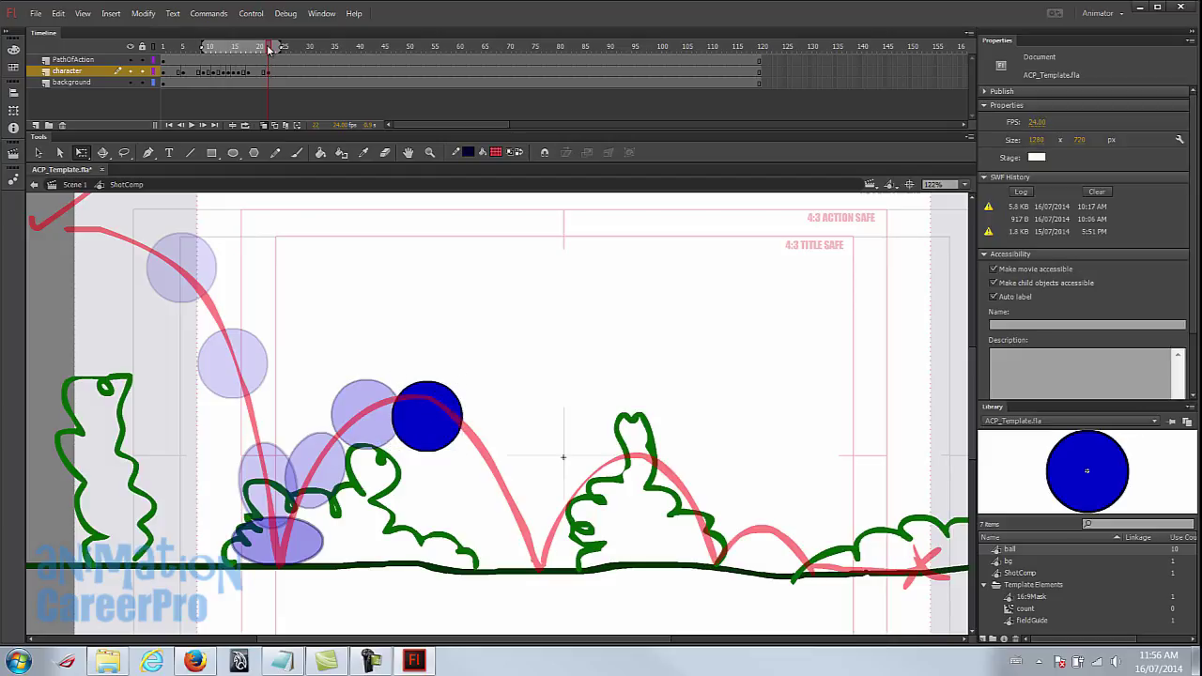
Insert a keyframe at frame 24 and place the ball on the second arc's descent, stretched and rotated to follow the path.
click(284, 49)
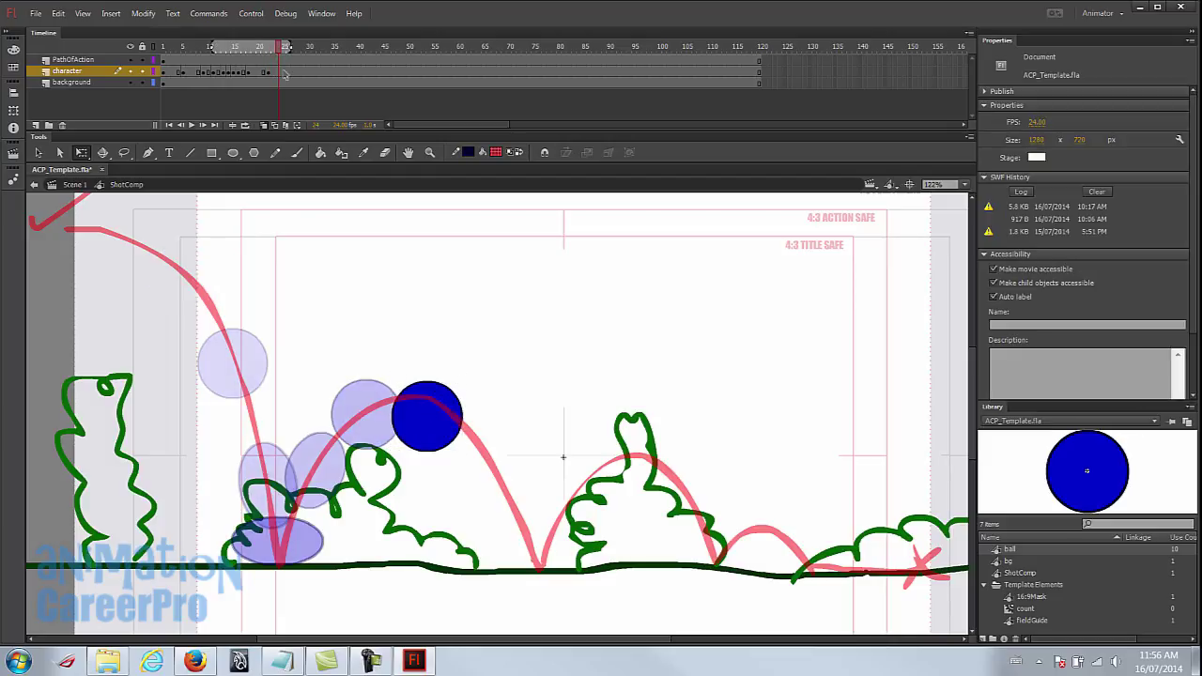
click(281, 72)
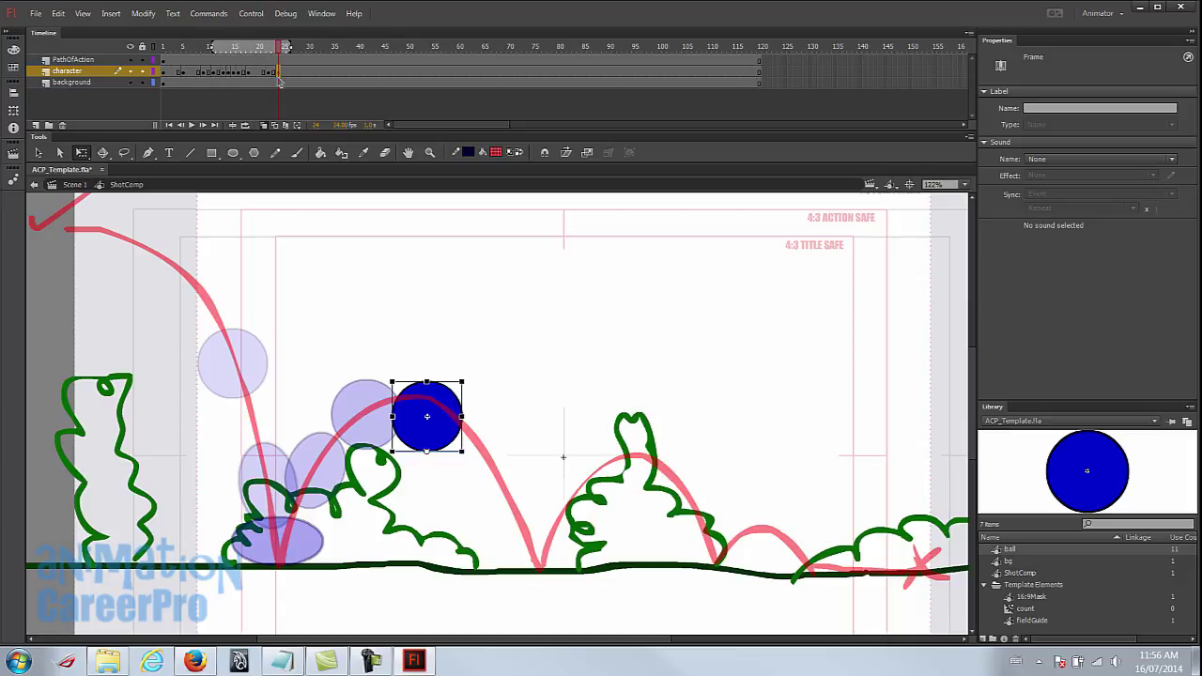
drag(447, 435, 533, 481)
mouse_move(536, 435)
mouse_down()
mouse_move(505, 429)
mouse_move(520, 424)
mouse_up()
drag(495, 500, 498, 501)
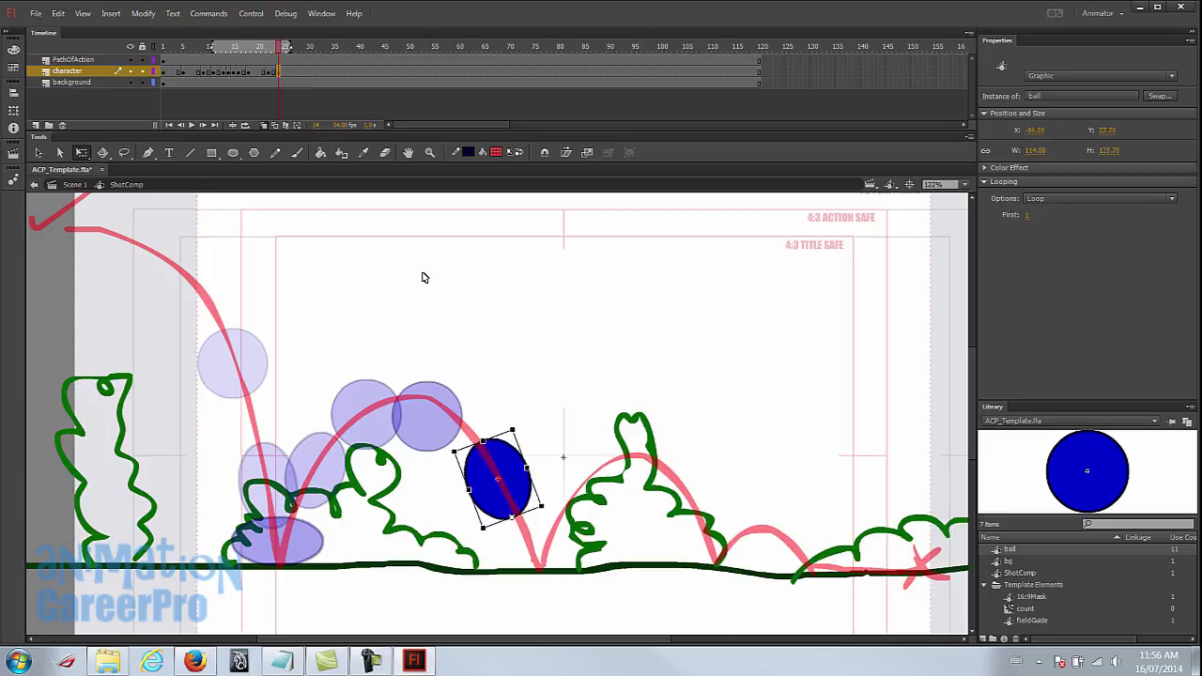
Insert a keyframe at frame 25 and place the ball on the ground at the second contact, squashed level to about 110 by 80.
click(285, 47)
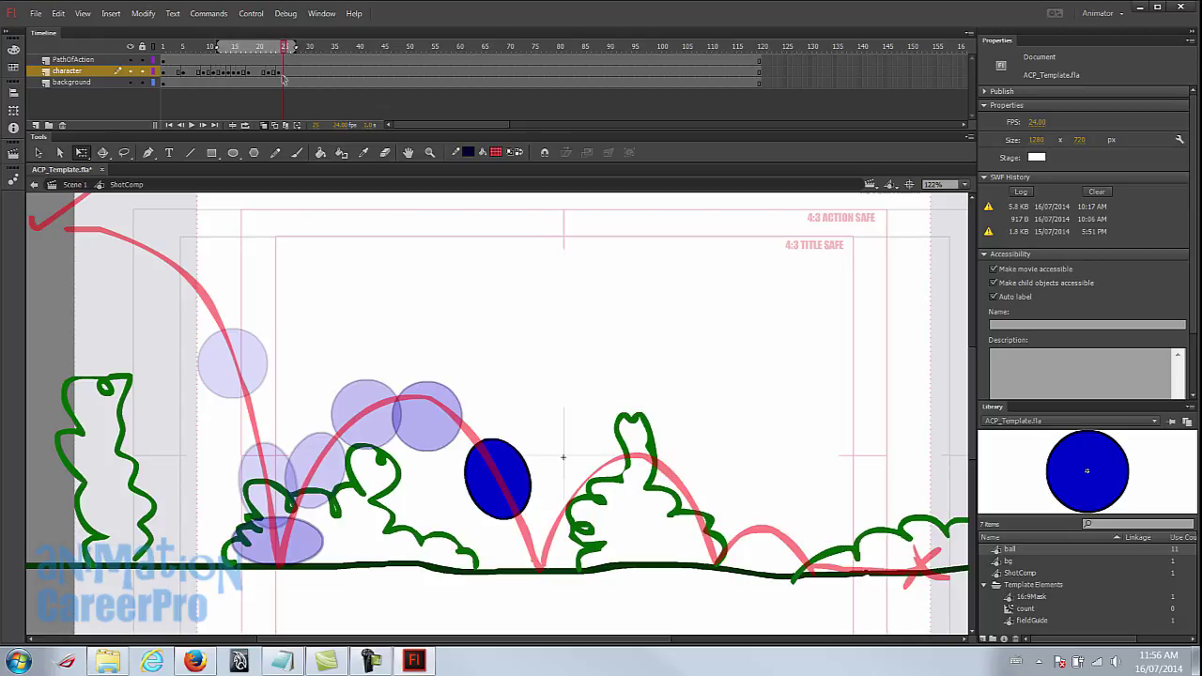
click(286, 83)
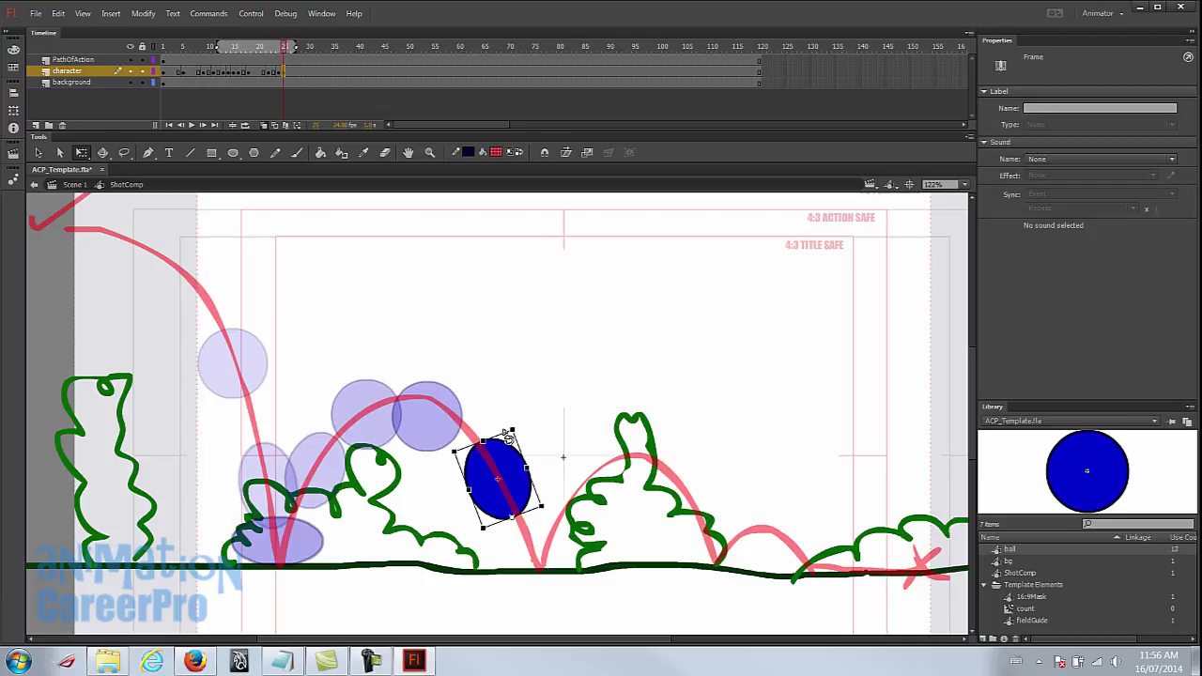
drag(507, 471, 533, 530)
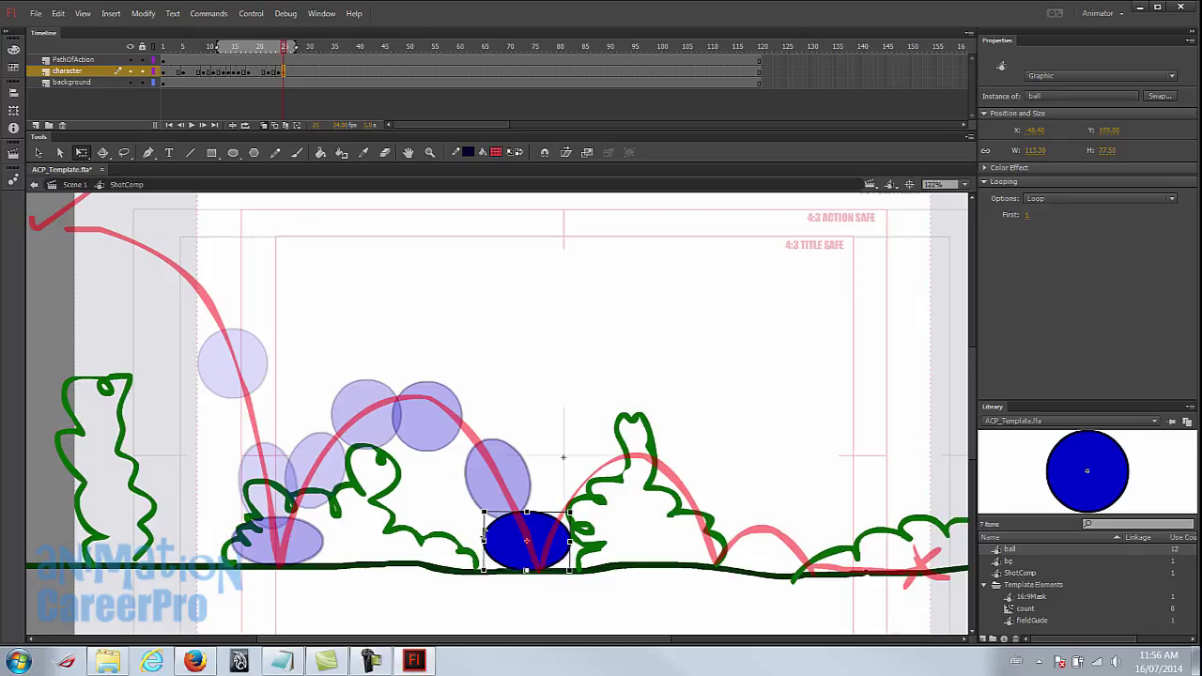
drag(562, 542, 555, 536)
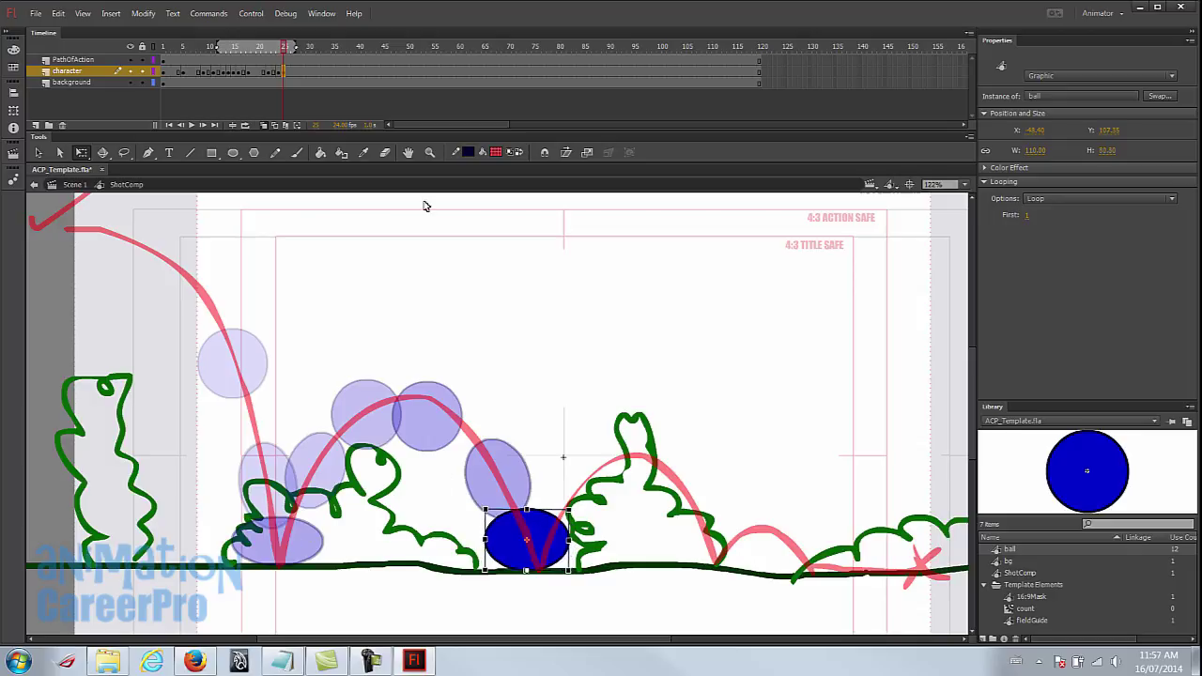
At frame 26, move the ball onto the third arc's rise, reduce its squash and rotate it clockwise to follow the path.
click(290, 72)
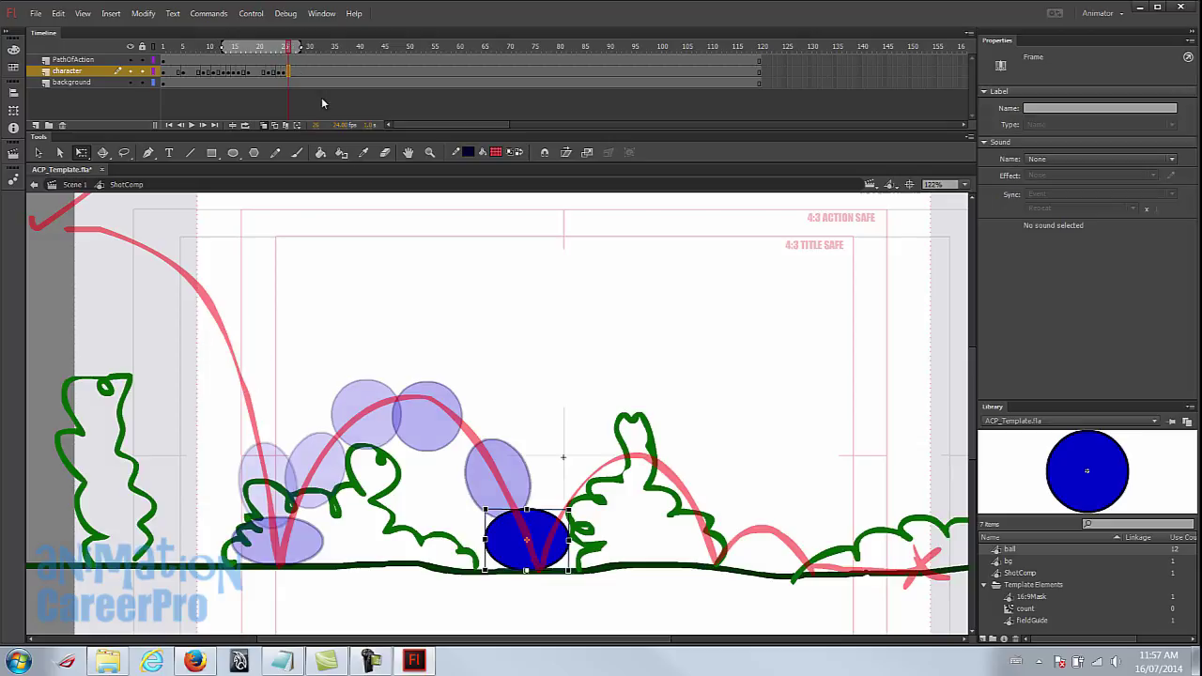
drag(539, 534, 575, 508)
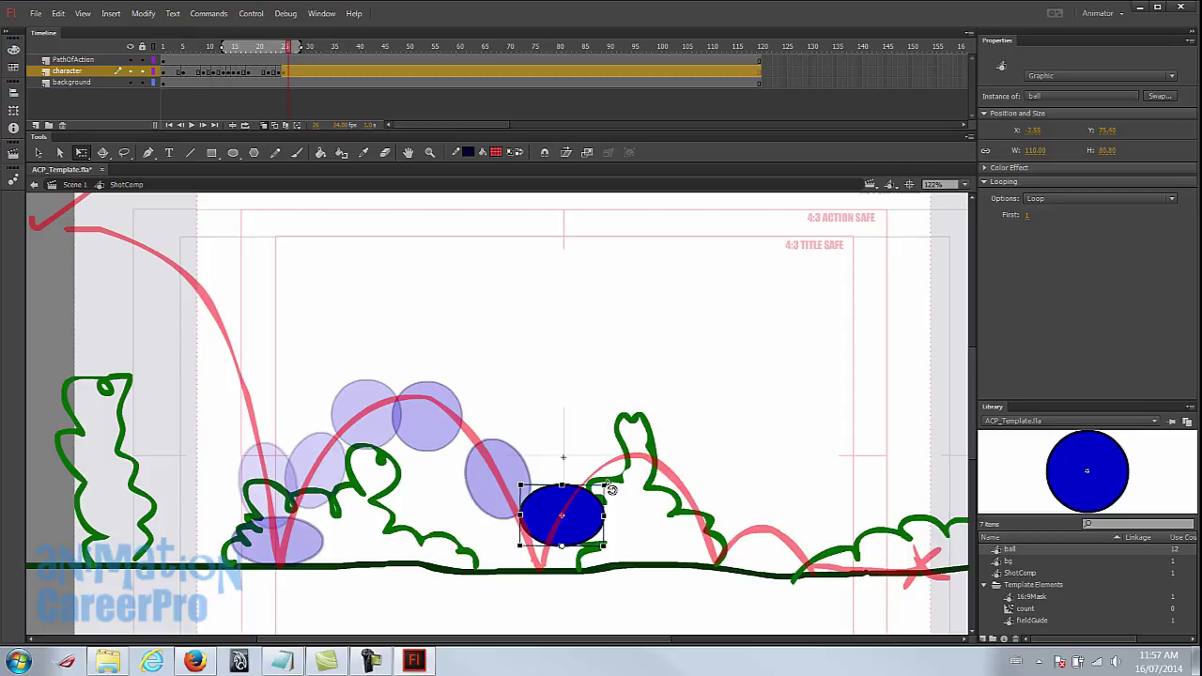
drag(613, 489, 575, 473)
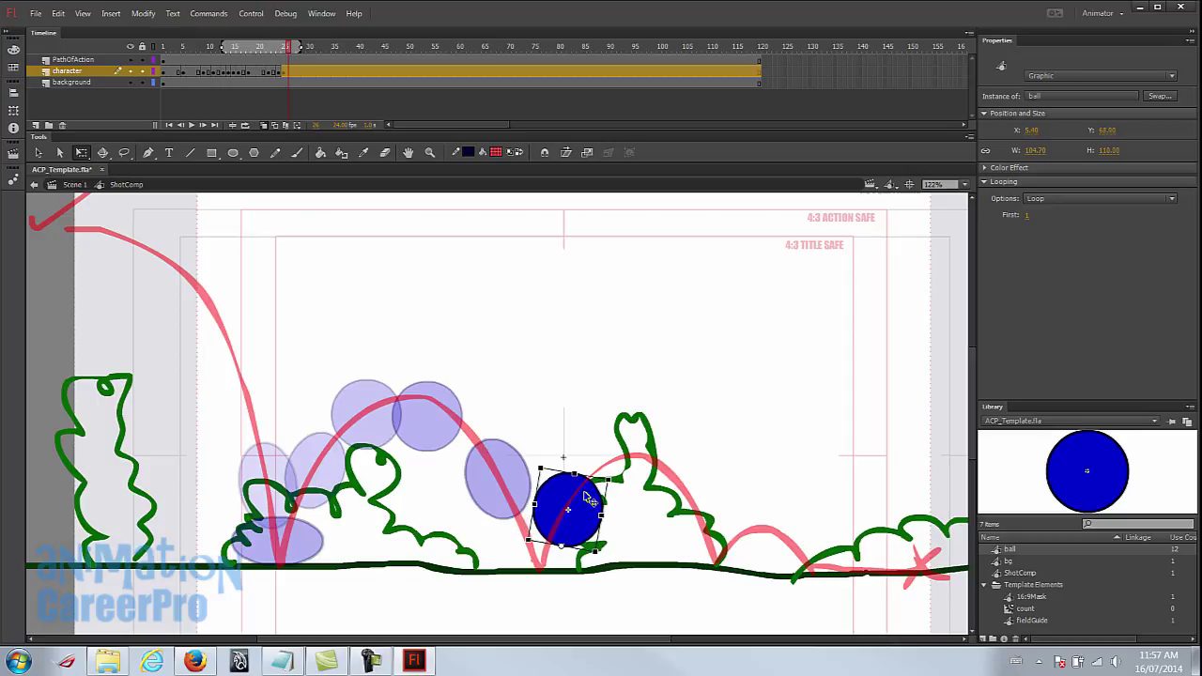
drag(601, 515, 595, 507)
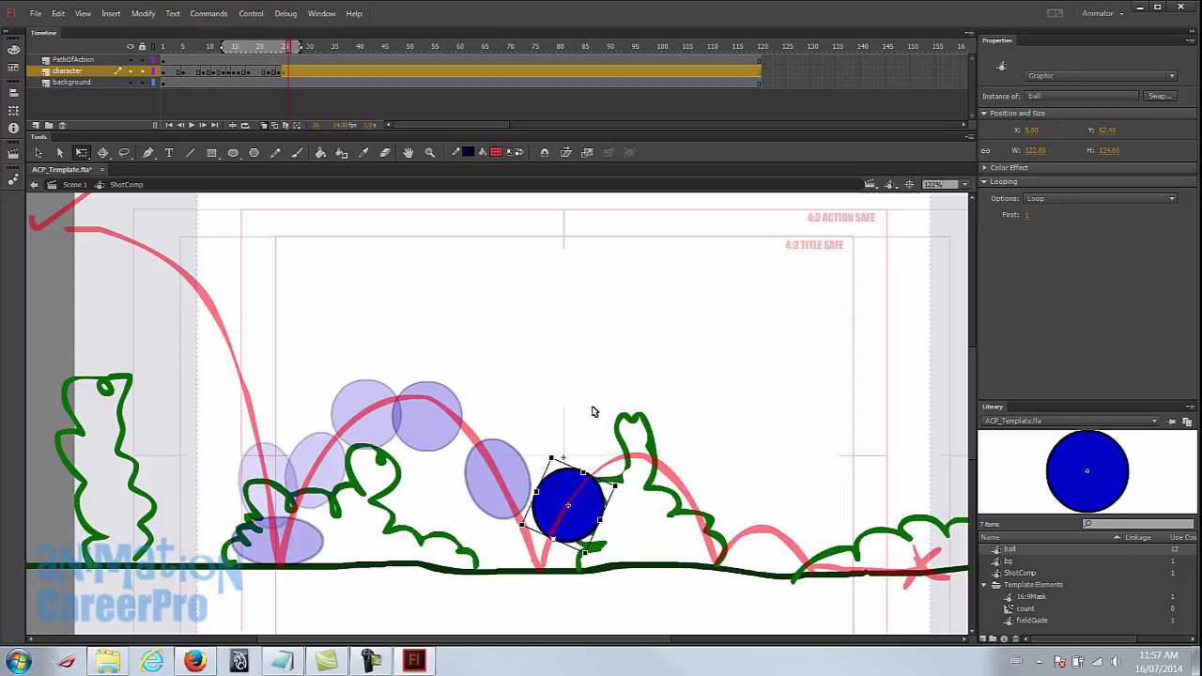
drag(567, 493, 572, 494)
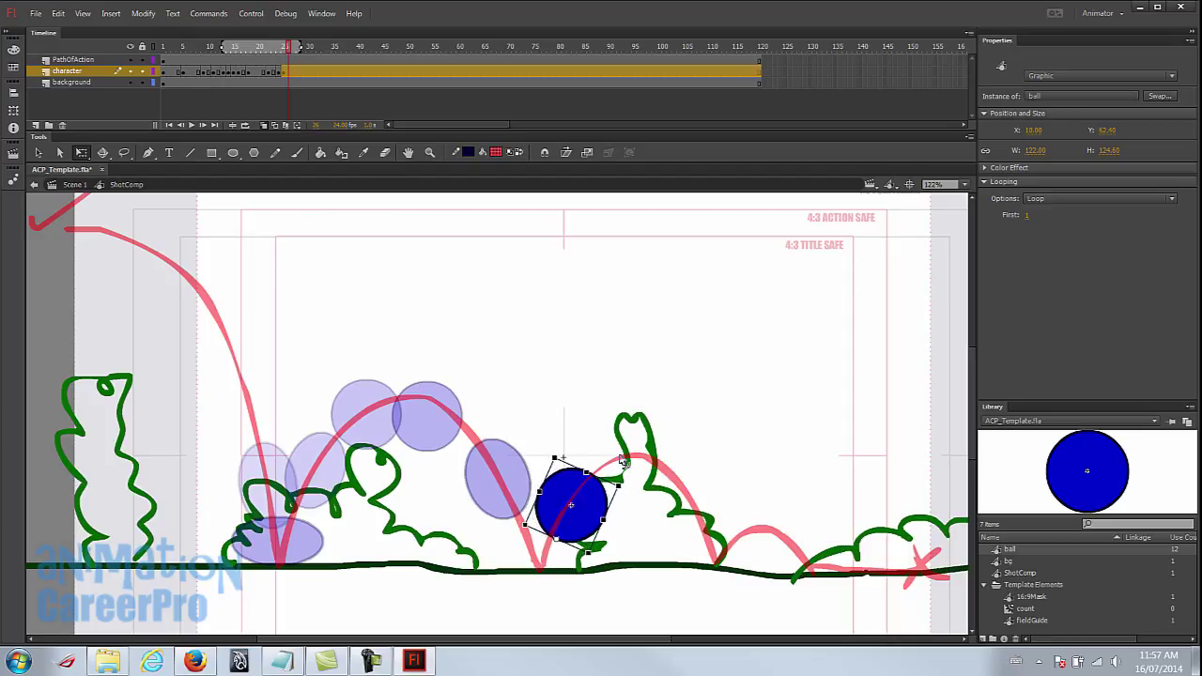
Insert a keyframe at frame 28, paste the round ball from frame 22 there, and place it just before the third arc's peak.
click(286, 72)
drag(286, 47, 299, 68)
click(300, 73)
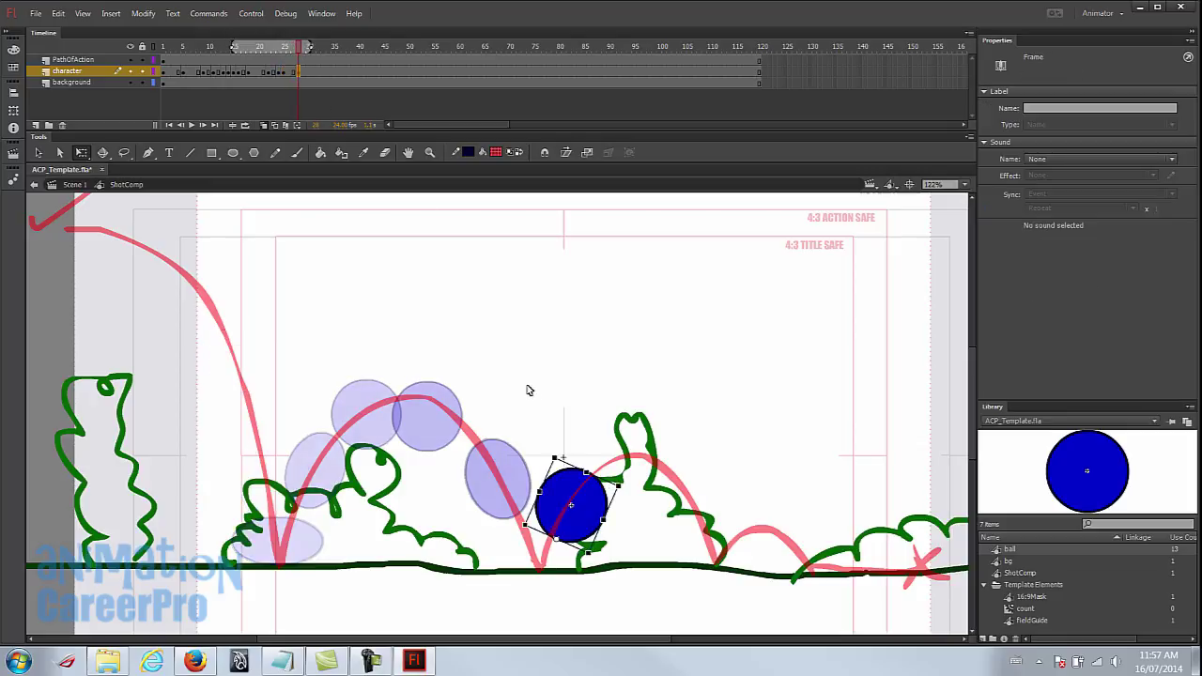
click(273, 79)
click(269, 82)
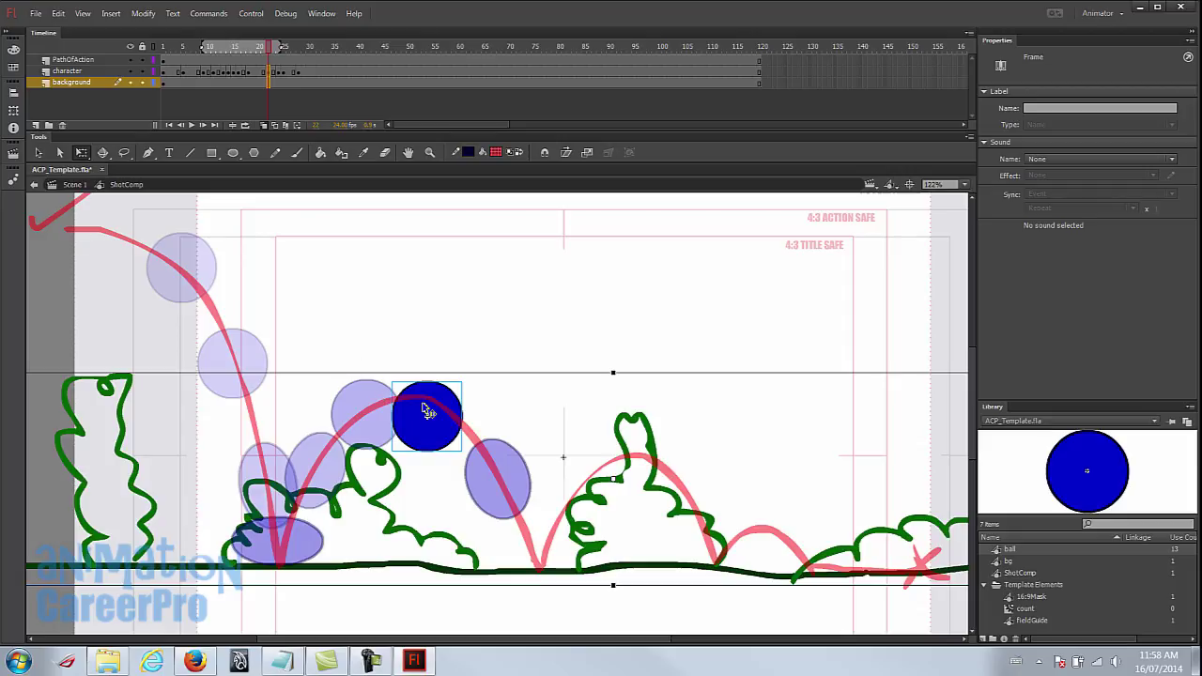
click(271, 73)
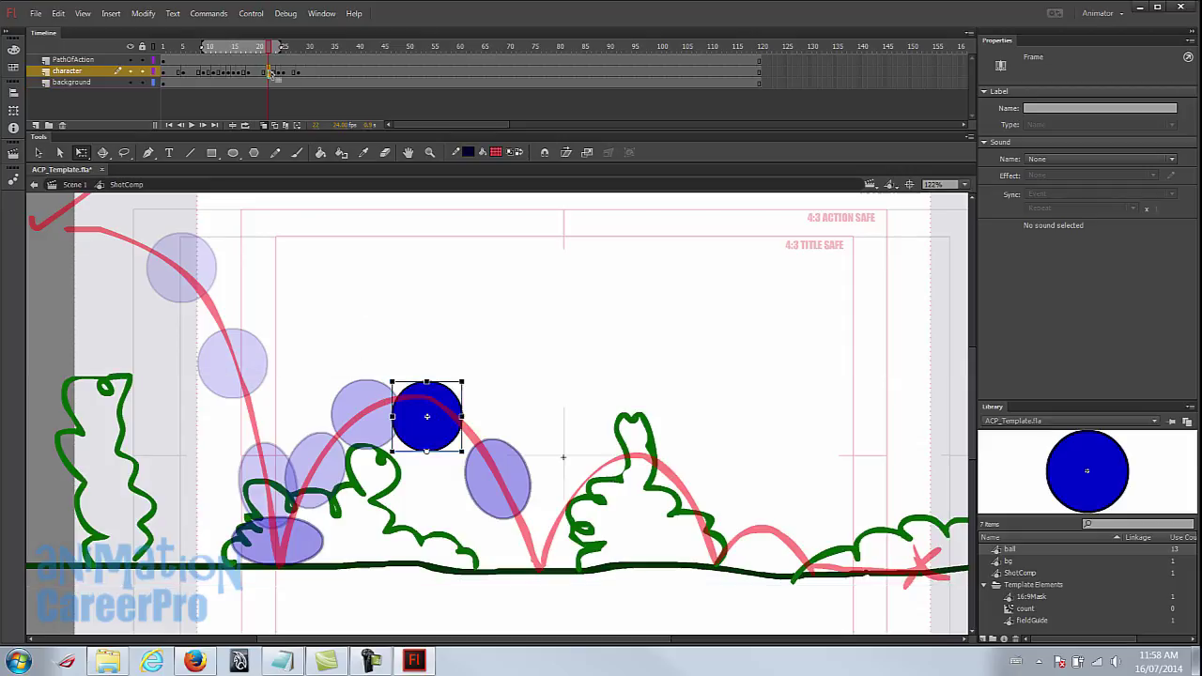
right_click(271, 72)
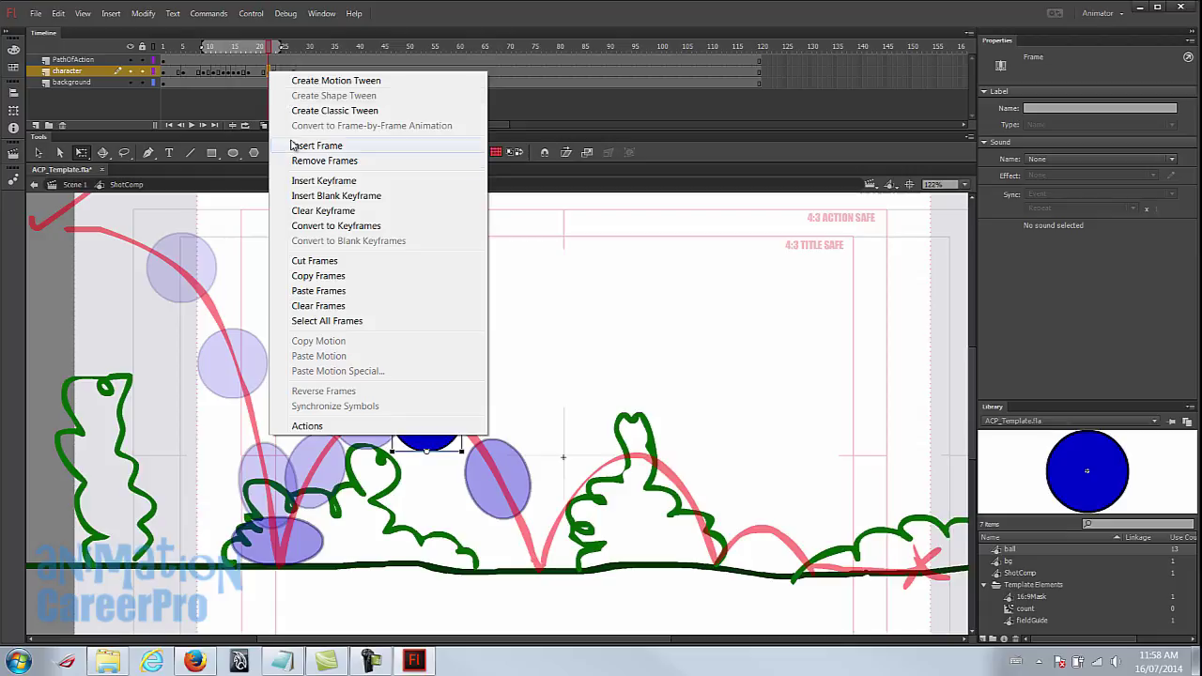
click(319, 277)
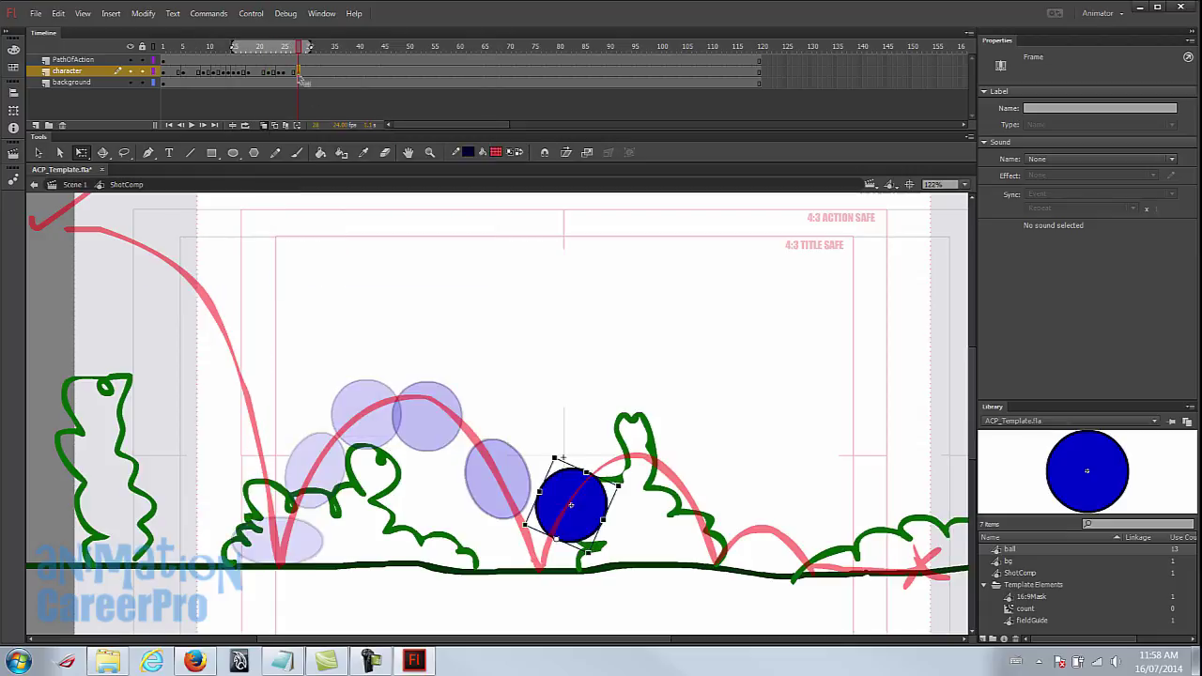
right_click(298, 76)
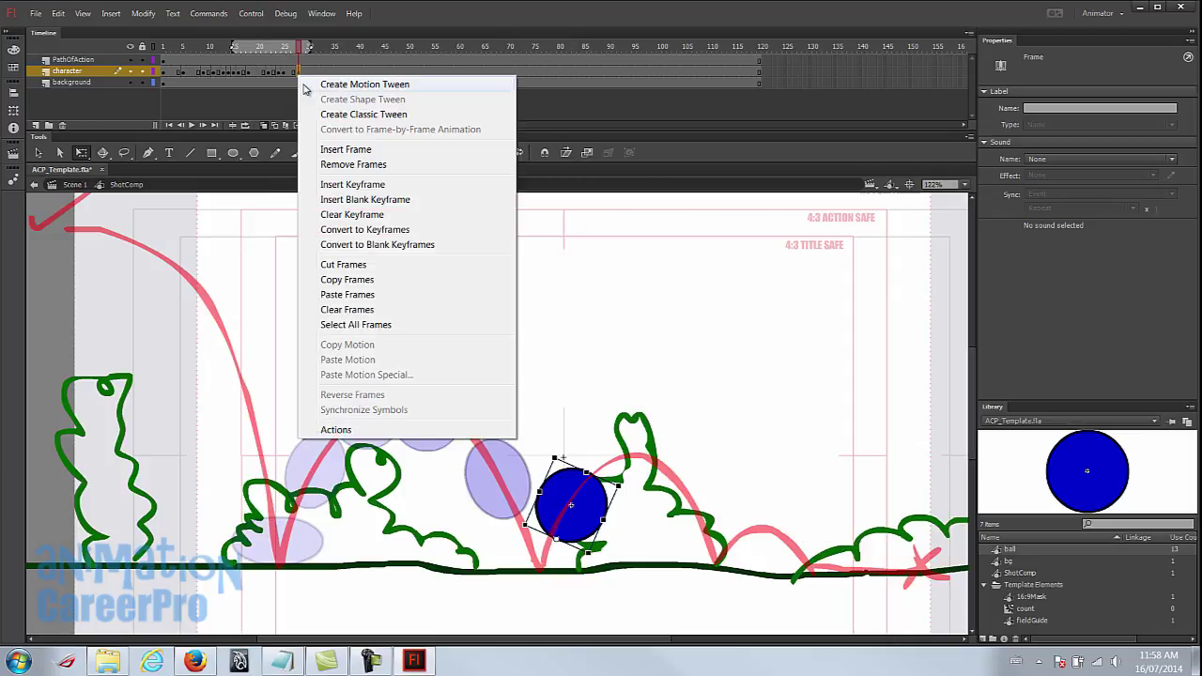
click(336, 297)
drag(444, 433, 632, 481)
Insert a keyframe at frame 31 and move the round ball just past the third arc's peak.
mouse_move(300, 48)
mouse_down()
mouse_move(285, 48)
mouse_move(313, 50)
mouse_up()
click(314, 85)
key(F6)
drag(627, 456, 669, 463)
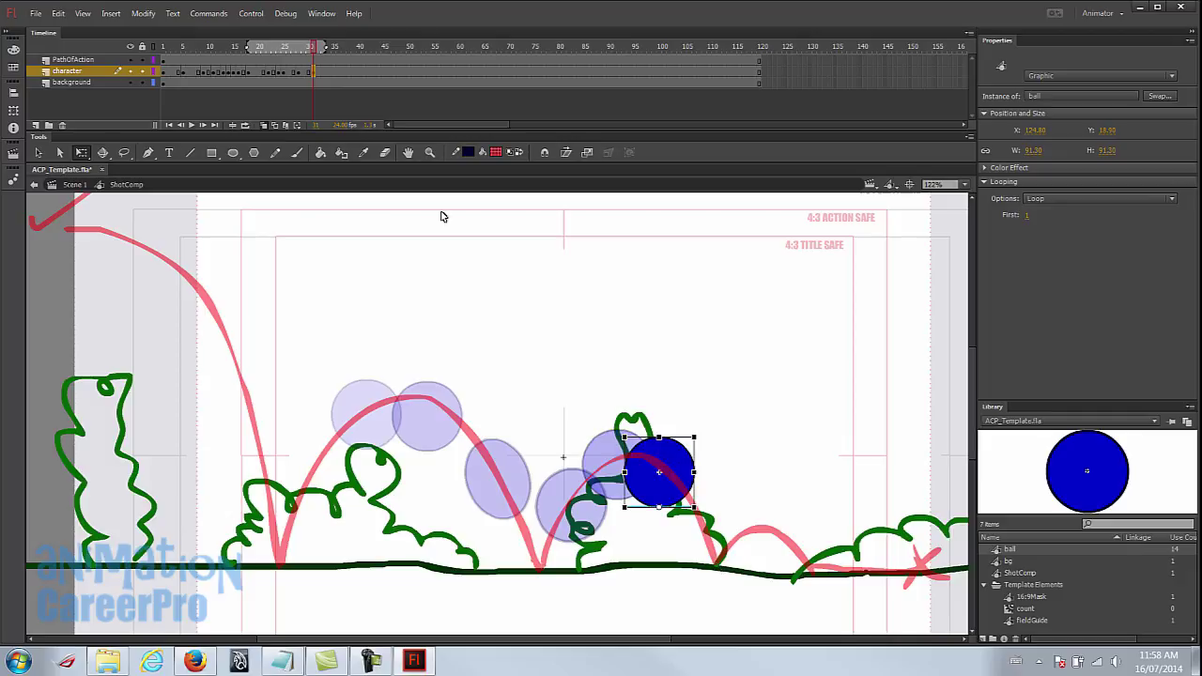
Insert keyframes at frame 32 with the ball on the third arc's descent and frame 33 with it grounded, squashed to about 98 by 83.
click(321, 71)
click(320, 71)
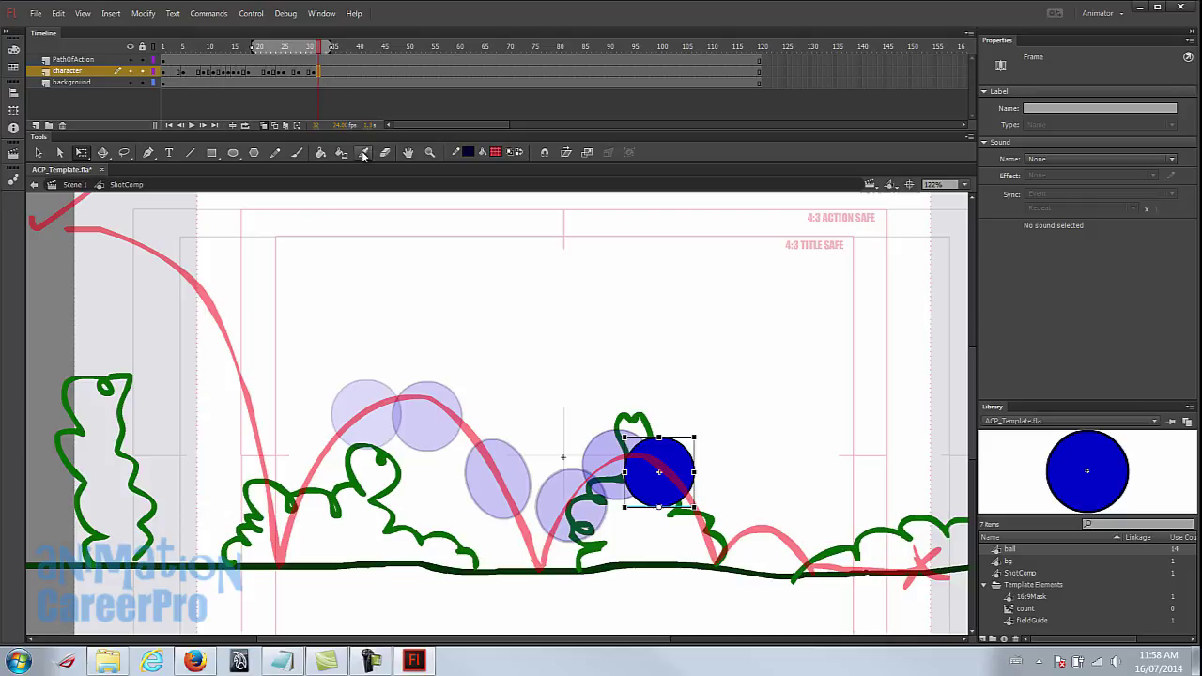
drag(678, 464, 716, 503)
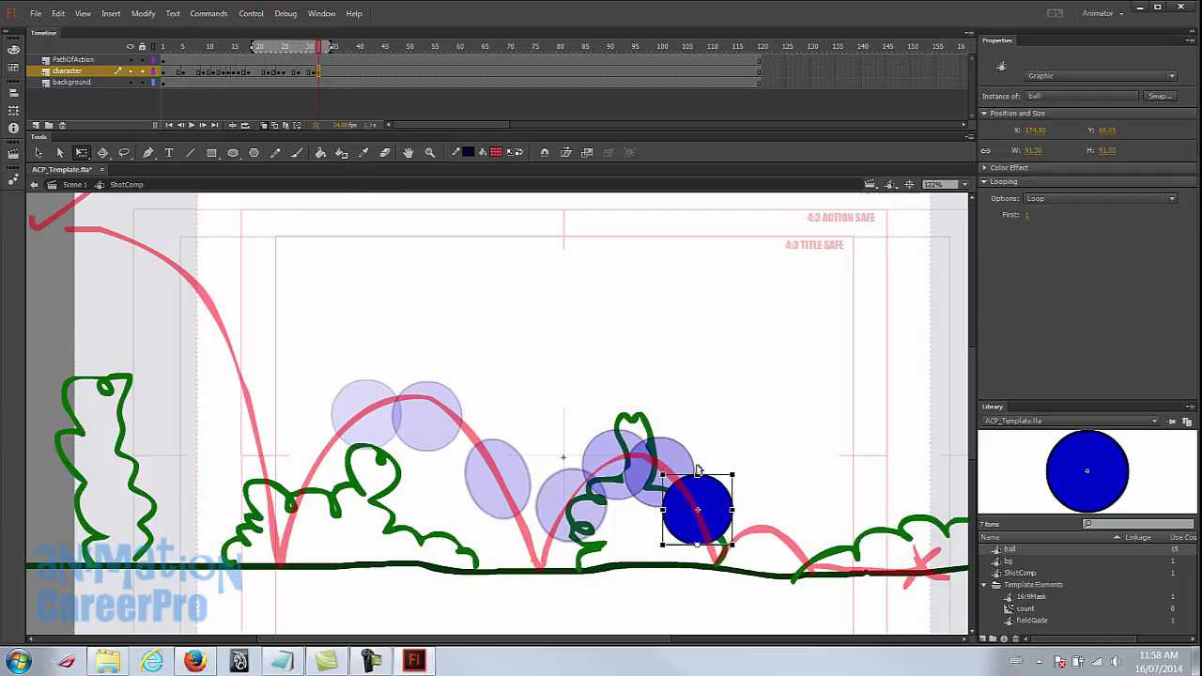
key(F6)
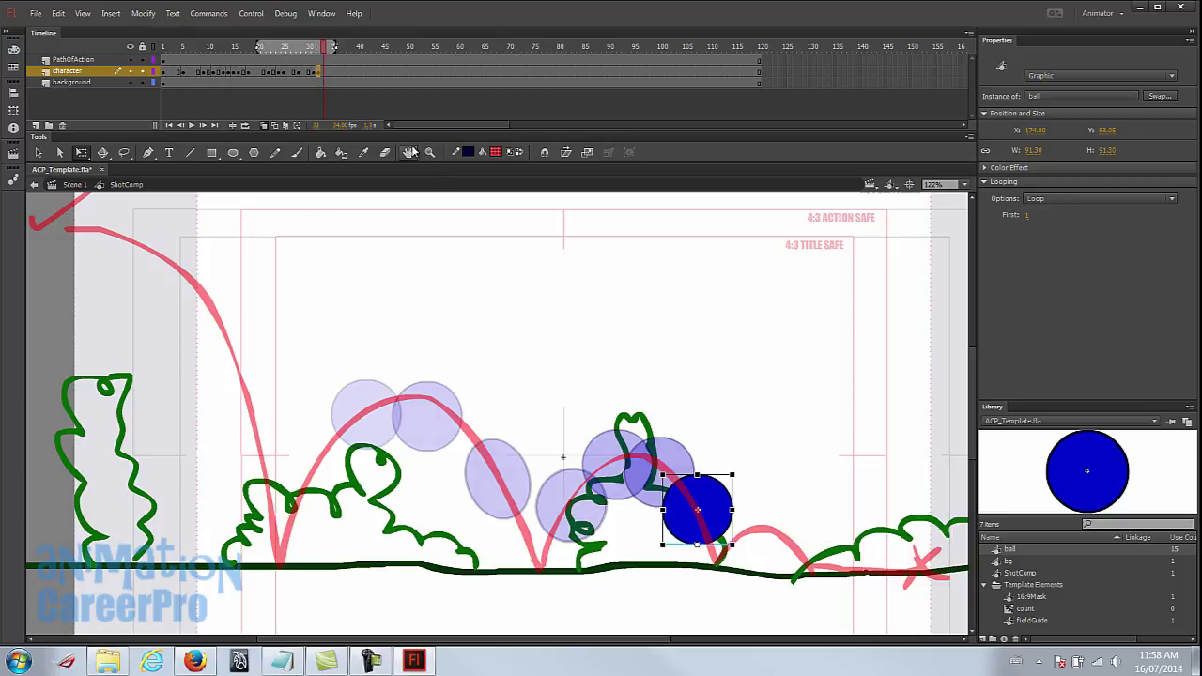
drag(704, 492, 751, 534)
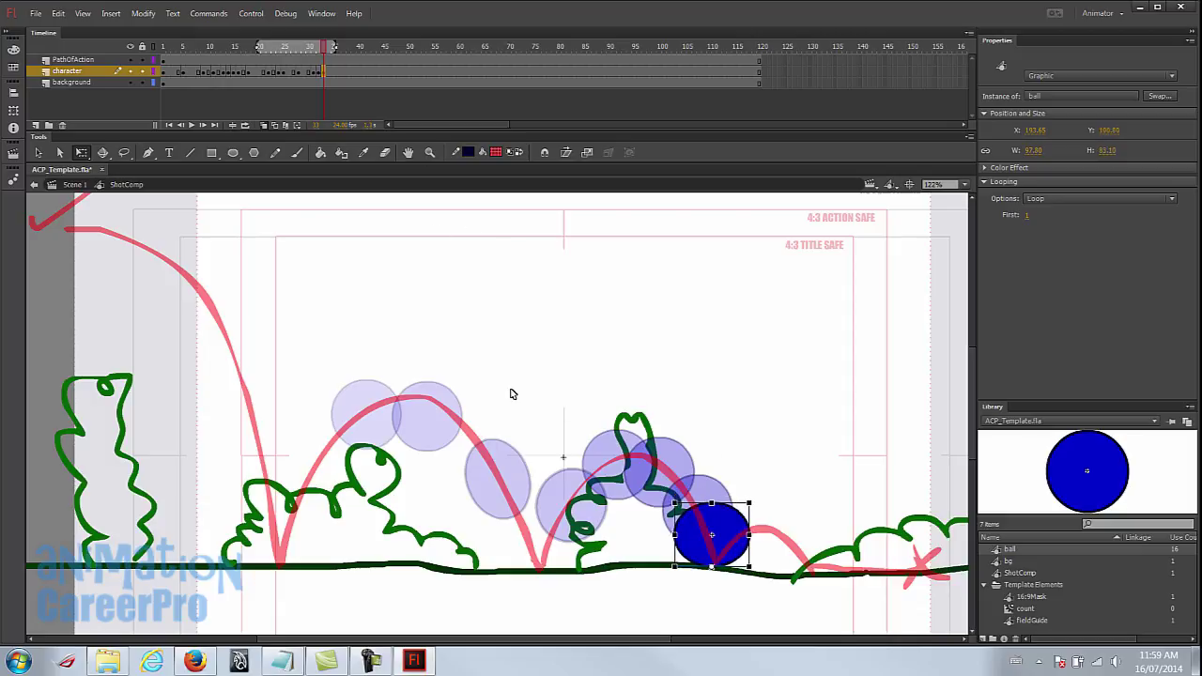
Insert keyframes at frames 35 and 37, placing the squashed ball at the fourth arc's peak and on the ground at its end.
click(333, 49)
click(336, 72)
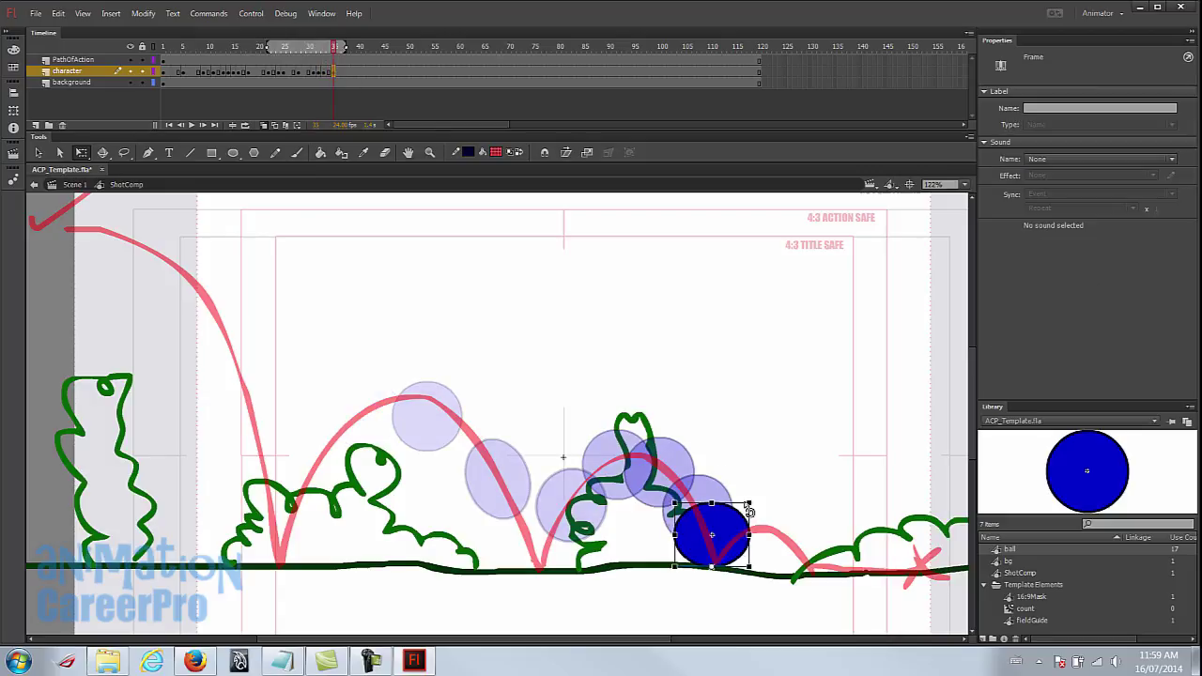
drag(733, 535, 775, 528)
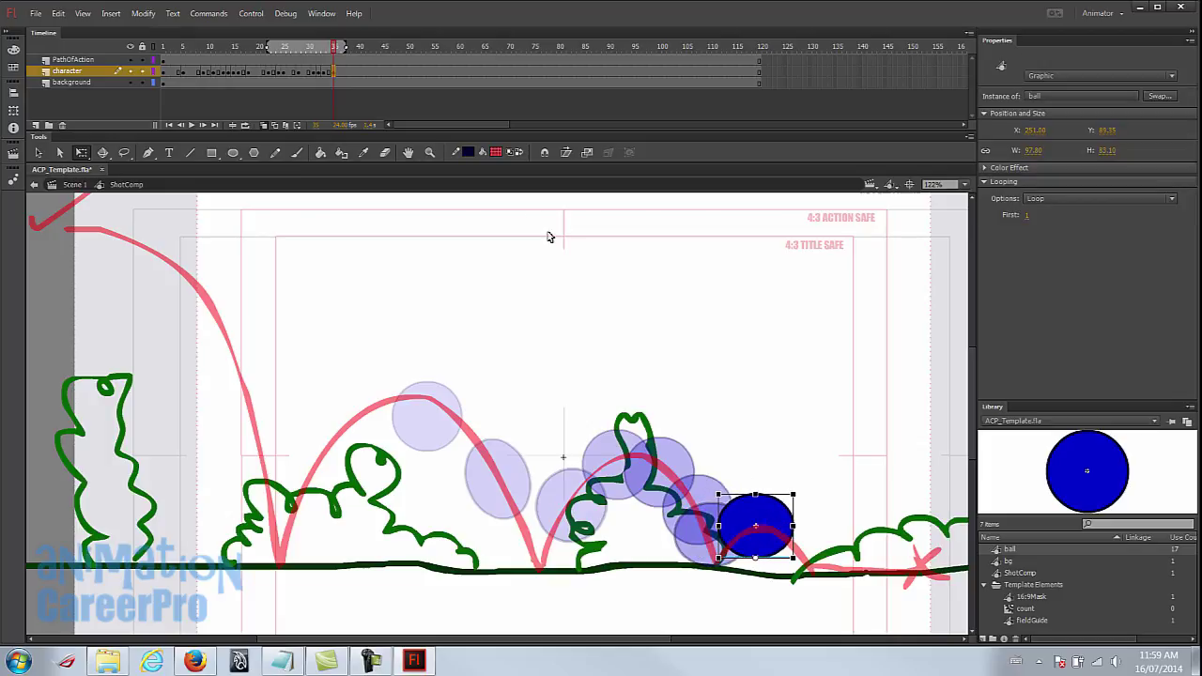
drag(342, 75, 355, 83)
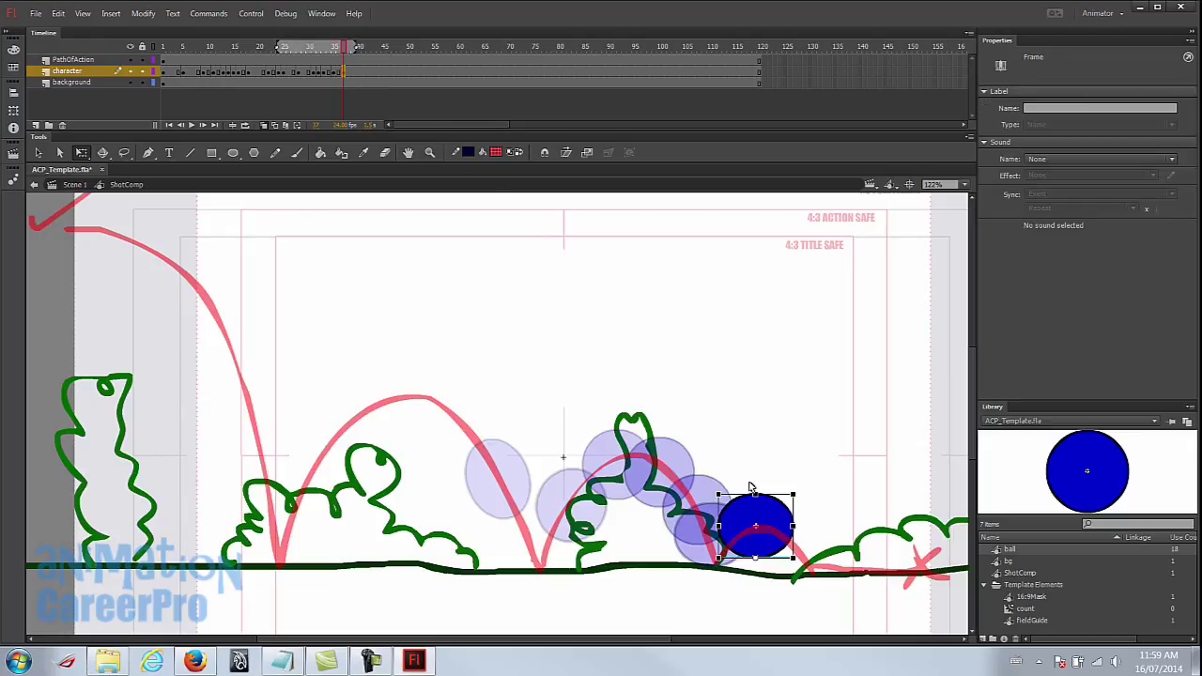
drag(775, 530, 813, 546)
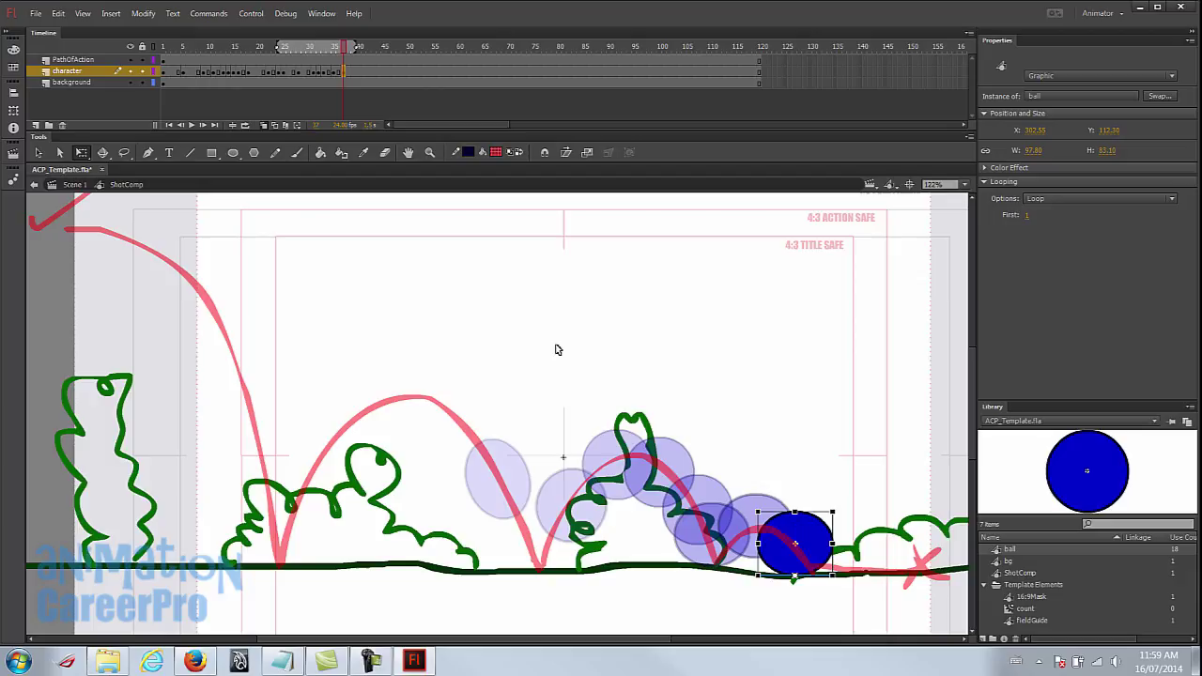
Replace the frame 35 pose with a copy of frame 31's round ball and move it to the fourth arc's peak.
click(336, 74)
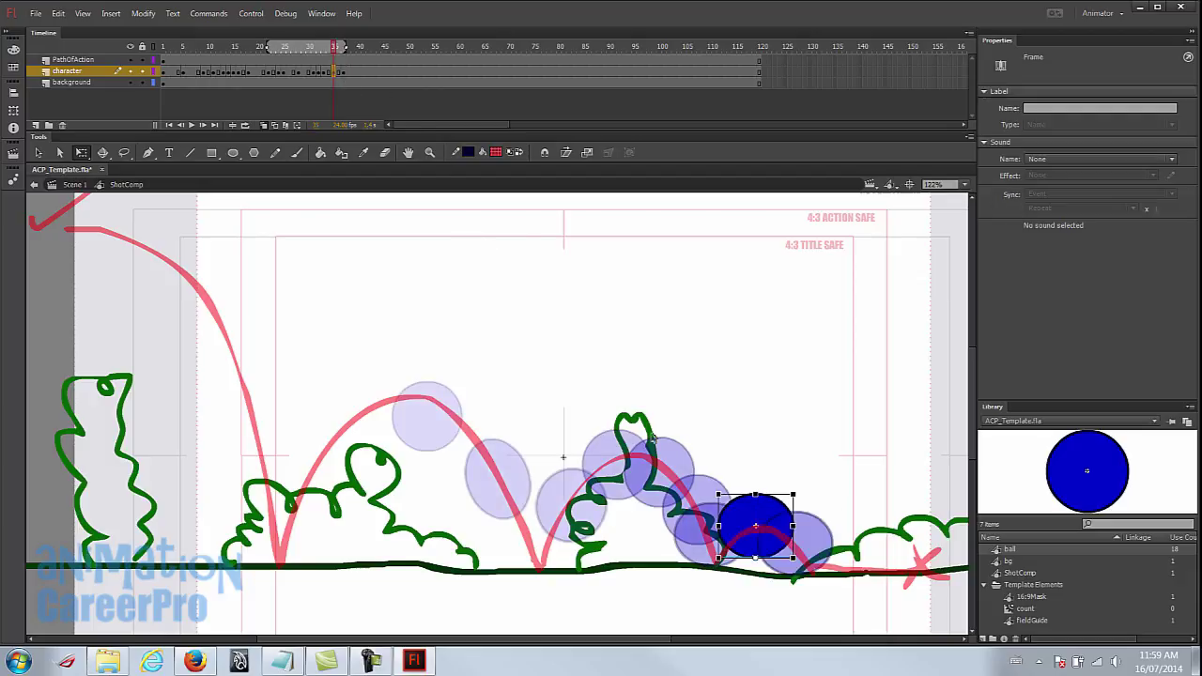
click(324, 75)
drag(320, 75, 314, 78)
right_click(316, 73)
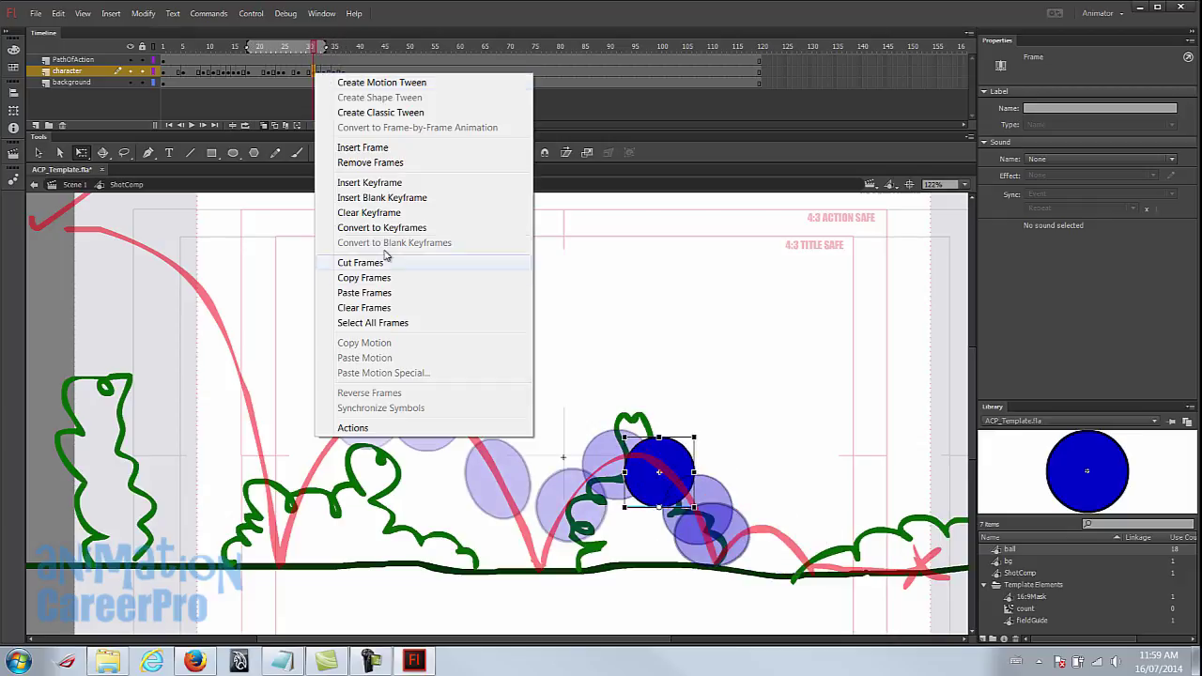
click(385, 280)
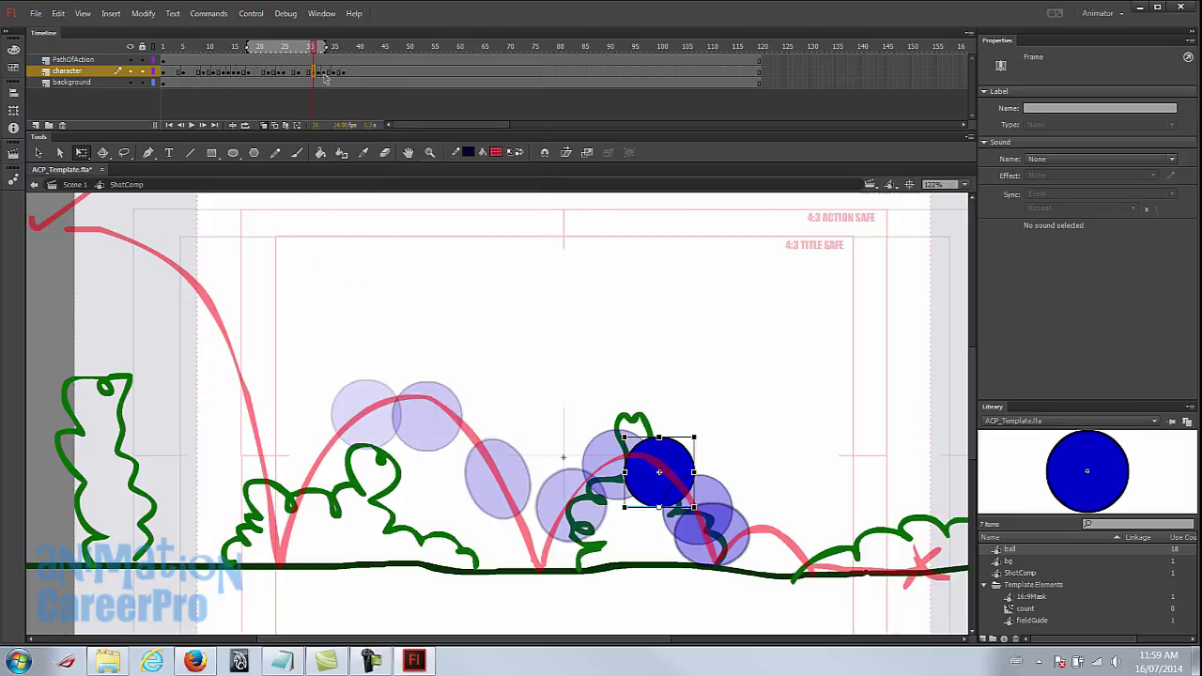
key(period)
key(period)
key(period)
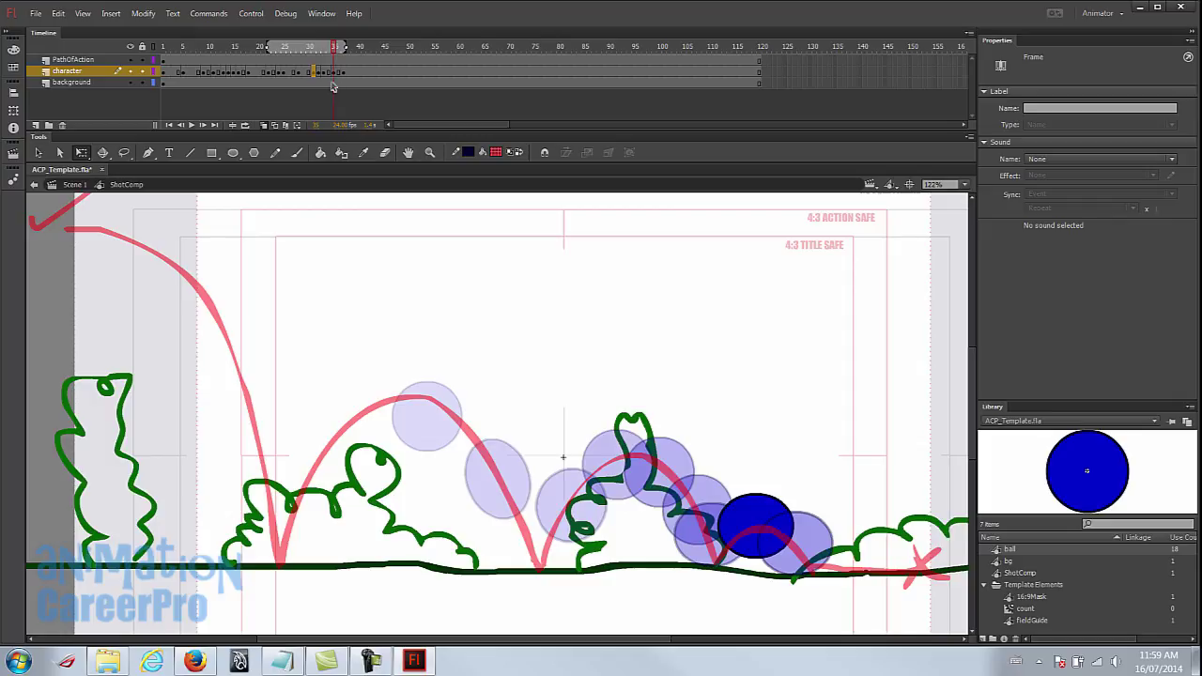
click(336, 72)
right_click(337, 78)
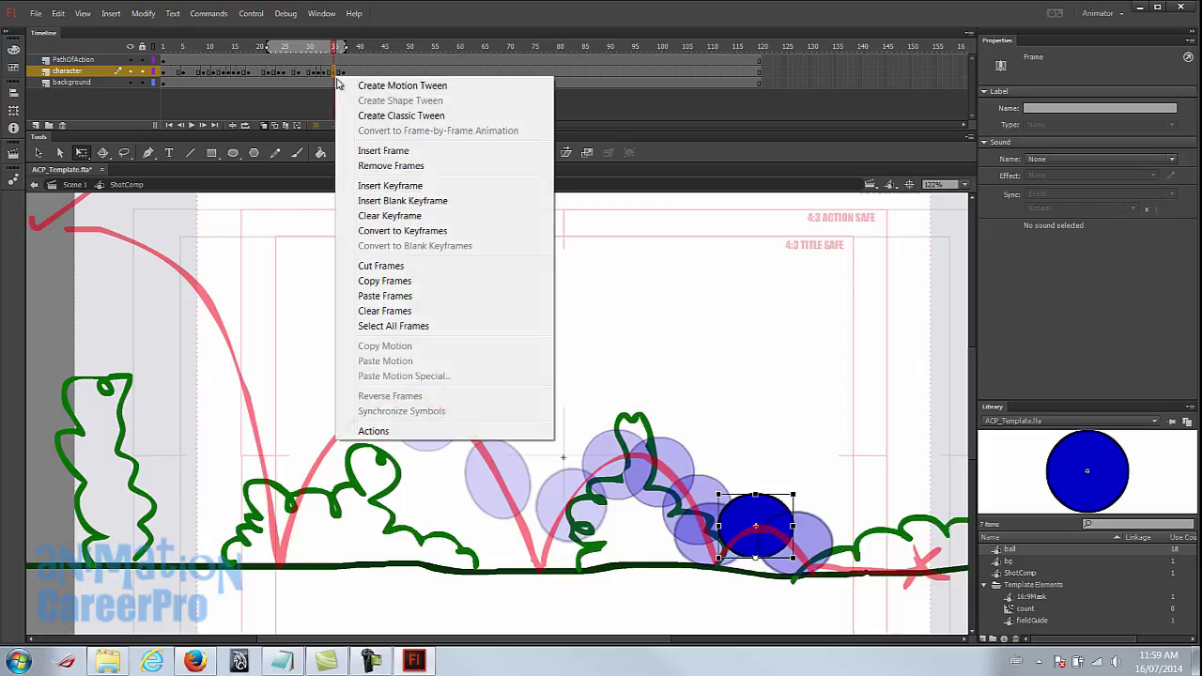
click(413, 294)
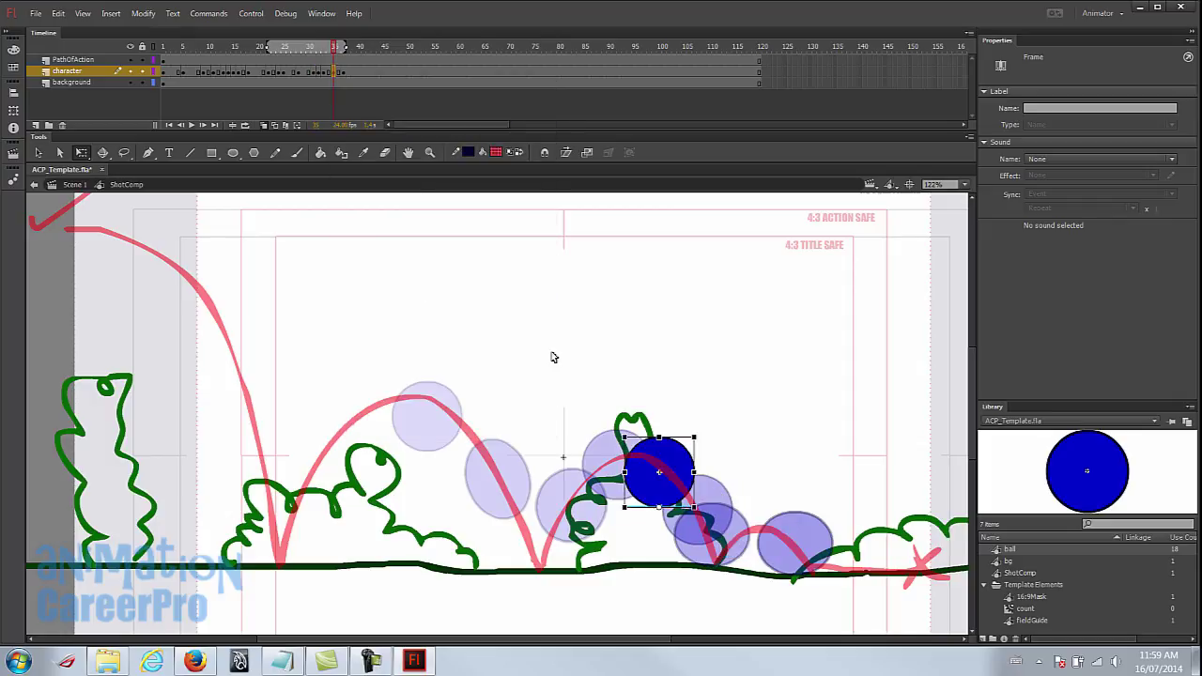
drag(680, 468, 776, 518)
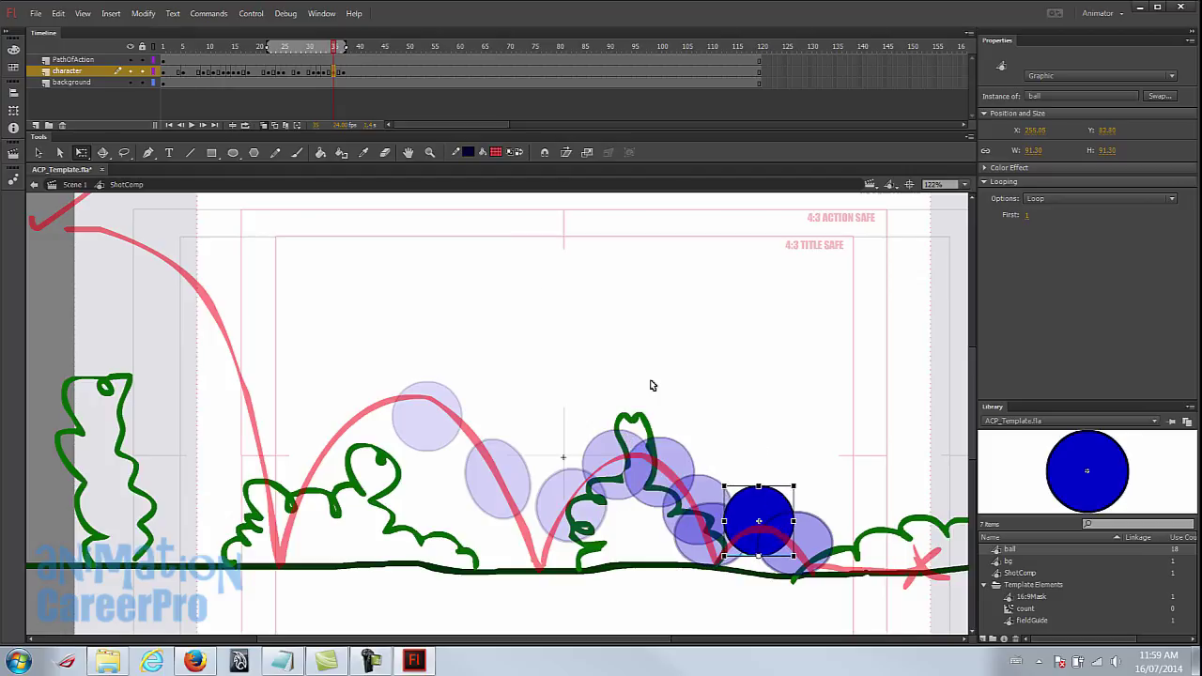
Paste the copied round ball over the frame 37 pose and set it on the ground at the fourth arc's end.
right_click(343, 72)
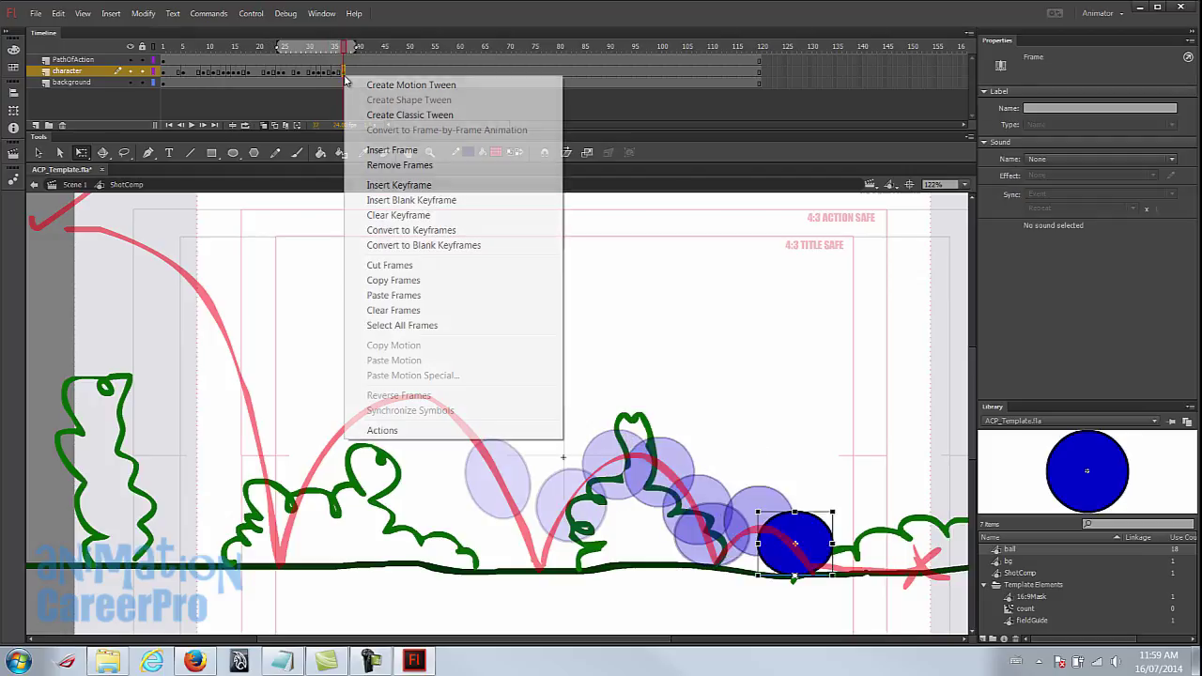
click(416, 295)
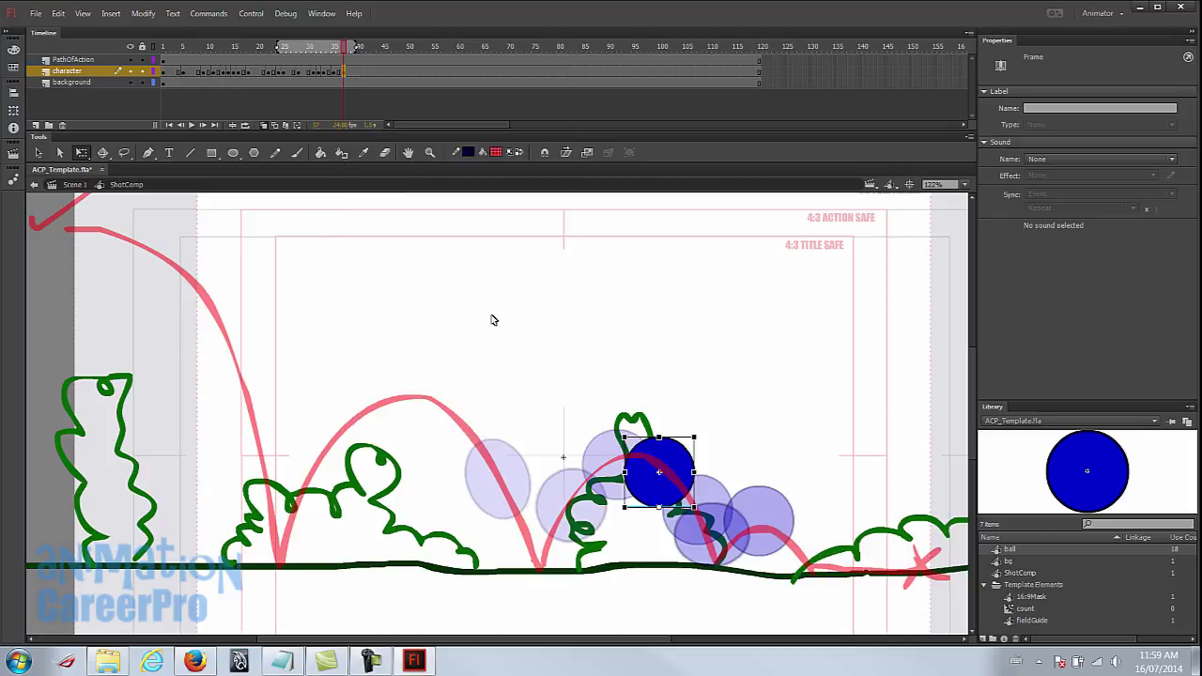
drag(681, 469, 823, 541)
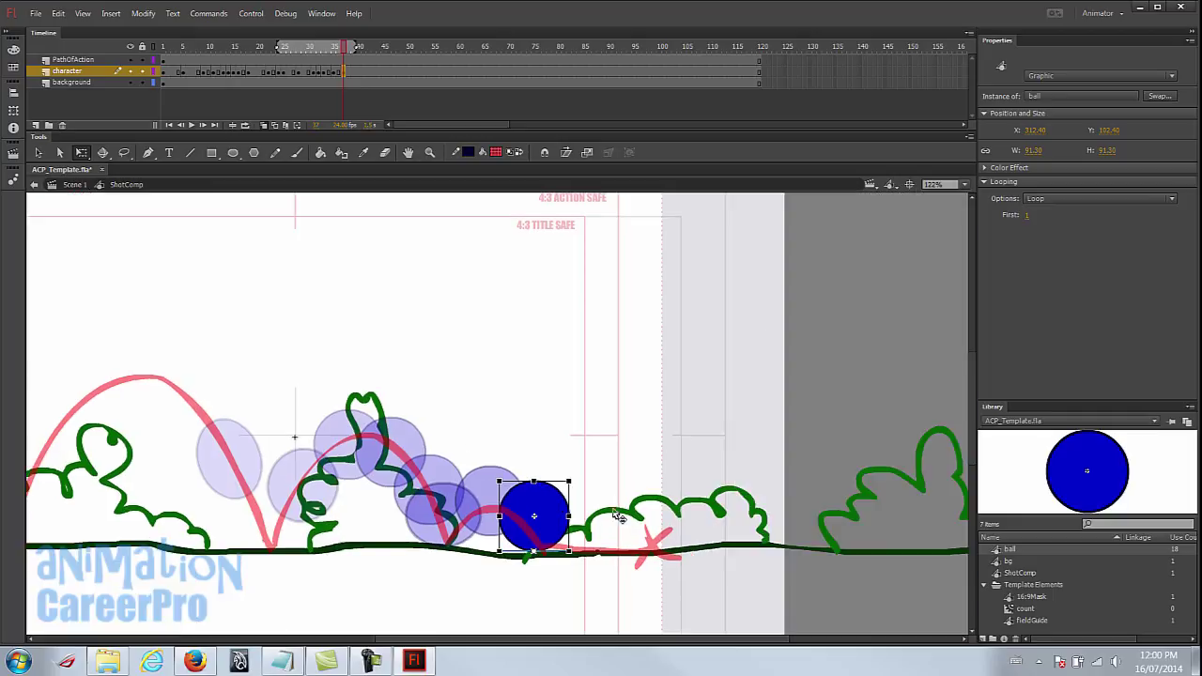
Insert a keyframe at frame 43 on the character layer for the end of the ball's roll.
click(488, 229)
key(period)
key(period)
key(period)
key(period)
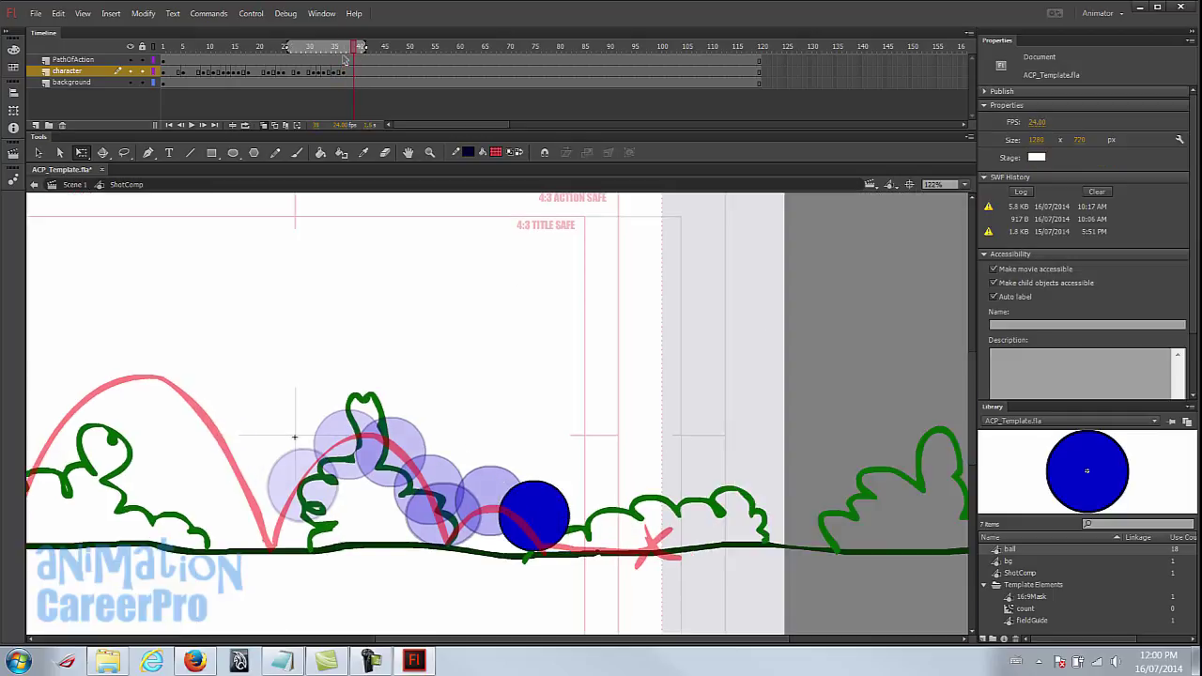
key(period)
key(period)
click(374, 72)
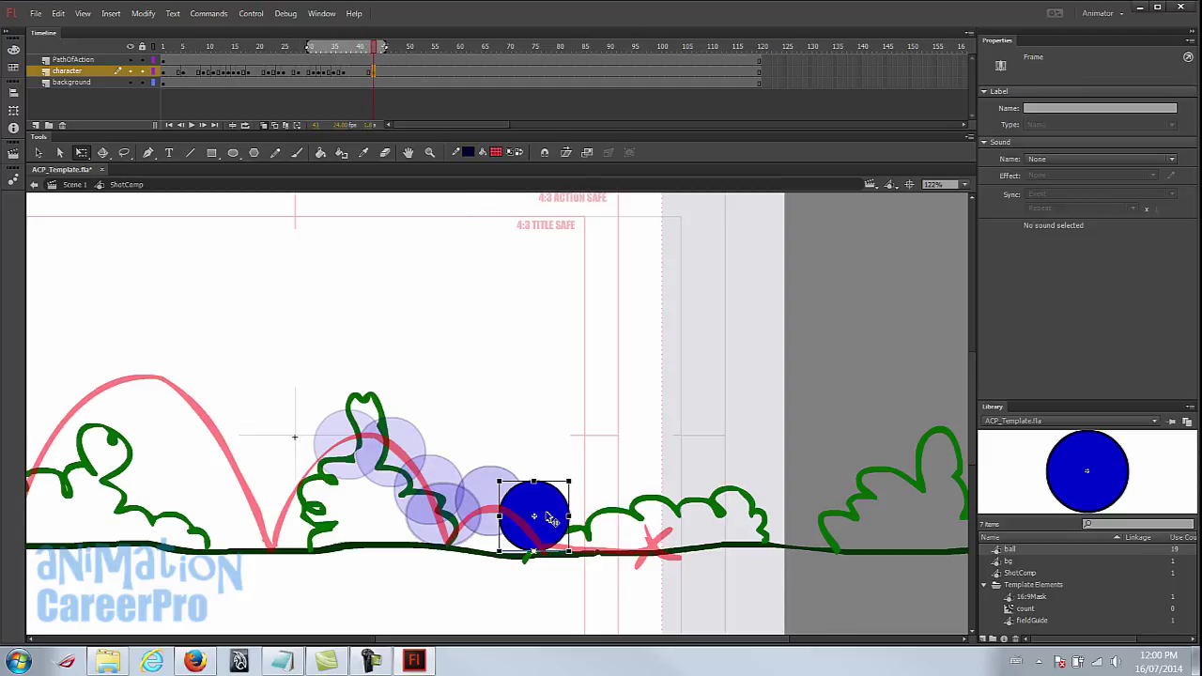
Nudge the frame 43 ball horizontally along the ground until it sits just short of the red X.
key(shift+Right)
key(shift+Right)
key(shift+Right)
key(shift+Right)
key(shift+Right)
key(shift+Right)
key(shift+Right)
key(shift+Right)
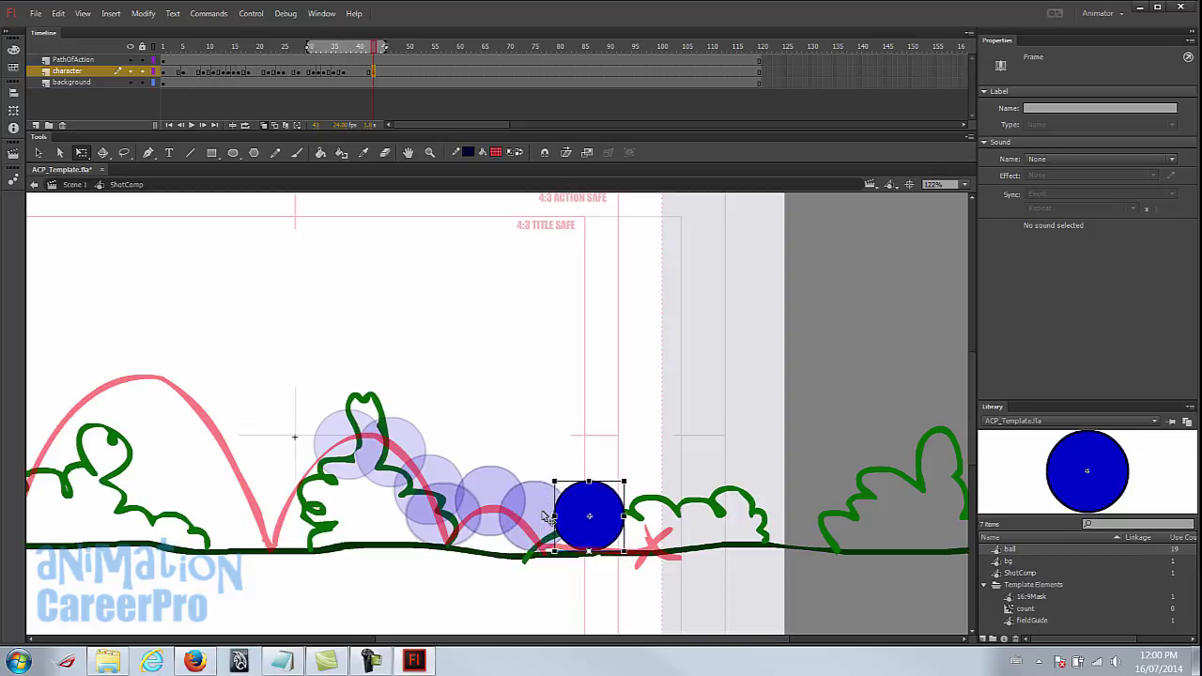
key(shift+Right)
key(shift+Right)
key(shift+Right)
key(shift+Right)
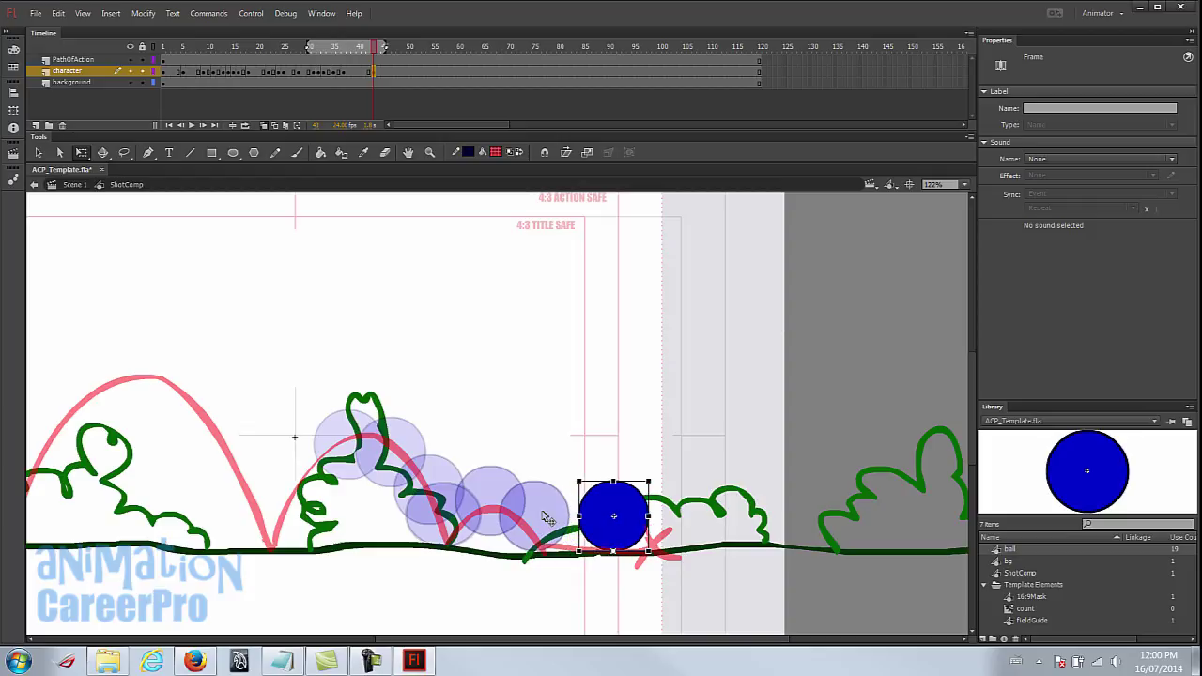
key(shift+Left)
key(shift+Right)
Insert a keyframe at frame 53 on the character layer and nudge the ball horizontally onto the red X.
click(376, 51)
drag(368, 58, 406, 62)
click(426, 75)
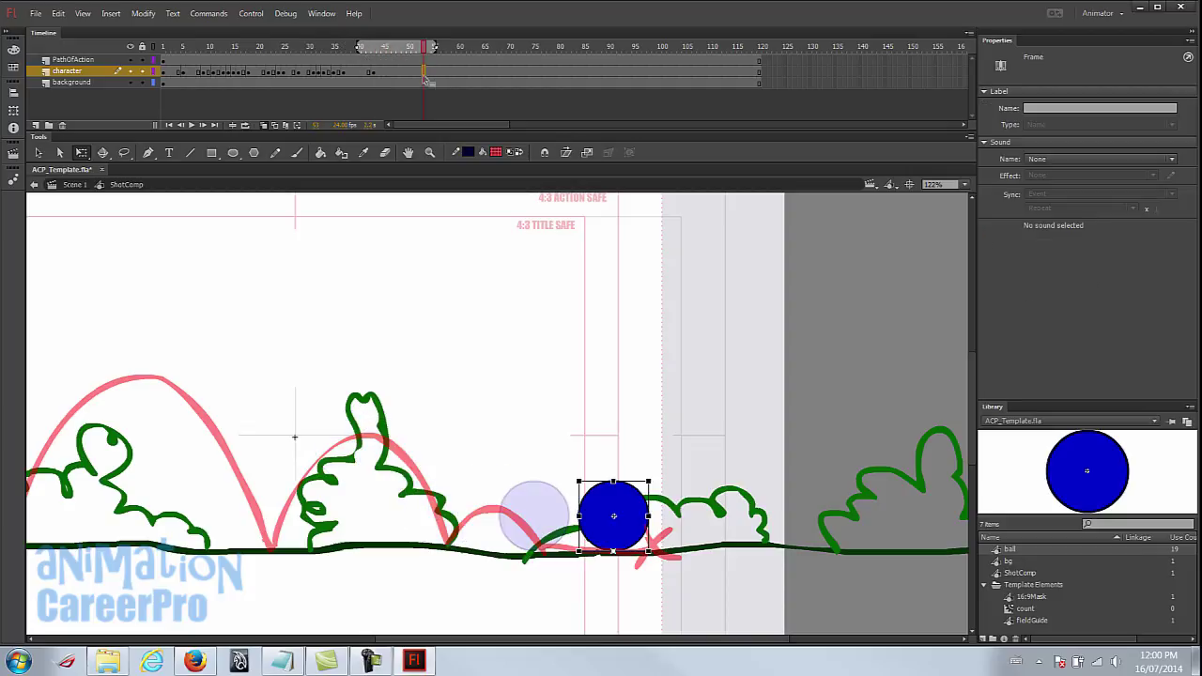
click(632, 526)
key(shift+Right)
key(shift+Right)
key(shift+Right)
key(shift+Right)
key(shift+Right)
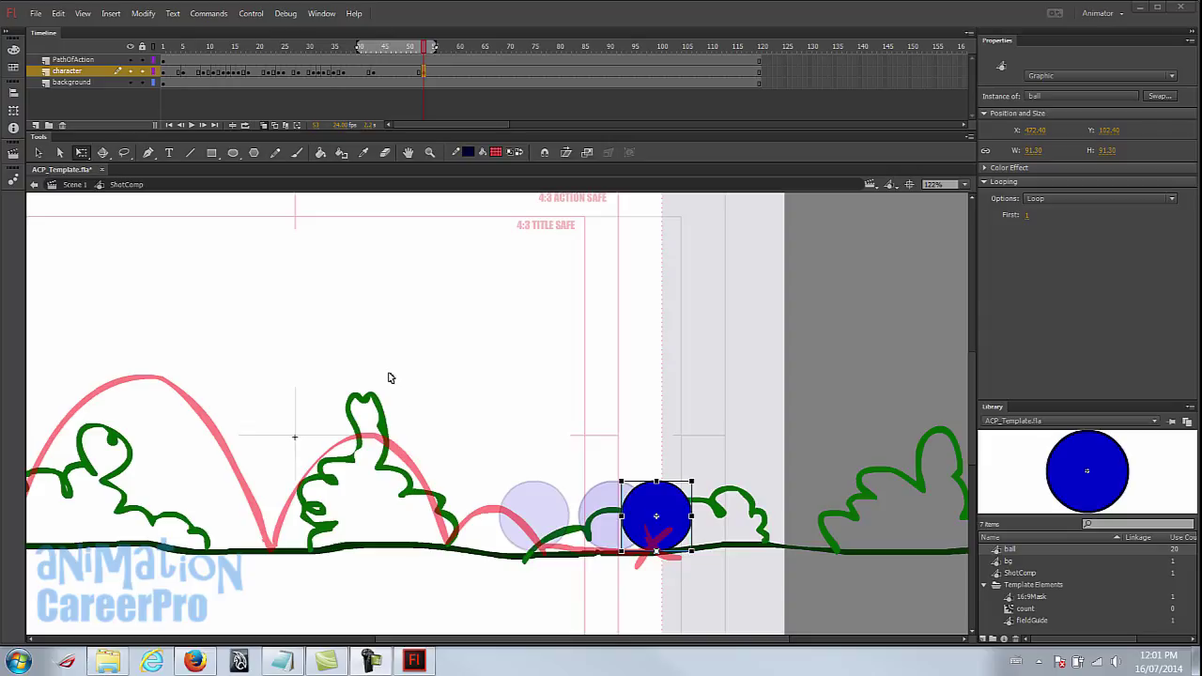
Turn off onion skinning and create classic tweens between the ball keyframes on the character layer, from frame 1 through frame 53.
click(182, 247)
key(z)
alt+click(243, 326)
click(185, 73)
right_click(178, 73)
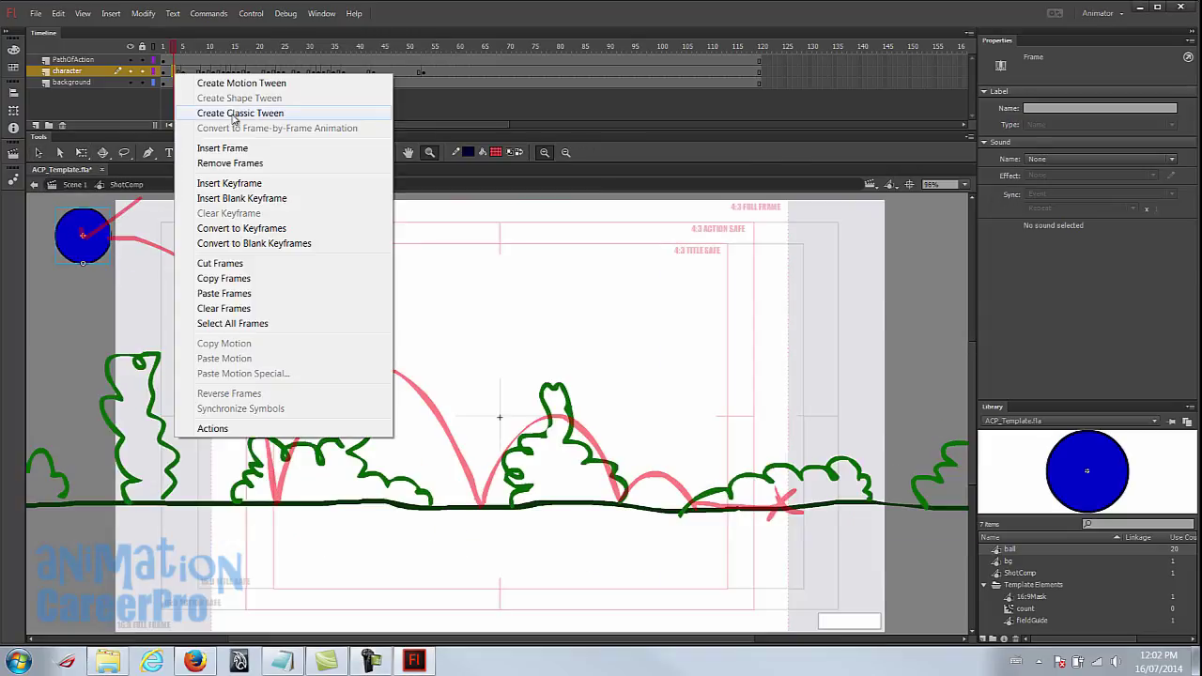
click(255, 107)
right_click(196, 69)
click(210, 81)
right_click(214, 72)
click(258, 110)
right_click(216, 71)
click(247, 94)
right_click(241, 71)
click(272, 110)
right_click(255, 72)
click(282, 111)
right_click(271, 71)
click(312, 113)
right_click(289, 71)
click(325, 112)
right_click(307, 71)
click(338, 112)
click(331, 76)
right_click(333, 72)
click(364, 110)
right_click(343, 71)
click(374, 110)
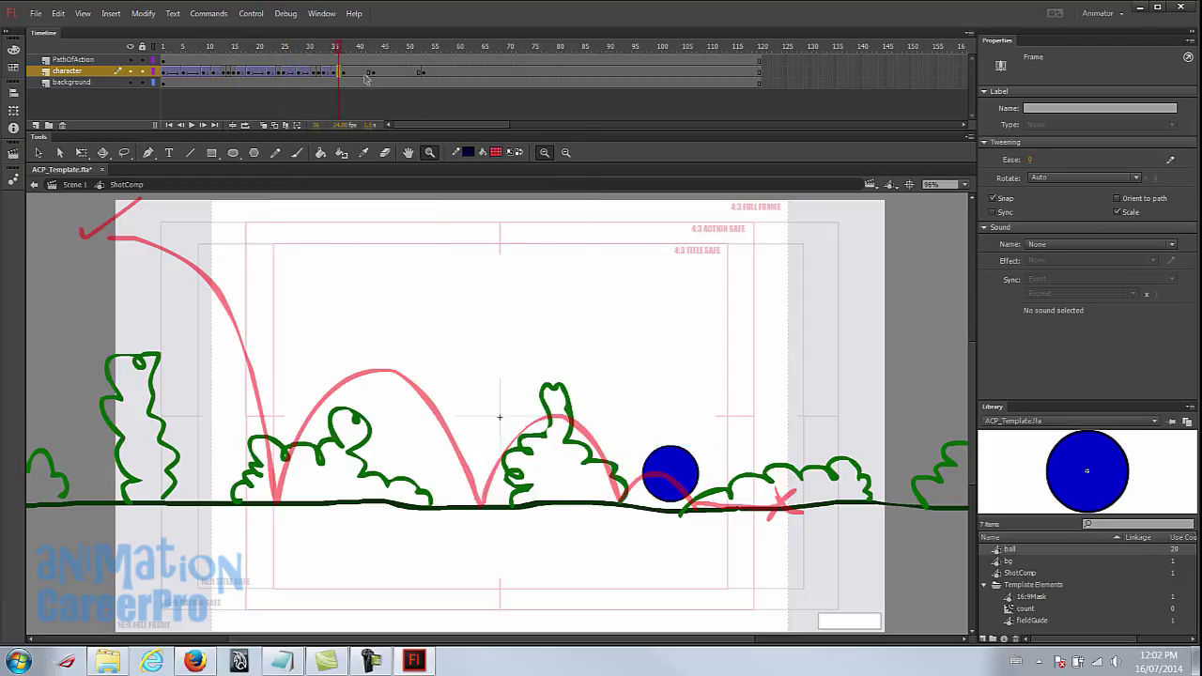
right_click(367, 71)
click(399, 110)
right_click(399, 72)
click(432, 109)
Hide the PathOfAction layer and play the ball animation from frame 1.
click(162, 46)
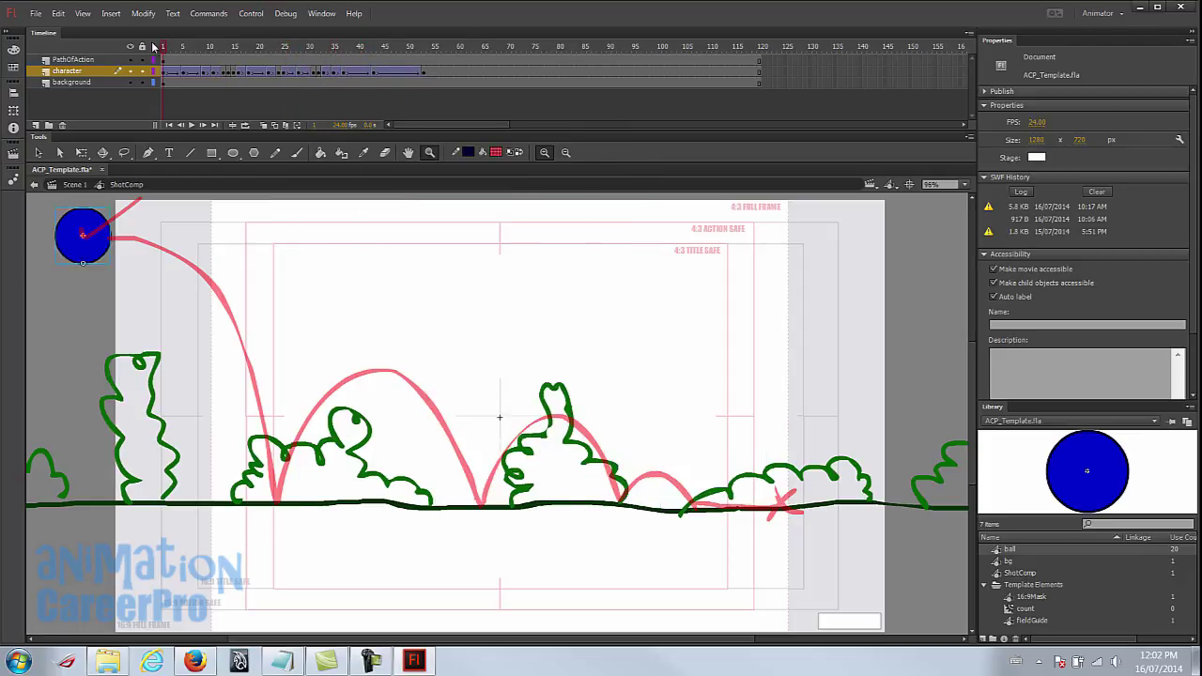
click(108, 62)
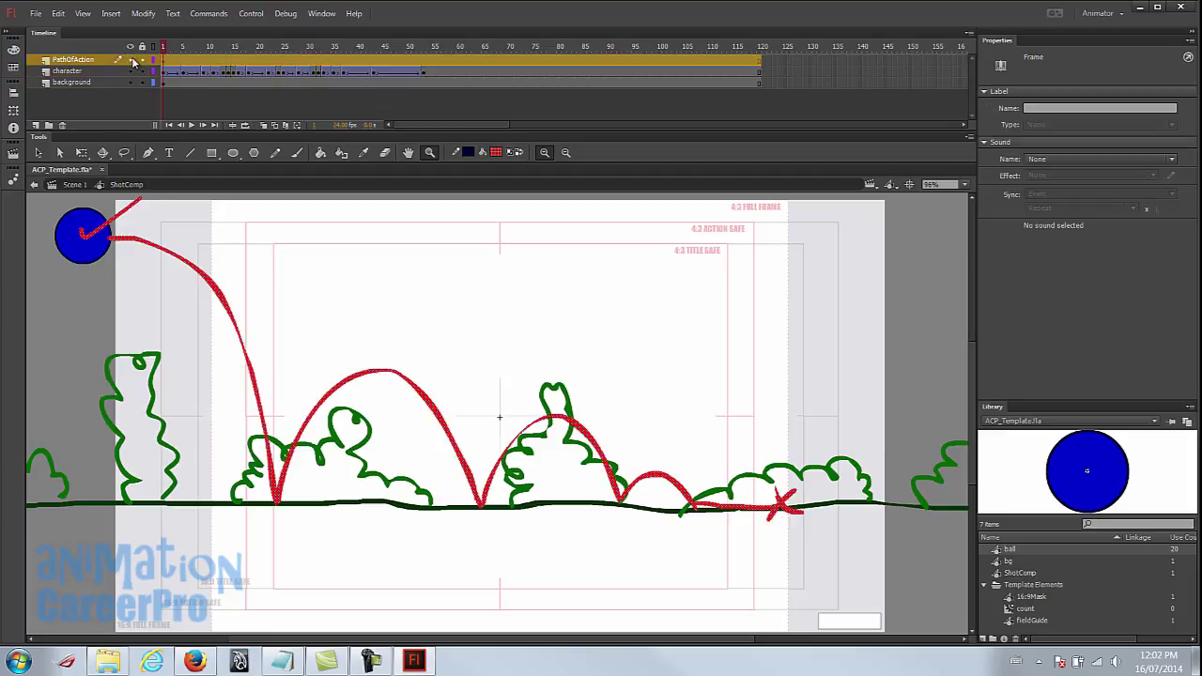
click(130, 59)
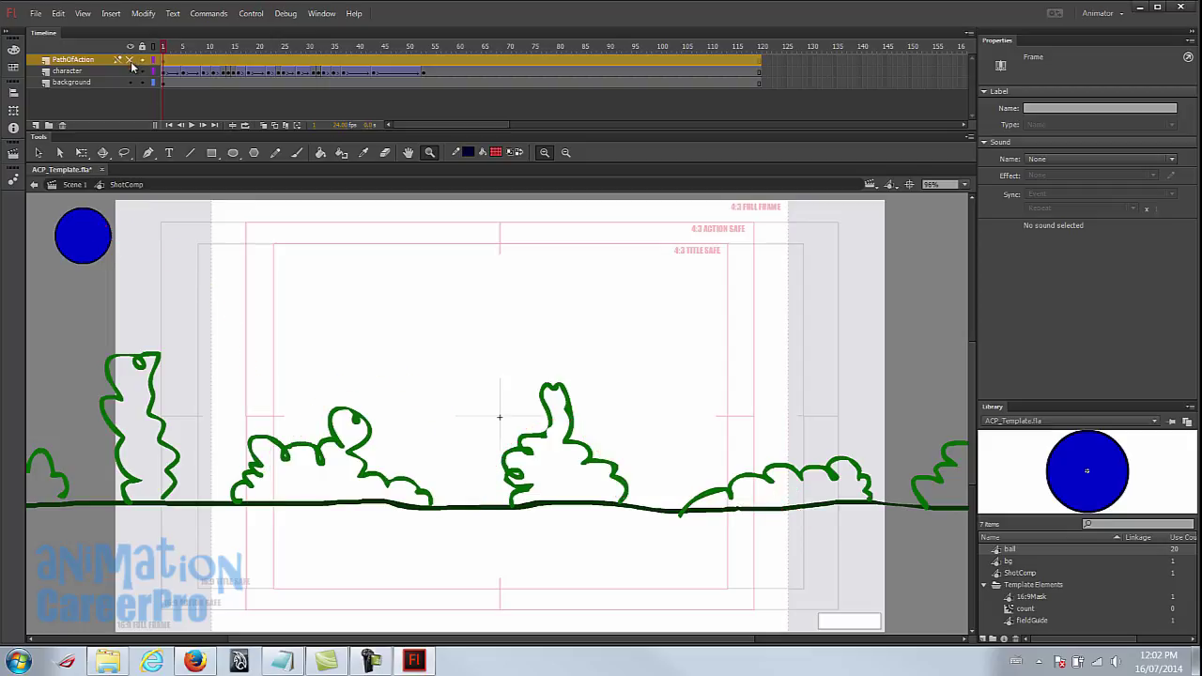
click(165, 46)
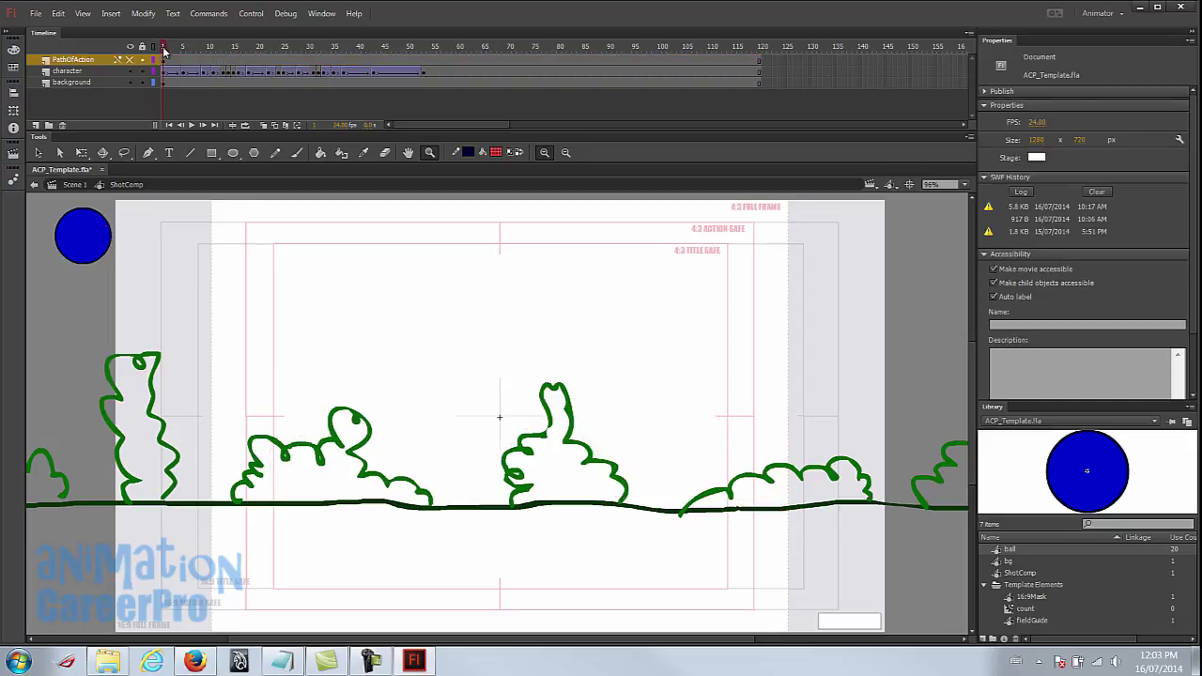
key(Return)
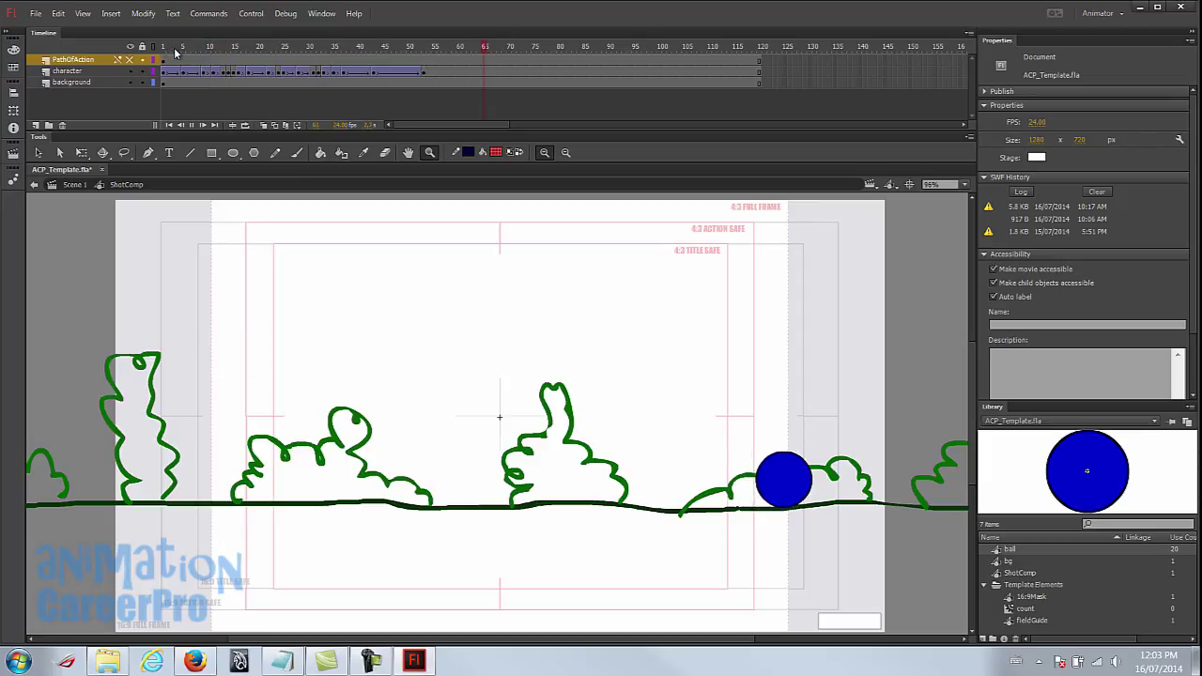
Scrub to frame 24, check the ball spacing around the second landing with onion skinning, and show the PathOfAction layer again.
click(164, 47)
drag(164, 53, 280, 67)
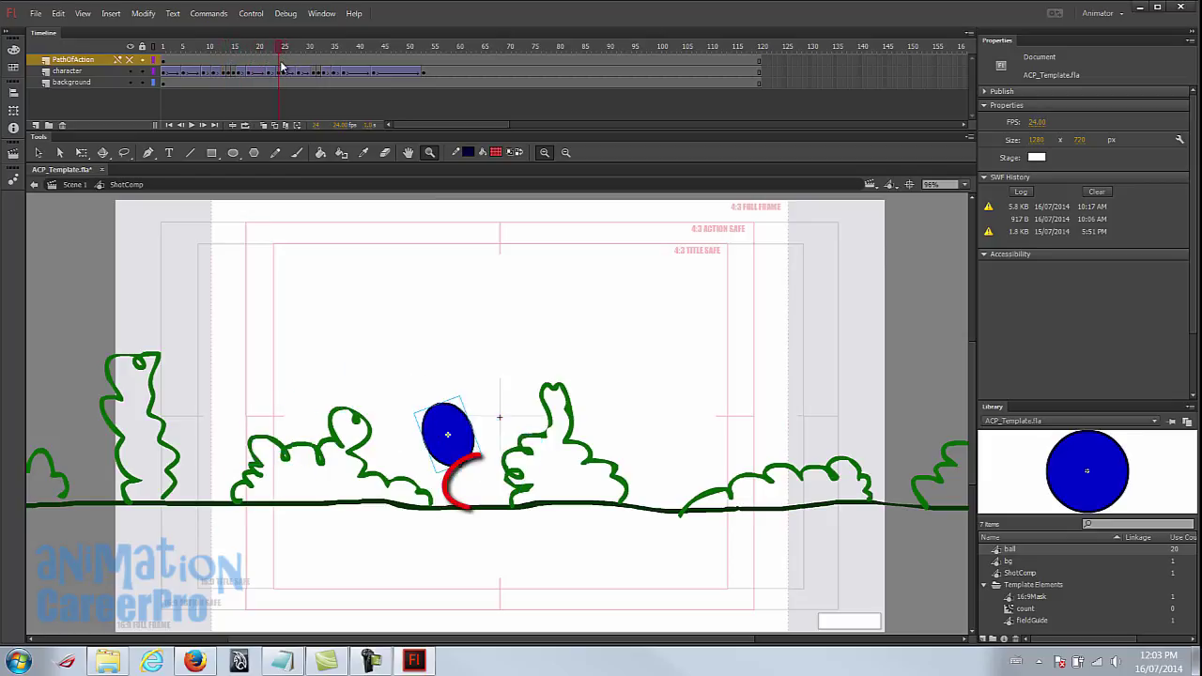
click(264, 125)
mouse_move(282, 47)
mouse_down()
mouse_move(293, 47)
mouse_move(279, 47)
mouse_up()
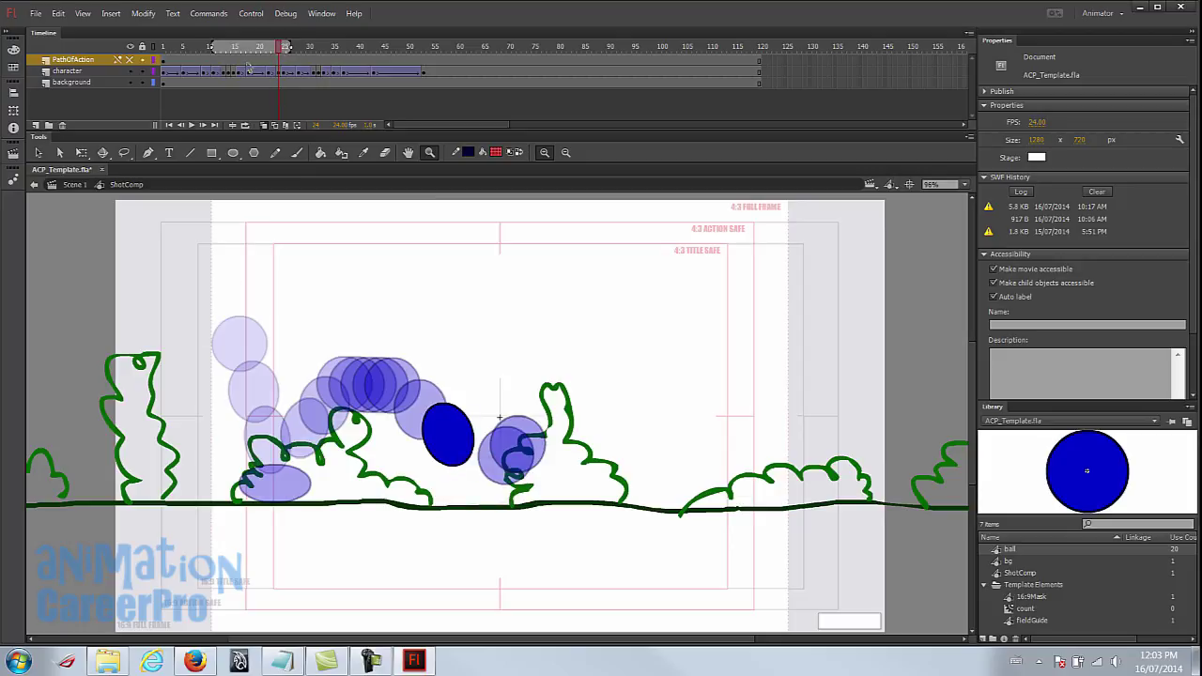
click(130, 59)
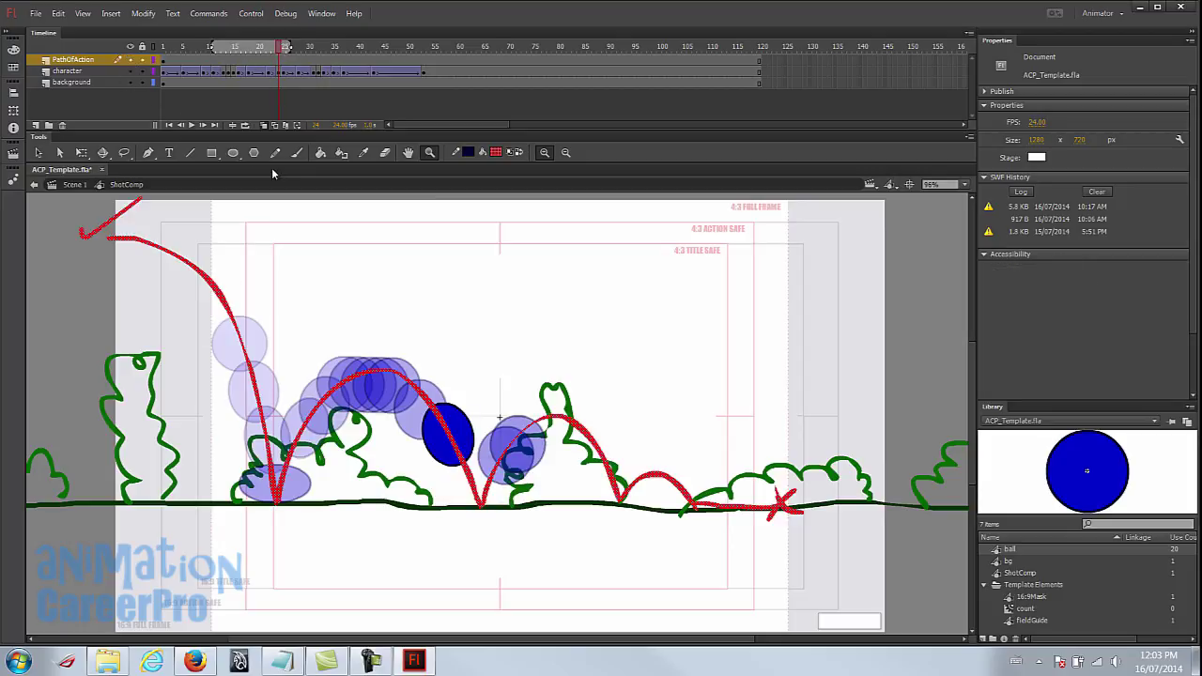
click(266, 125)
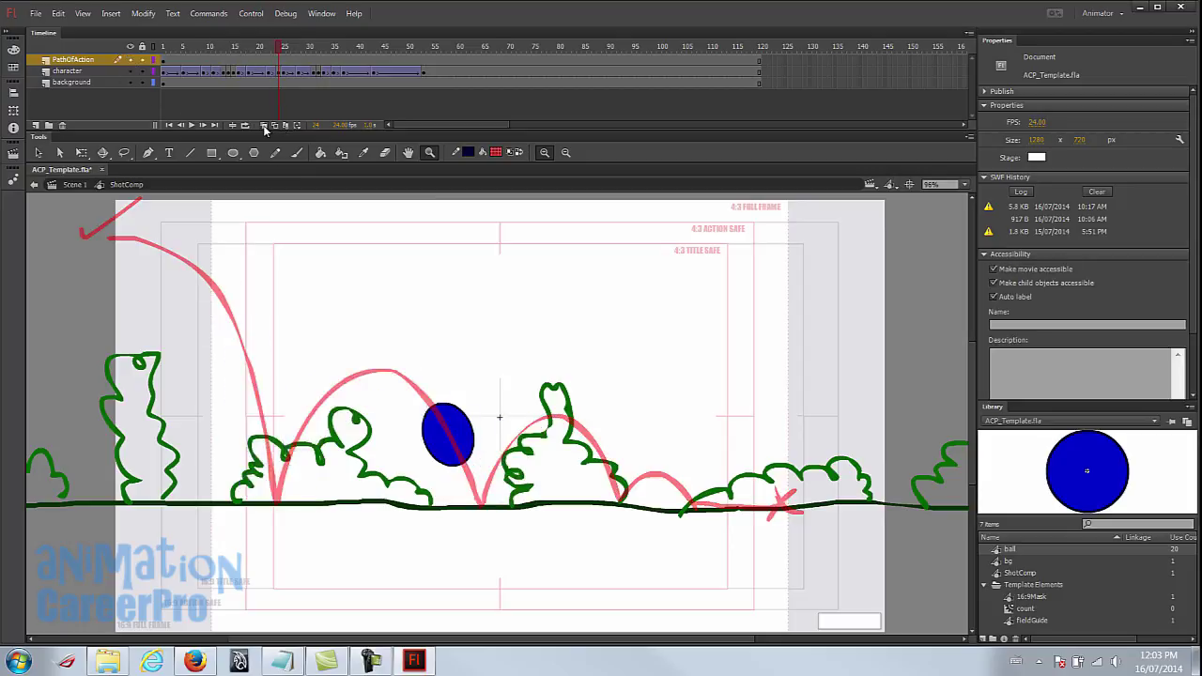
Shift character frames 25 to 53 one frame later and insert a keyframe at frame 25 holding the frame 24 pose.
click(285, 71)
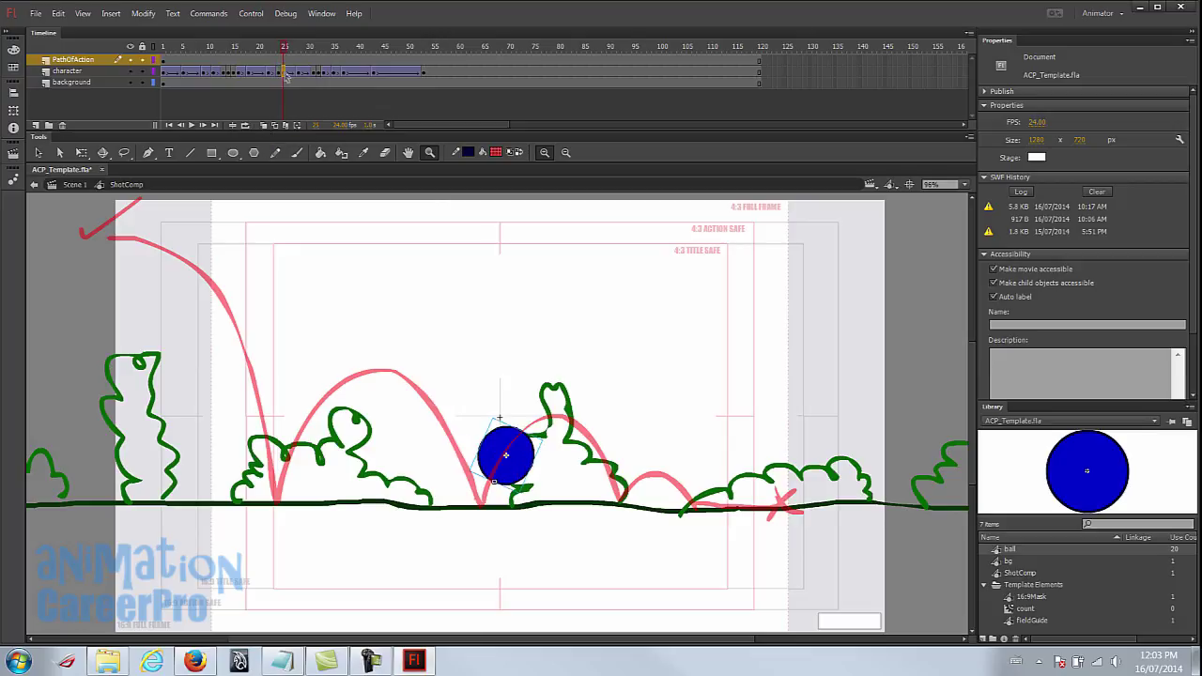
drag(287, 74, 421, 78)
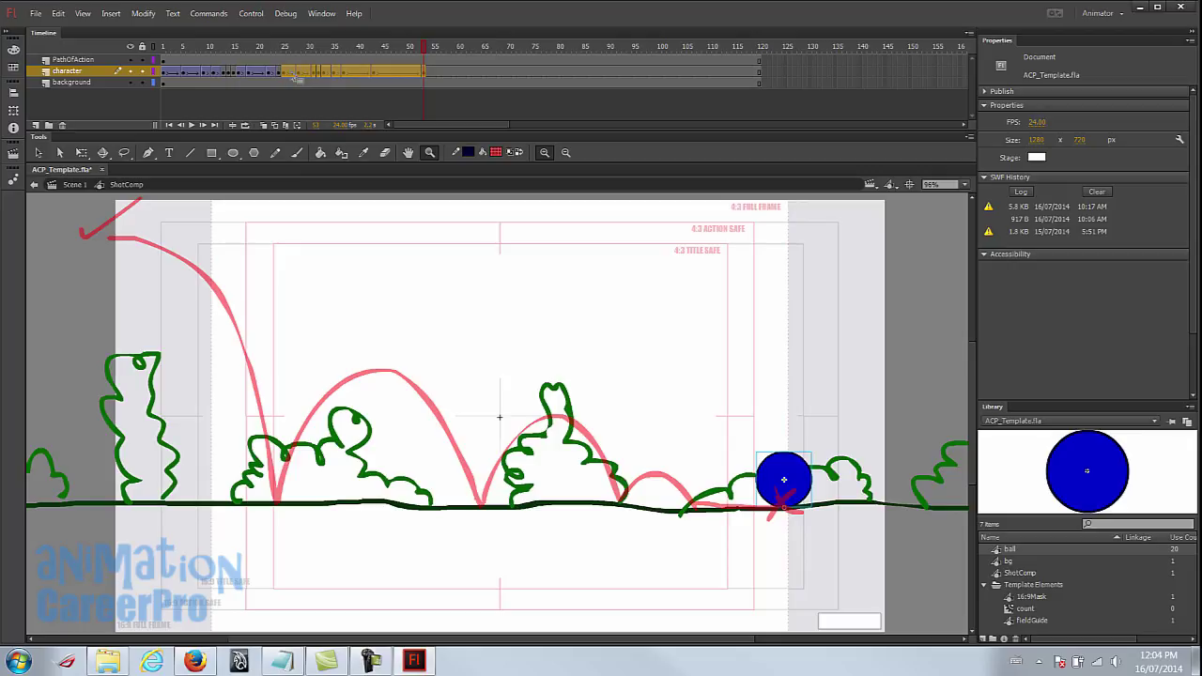
click(297, 75)
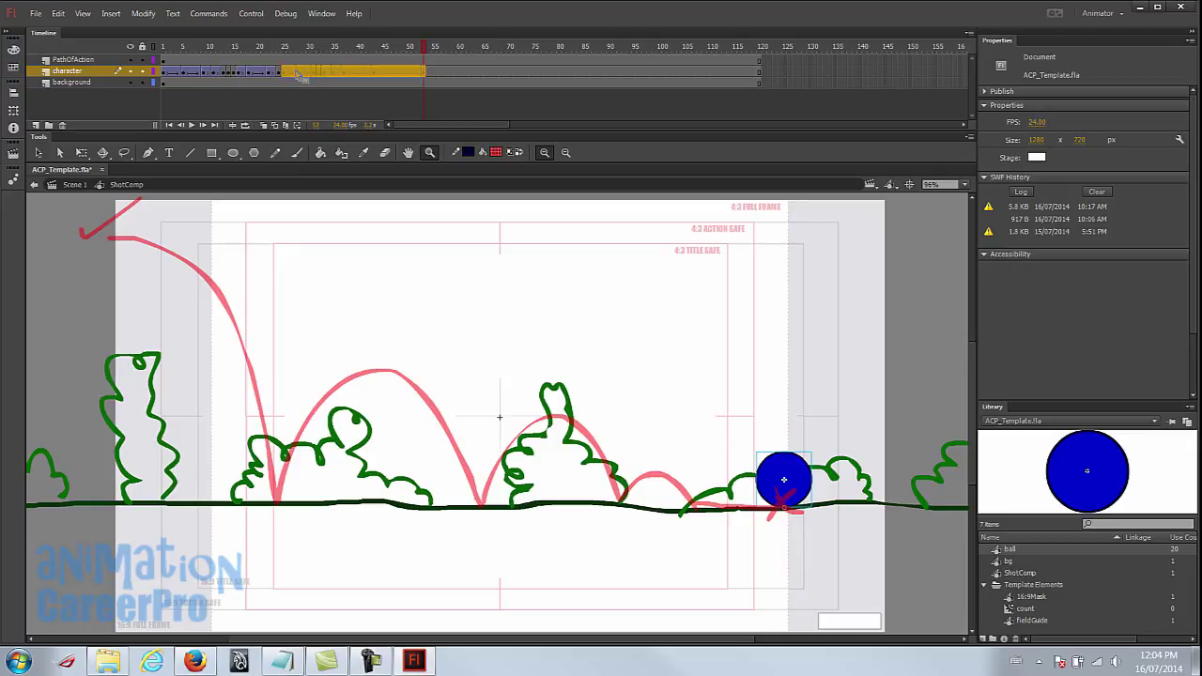
drag(307, 75, 282, 75)
click(286, 75)
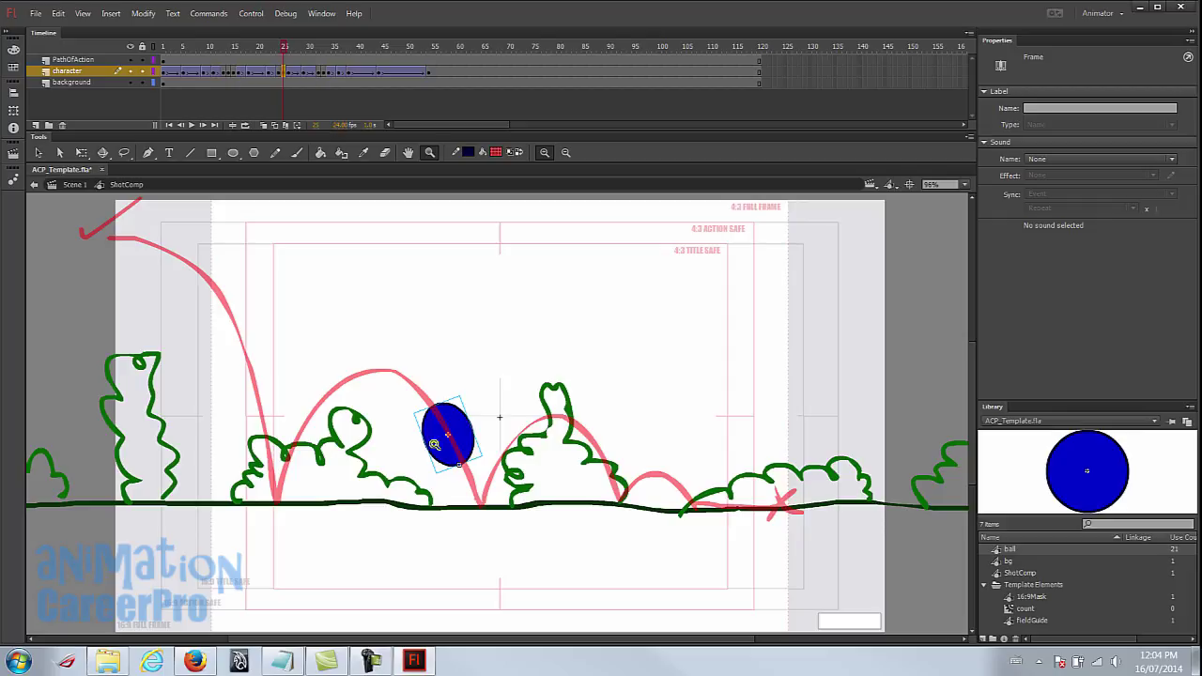
Straighten the frame 25 ball, set it on the ground at the second arc's end, and squash it to about 110 by 79.
key(q)
click(441, 446)
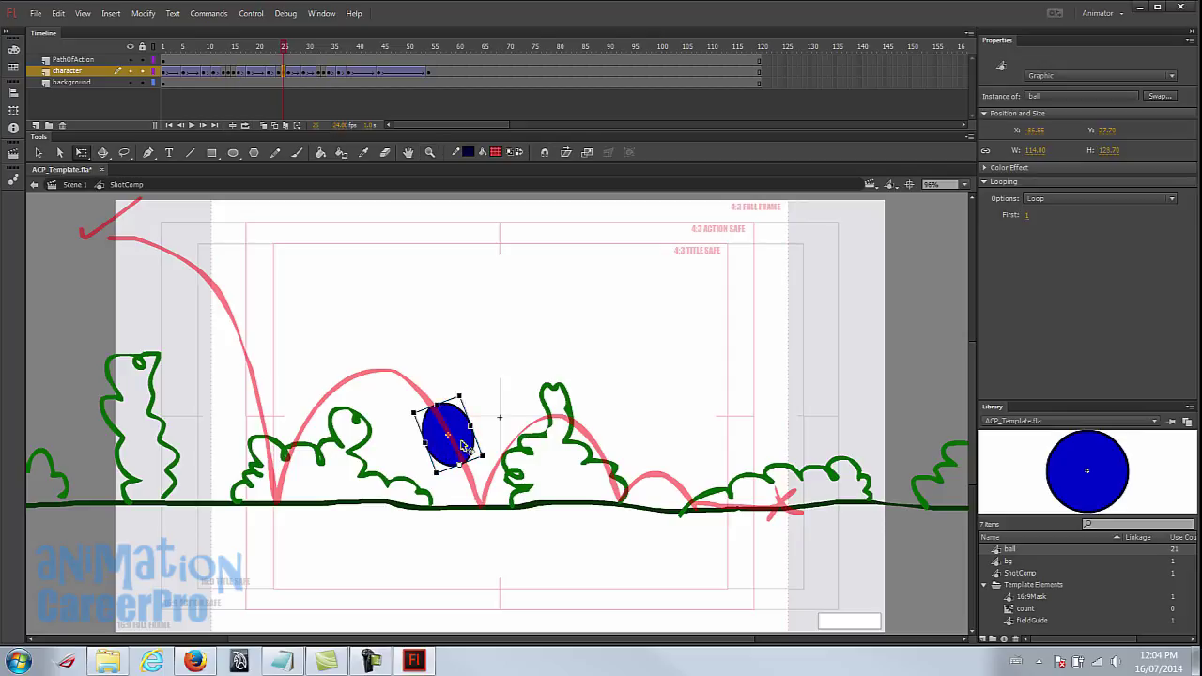
drag(462, 439, 481, 455)
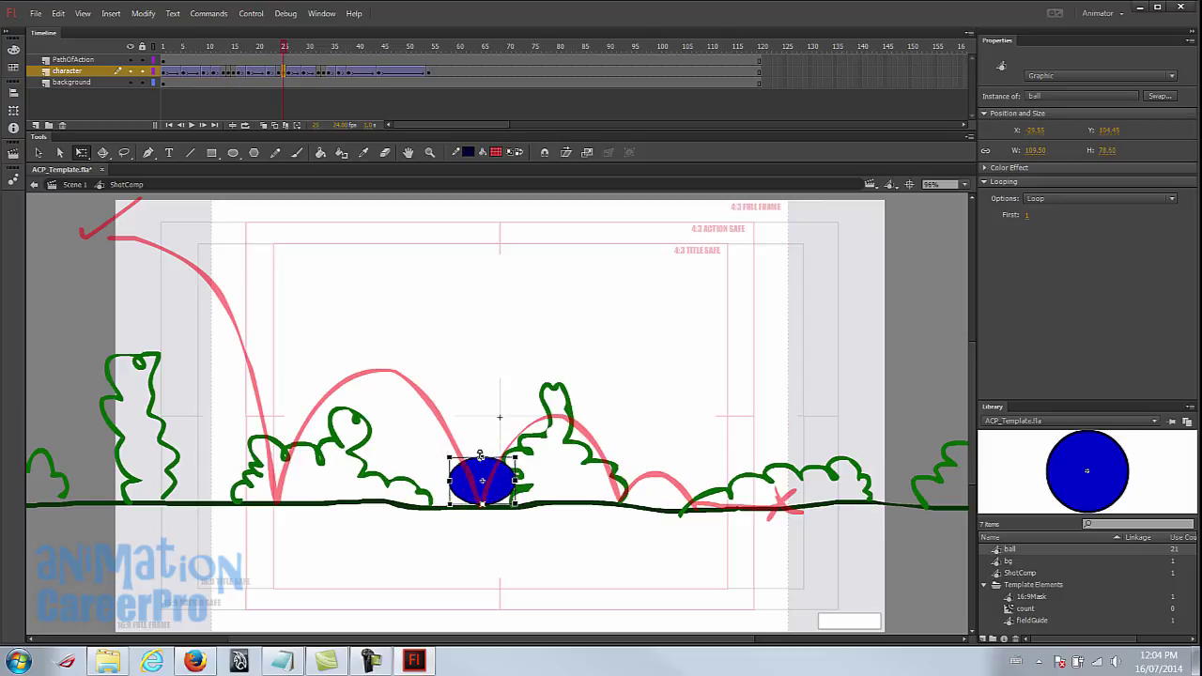
Replay the animation from frame 1 several times and scrub through the second bounce to check its timing.
drag(284, 47, 139, 59)
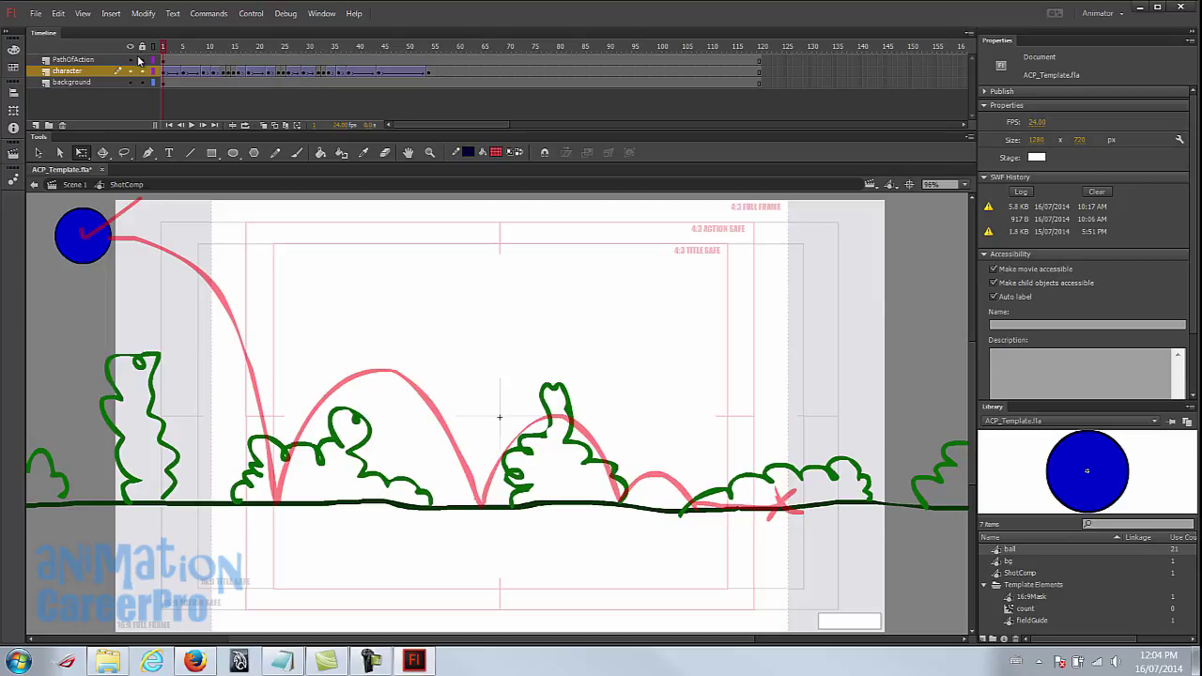
key(Return)
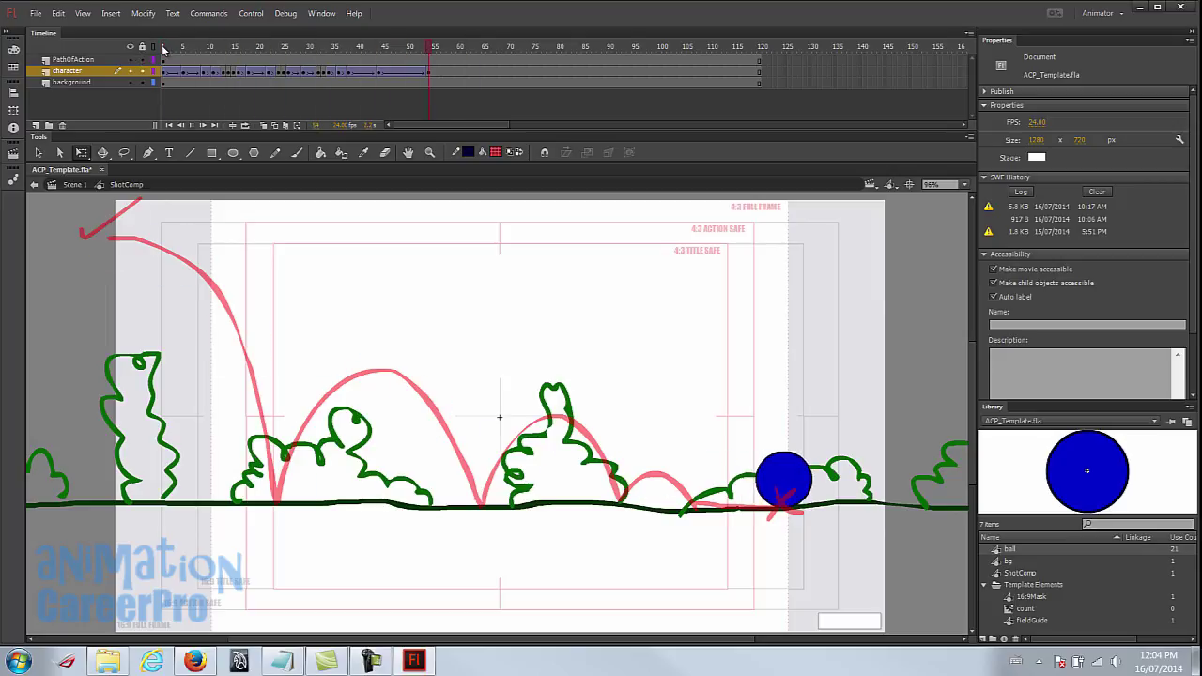
click(162, 44)
key(Return)
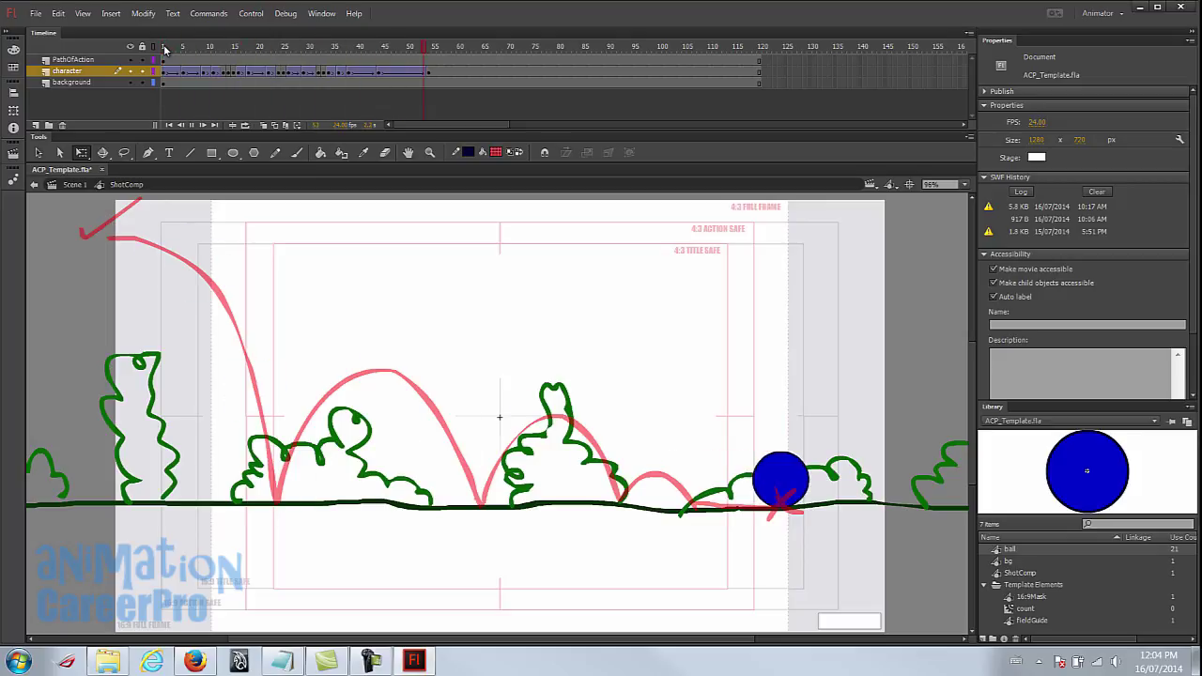
click(163, 46)
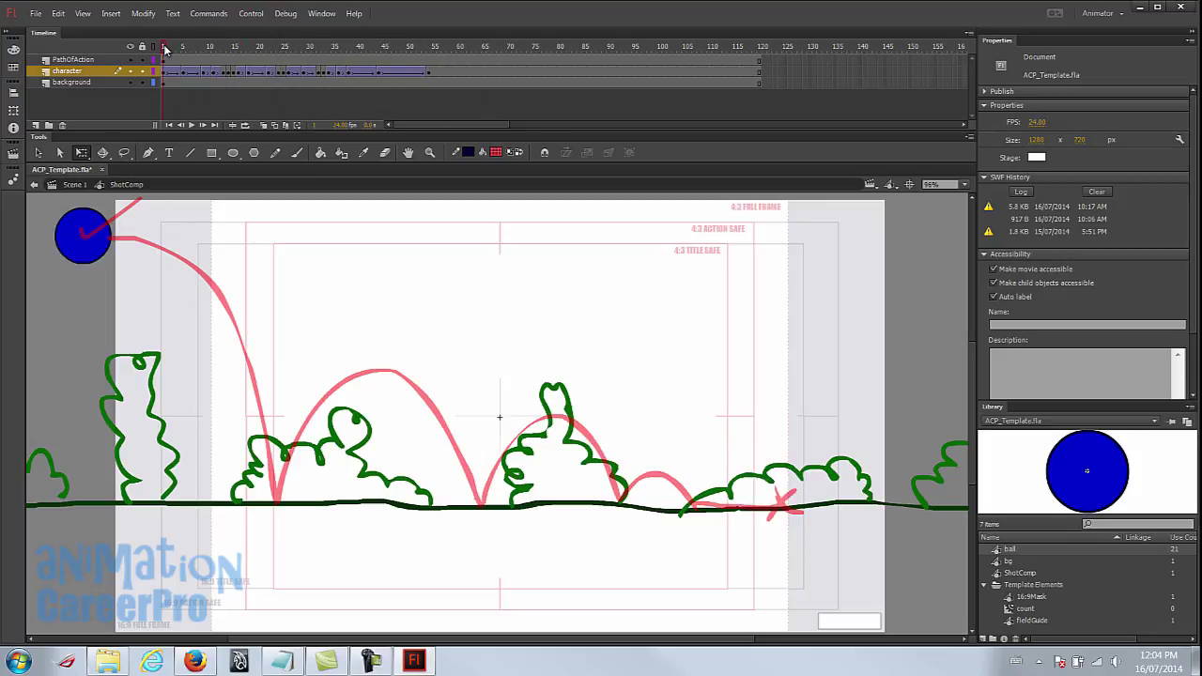
key(Return)
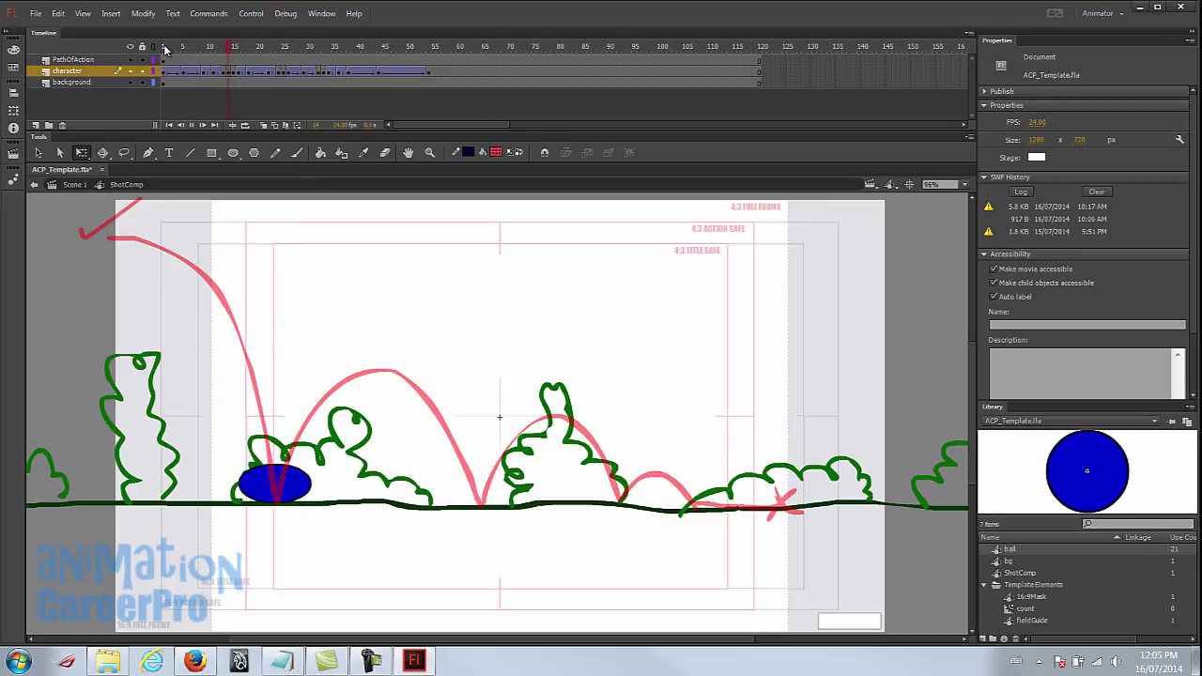
click(164, 46)
drag(163, 44, 219, 79)
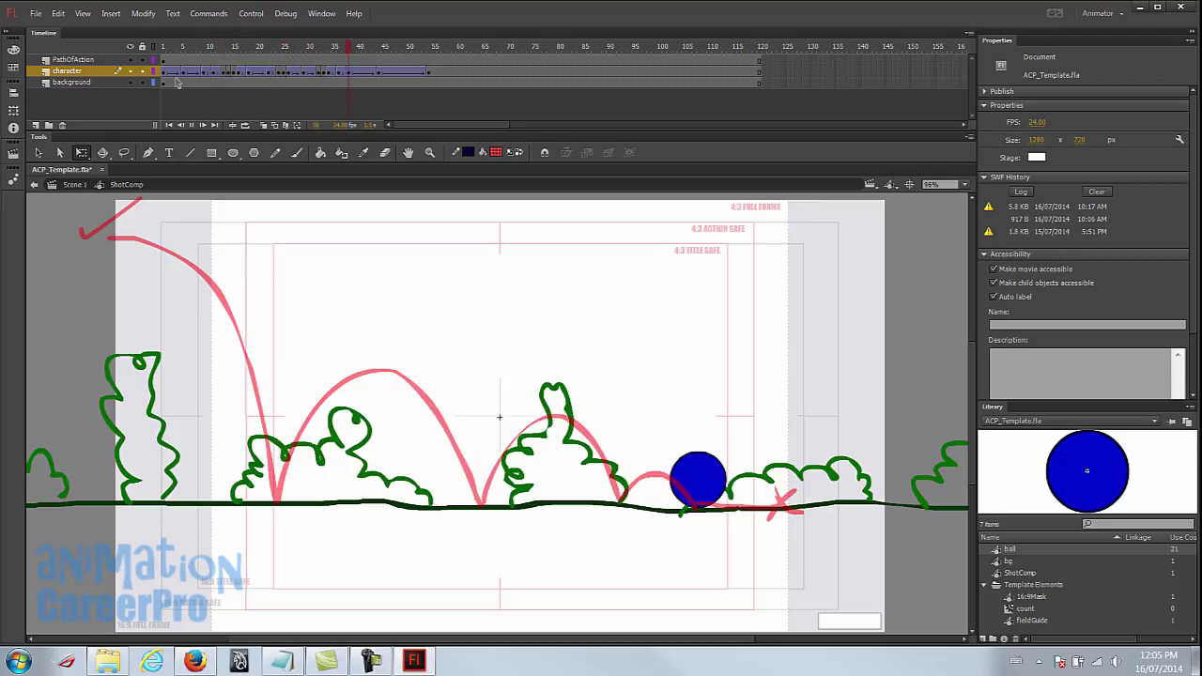
drag(205, 46, 270, 62)
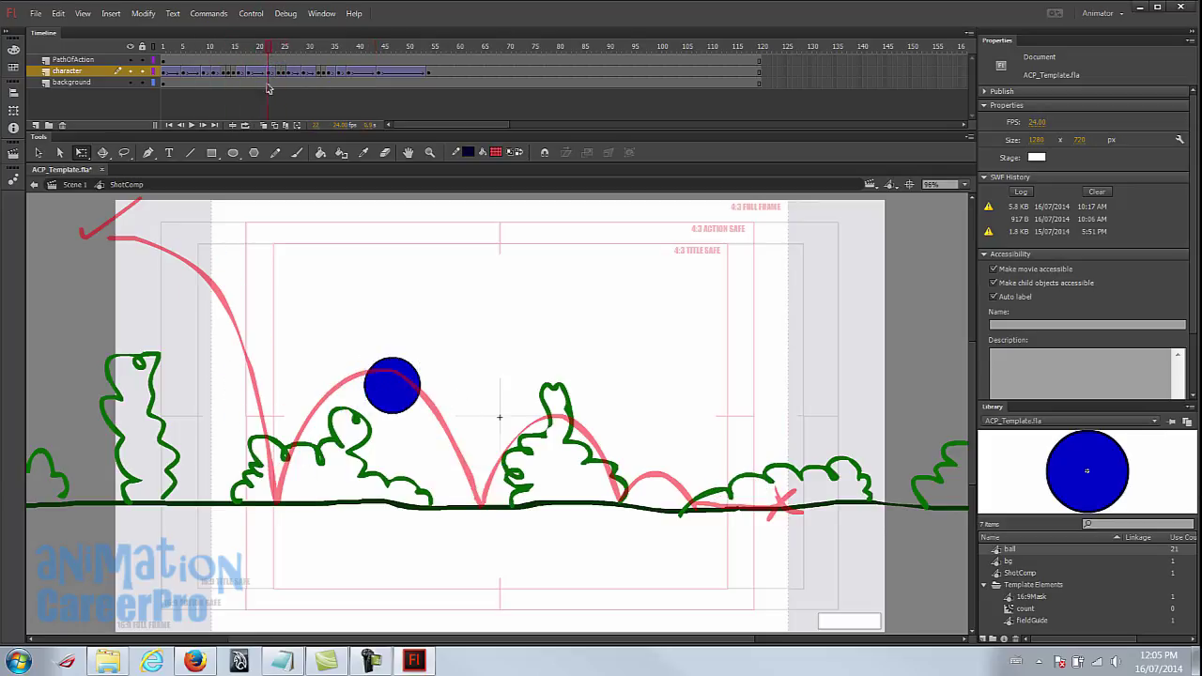
Compare the second arc's poses with onion skinning on and move the frame 24 ball down the path toward the ground contact.
click(270, 79)
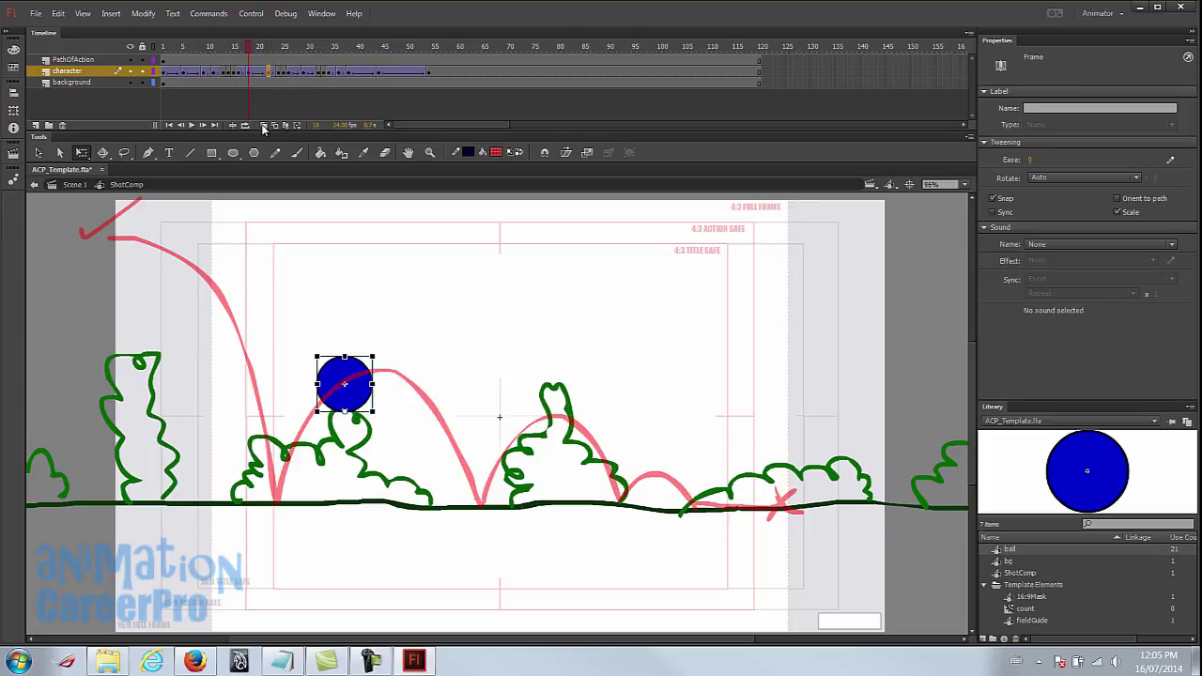
click(264, 126)
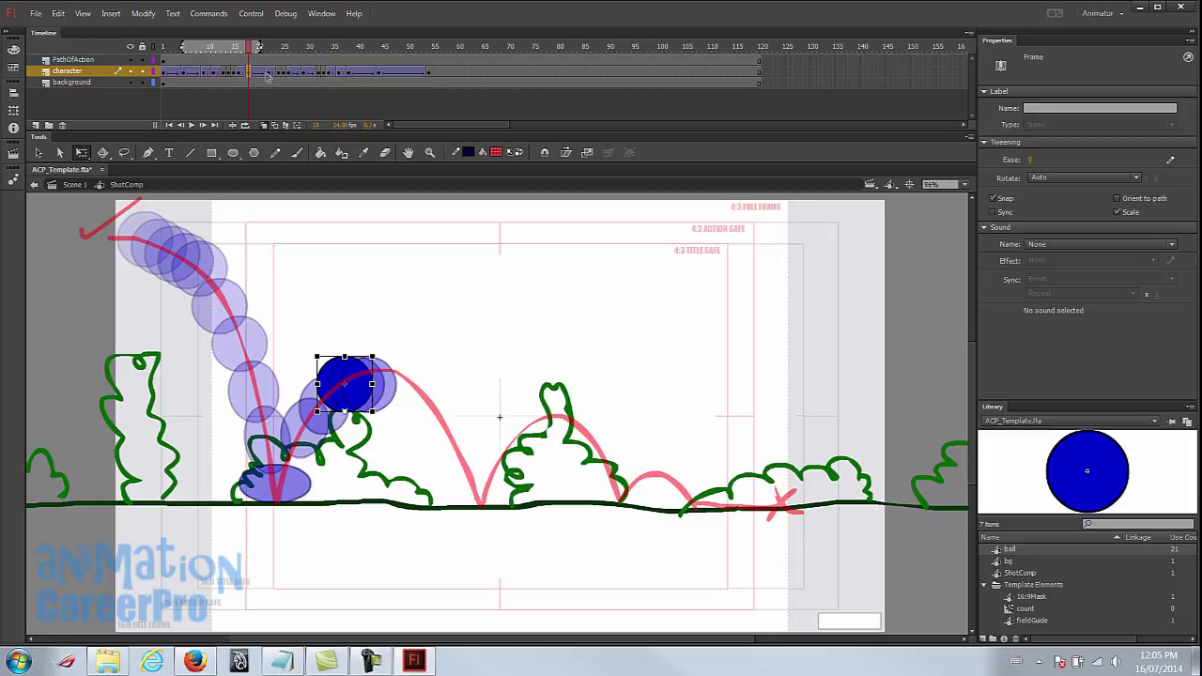
click(270, 77)
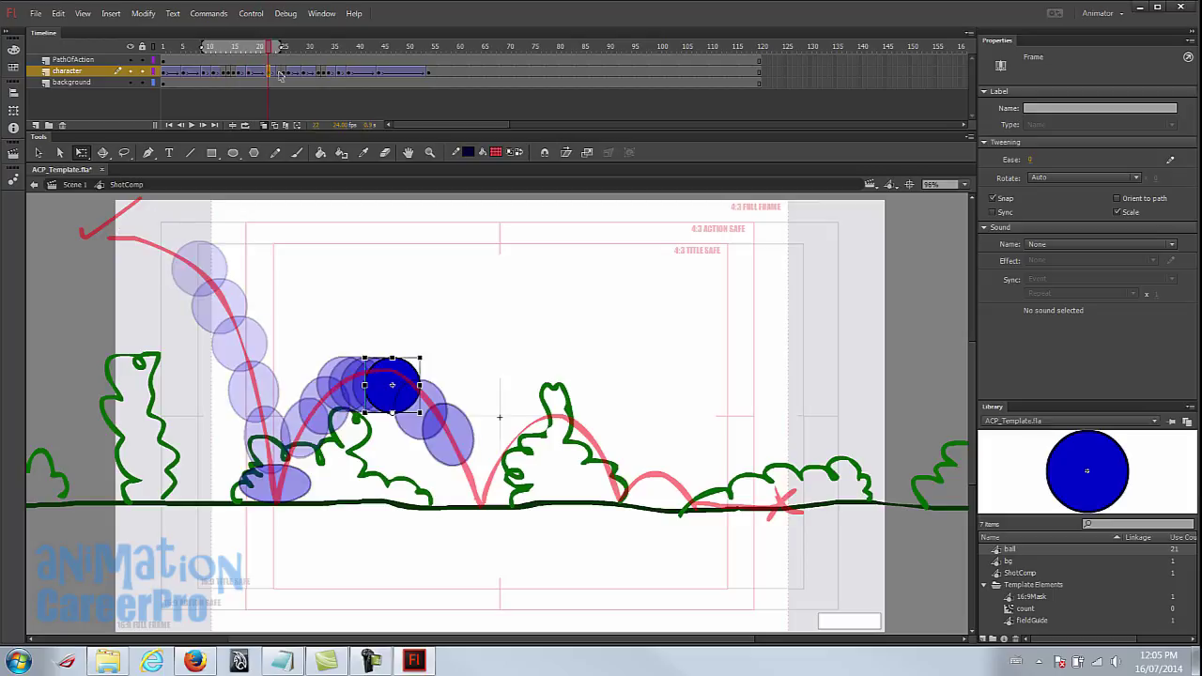
click(280, 75)
click(242, 75)
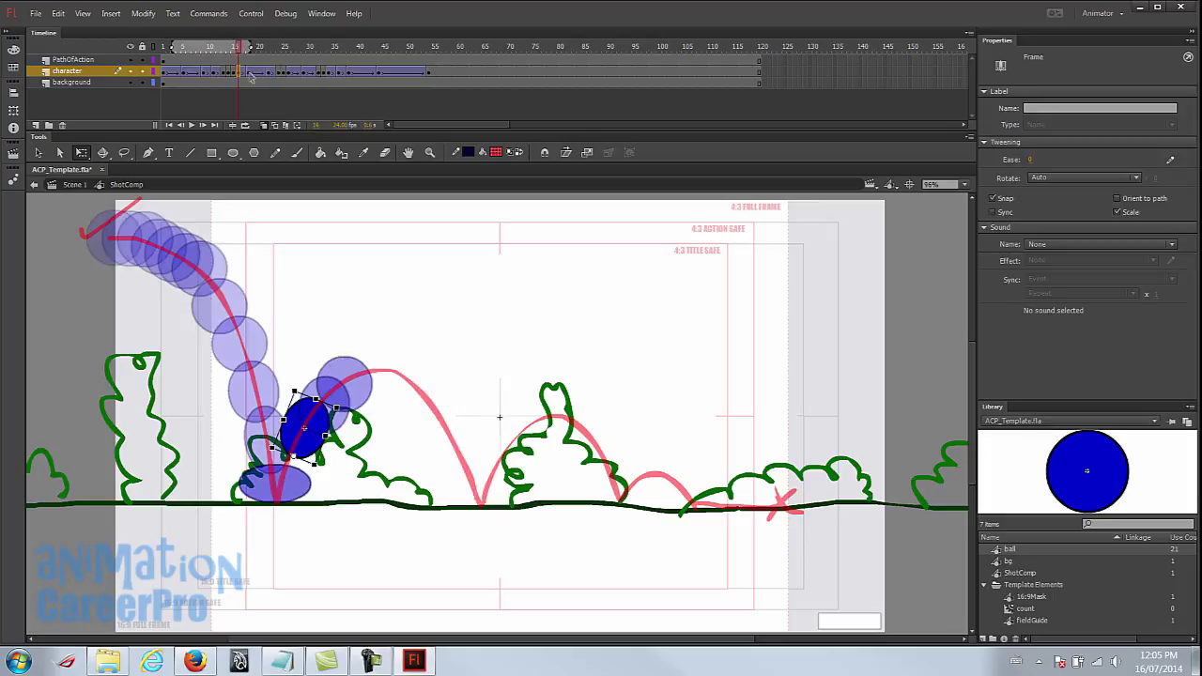
click(252, 78)
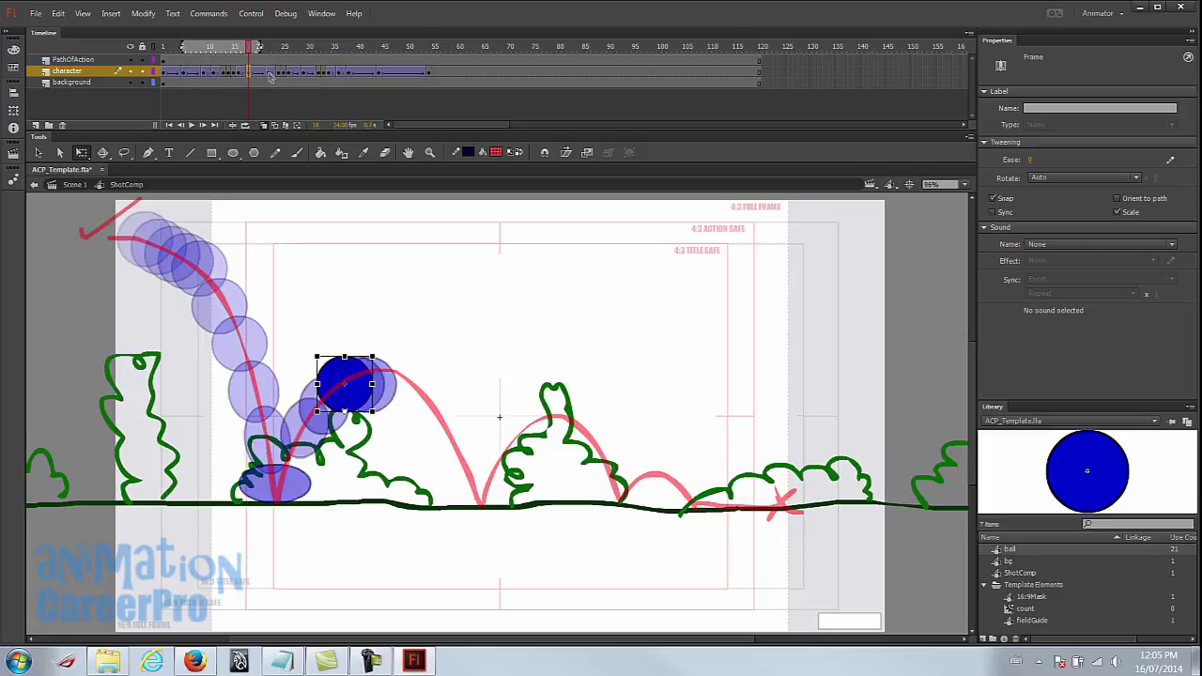
click(270, 76)
click(284, 80)
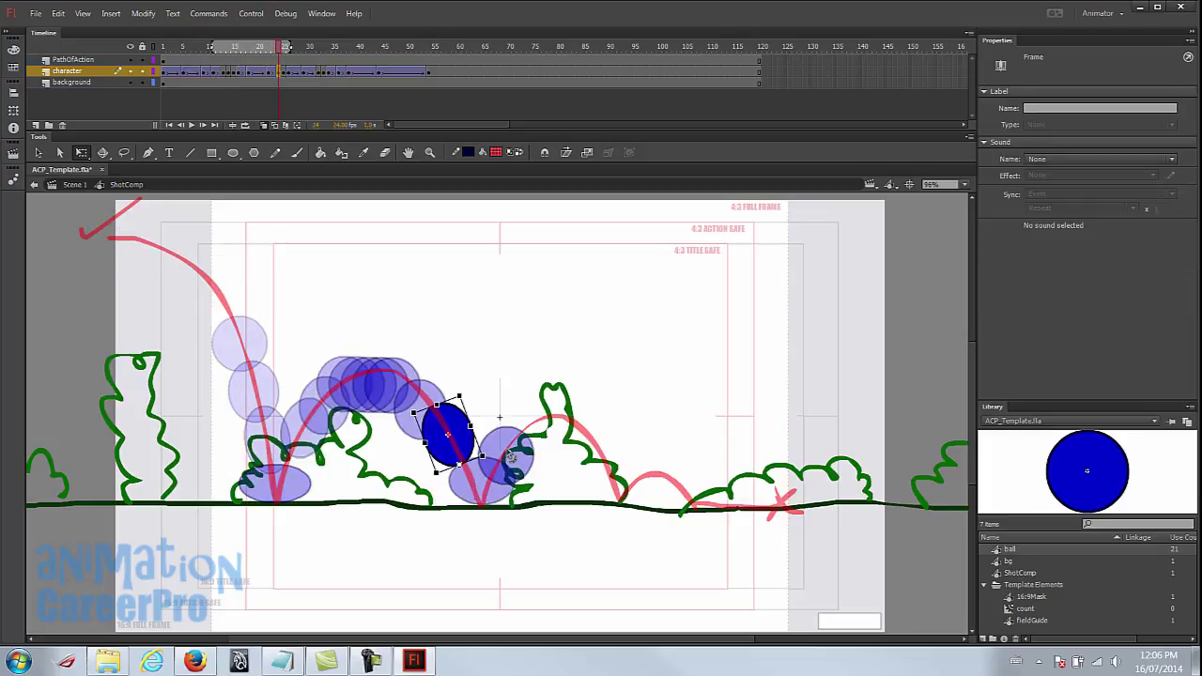
drag(455, 424, 466, 439)
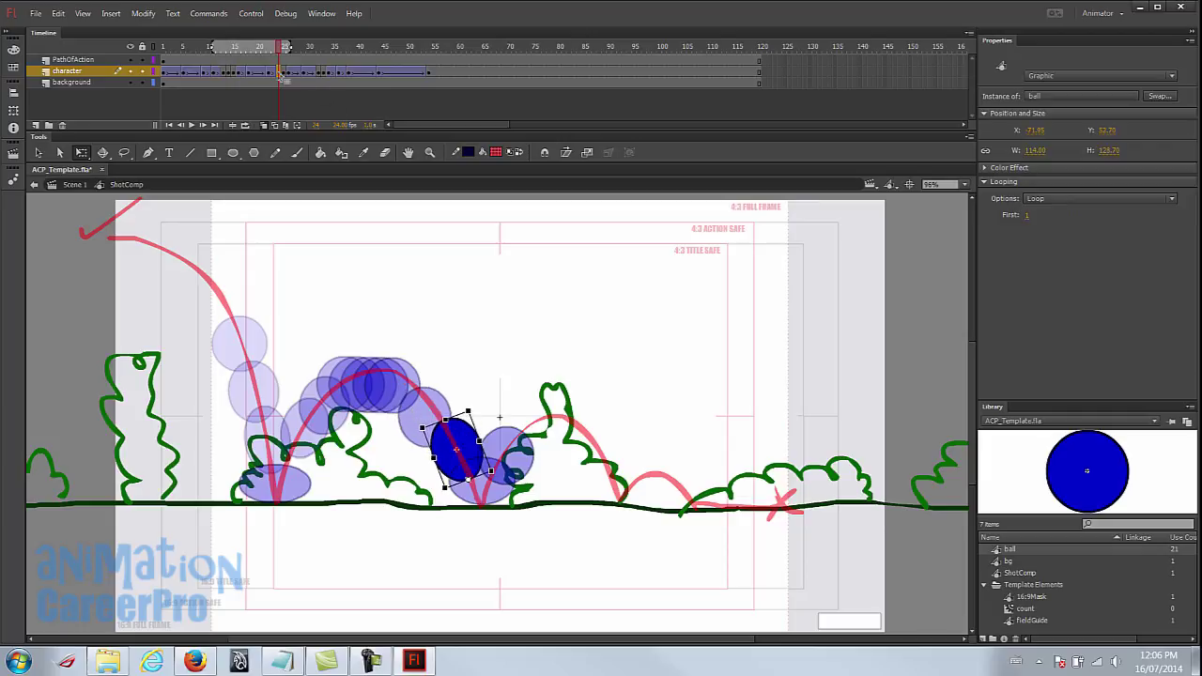
Play the animation from frame 1 and go back to frame 24 on the character layer to review the ball's spacing.
click(168, 49)
key(Return)
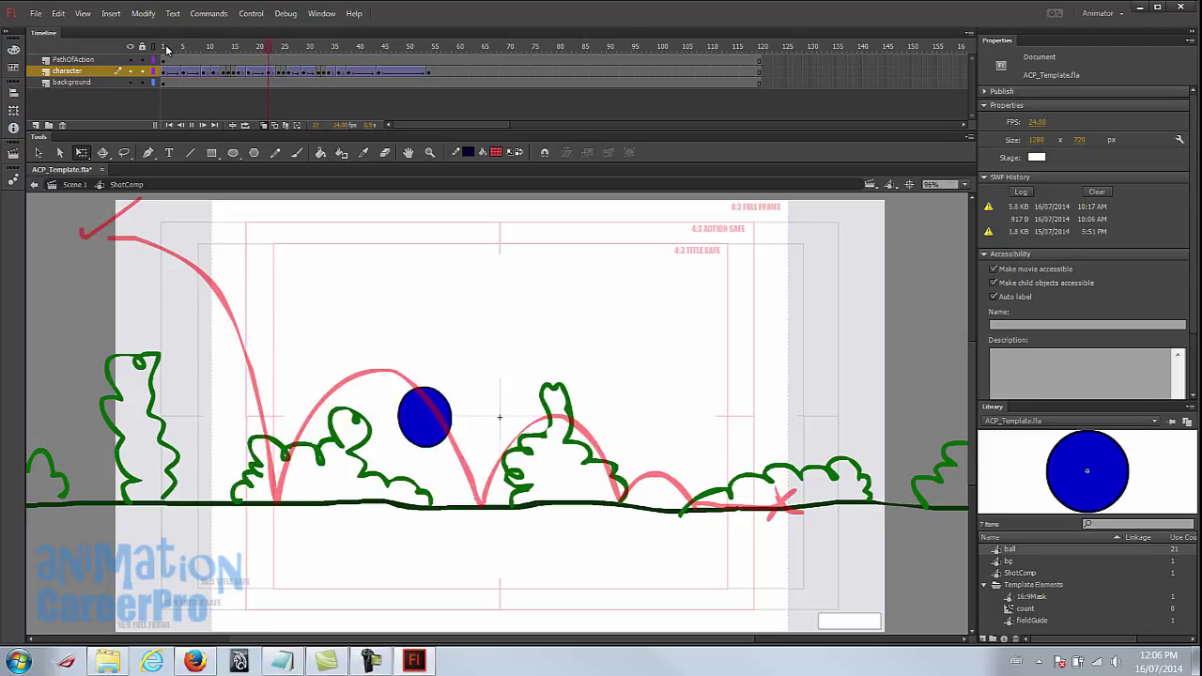
click(266, 49)
click(281, 76)
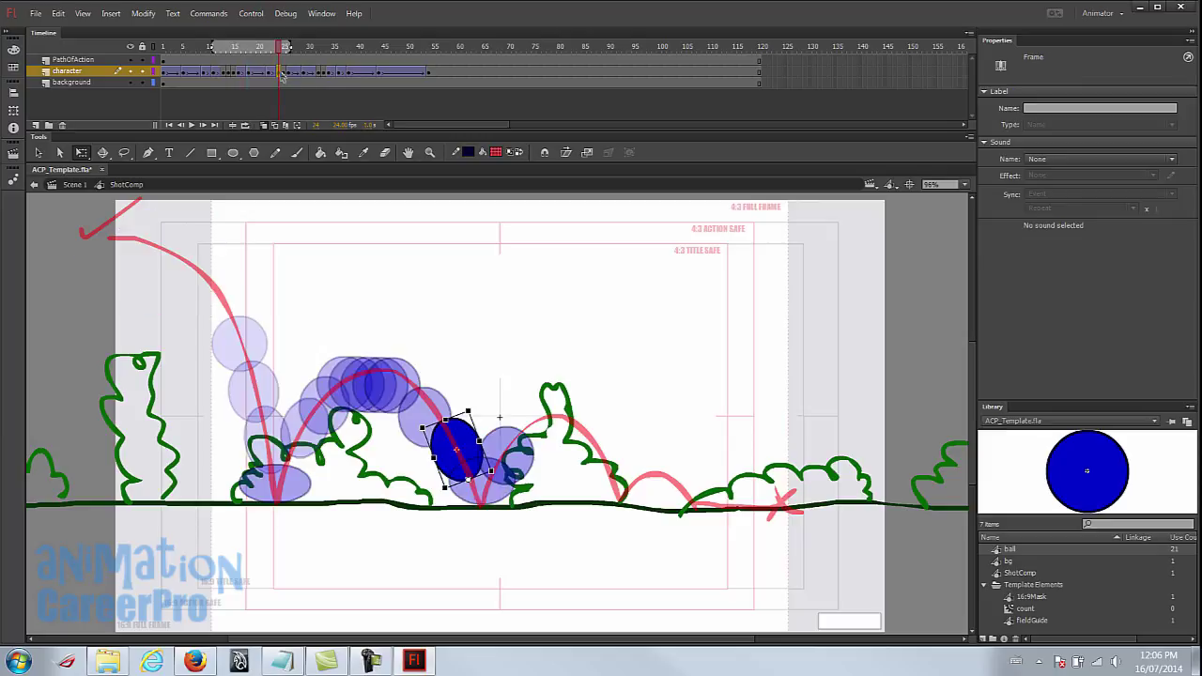
Shift the character layer's keyframes from frame 24 through the end of the animation one frame later.
click(272, 73)
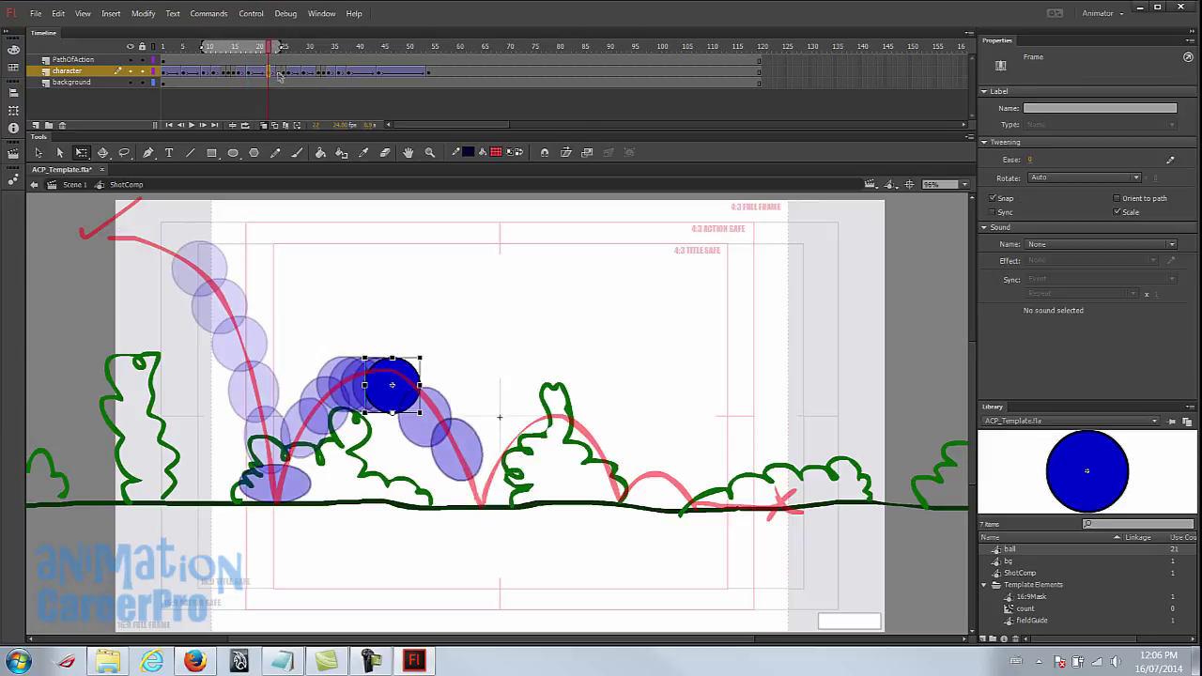
click(282, 75)
click(286, 74)
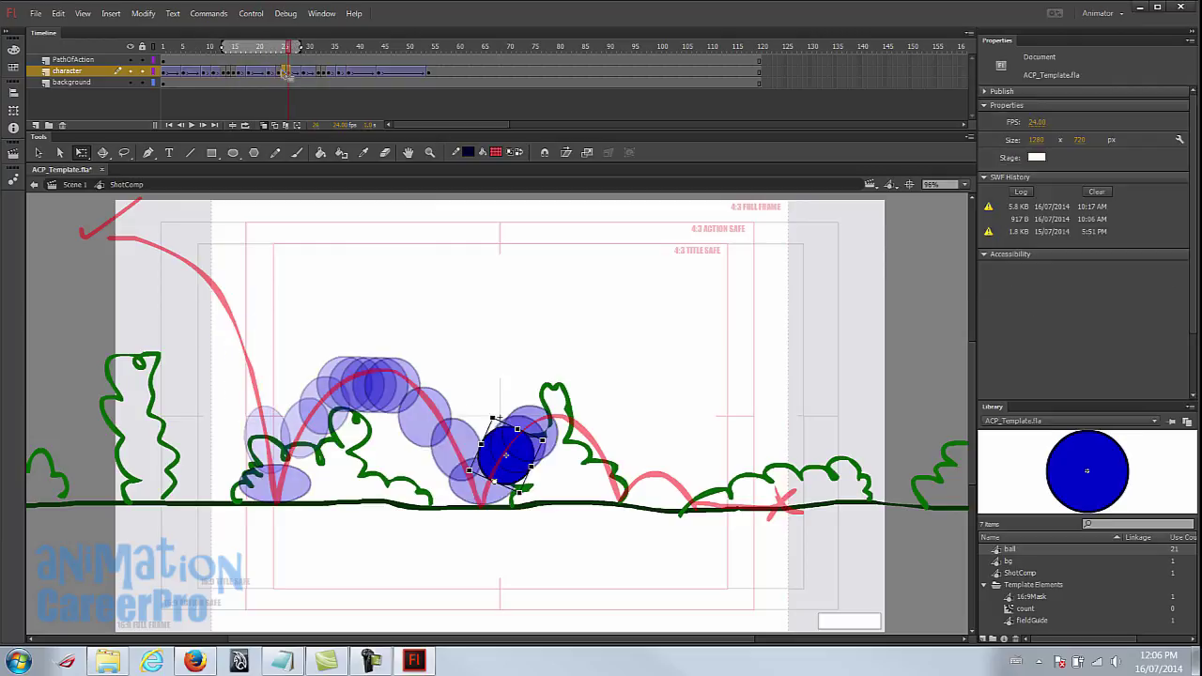
drag(284, 75, 433, 77)
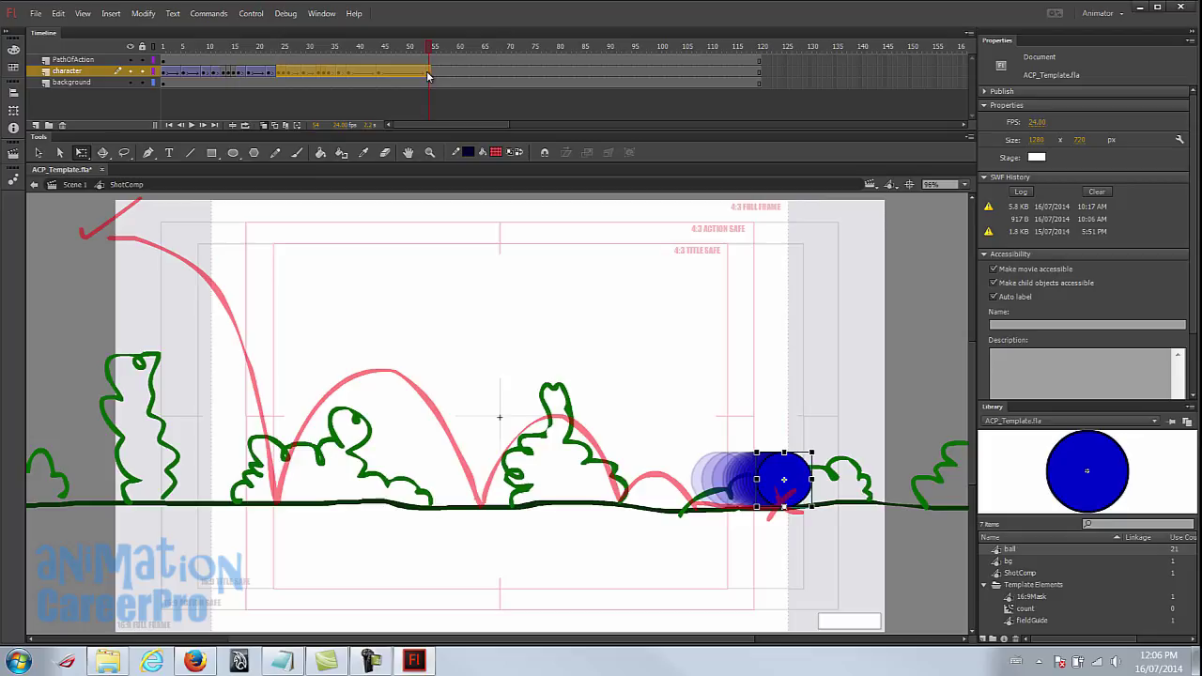
click(294, 77)
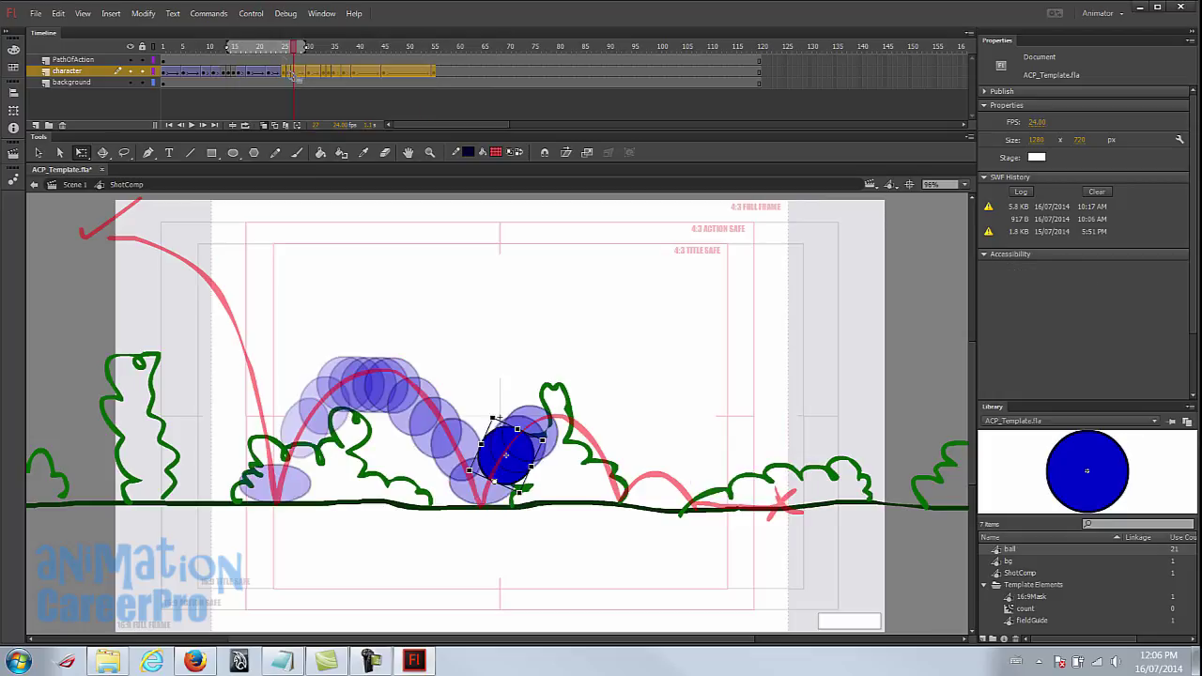
Replay the animation from frame 1 and examine the second arc's ball spacing between frames 18 and 22.
drag(282, 55, 271, 58)
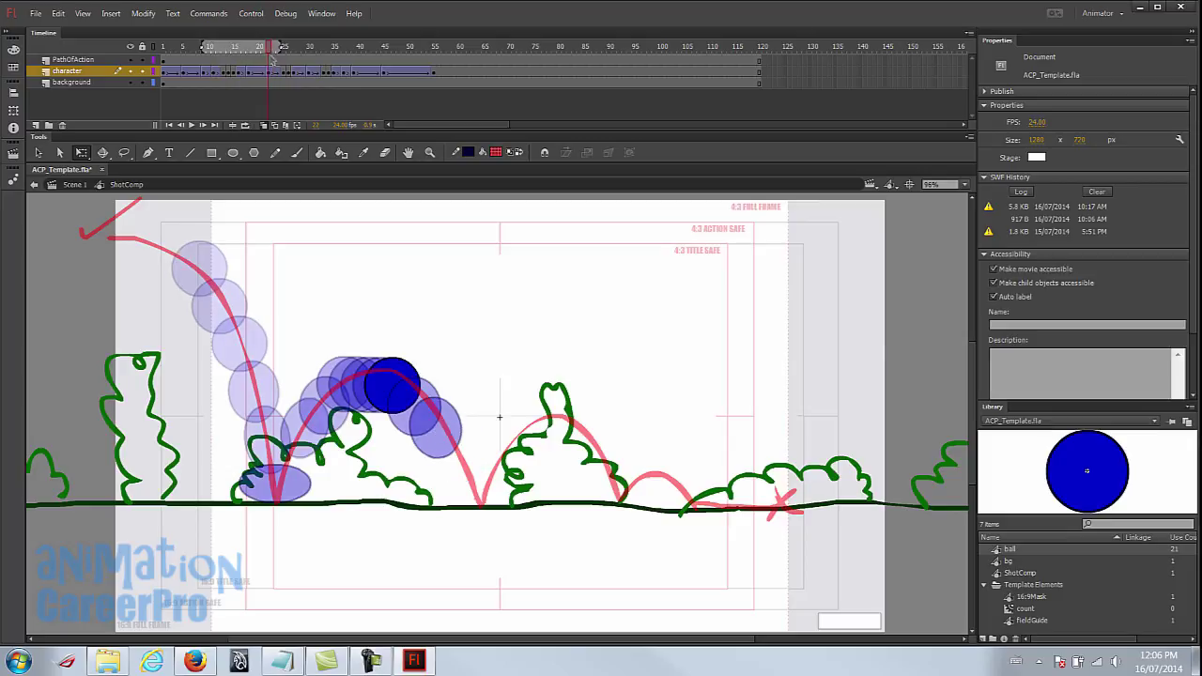
click(165, 47)
key(Return)
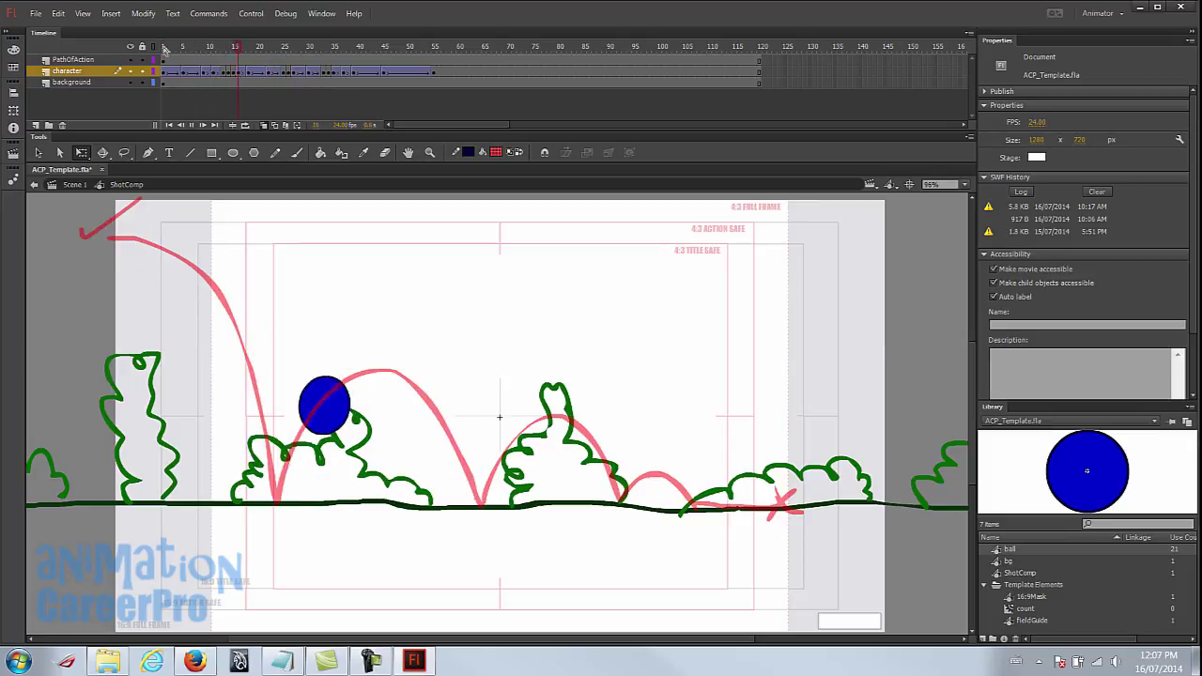
drag(165, 47, 262, 60)
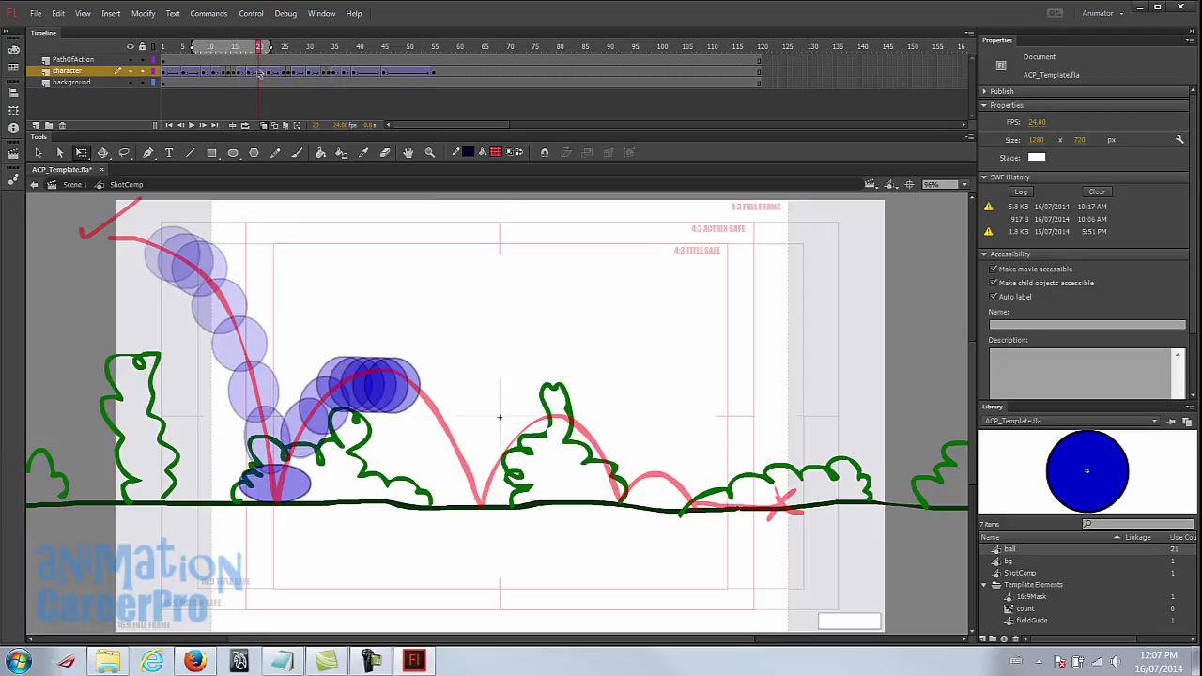
click(259, 72)
click(250, 73)
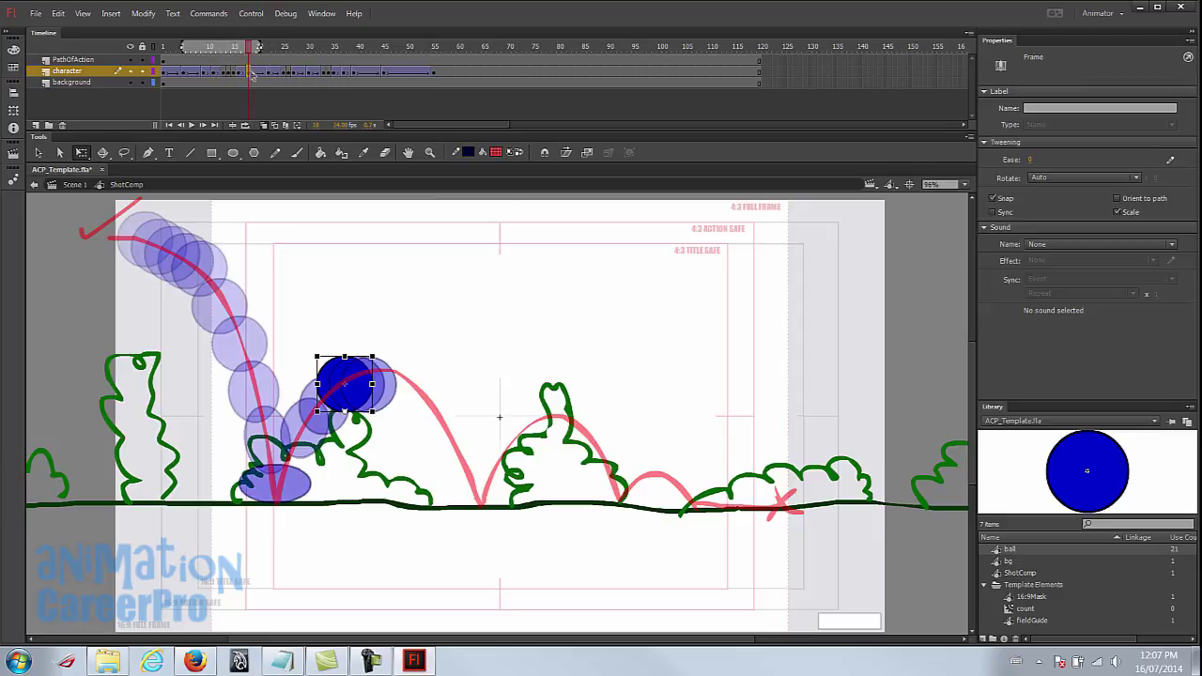
key(period)
key(period)
key(period)
key(period)
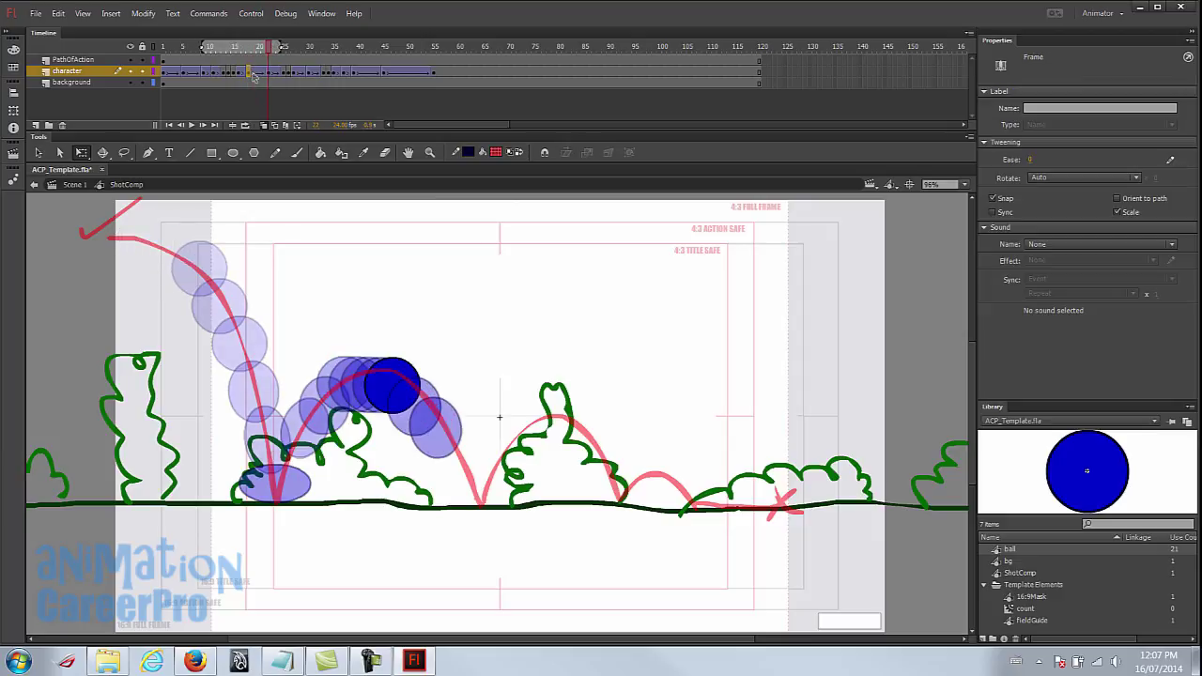
click(253, 77)
Add a keyframe at frame 20 on the character layer and nudge its ball up about 14 px with onion skinning on.
click(263, 126)
drag(256, 76, 267, 83)
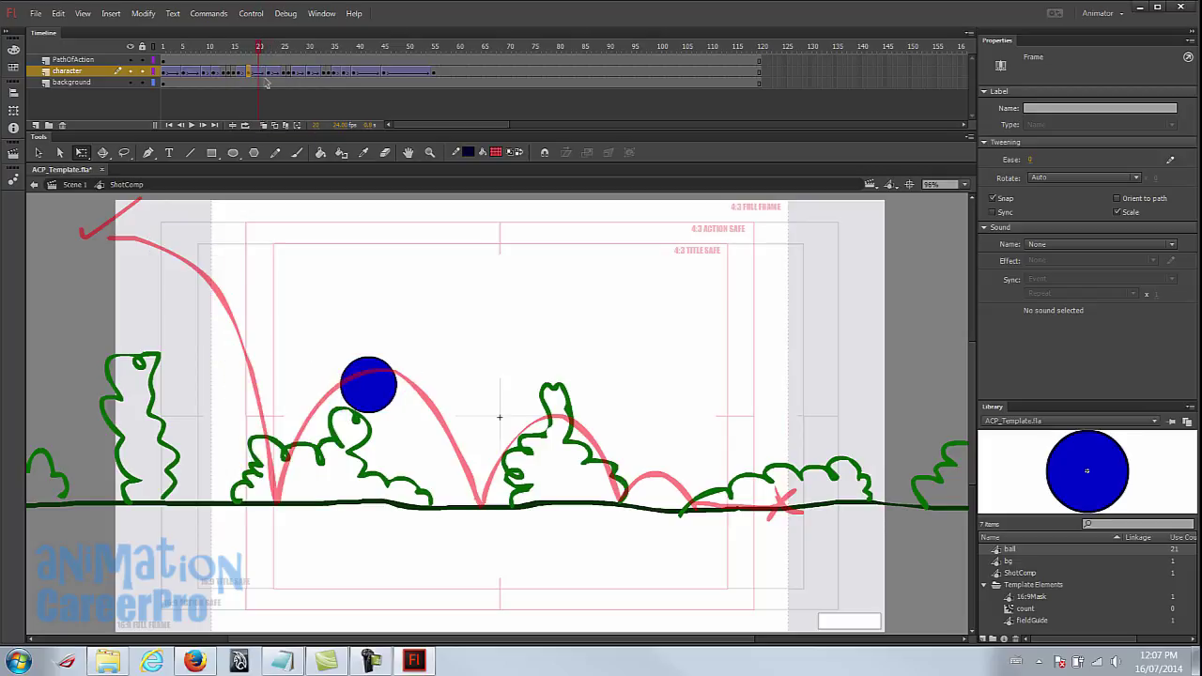
click(373, 394)
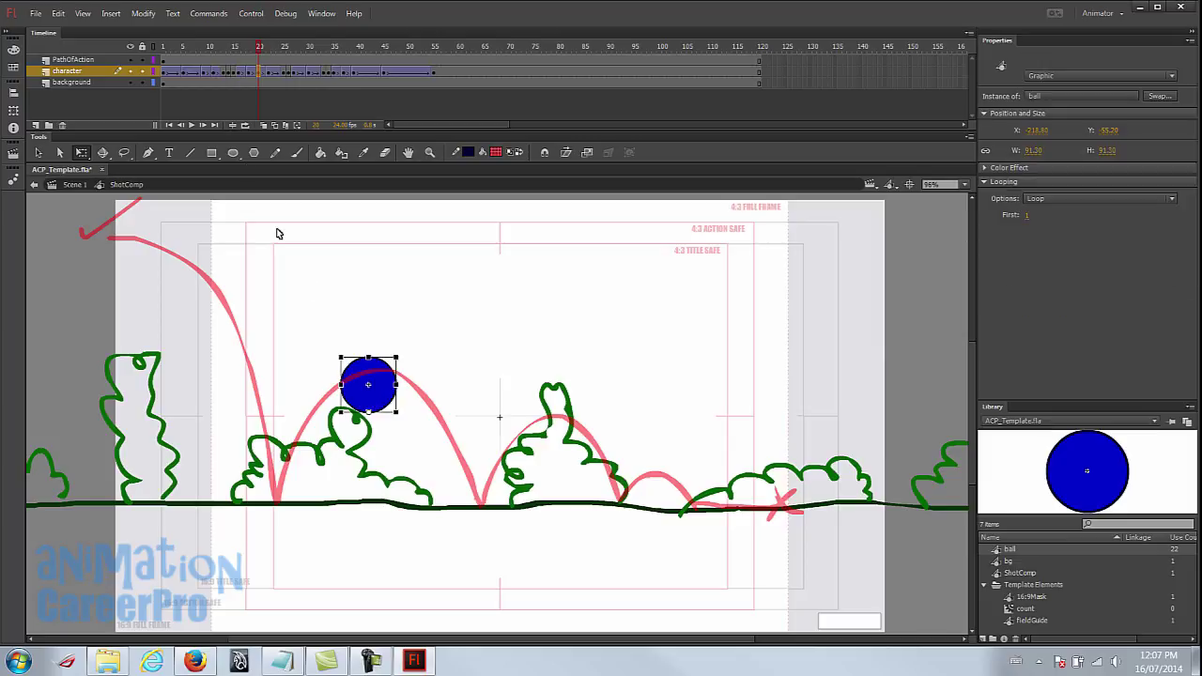
click(265, 126)
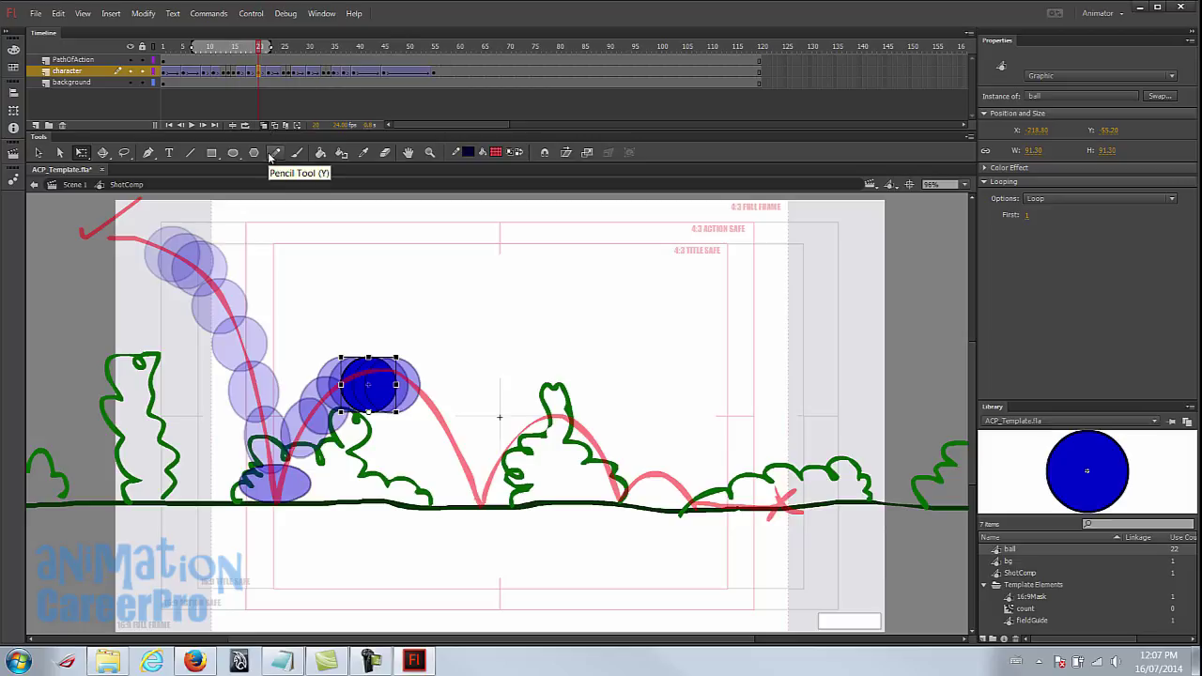
key(Up)
key(Up)
key(Up)
key(Up)
key(Up)
key(Up)
key(Up)
key(Up)
key(Up)
key(Up)
key(Up)
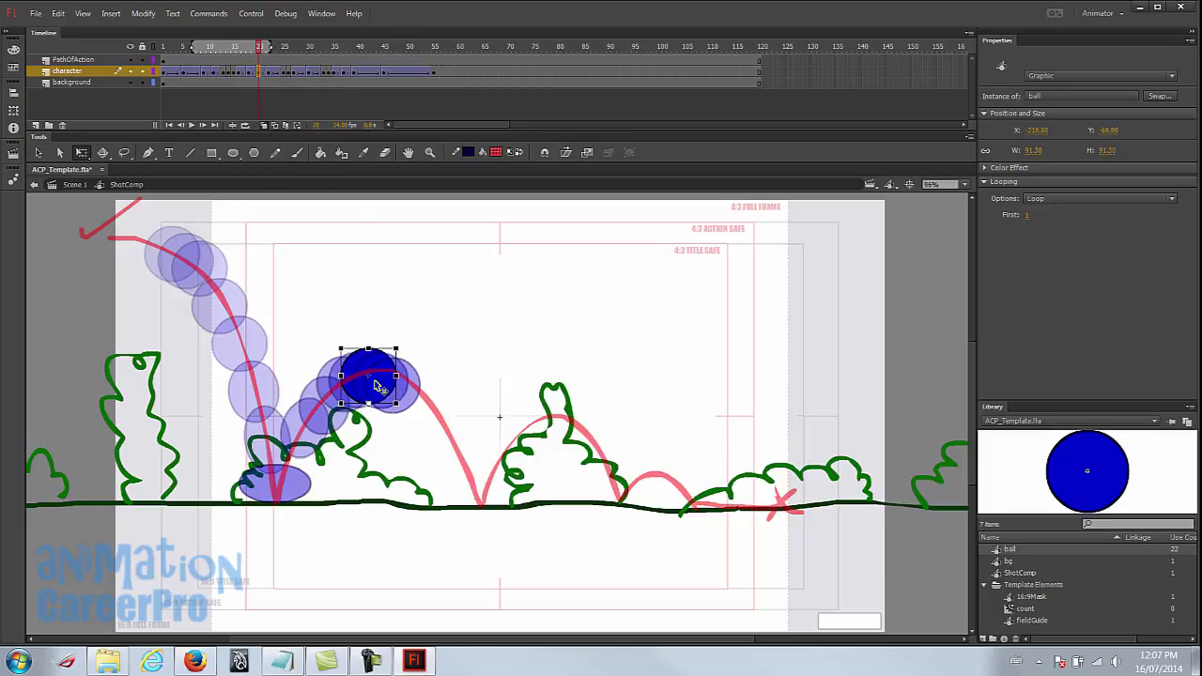
Move the frame 22 ball forward along the second arc and check its spacing against the poses through frame 25.
drag(257, 48, 268, 48)
drag(398, 382, 404, 380)
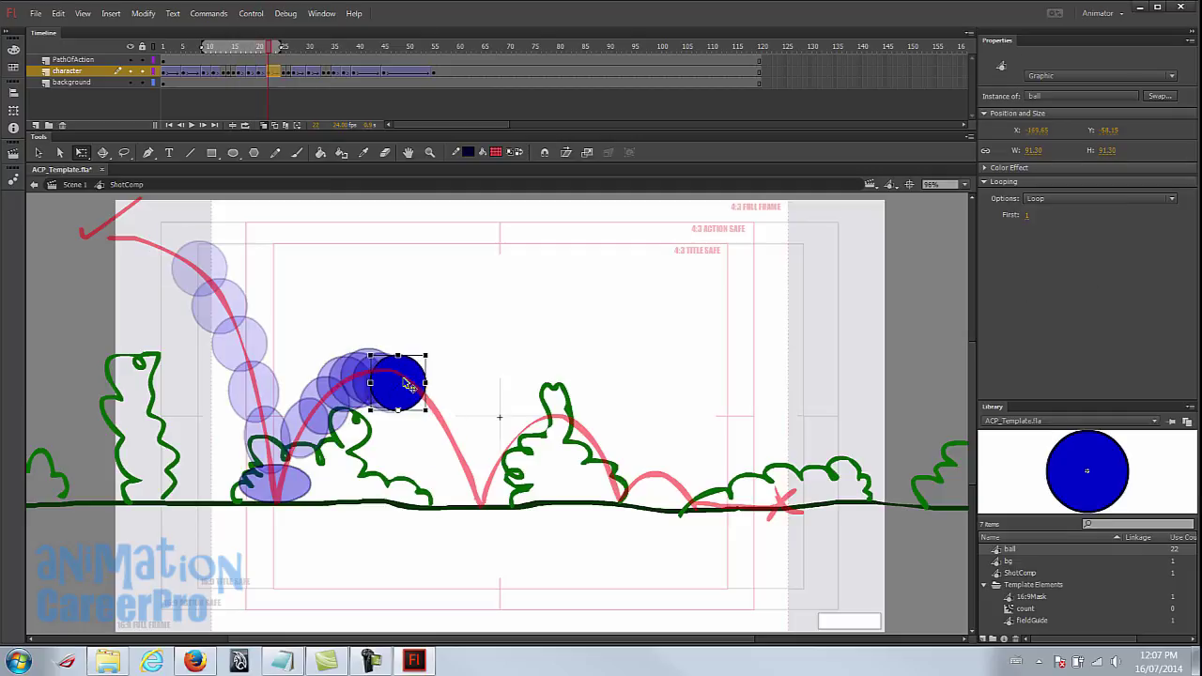
click(252, 74)
drag(260, 77, 274, 78)
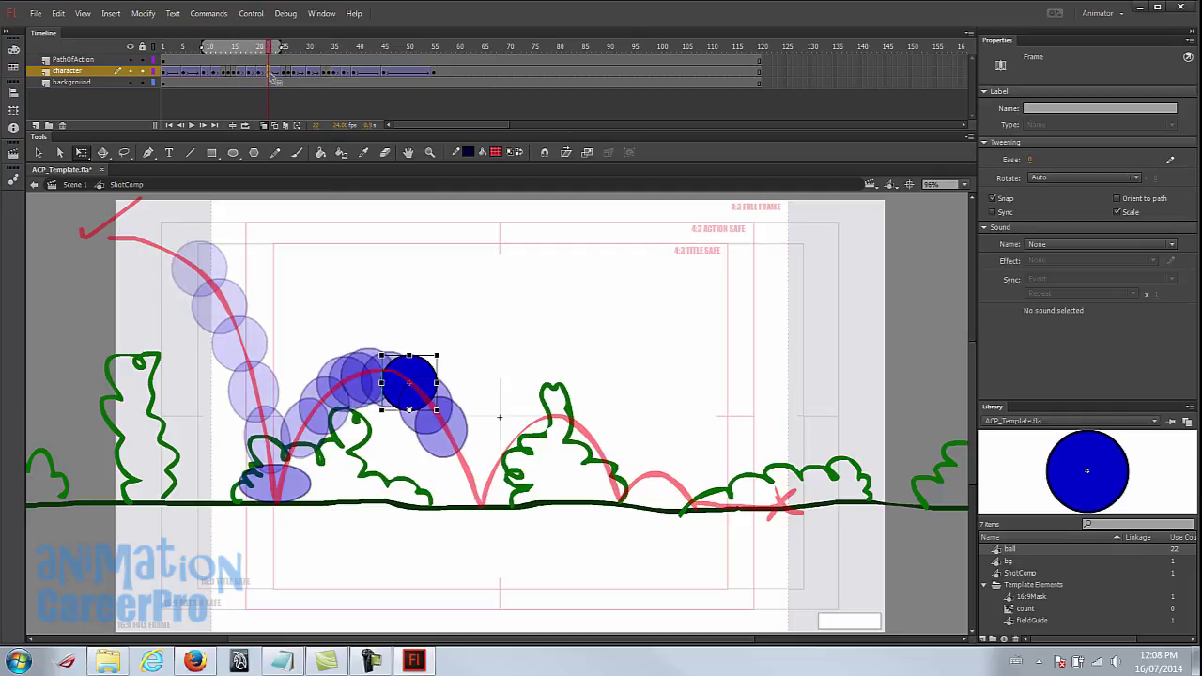
click(286, 80)
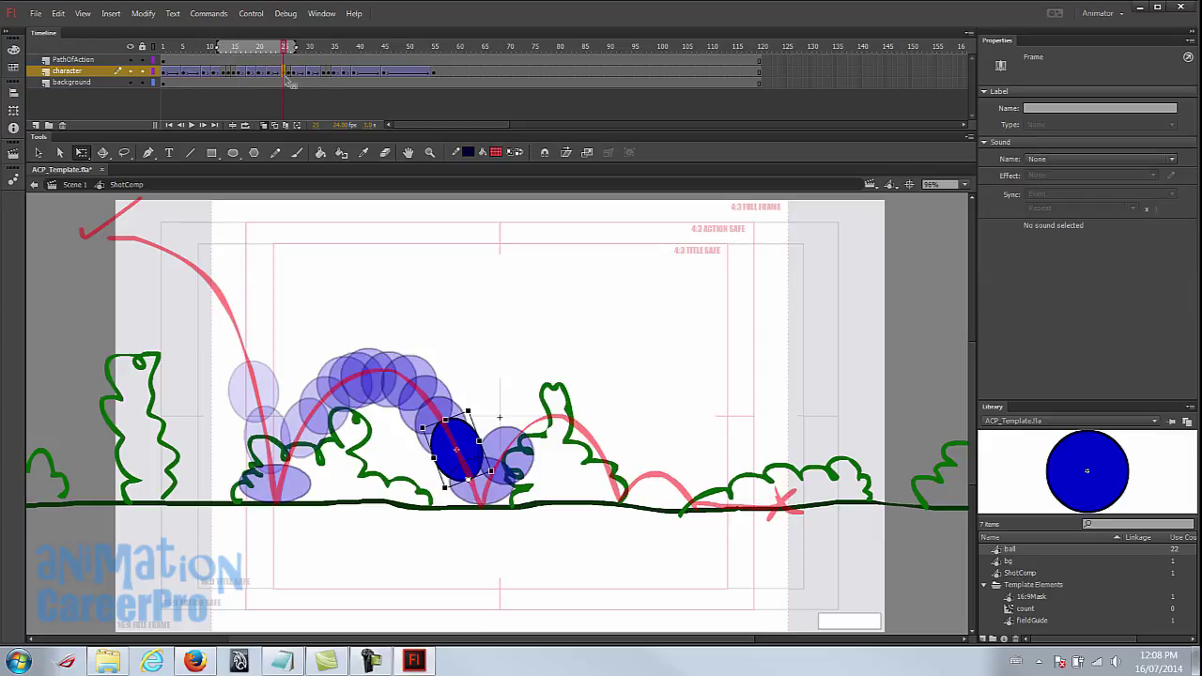
Play the animation from frame 1 and scrub to frame 24 to review the second arc's spacing.
click(166, 47)
key(Return)
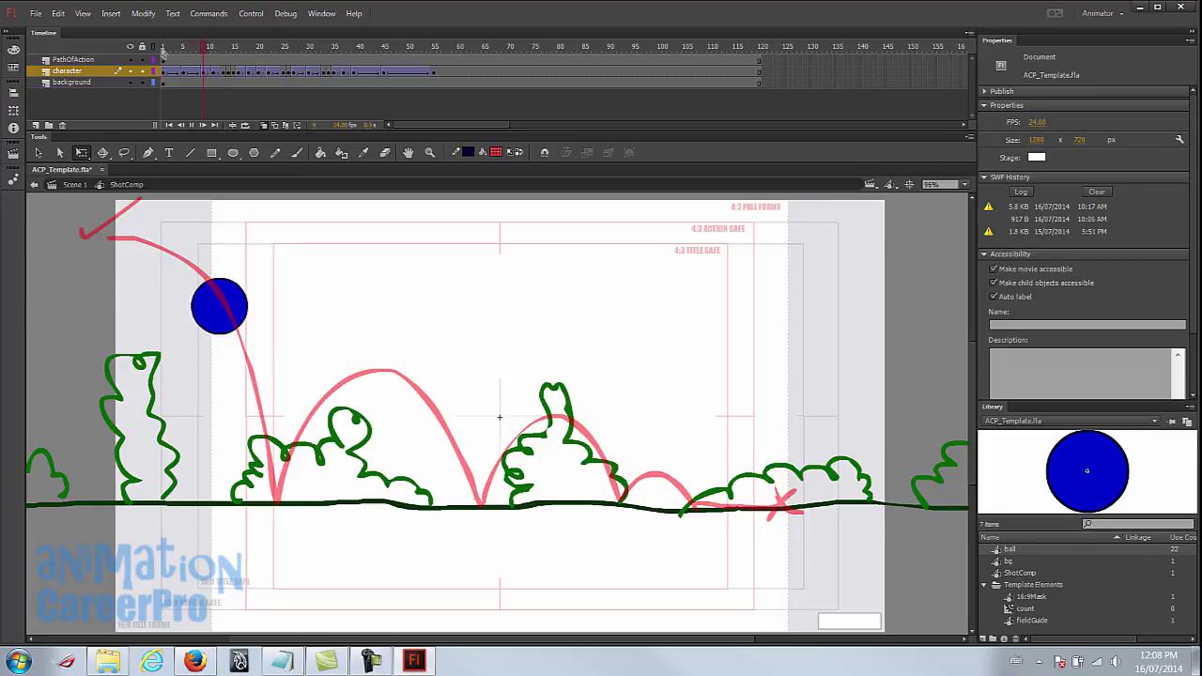
drag(165, 49, 279, 49)
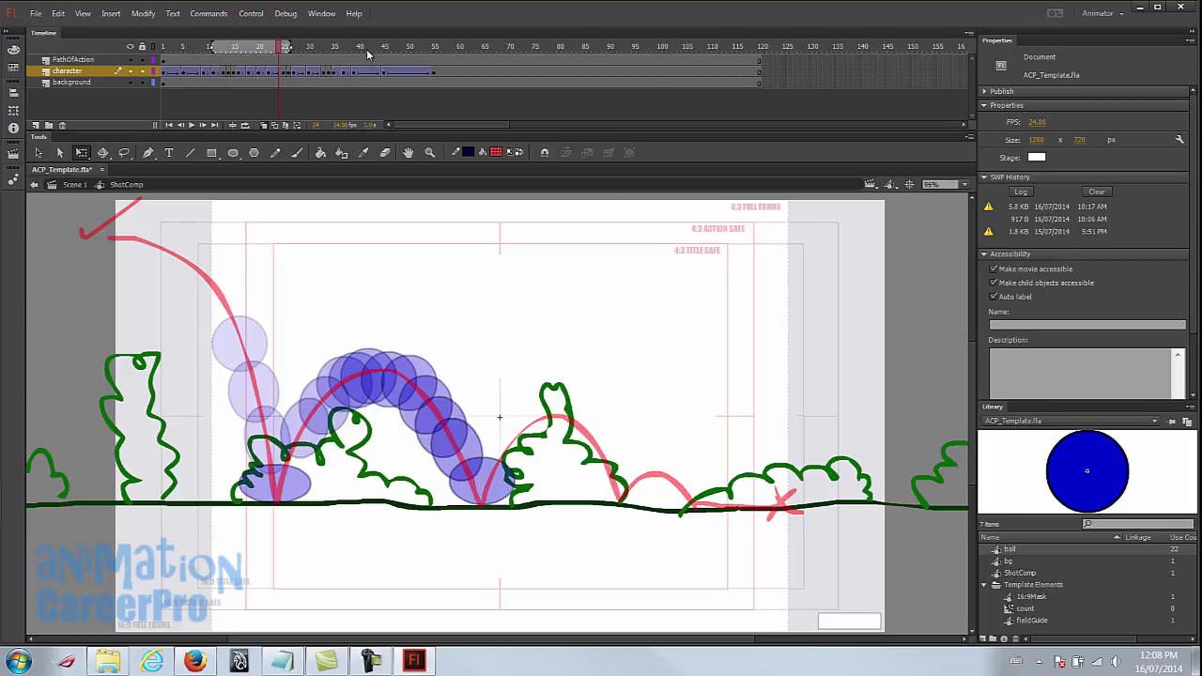
Shift the character layer's frames from frame 27 to the end one frame later, opening a gap after the second ground contact.
click(286, 72)
click(291, 73)
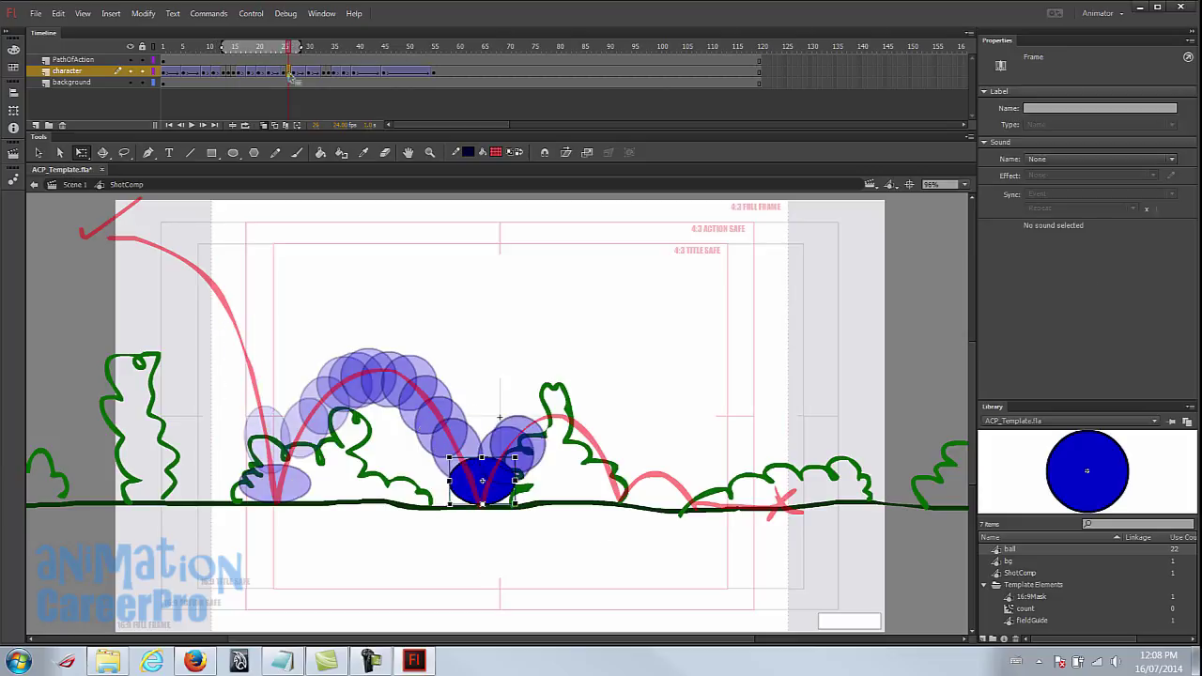
drag(294, 74, 435, 79)
click(306, 76)
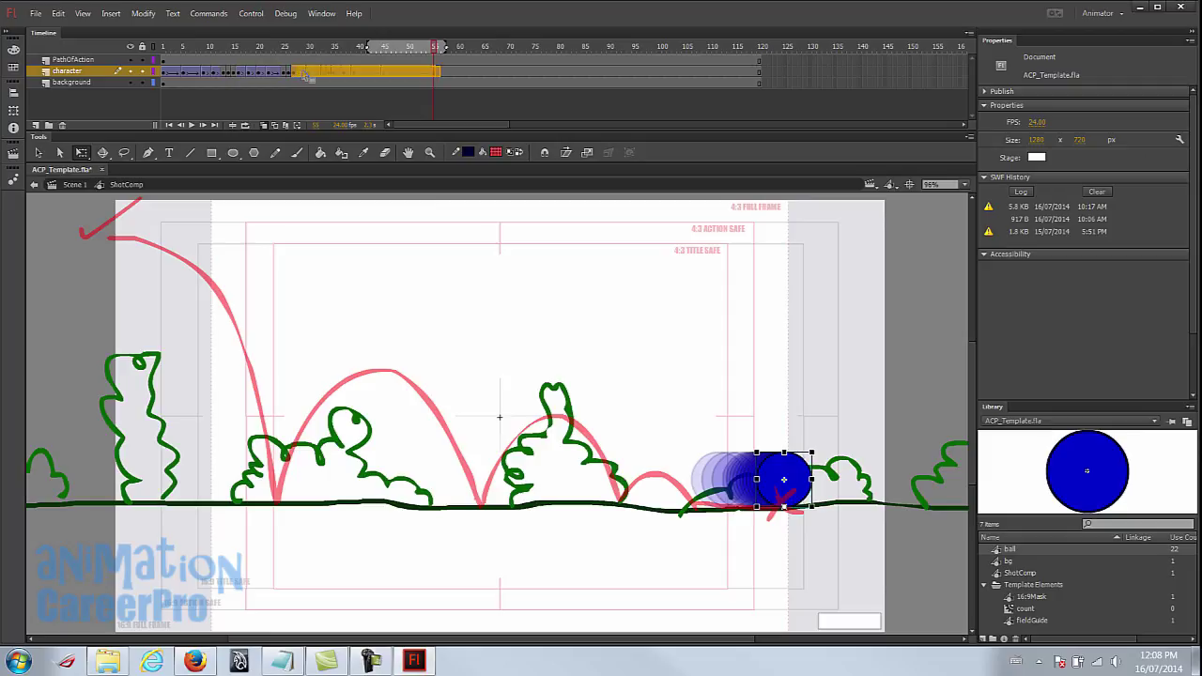
click(307, 76)
Copy the squashed ball frame at frame 26, paste it into frame 27, and compare the two contact frames.
click(290, 73)
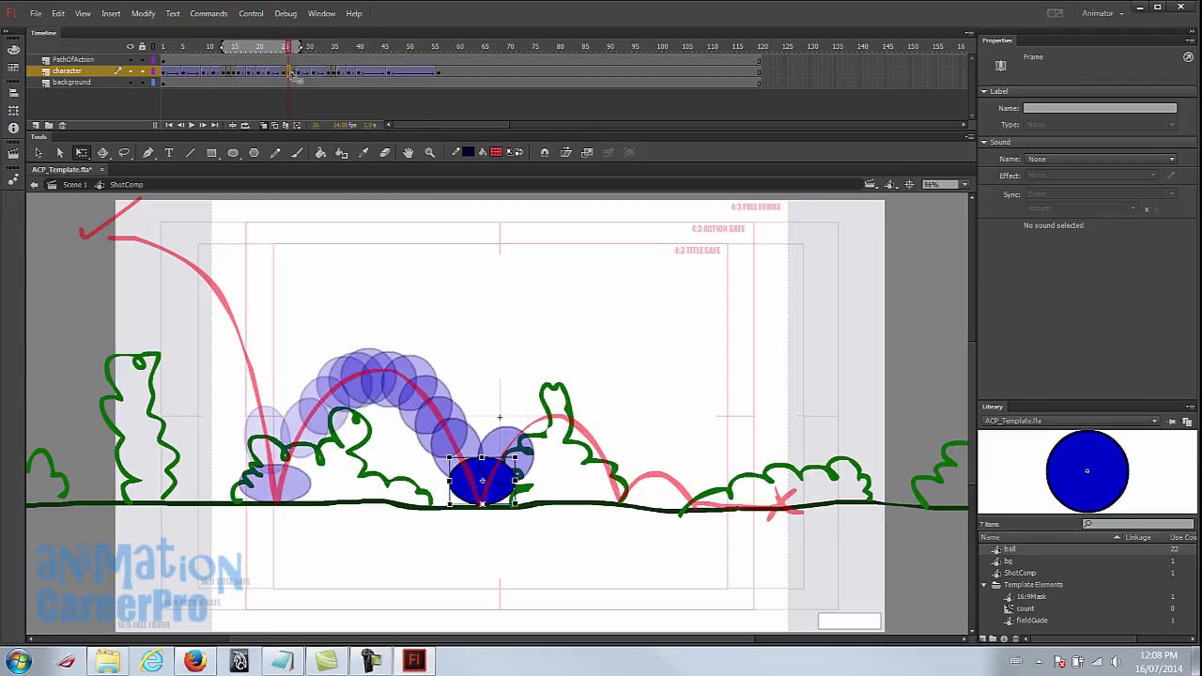
right_click(291, 73)
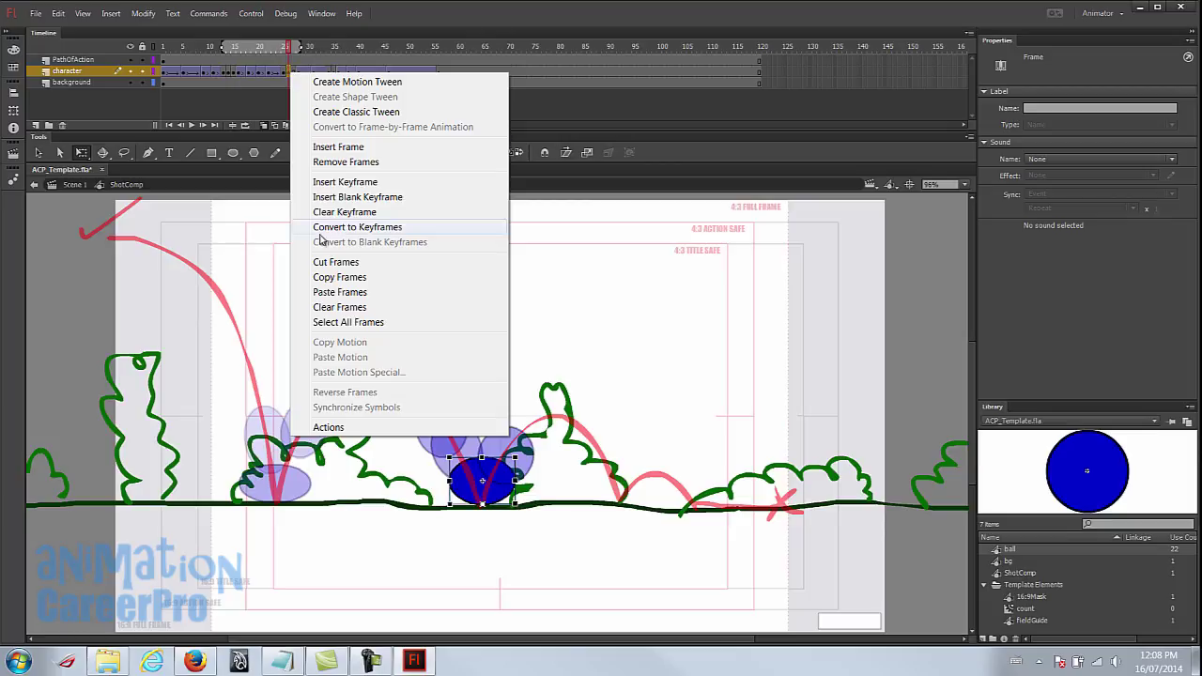
click(326, 278)
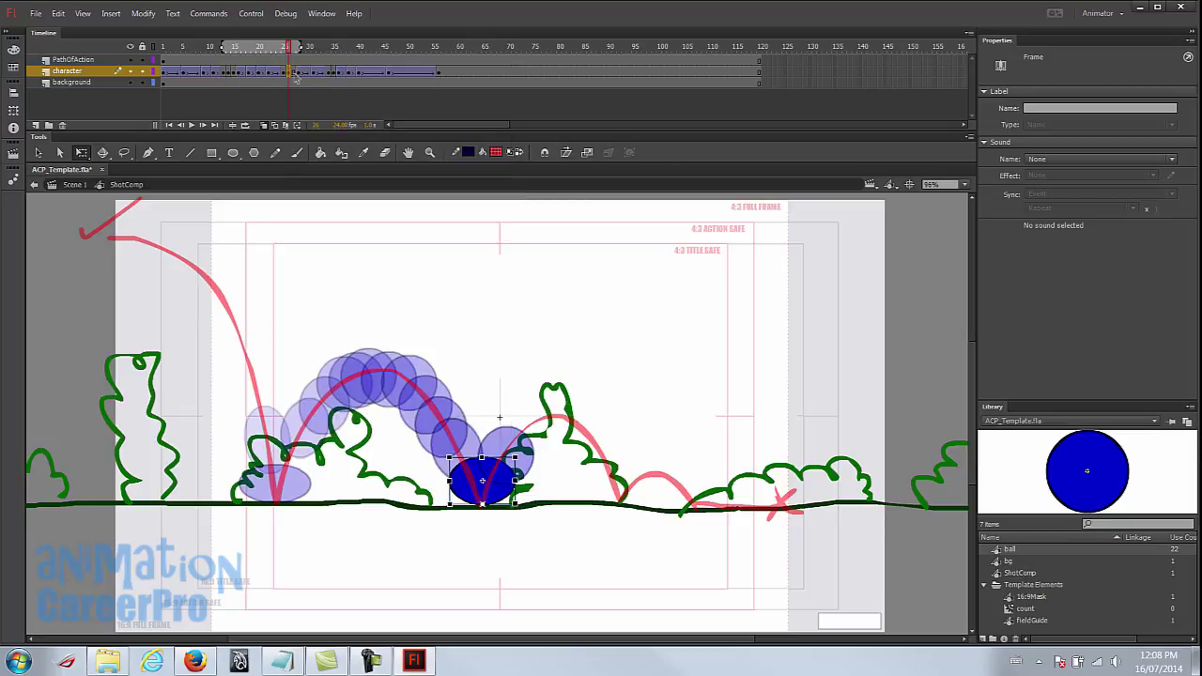
click(296, 75)
right_click(296, 76)
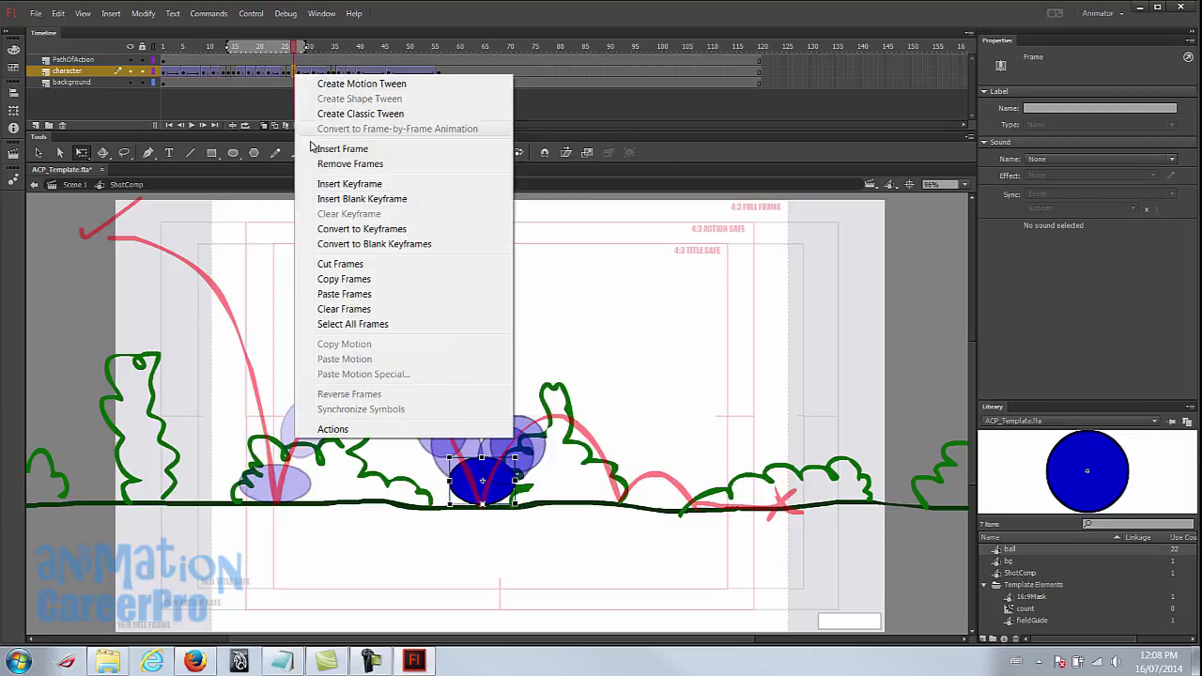
click(348, 295)
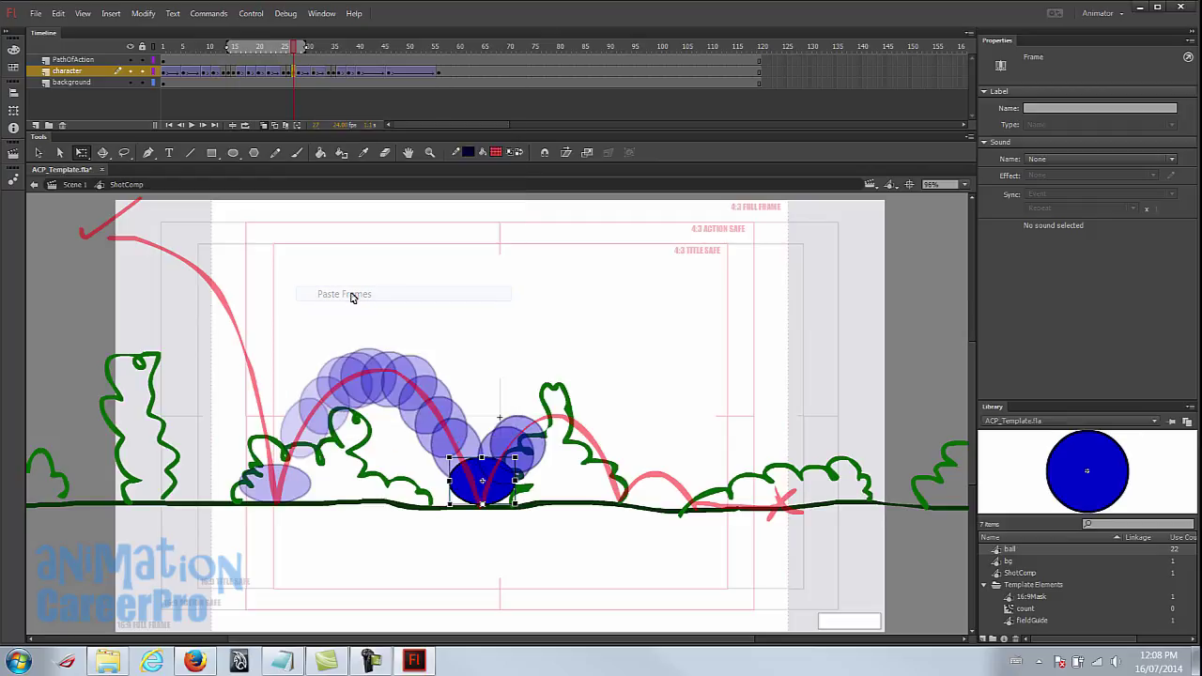
click(292, 77)
click(296, 77)
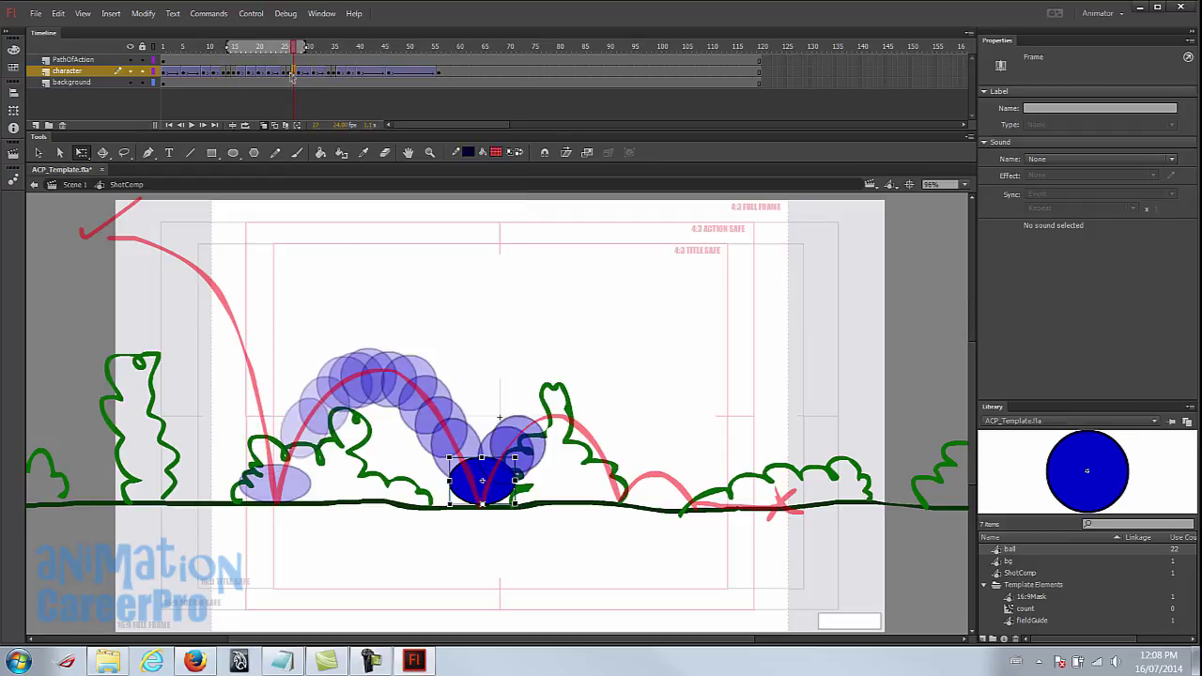
click(292, 77)
click(295, 77)
Replay the animation from frame 1 several times to check the timing of the extended ground contact.
click(166, 46)
key(Return)
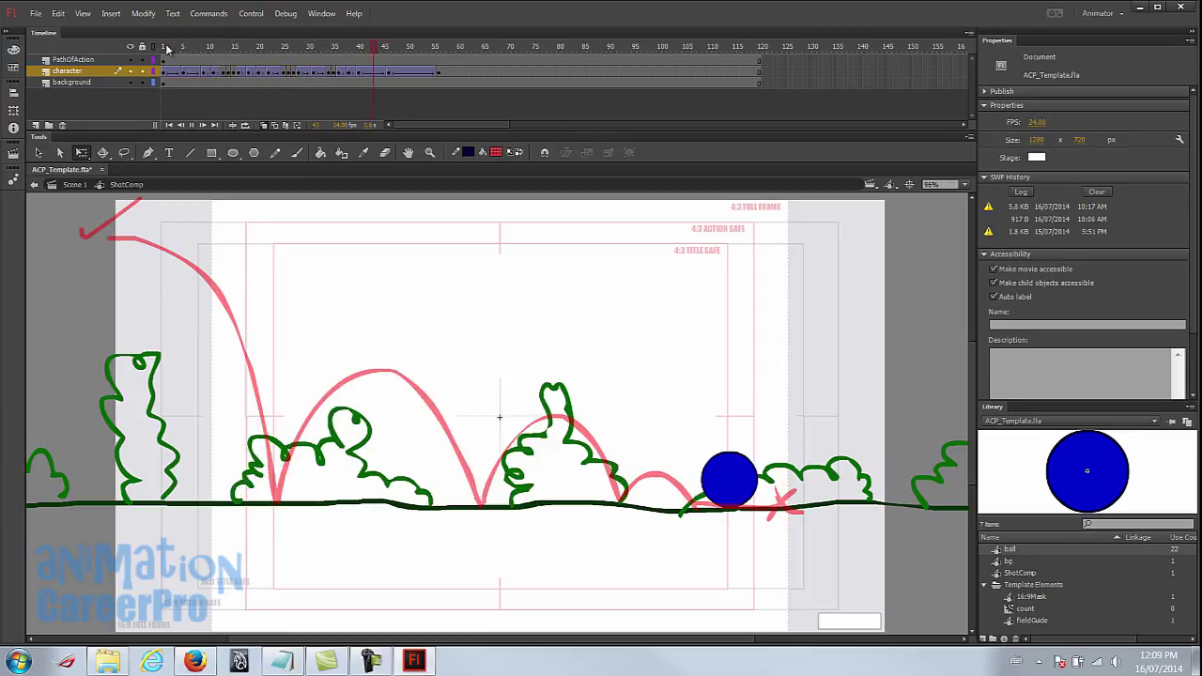
click(166, 46)
key(Return)
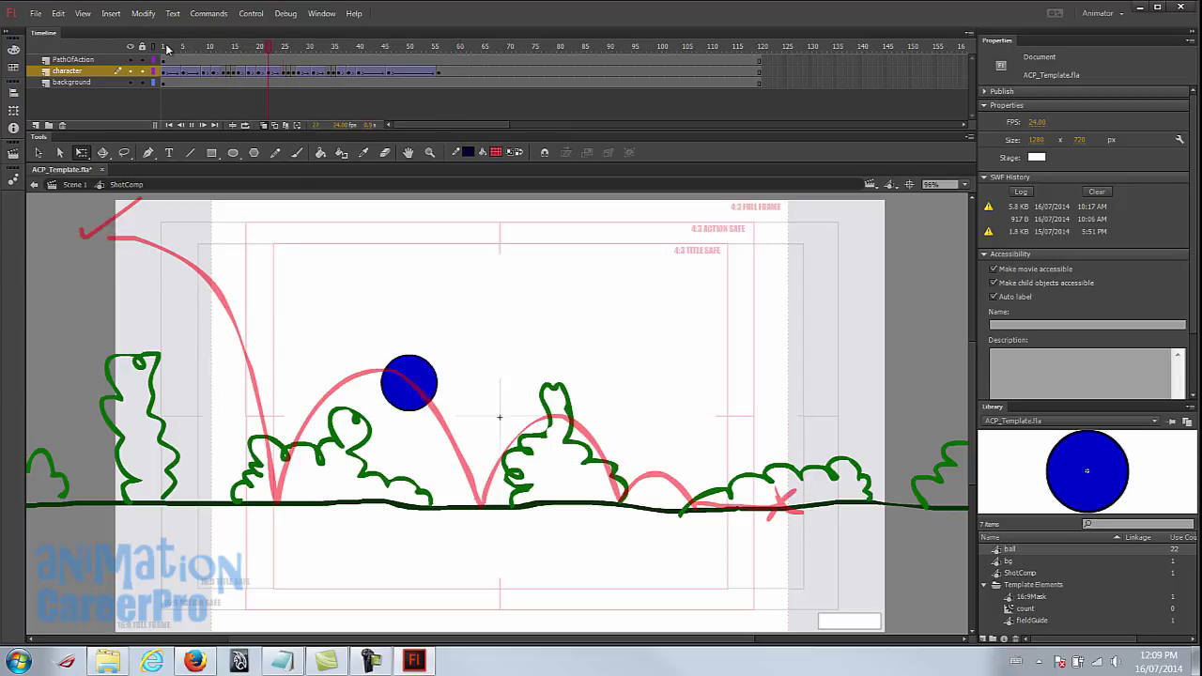
click(166, 46)
key(Return)
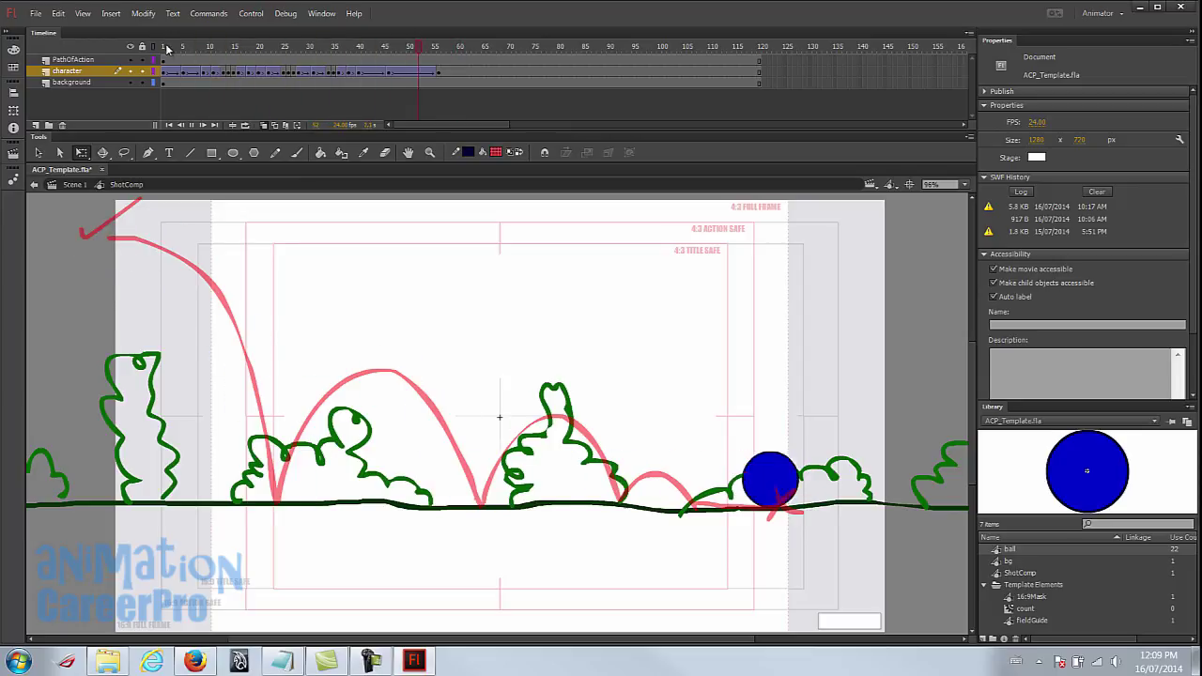
click(166, 46)
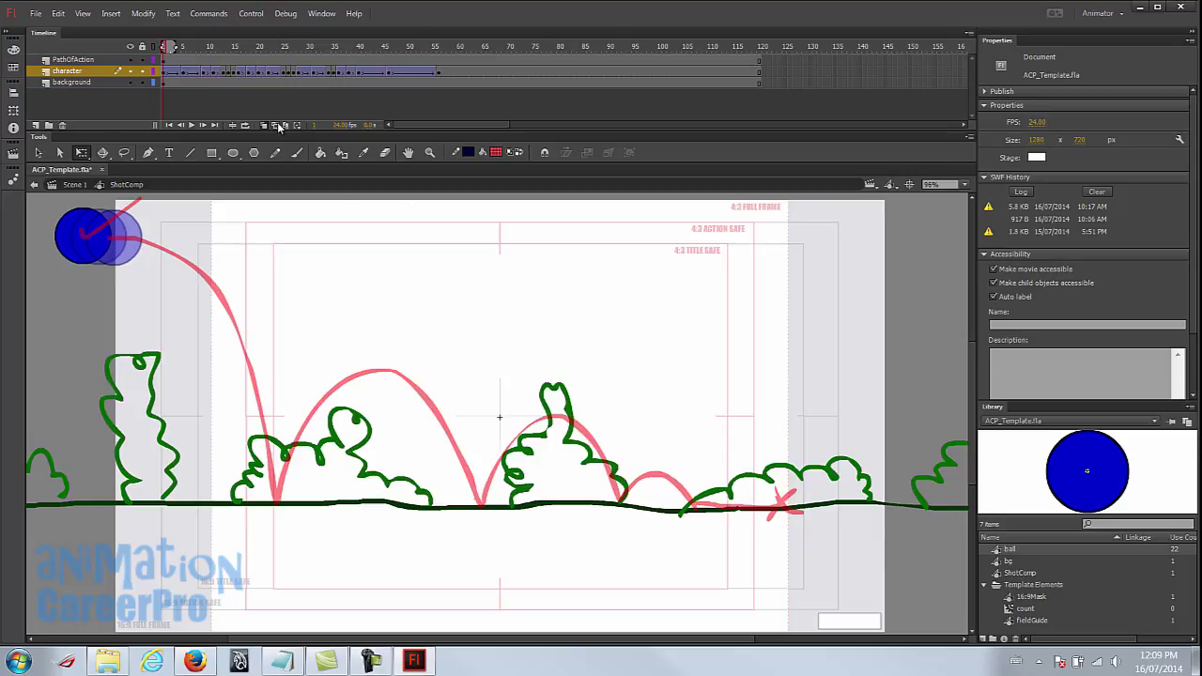
Squash the ball further at frame 15, the first ground contact, to about 124 px wide and 61 px high, and compare it with neighbouring frames.
drag(167, 47, 230, 47)
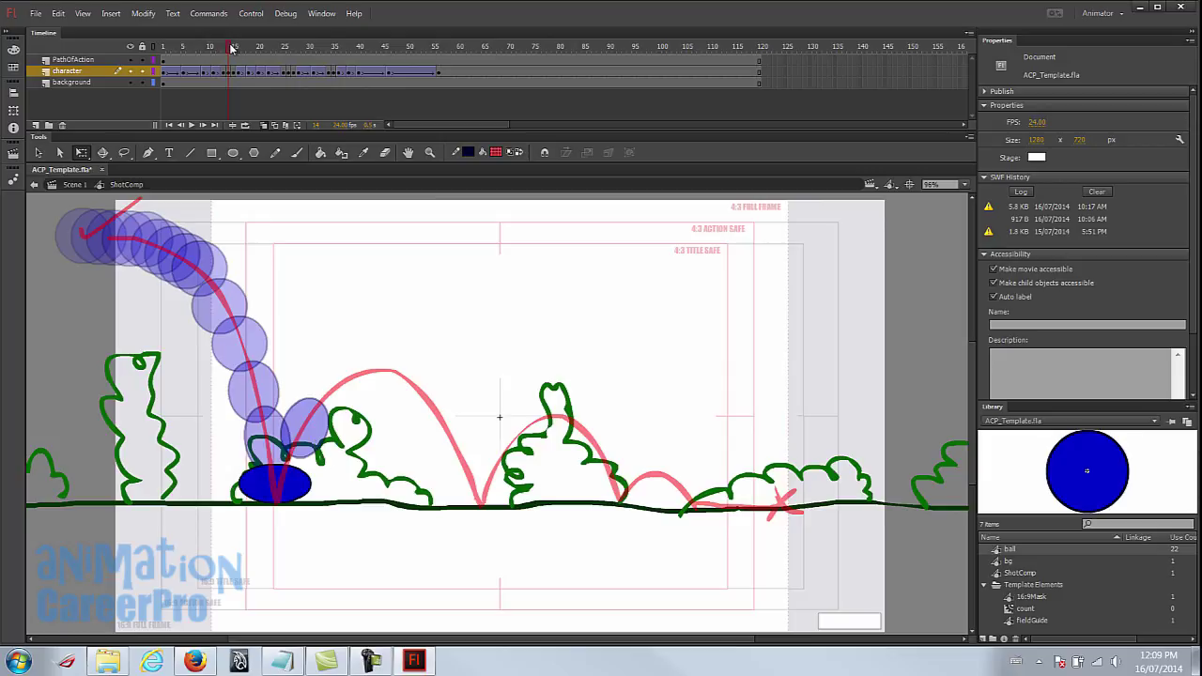
key(comma)
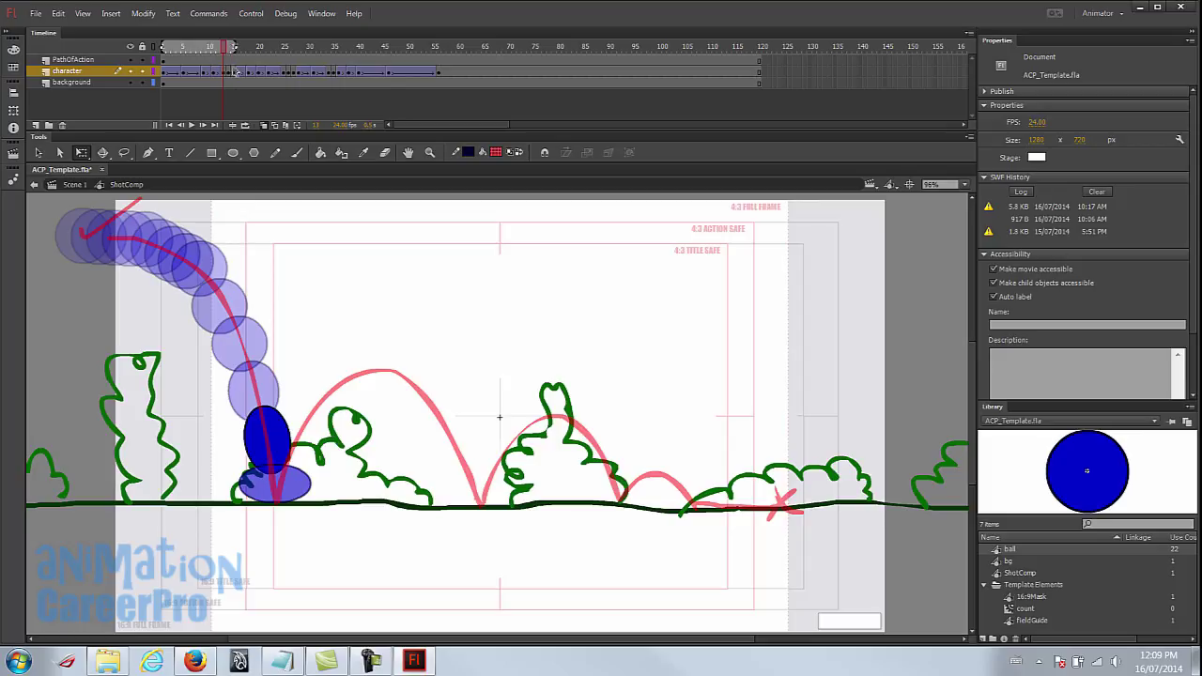
key(period)
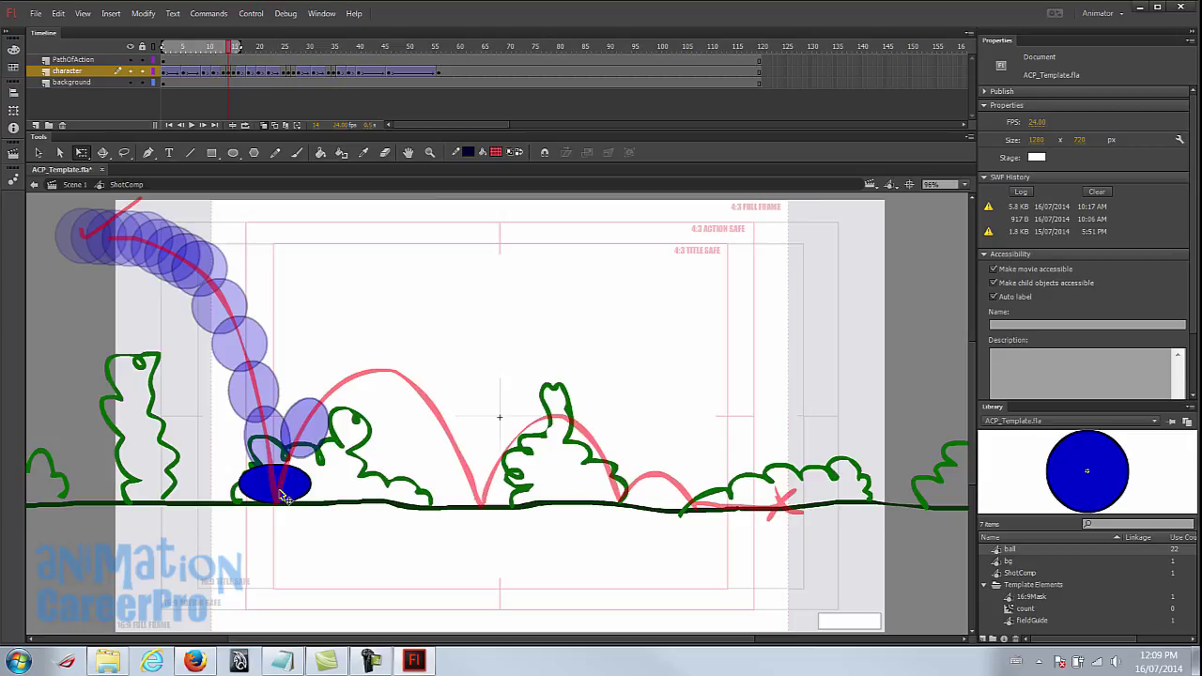
key(period)
key(z)
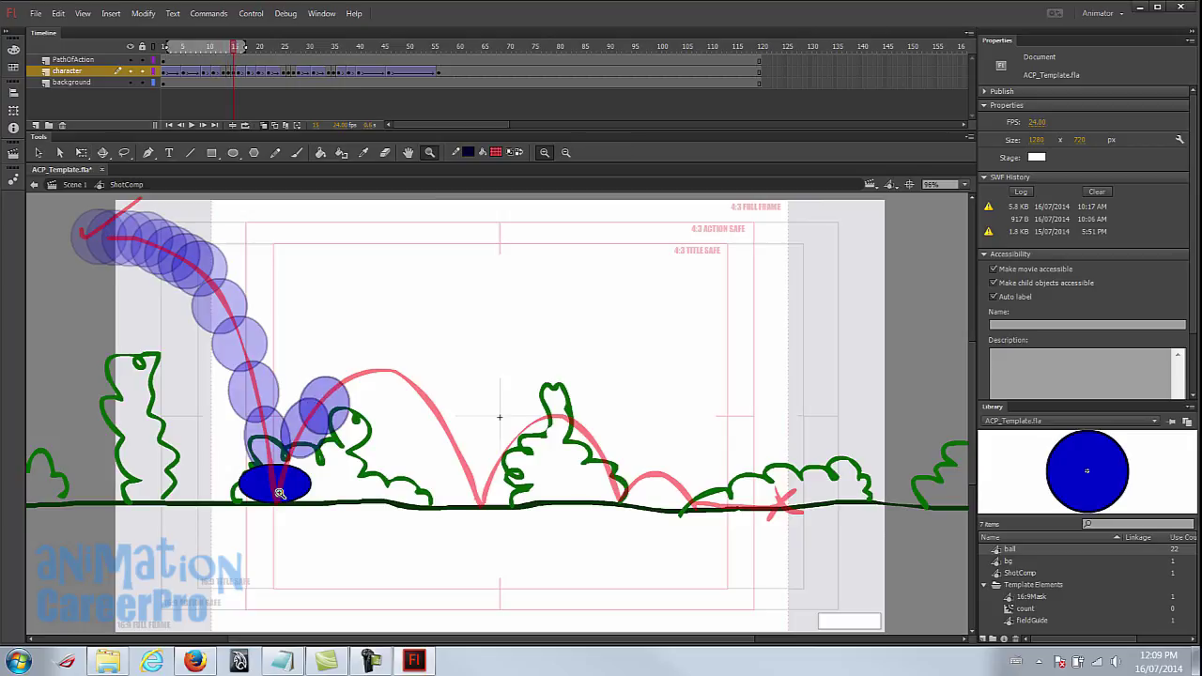
click(282, 496)
click(507, 392)
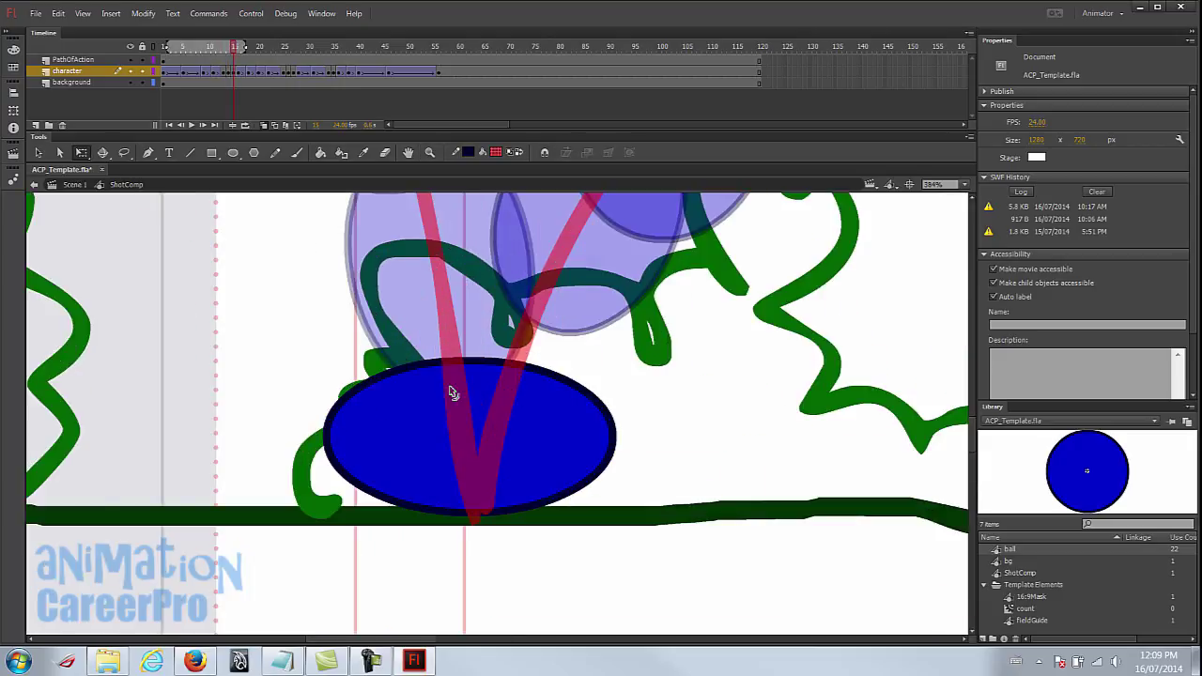
click(425, 401)
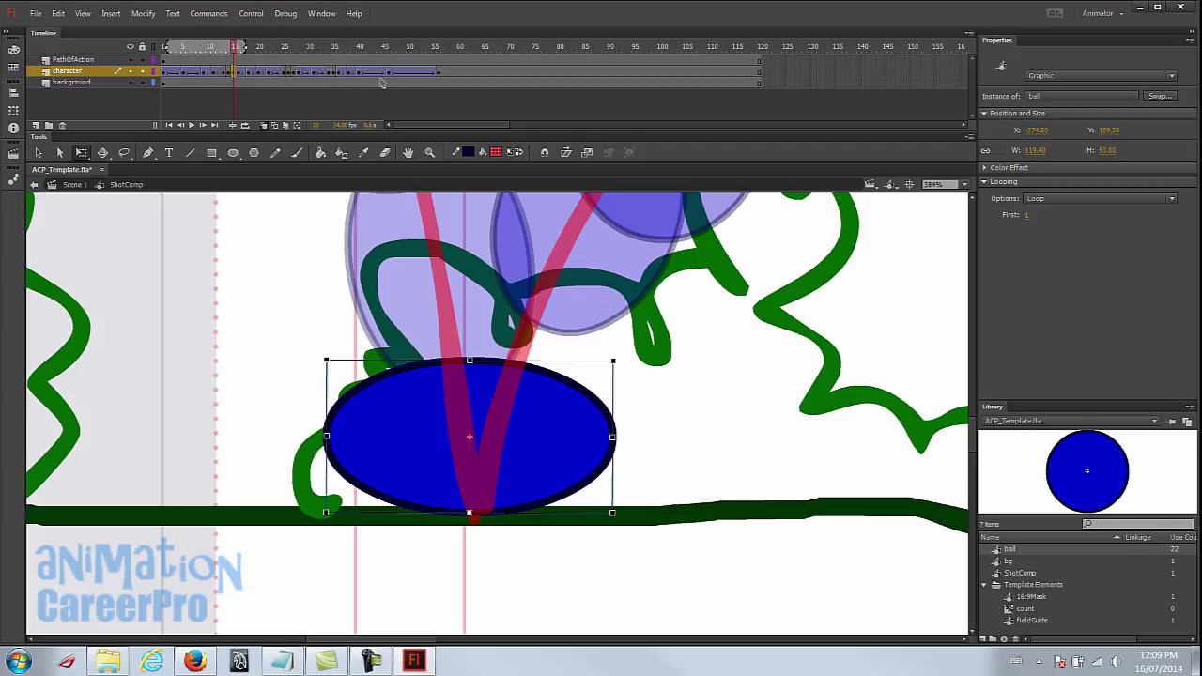
key(comma)
click(235, 71)
drag(470, 360, 473, 368)
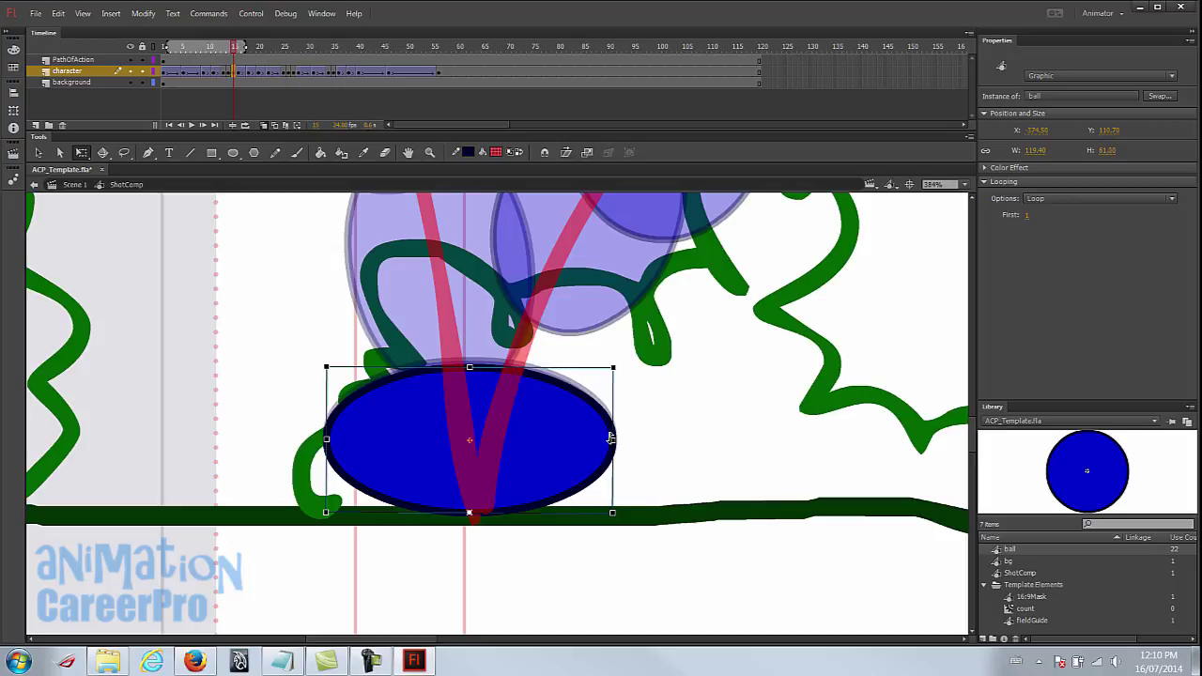
drag(612, 439, 624, 438)
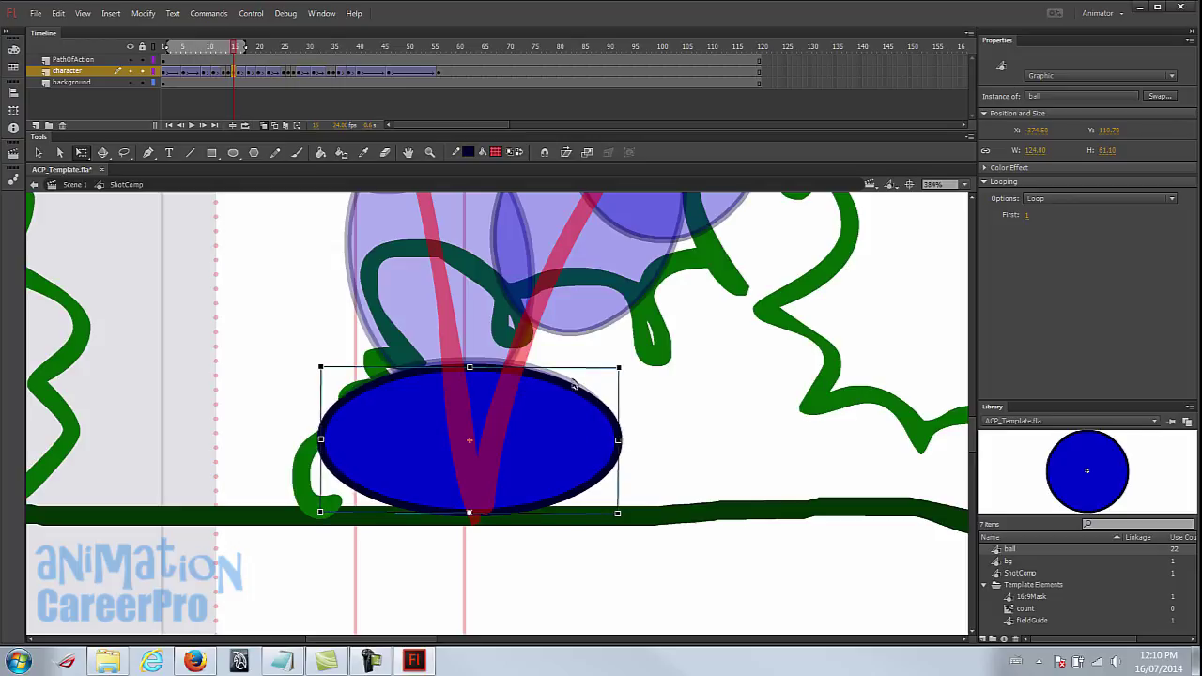
click(235, 47)
click(230, 47)
drag(233, 47, 238, 44)
Squash the ball slightly flatter and wider at frame 27, the second frame of the second ground contact.
key(z)
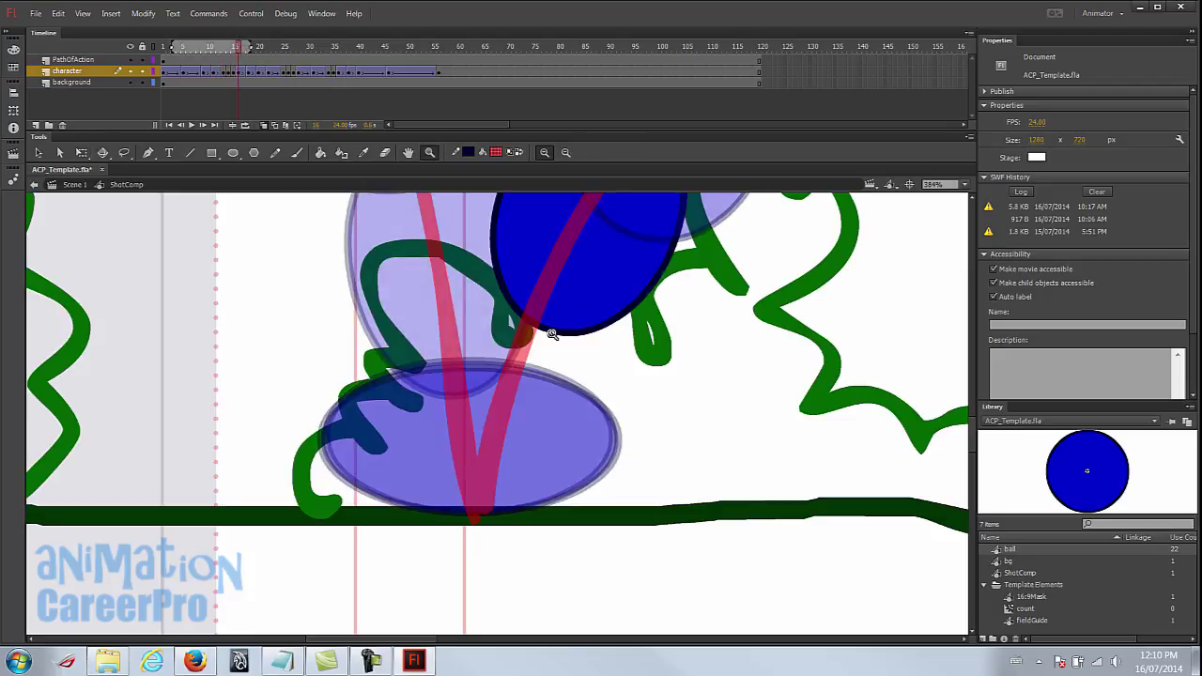
alt+click(594, 350)
drag(595, 351, 225, 345)
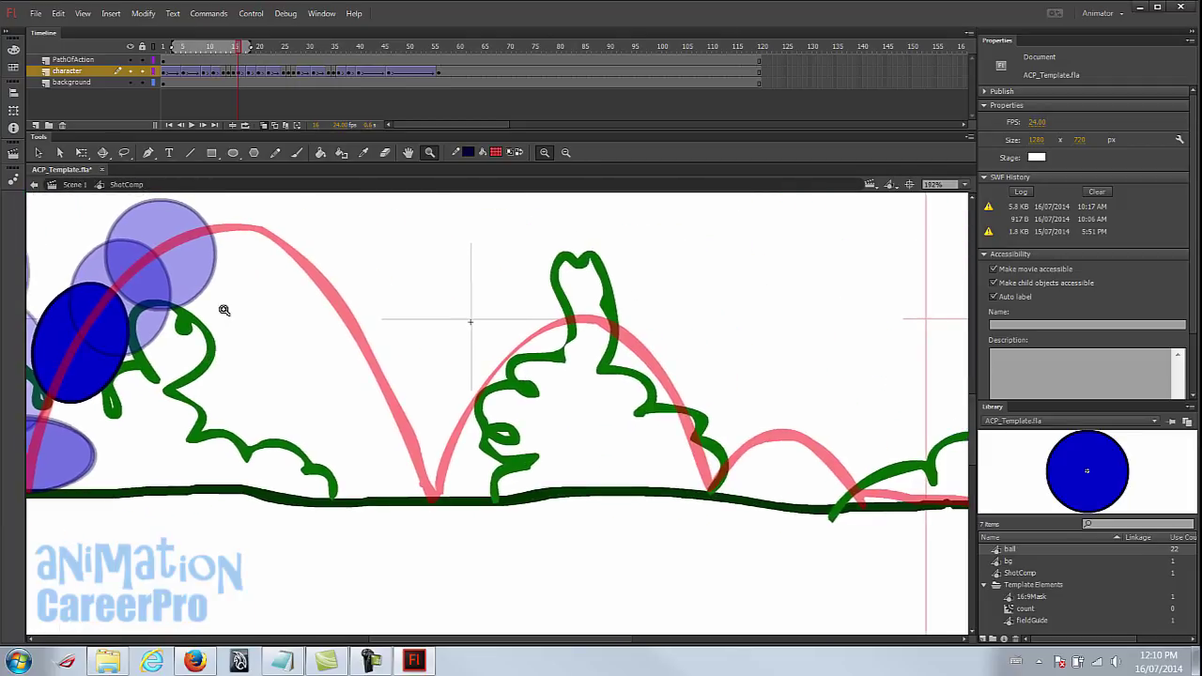
drag(239, 47, 306, 106)
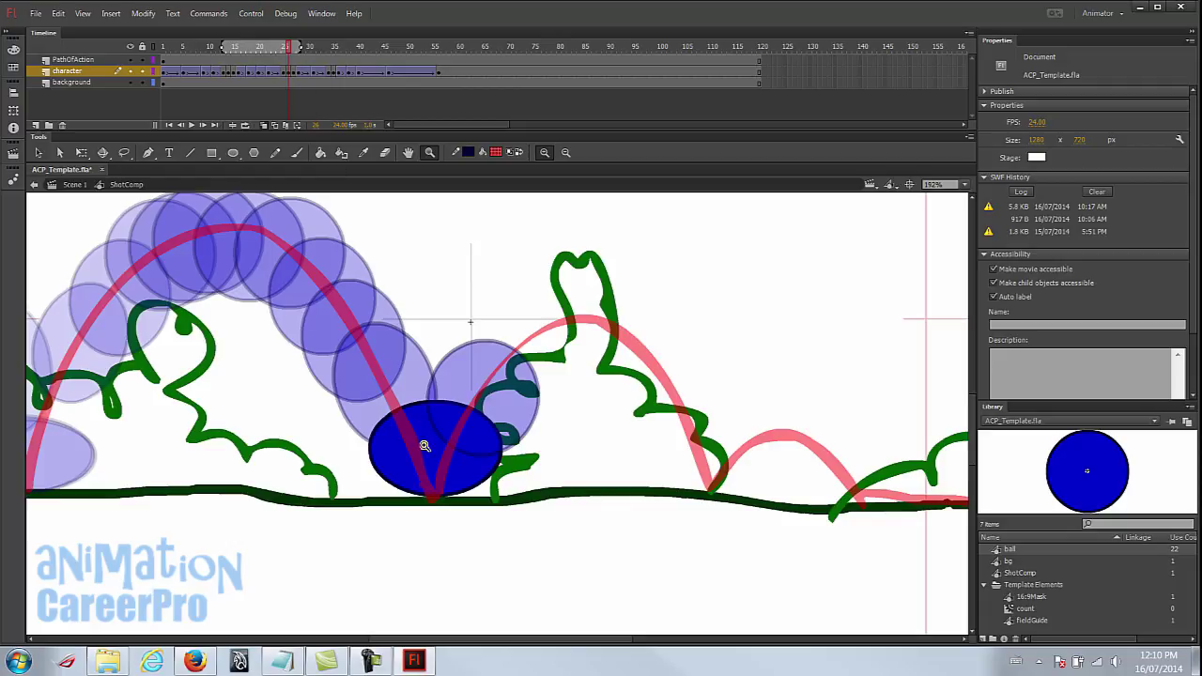
key(period)
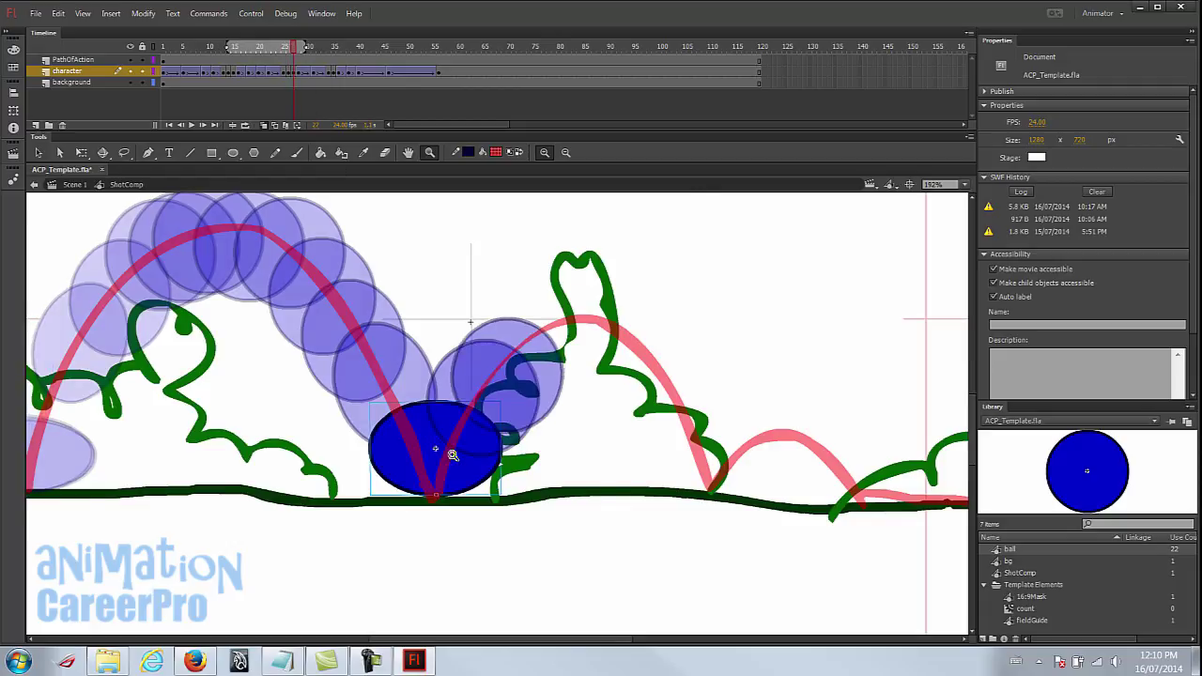
click(451, 457)
key(q)
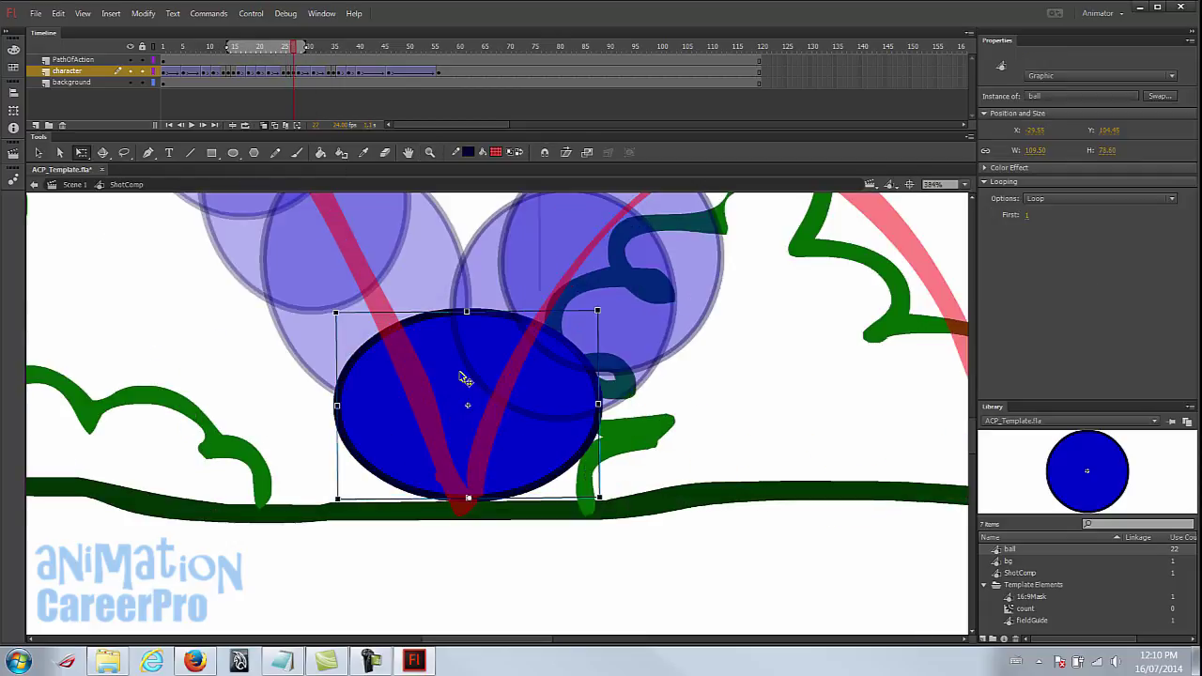
drag(468, 313, 468, 321)
drag(599, 410, 606, 409)
drag(295, 49, 295, 54)
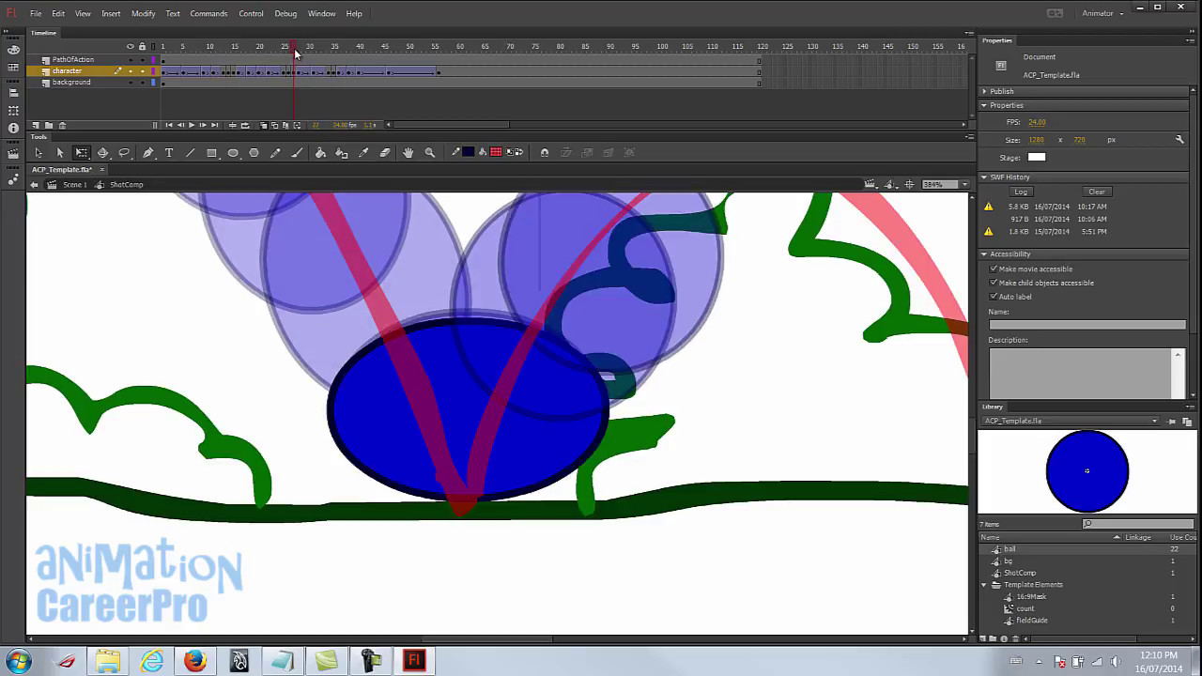
Play the whole animation twice from frame 1 to check the refined squash on both ground contacts.
key(z)
alt+click(430, 380)
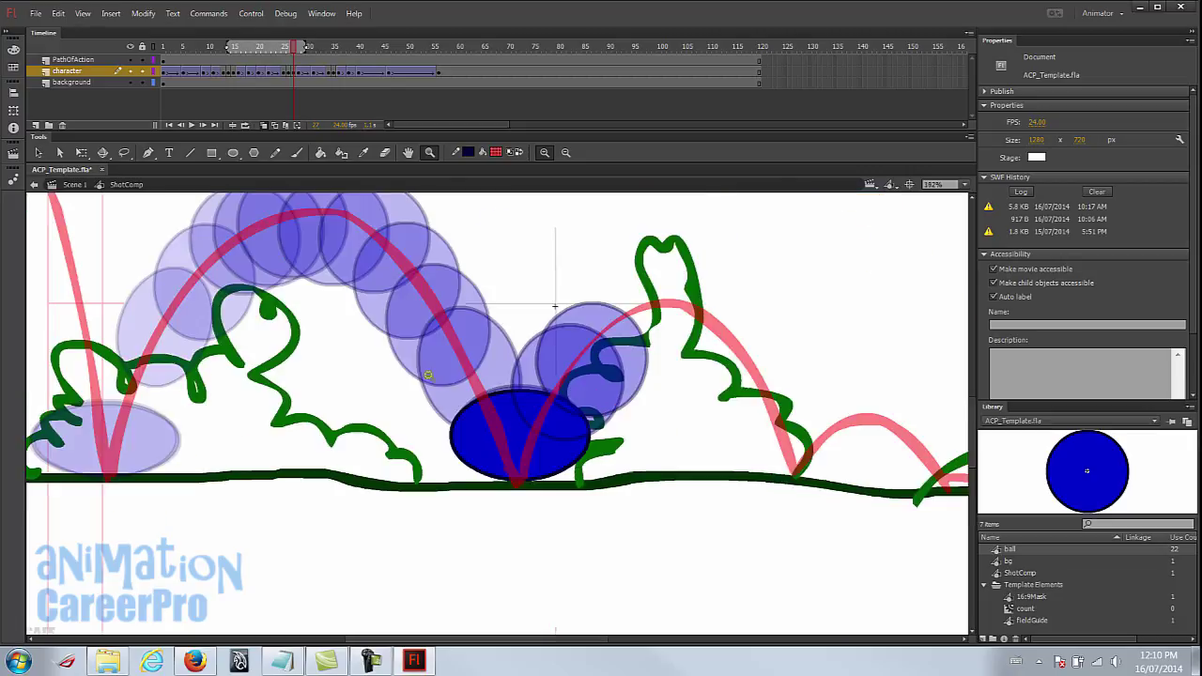
alt+click(450, 405)
click(166, 47)
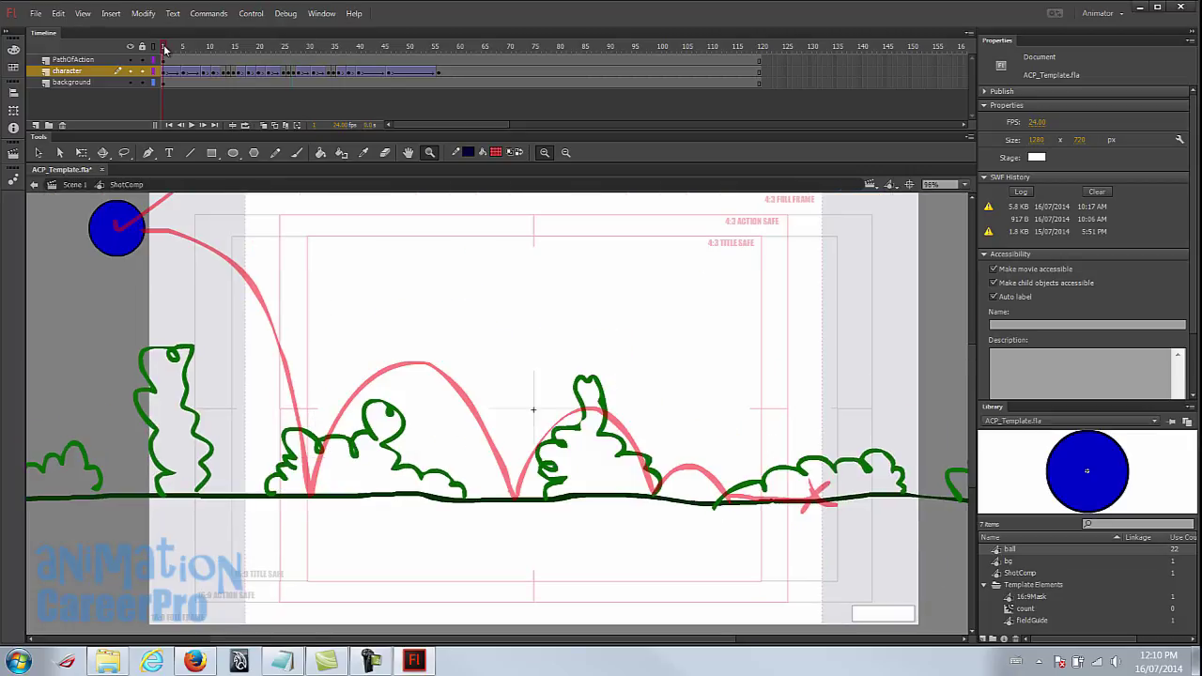
key(Return)
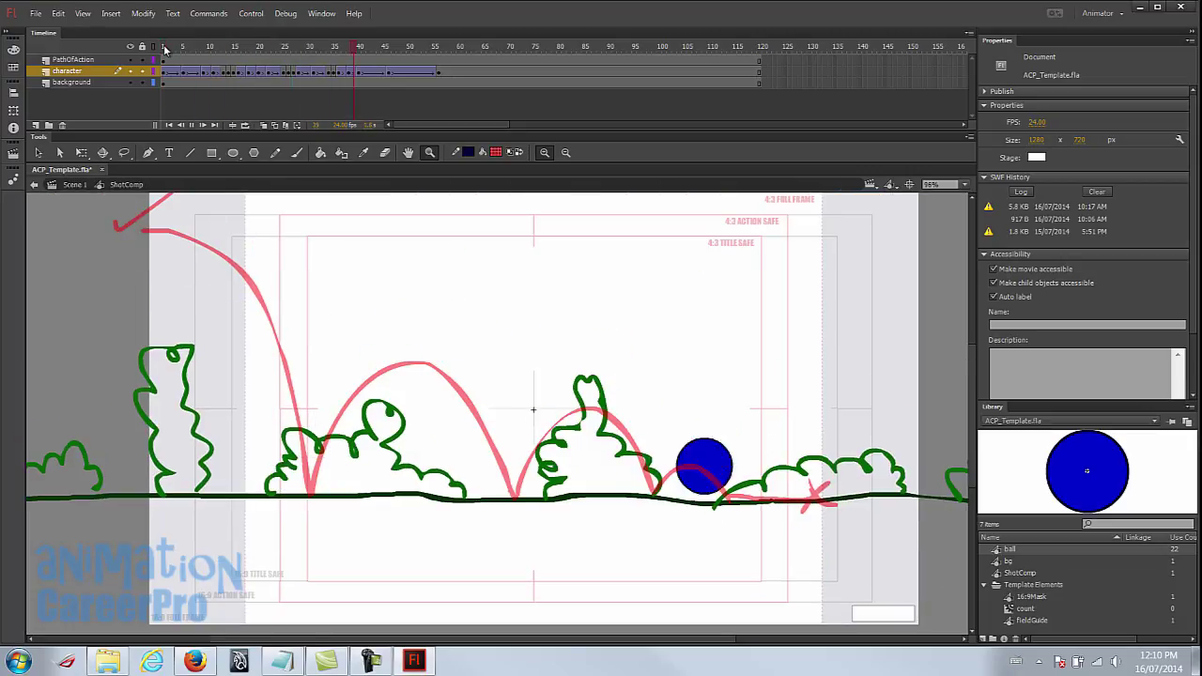
click(163, 44)
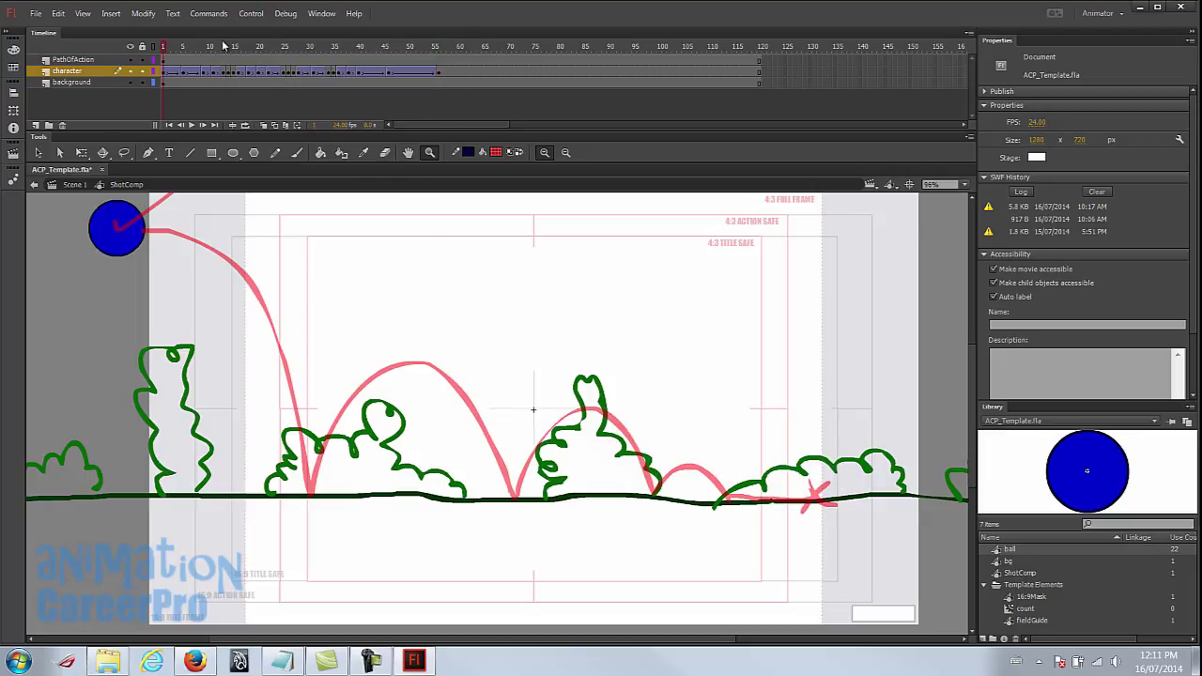
key(Return)
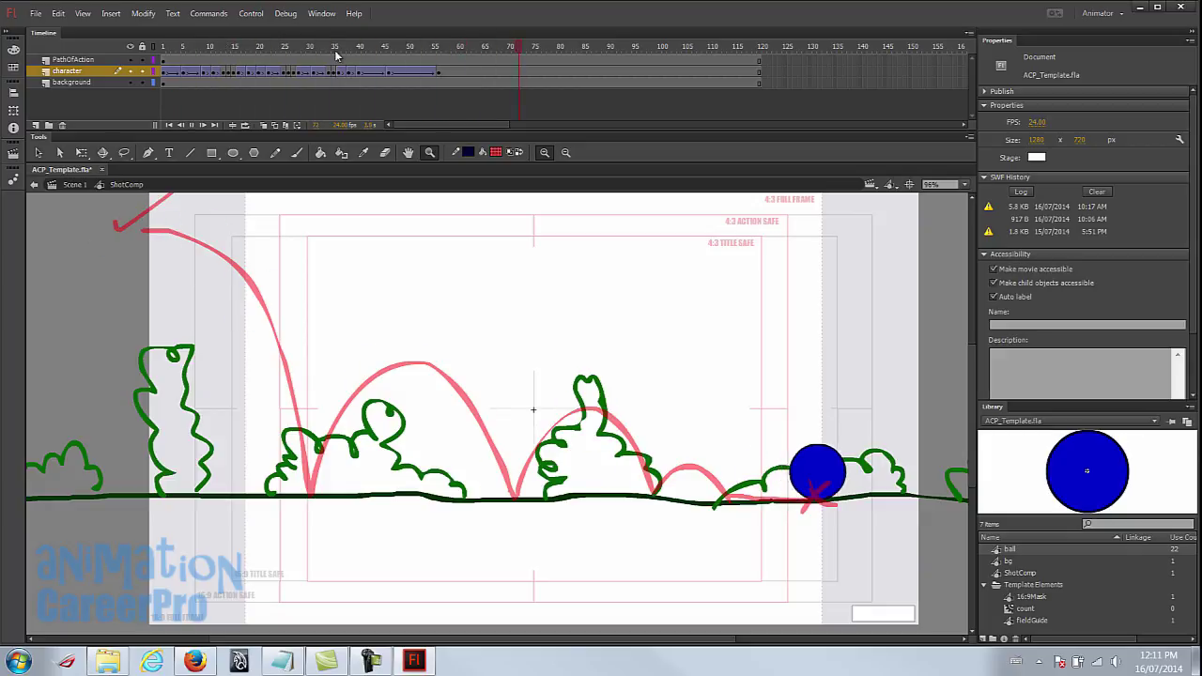
Turn on onion skinning and examine the ball's spacing in the final roll up to frame 56.
drag(340, 47, 410, 60)
click(388, 47)
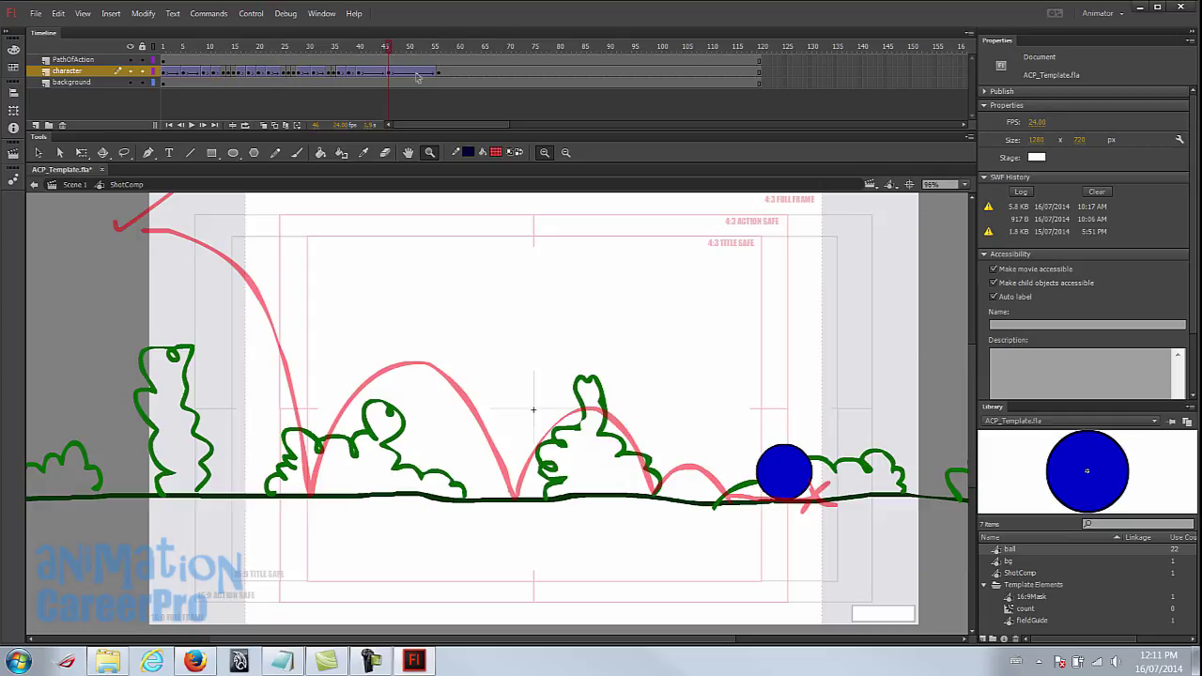
click(414, 73)
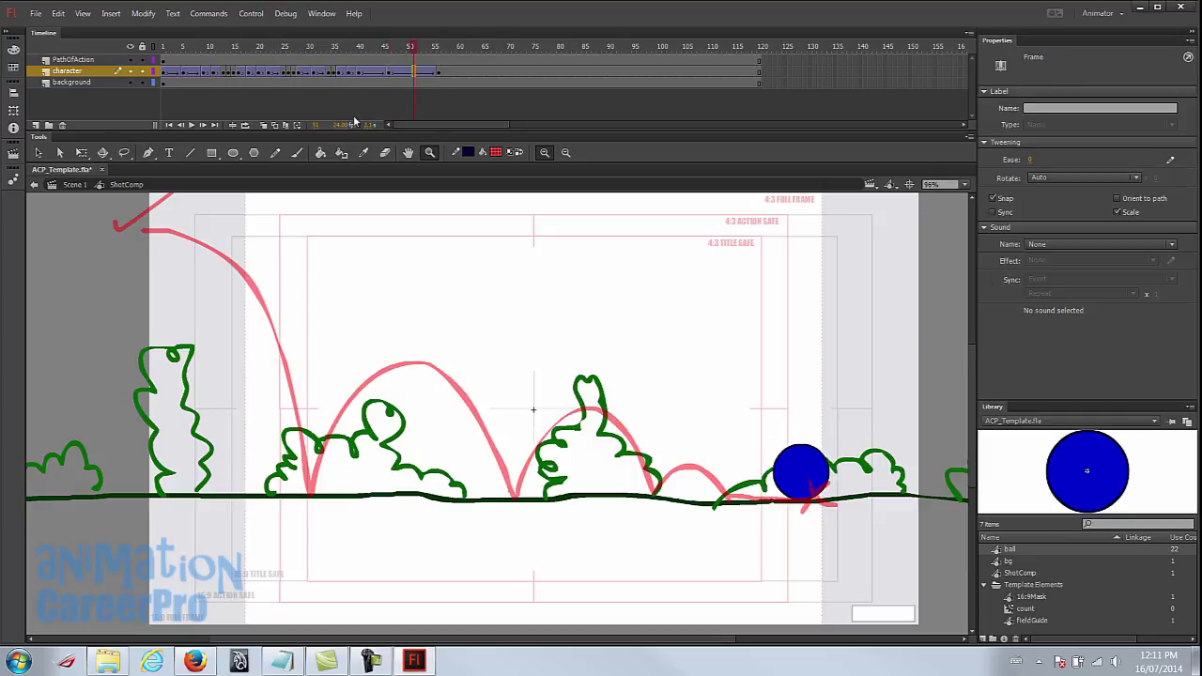
click(265, 126)
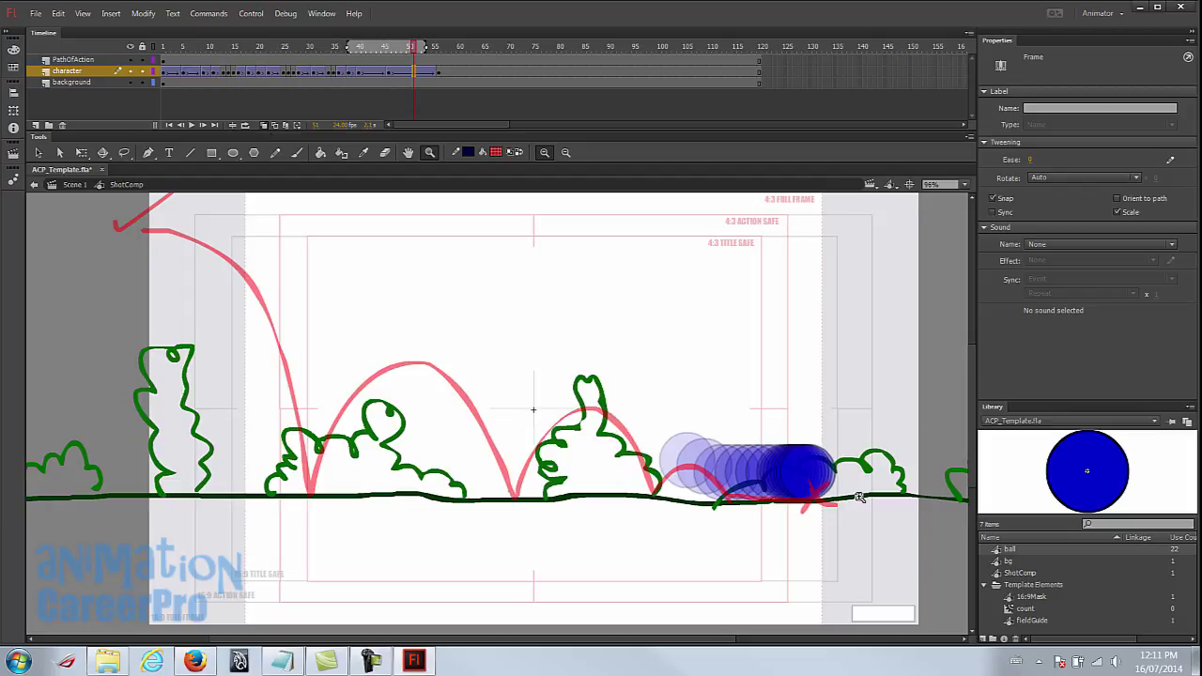
click(779, 473)
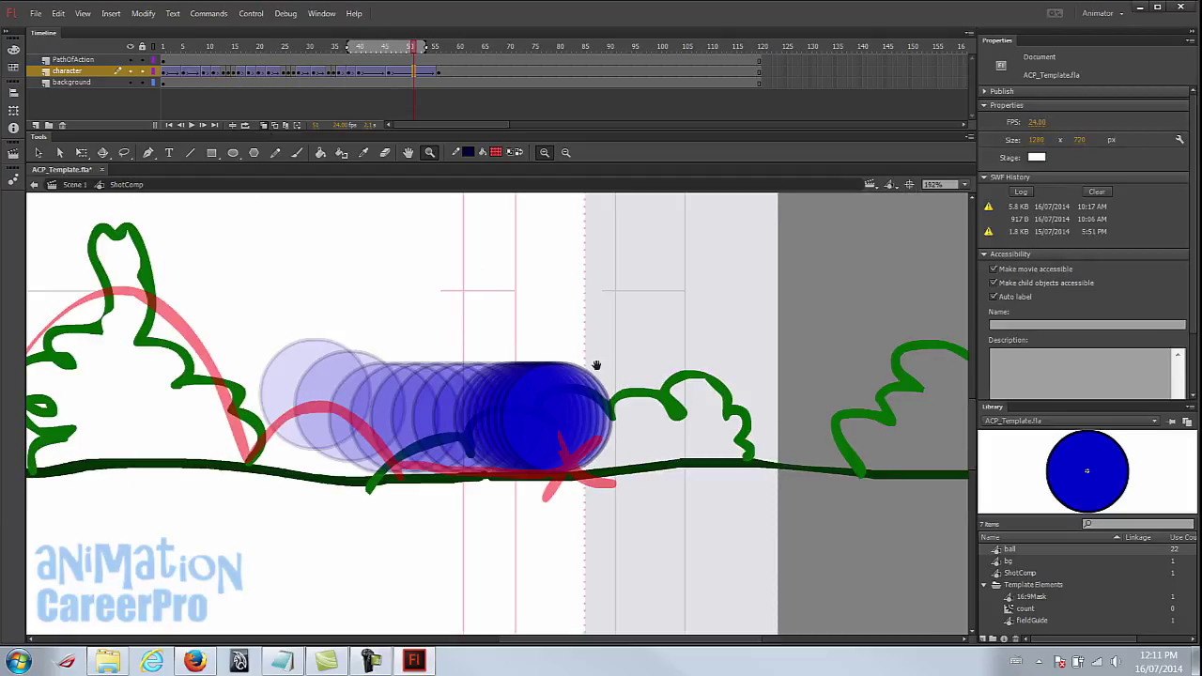
drag(603, 372, 638, 389)
key(v)
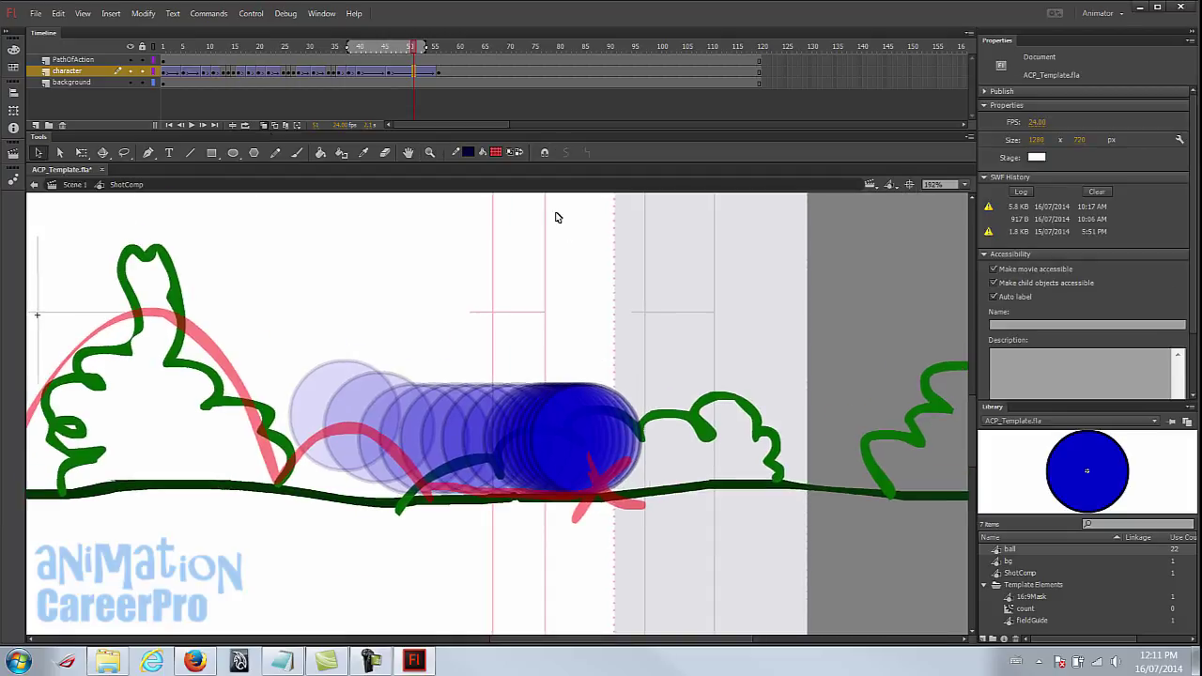
click(439, 71)
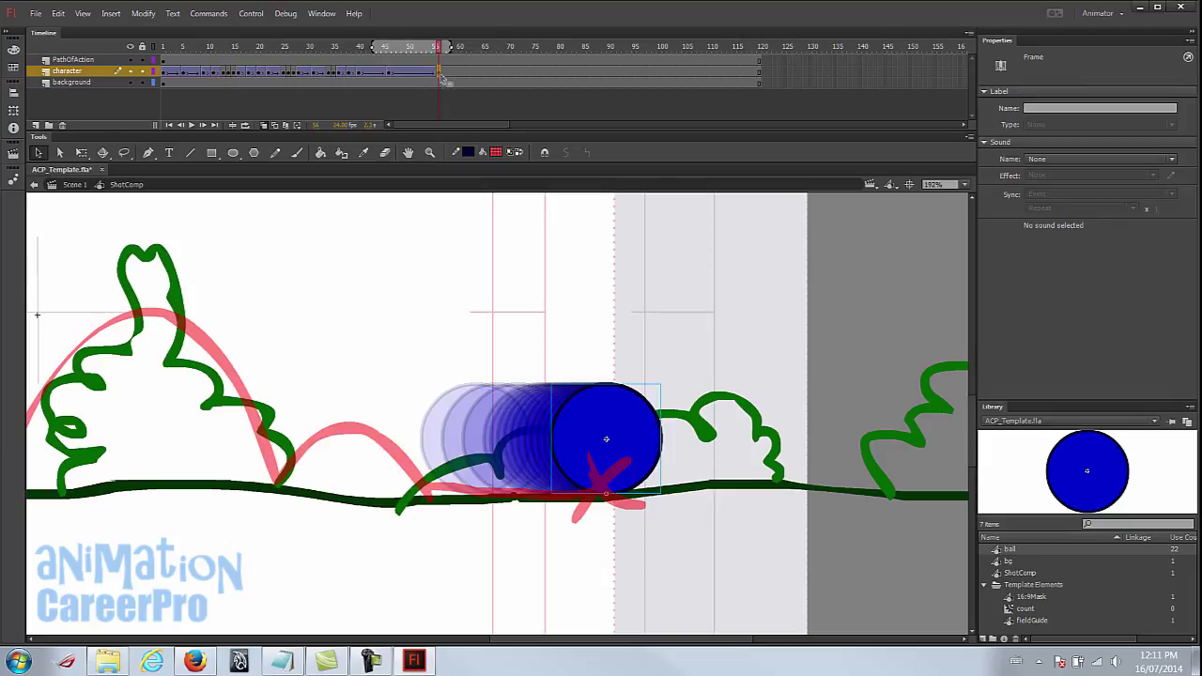
Scrub and replay the final roll from around frame 40 to frame 56 to review how the ball slows to a stop.
click(359, 47)
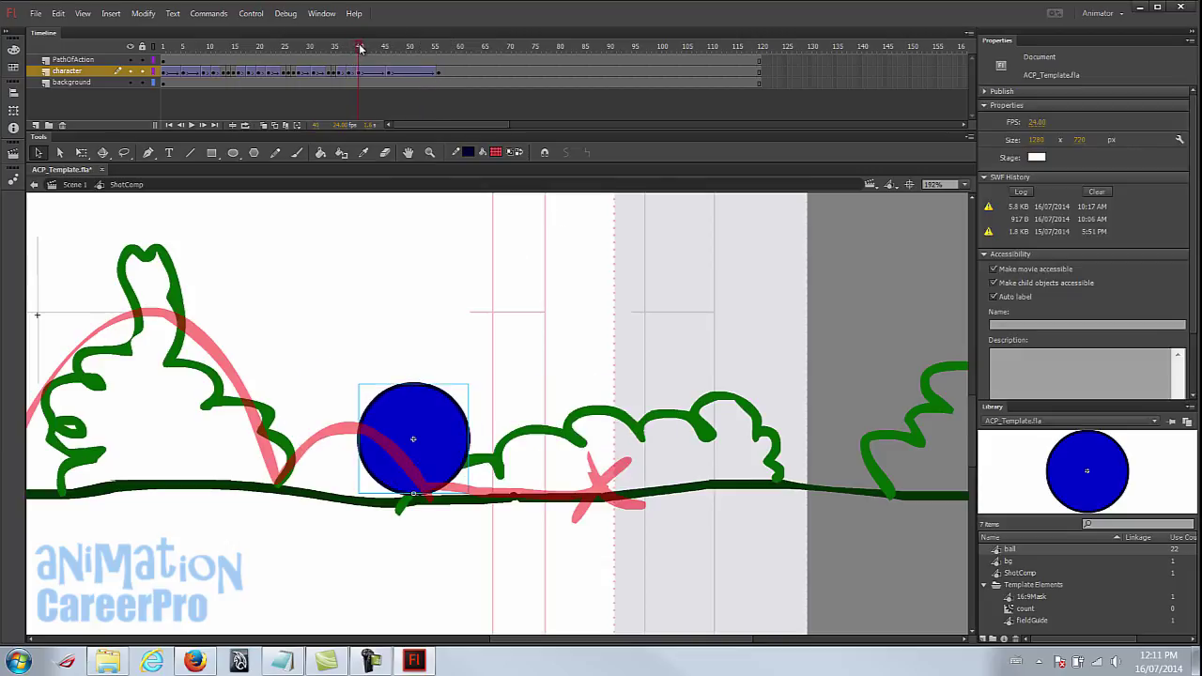
drag(359, 47, 363, 47)
click(360, 72)
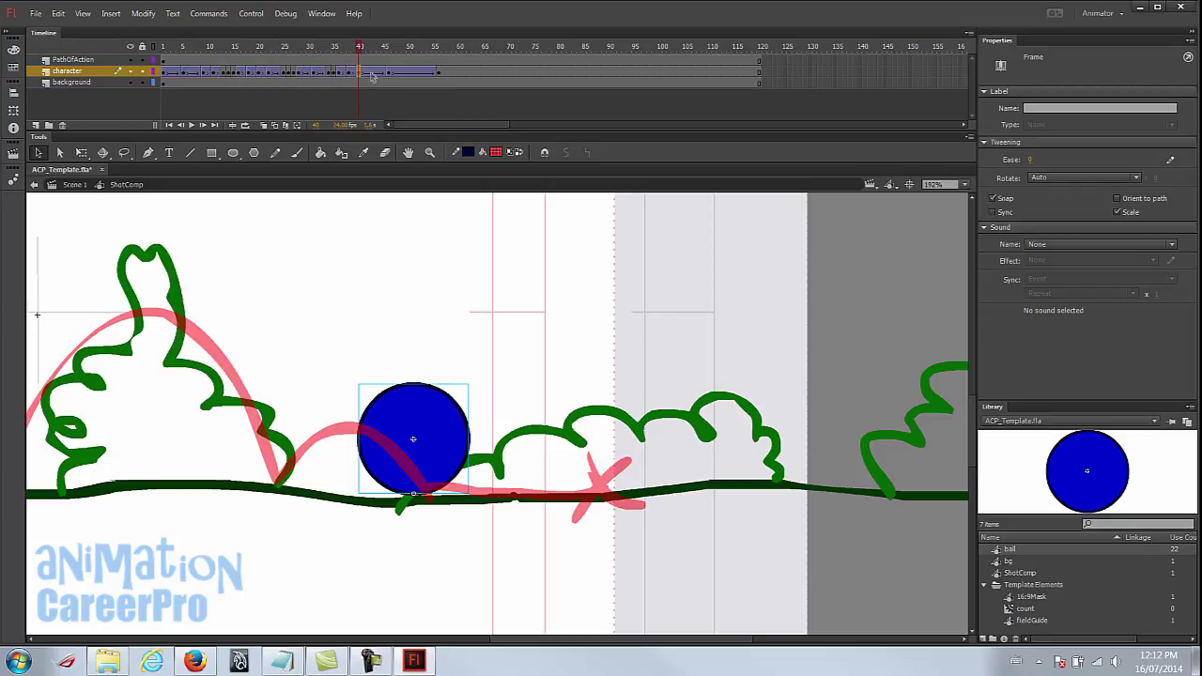
drag(371, 77, 390, 77)
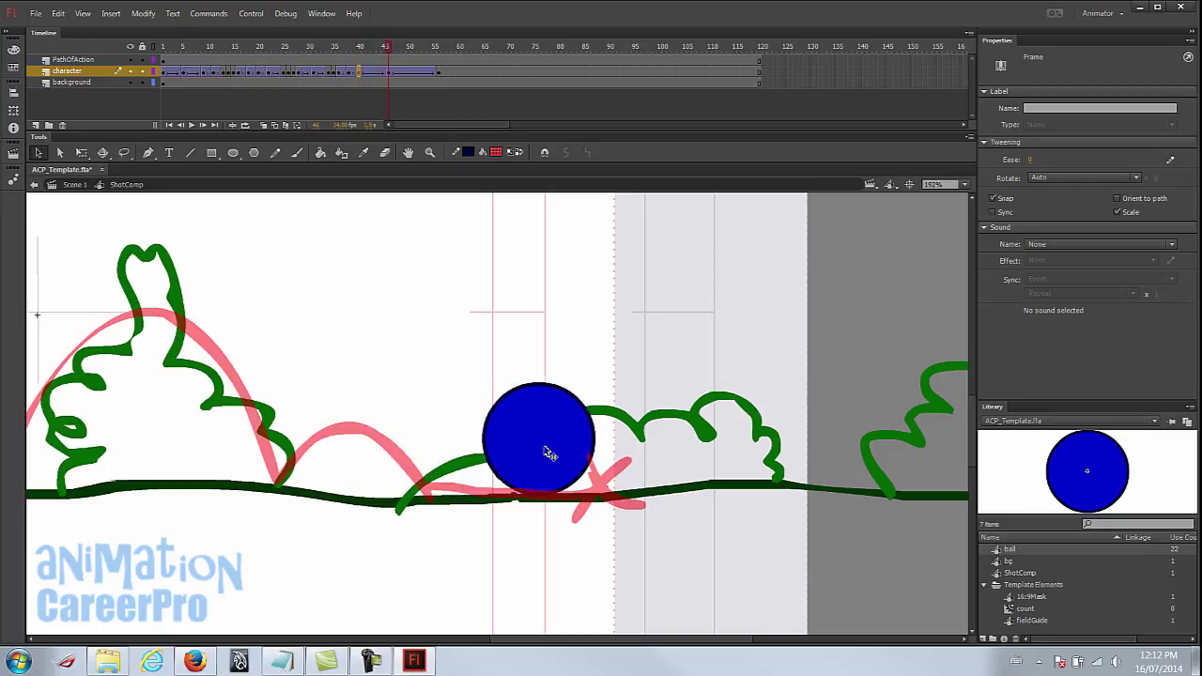
key(Return)
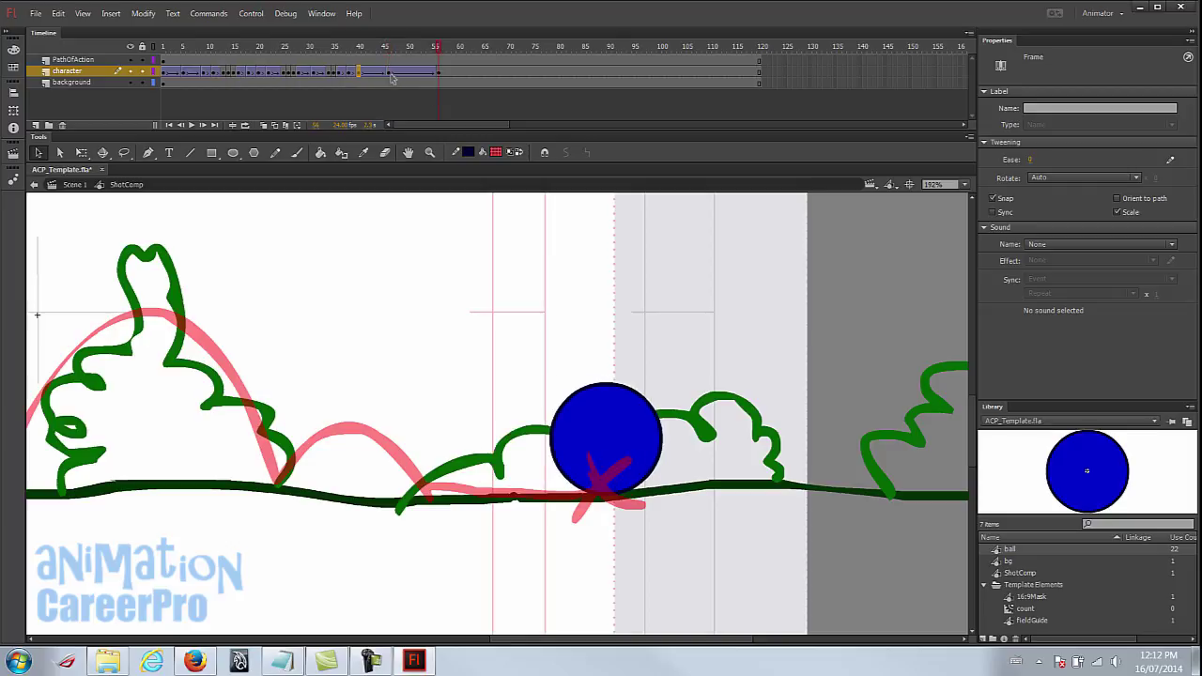
click(438, 72)
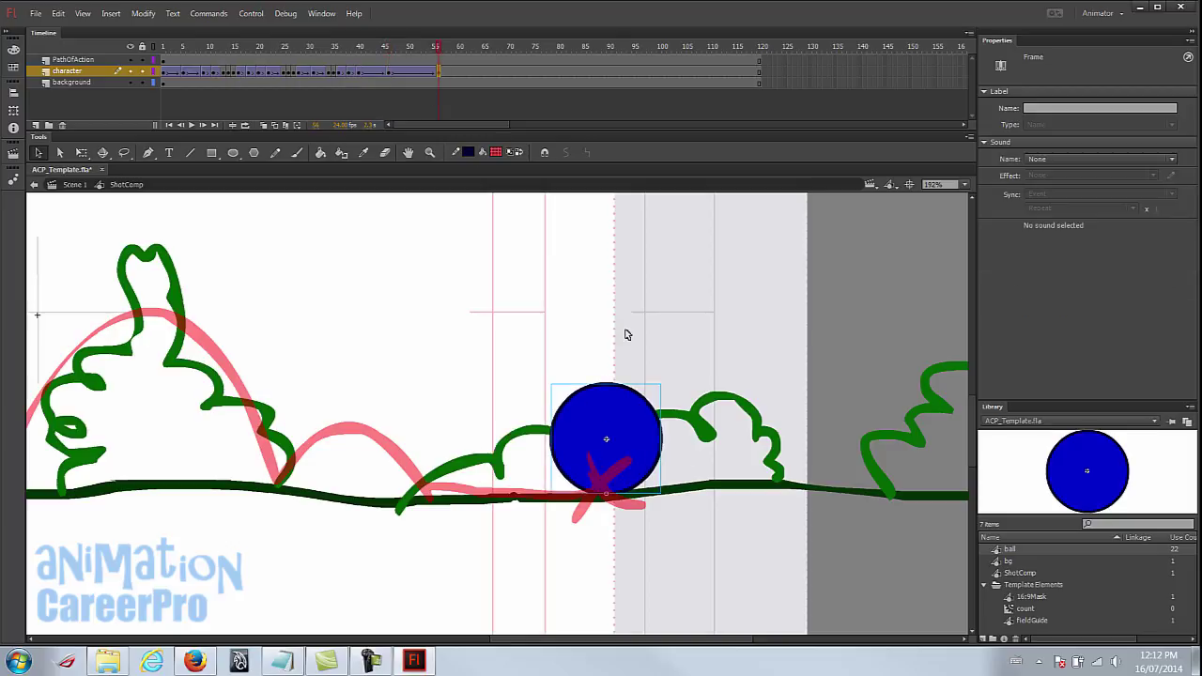
click(420, 72)
click(357, 47)
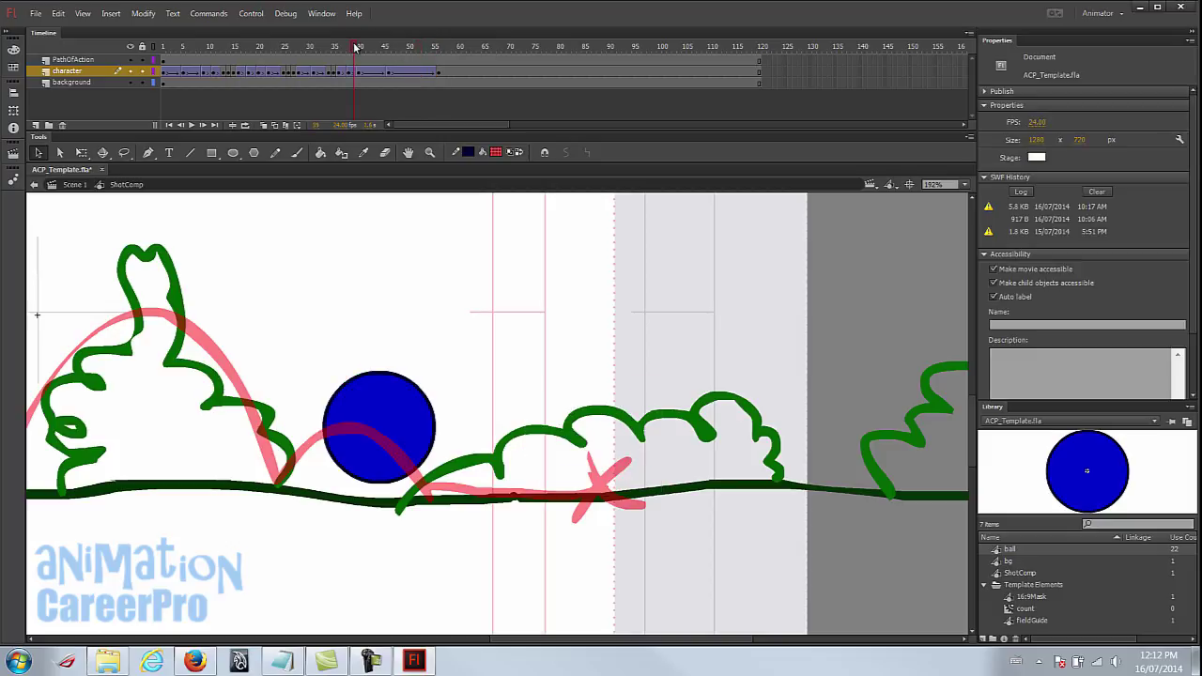
key(Return)
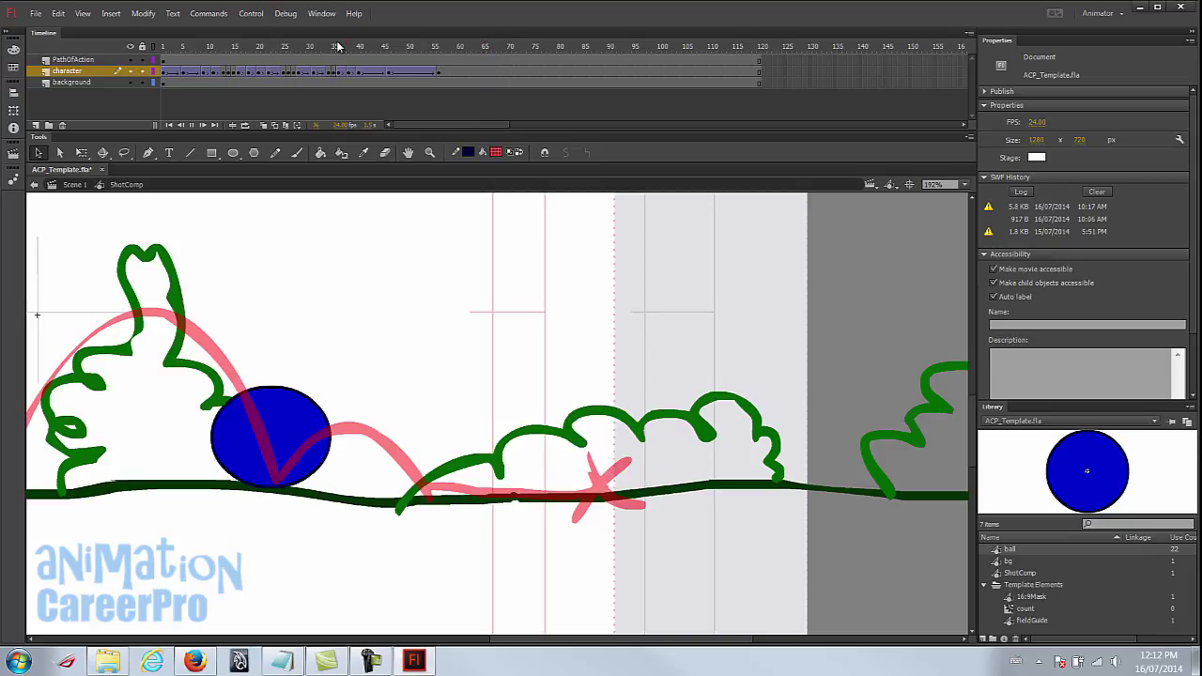
Set the ease of the last tween in the character layer's final roll to 100 out.
click(426, 72)
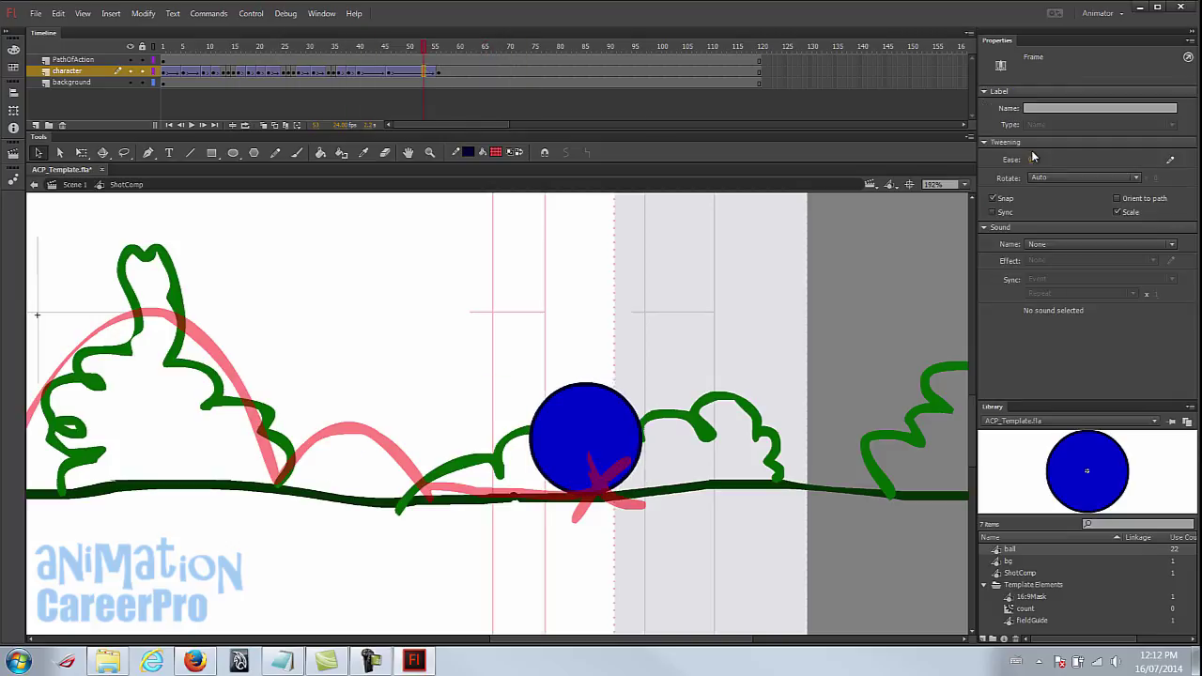
click(414, 72)
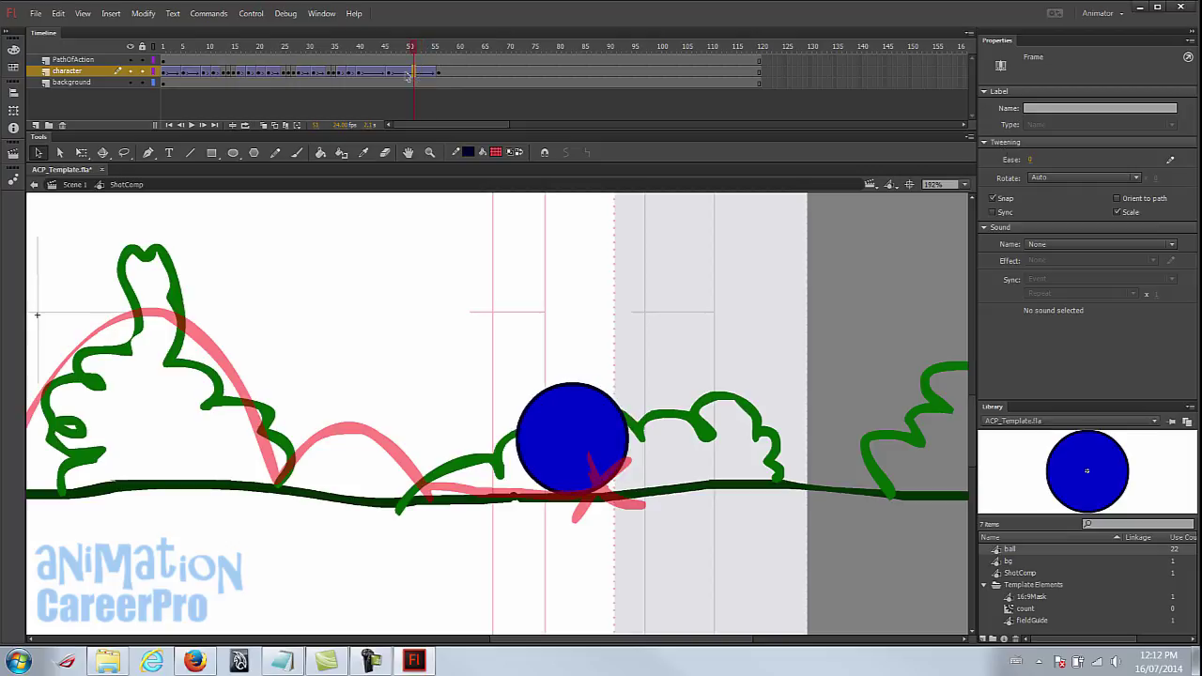
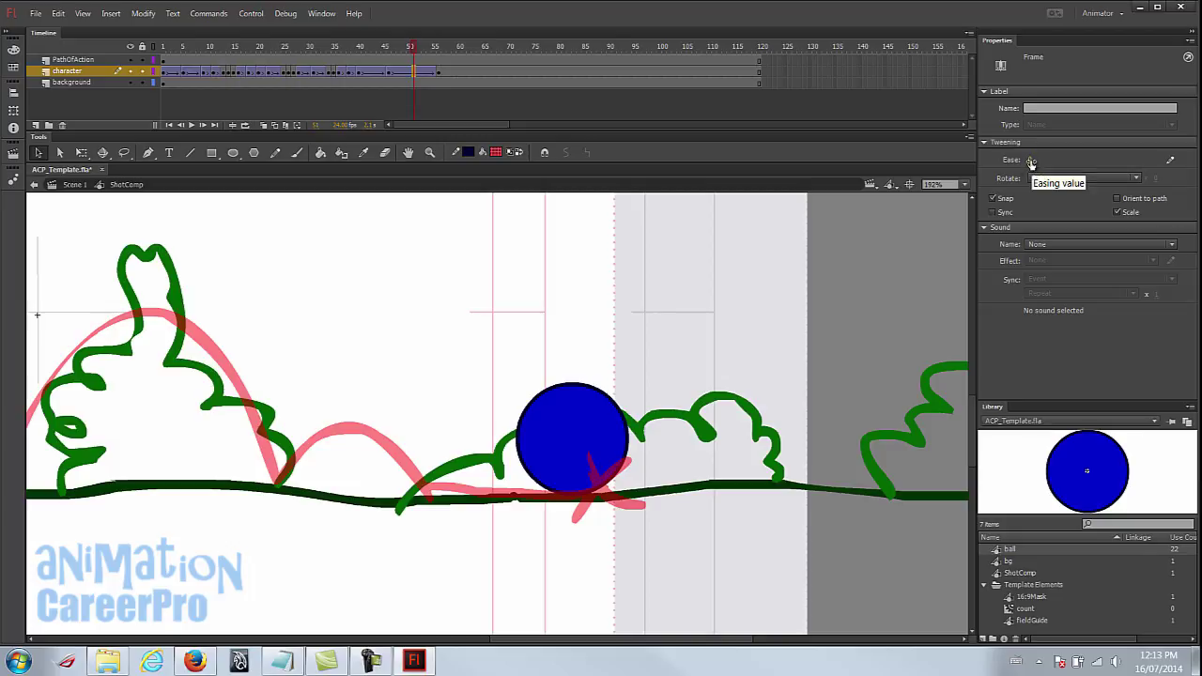
click(1030, 162)
mouse_move(1049, 161)
mouse_down()
mouse_move(1071, 163)
mouse_move(1052, 166)
mouse_up()
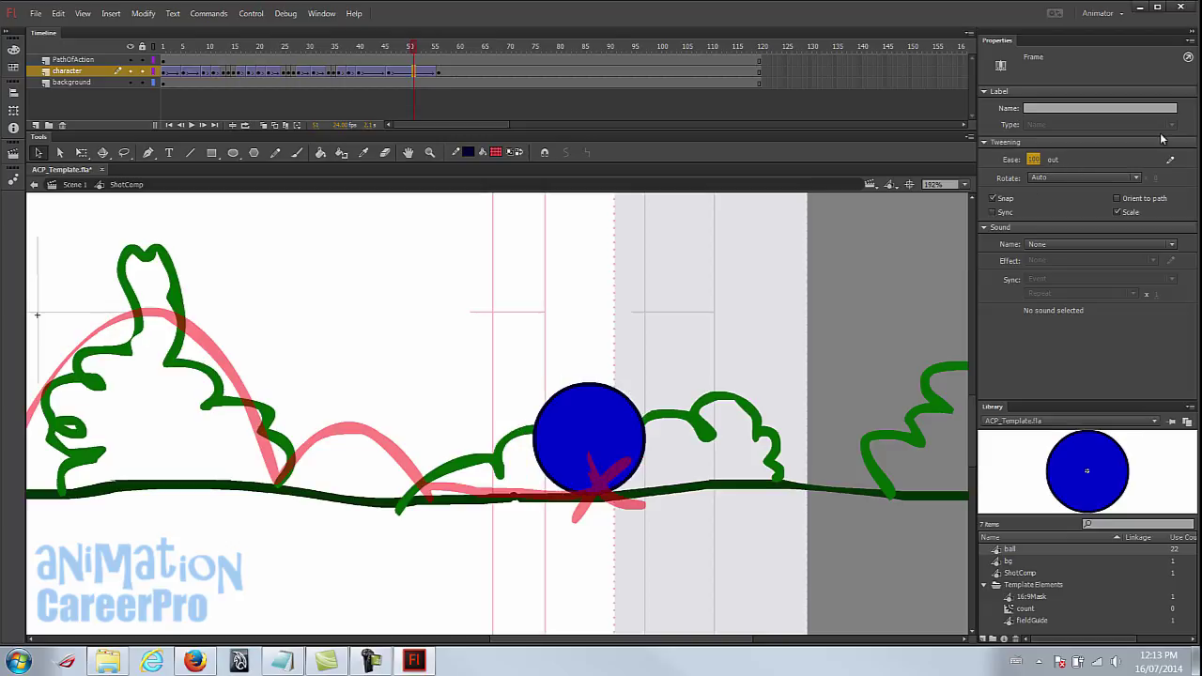
With onion skinning on at frame 52, compare the roll's spacing at ease 0 and at ease 100.
click(424, 82)
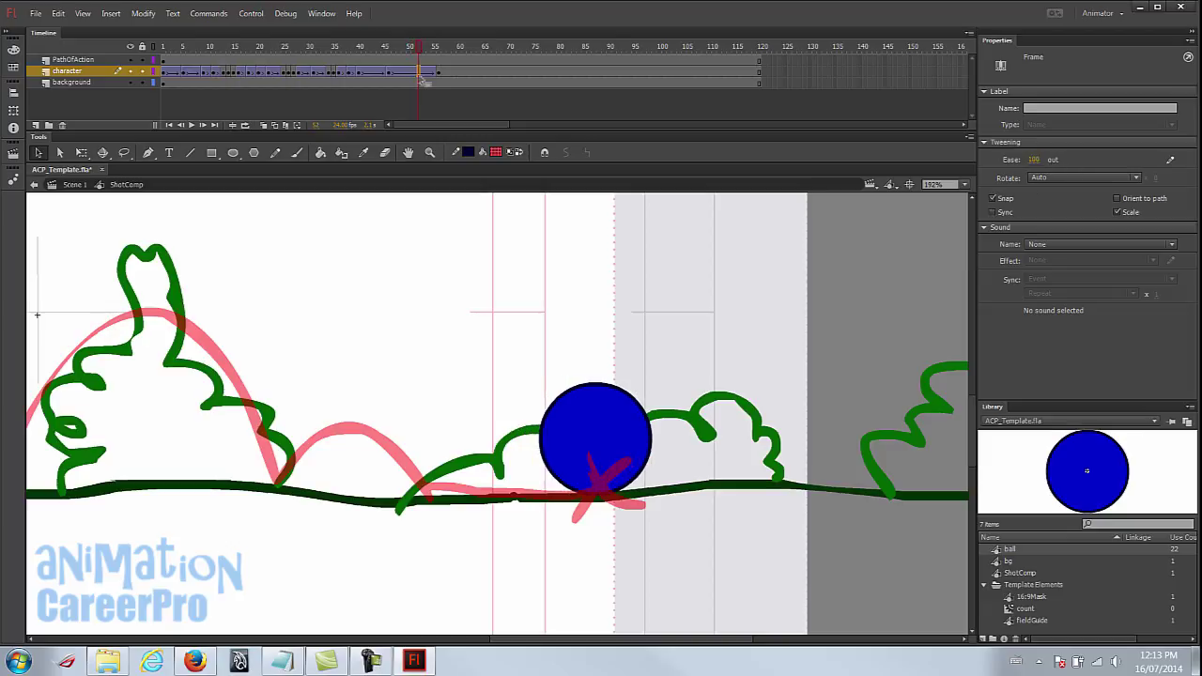
click(264, 126)
click(1035, 160)
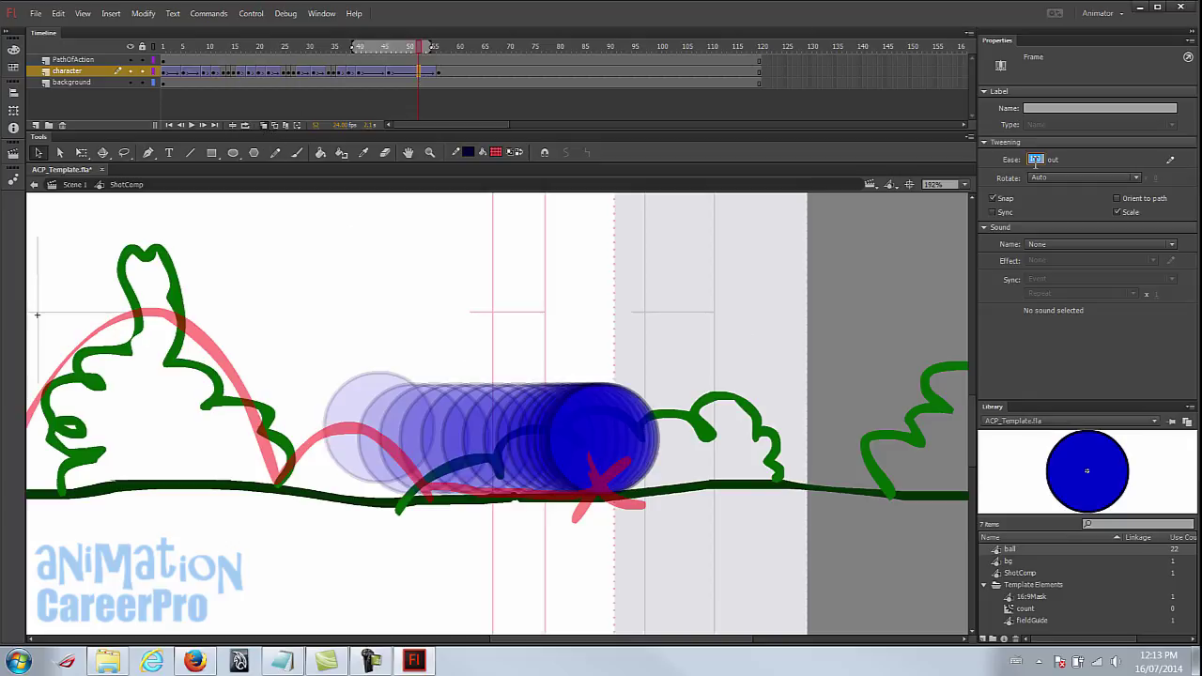
text(0)
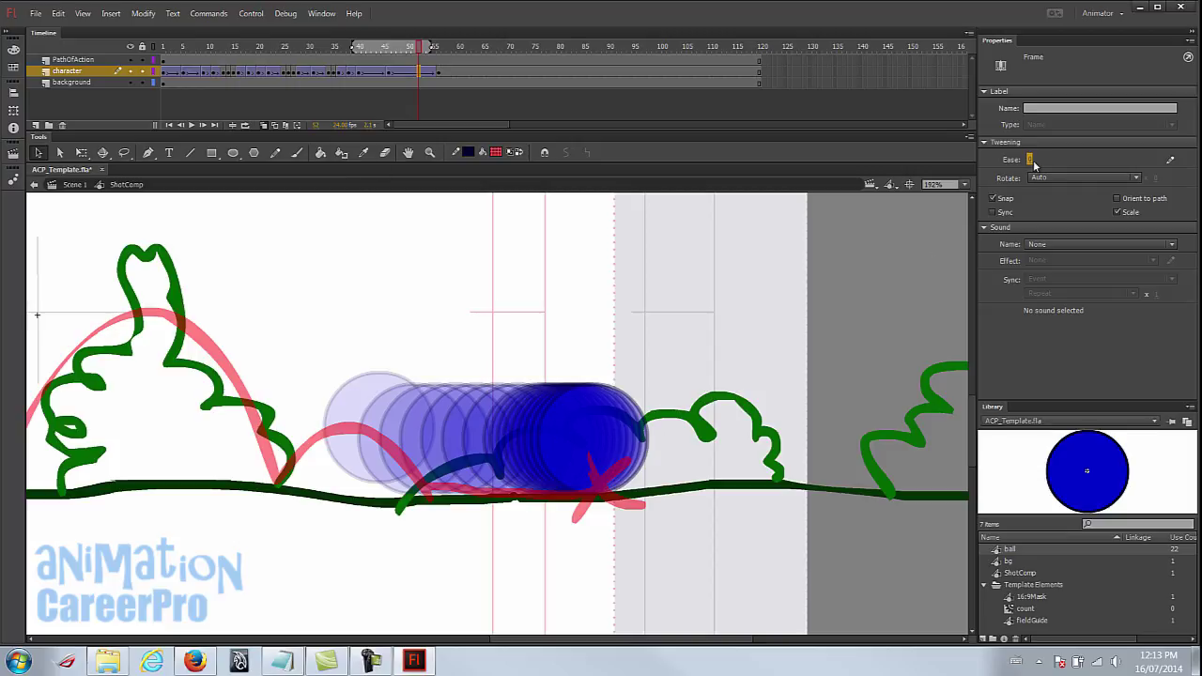
drag(1046, 159, 1168, 167)
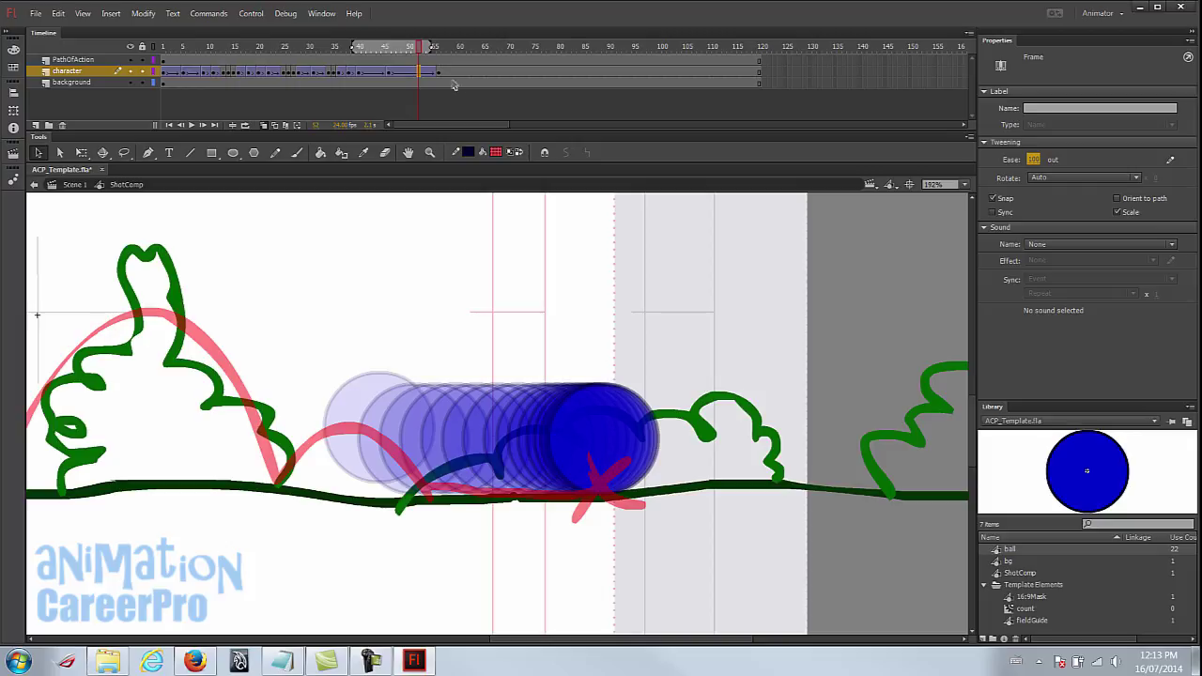
Replay the final roll from around frame 34 to check how the ball eases to a stop.
key(Return)
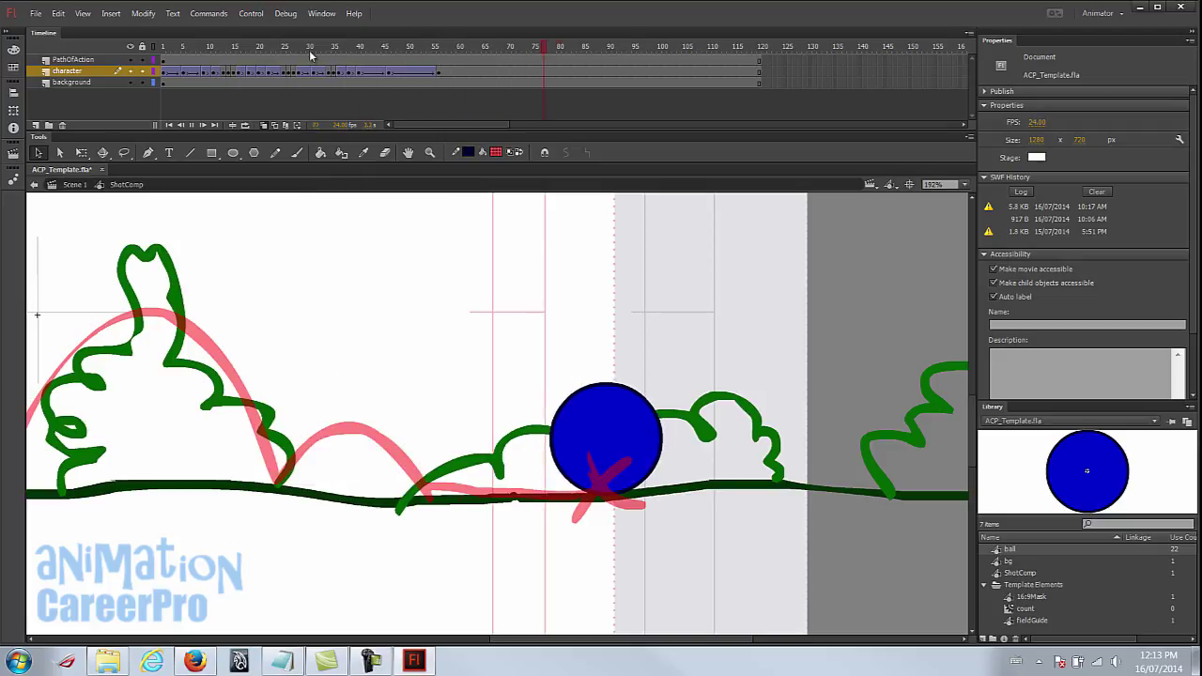
click(328, 46)
key(Return)
Hide the PathOfAction layer and turn off onion skinning to play the clean animation from frame 1.
key(z)
key(ctrl+3)
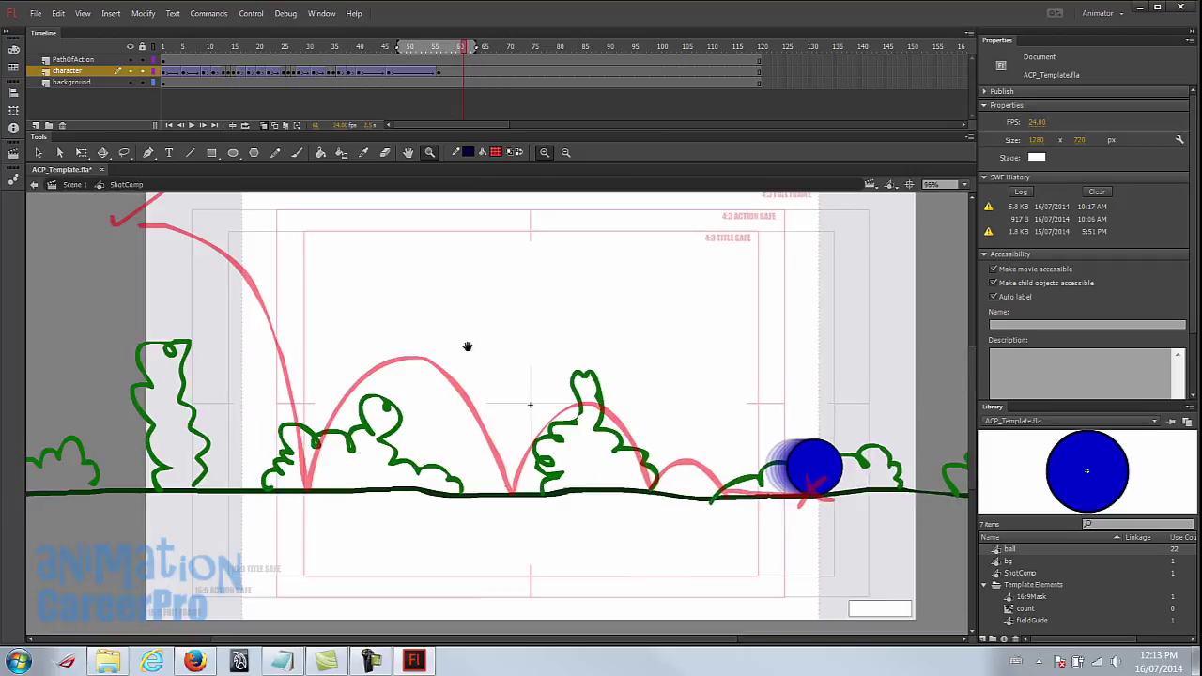
click(131, 60)
click(166, 46)
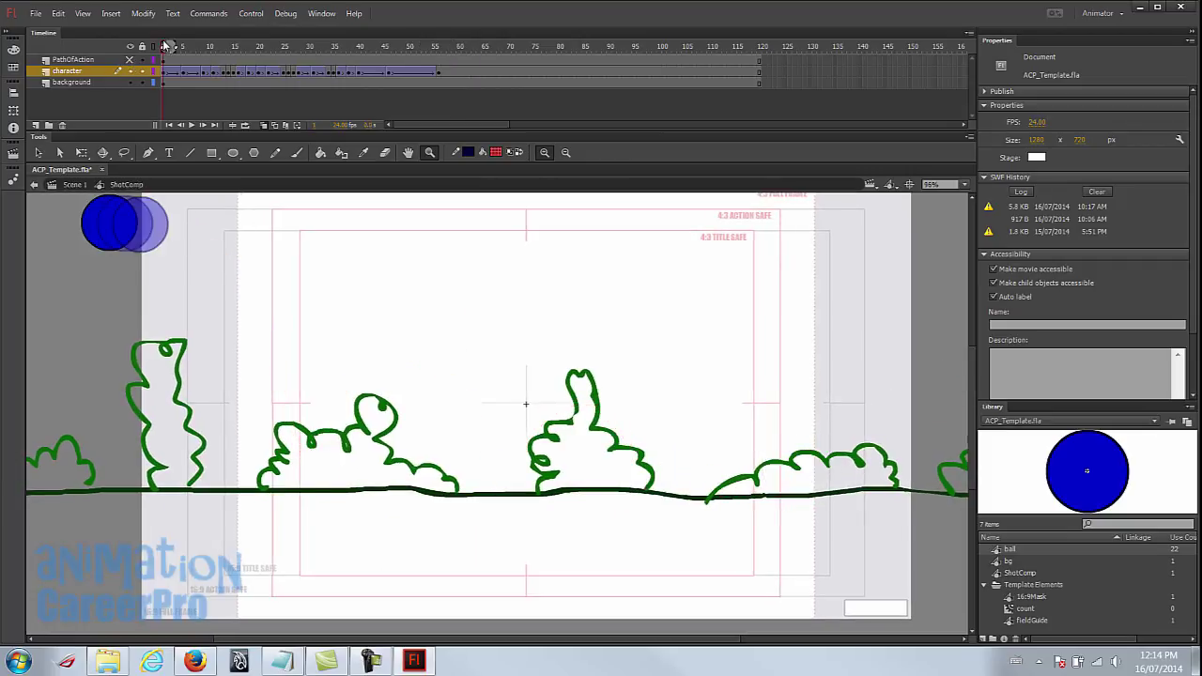
click(264, 125)
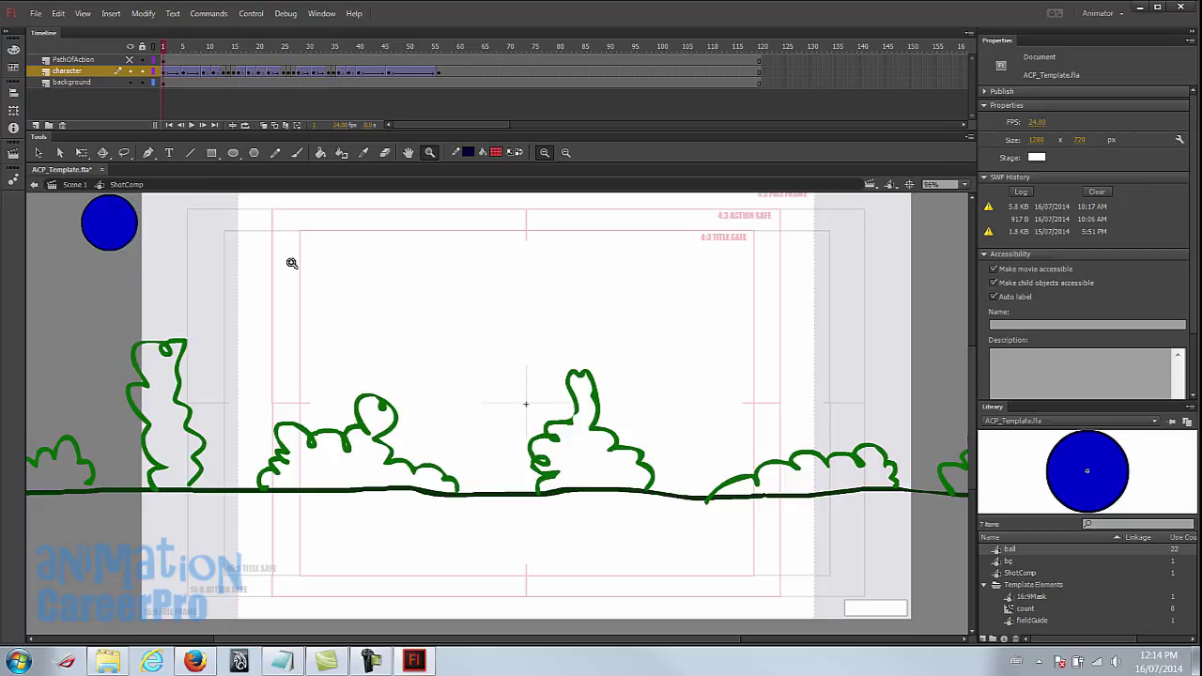
key(Return)
Remove frames 65 to 120 from all three layers of ShotComp and scrub through the shortened timeline.
drag(476, 47, 759, 86)
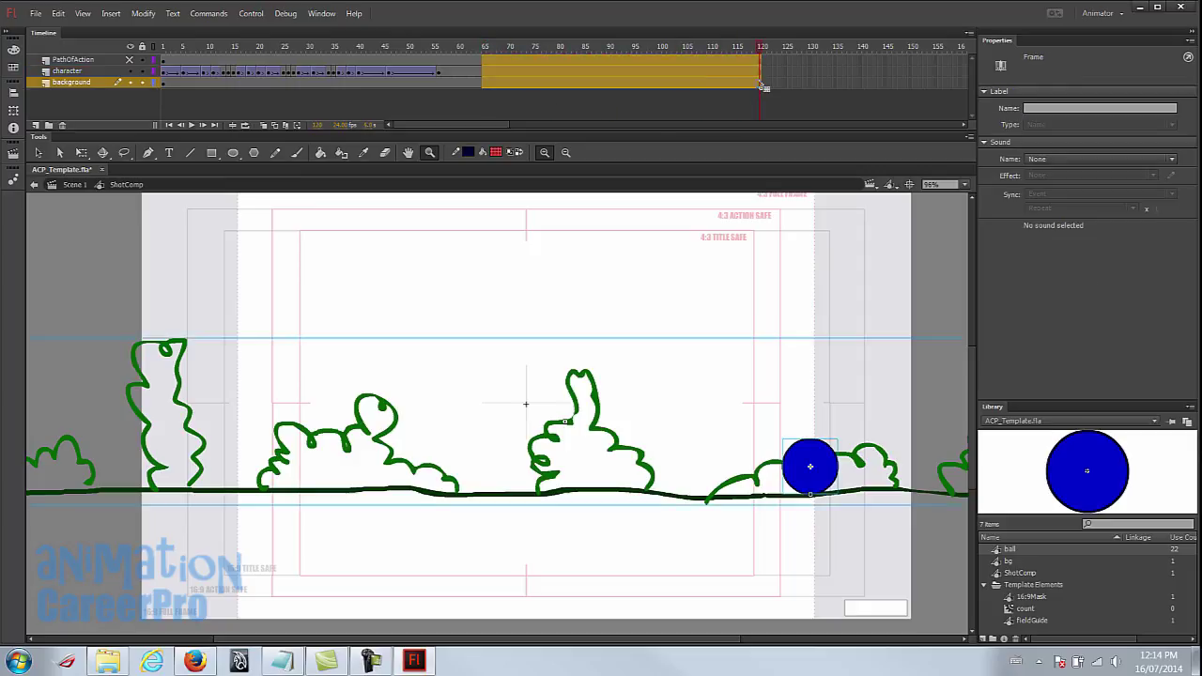
right_click(529, 76)
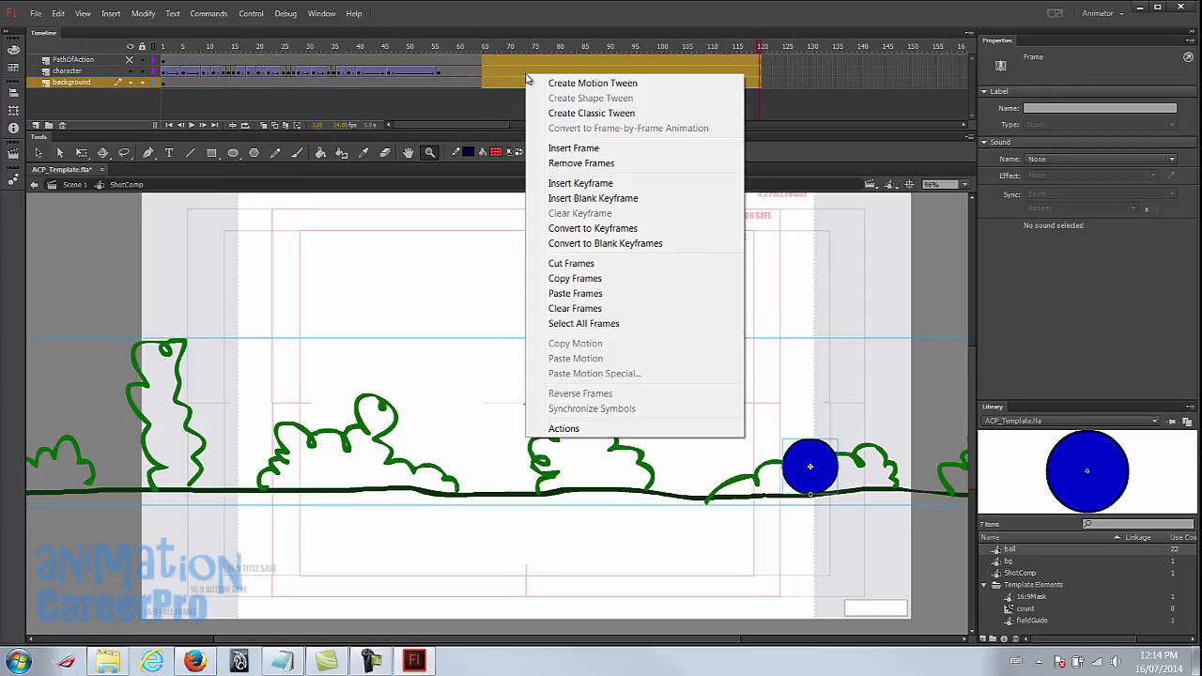
click(568, 166)
drag(460, 47, 130, 49)
click(480, 47)
Check the bg and ball instances at frame 64, and exit ShotComp to return to Scene 1.
key(v)
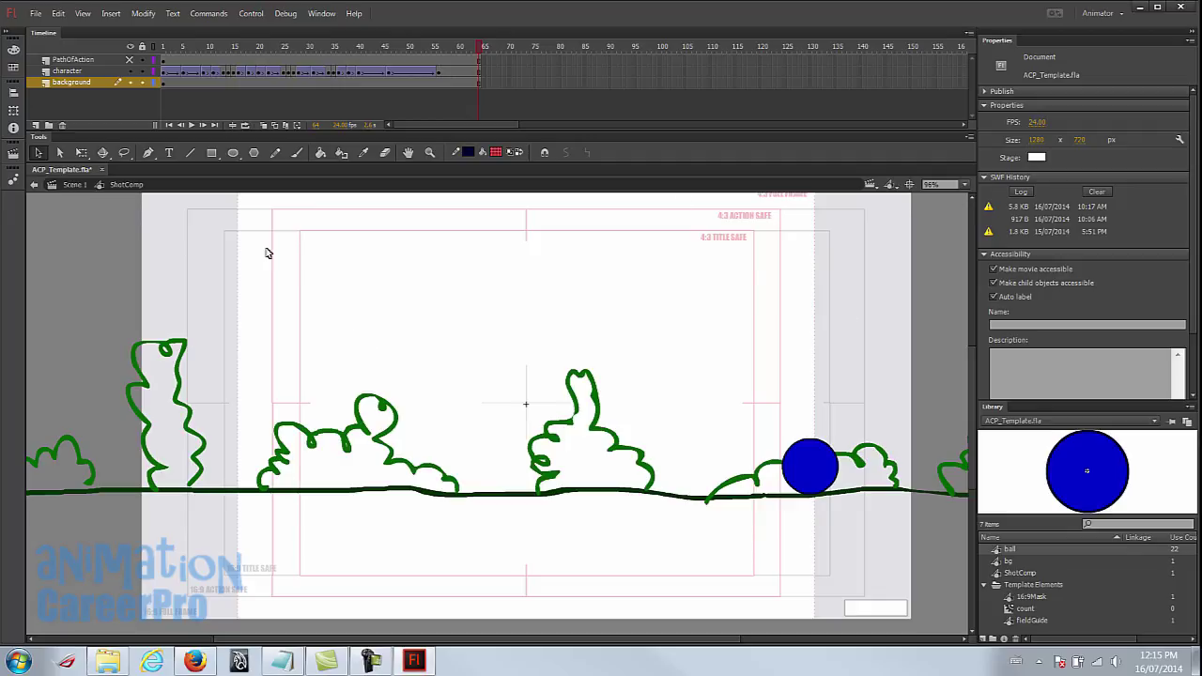
click(174, 354)
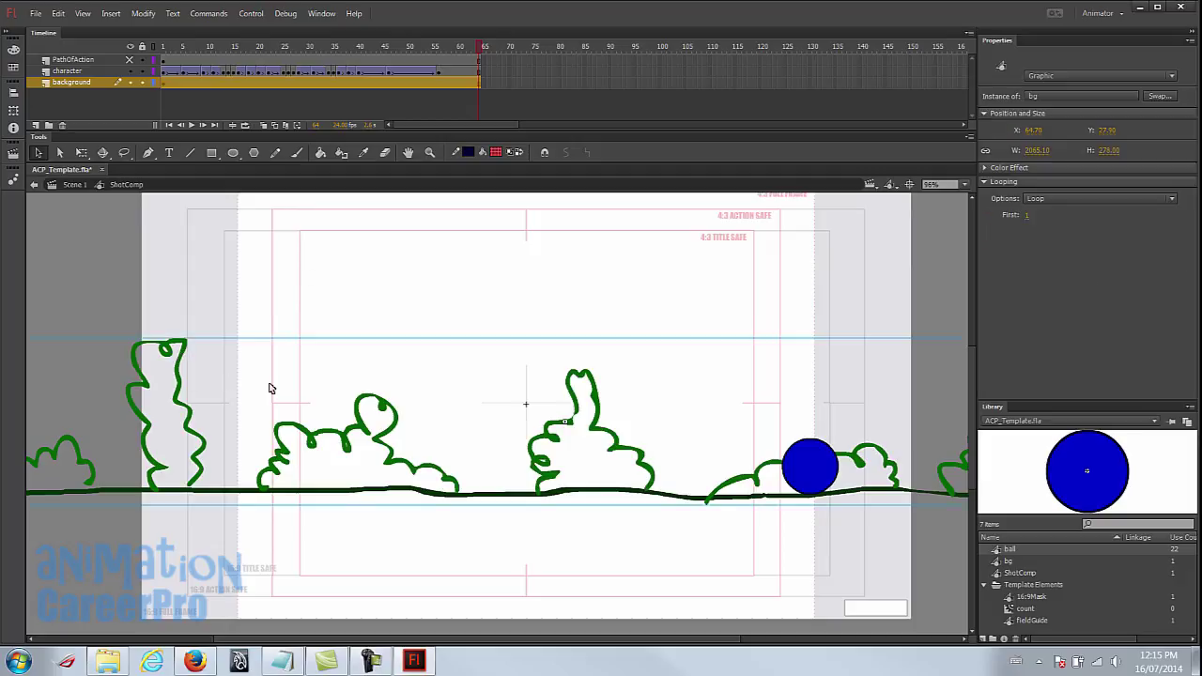
click(825, 449)
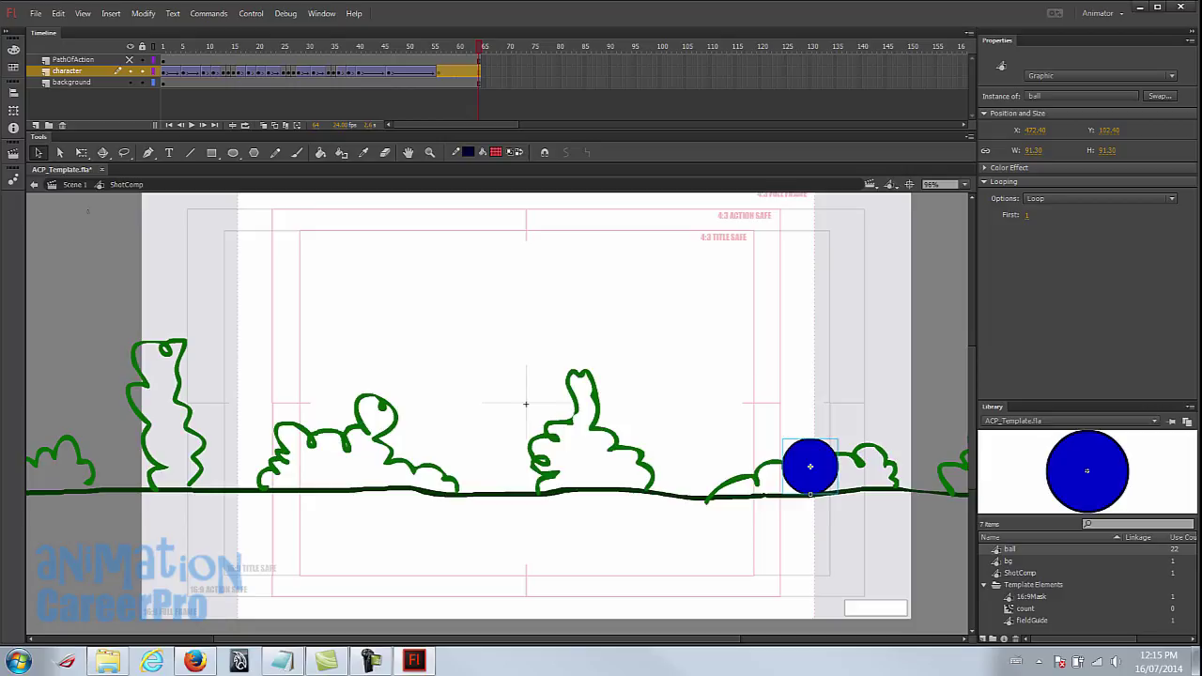
double_click(87, 212)
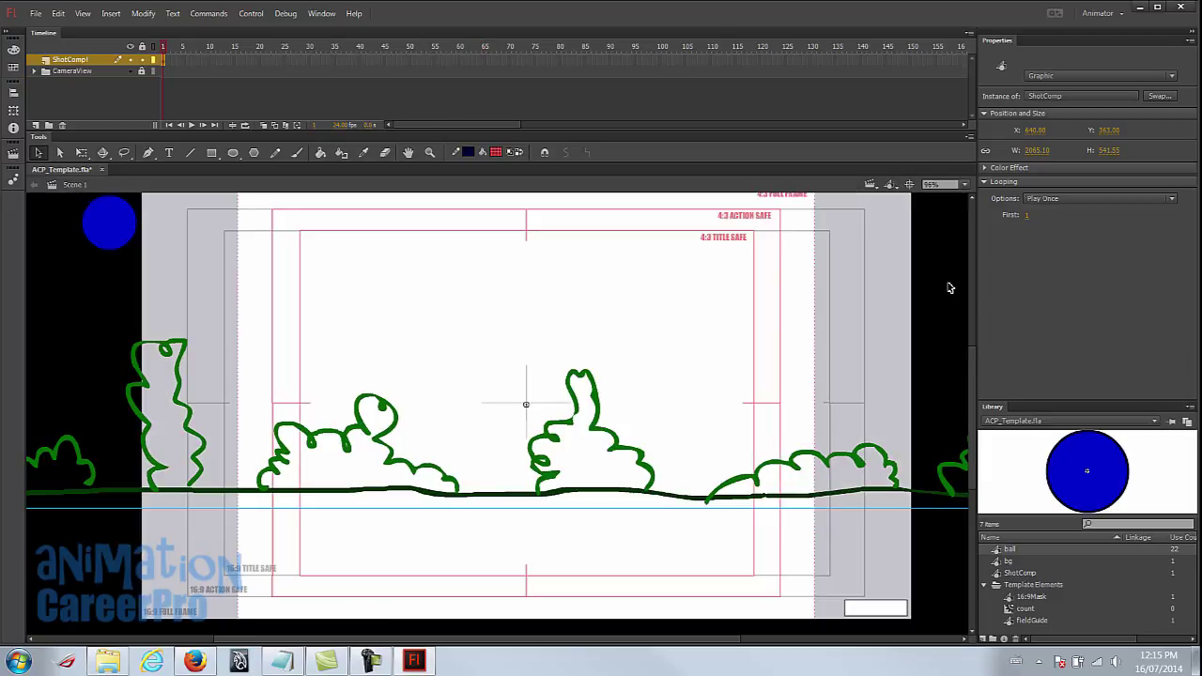
drag(496, 326, 483, 336)
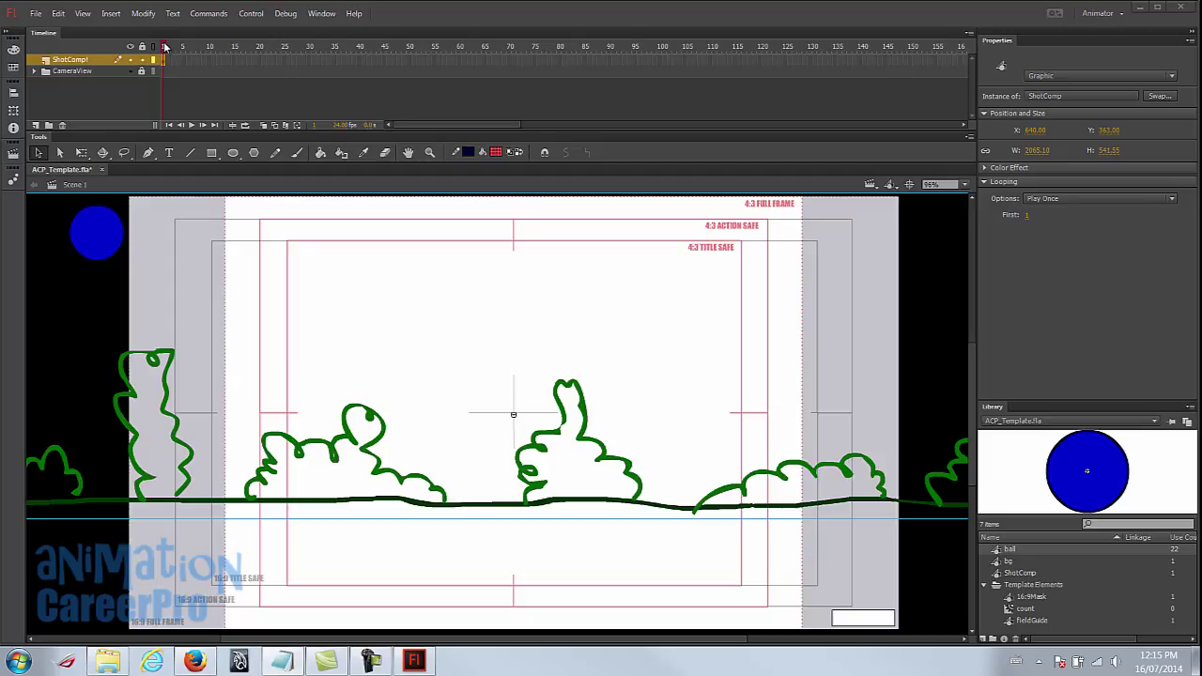
Extend the ShotComp layer in Scene 1 so its frames run to frame 64.
click(471, 60)
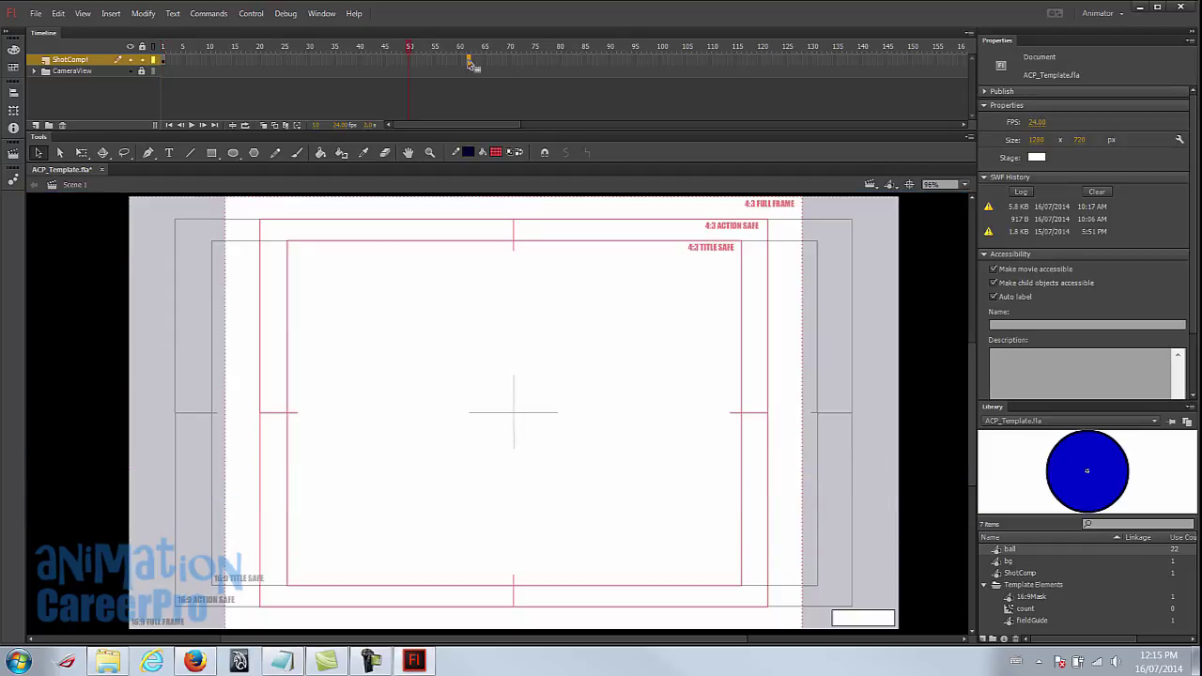
drag(468, 65, 485, 70)
right_click(484, 61)
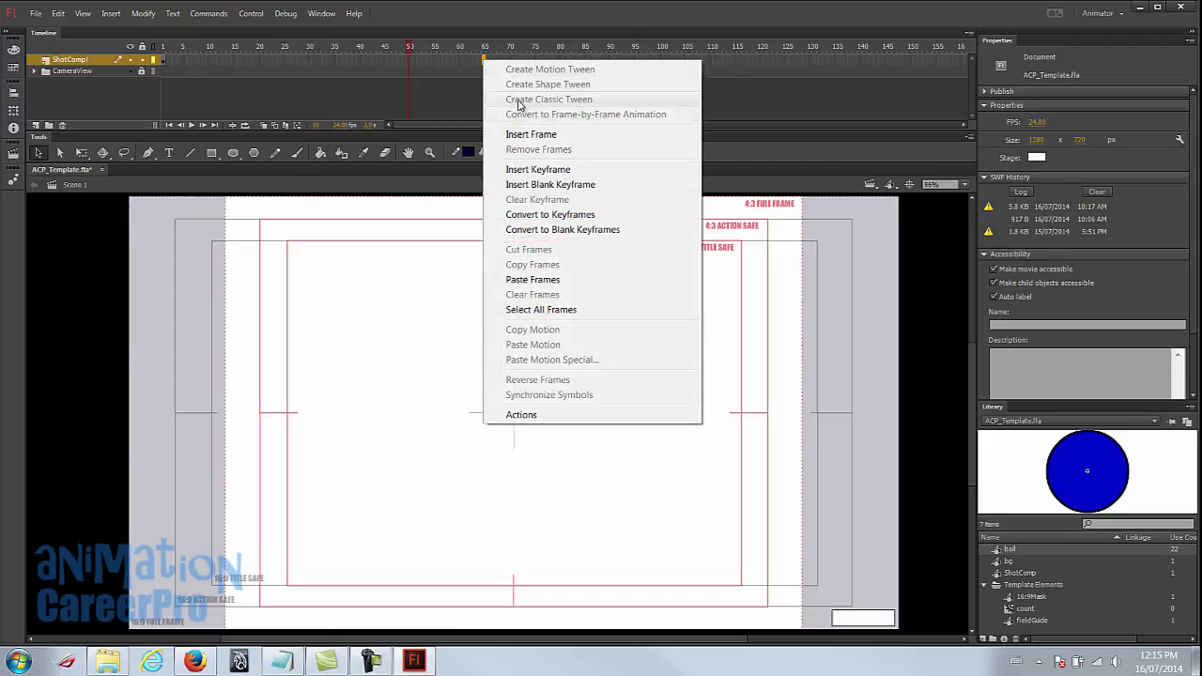
click(529, 136)
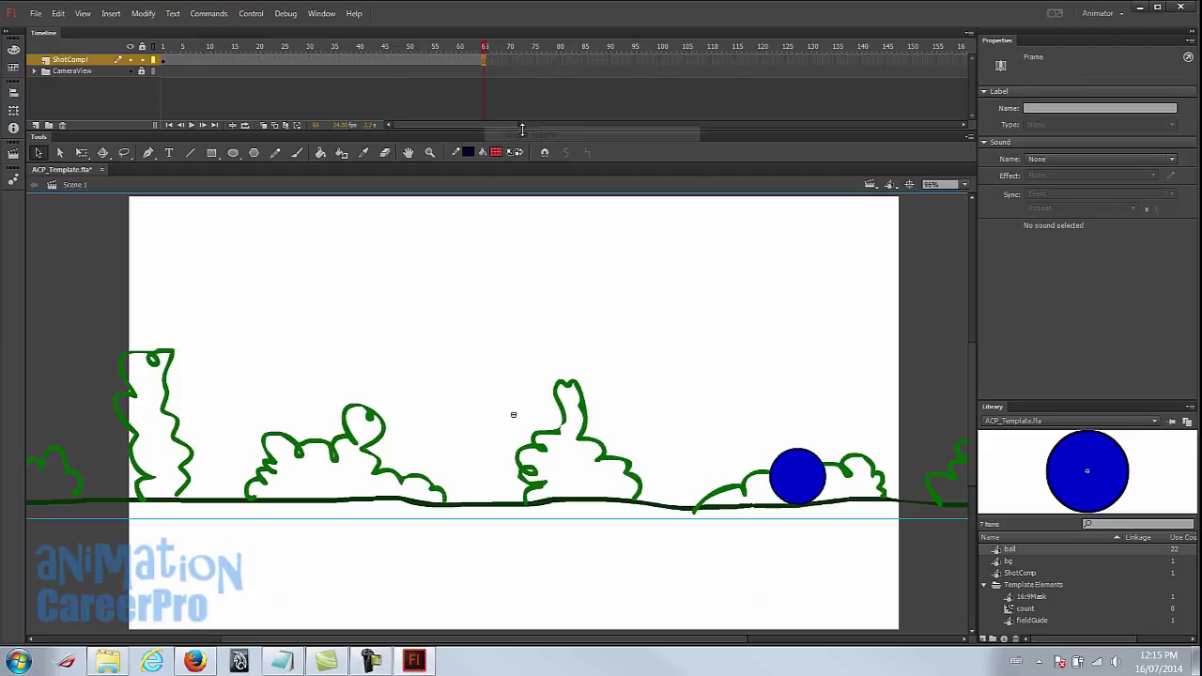
mouse_move(481, 49)
mouse_down()
mouse_move(366, 58)
mouse_move(434, 62)
mouse_move(410, 60)
mouse_up()
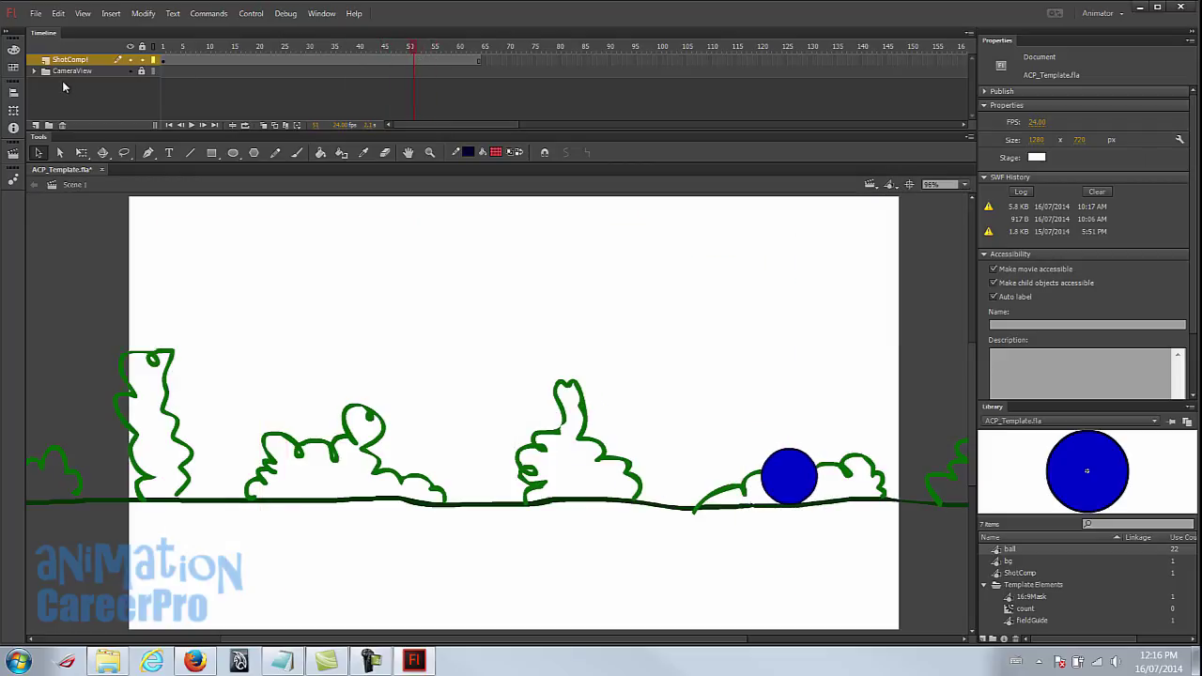
Extend the fieldGuide, FrameCounter and 16:9 Mask layers in the CameraView folder to frame 64, and collapse the folder.
click(34, 73)
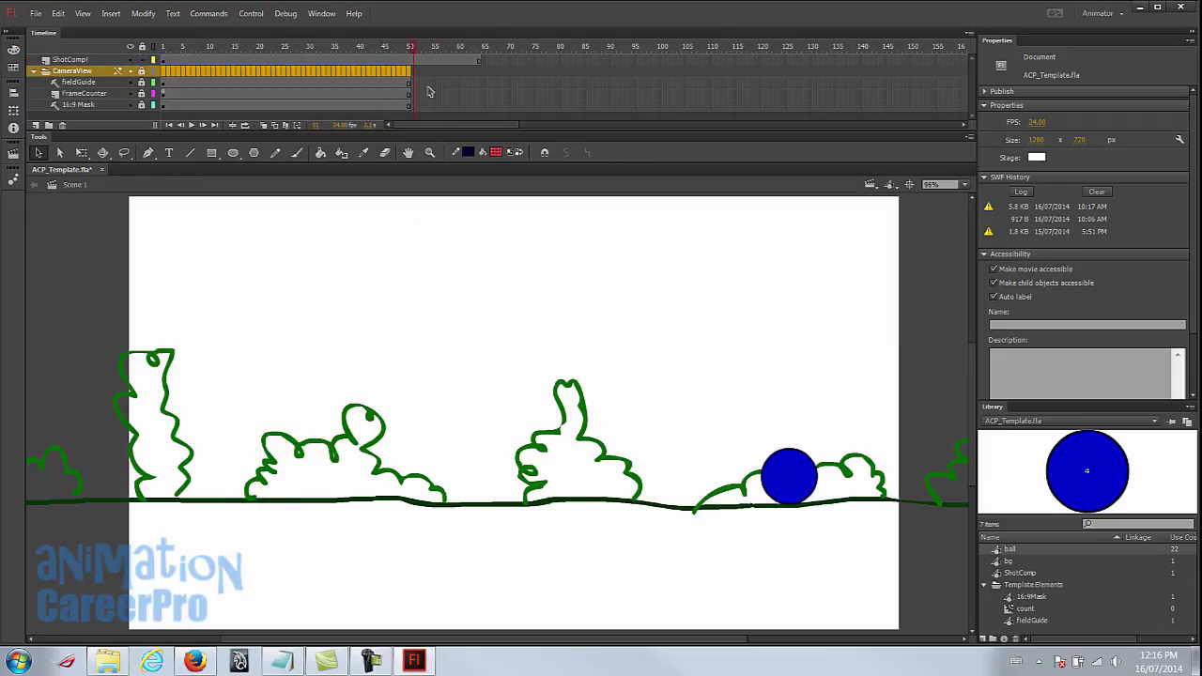
drag(478, 83, 479, 105)
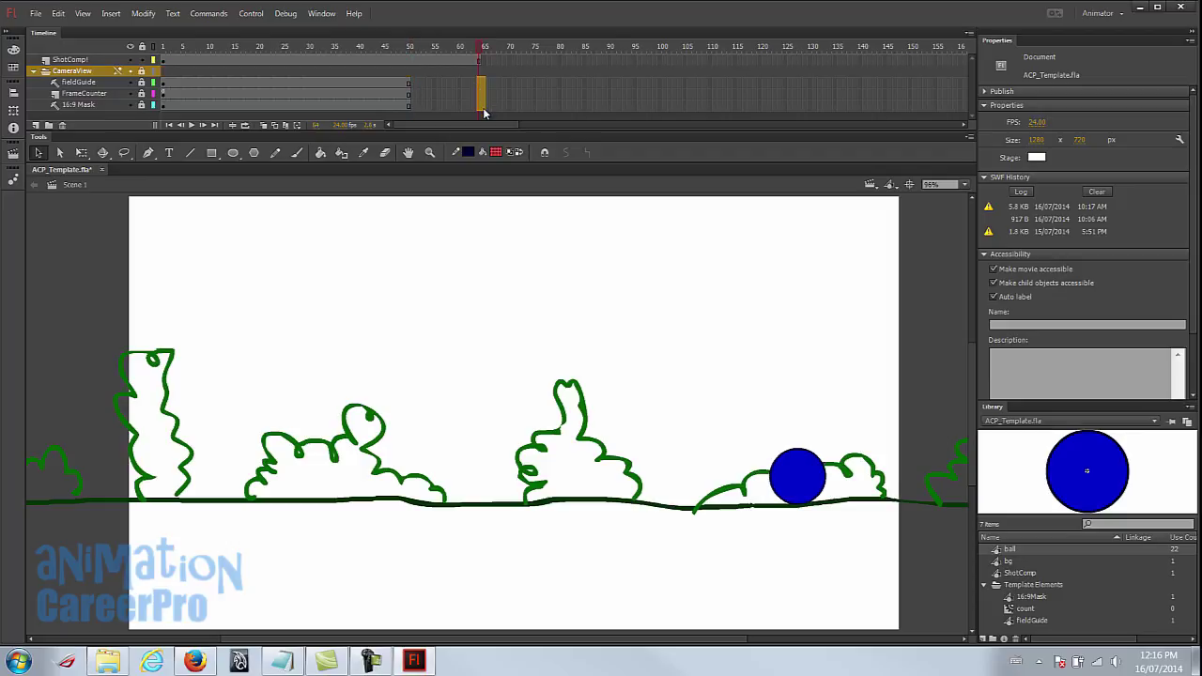
right_click(480, 109)
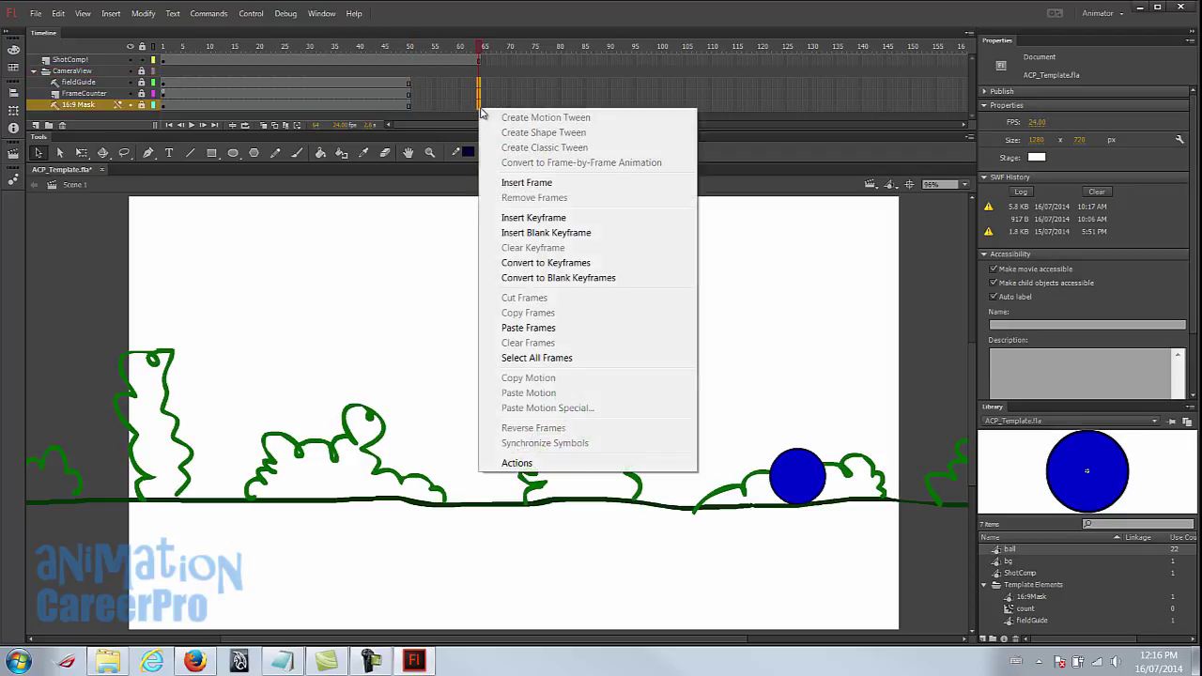
click(503, 182)
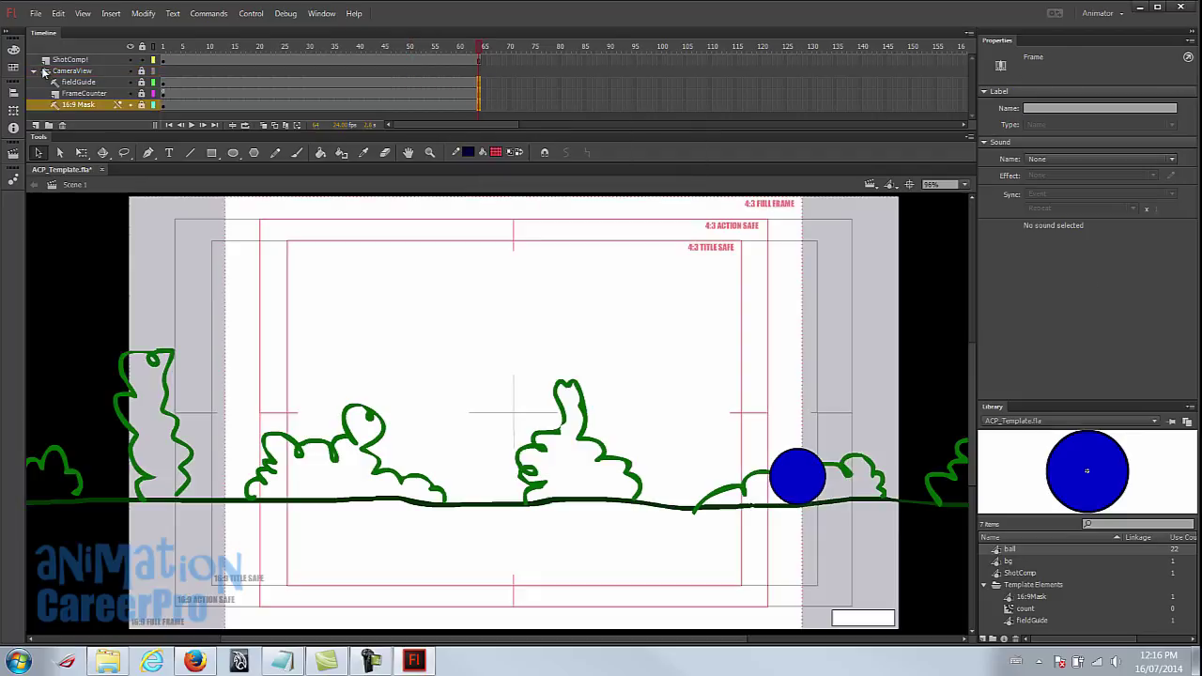
click(34, 72)
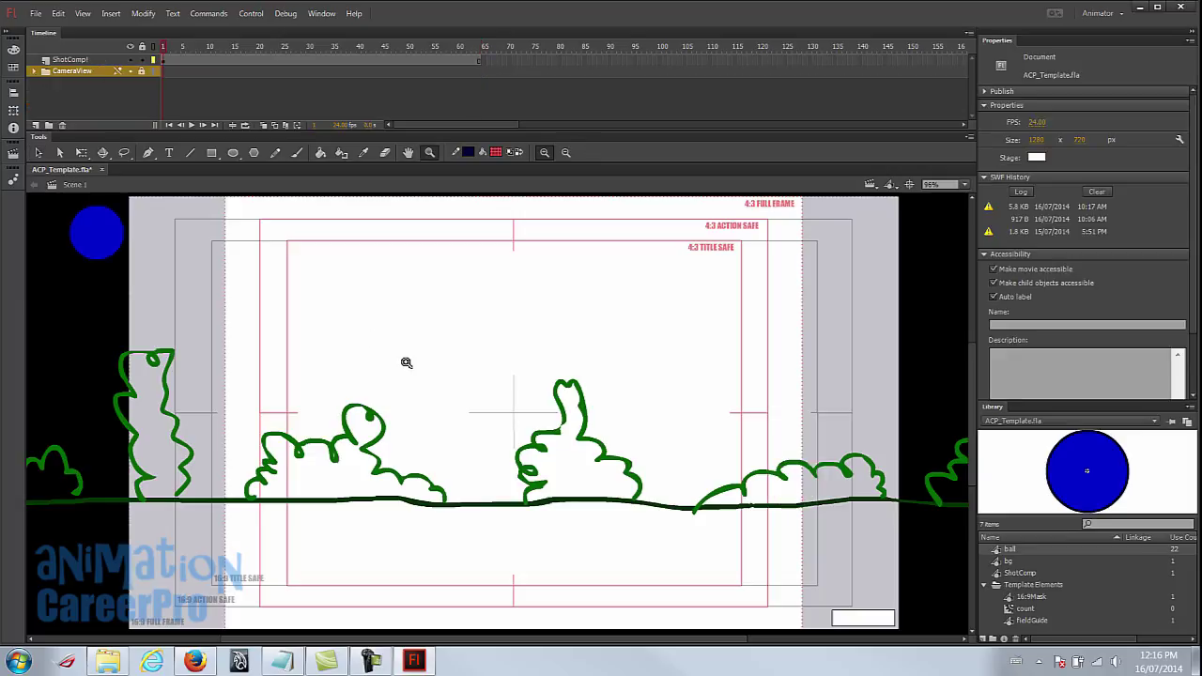
Examine the whole shot around the camera frame, opening ShotComp to inspect its background and returning to Scene 1.
alt+click(469, 389)
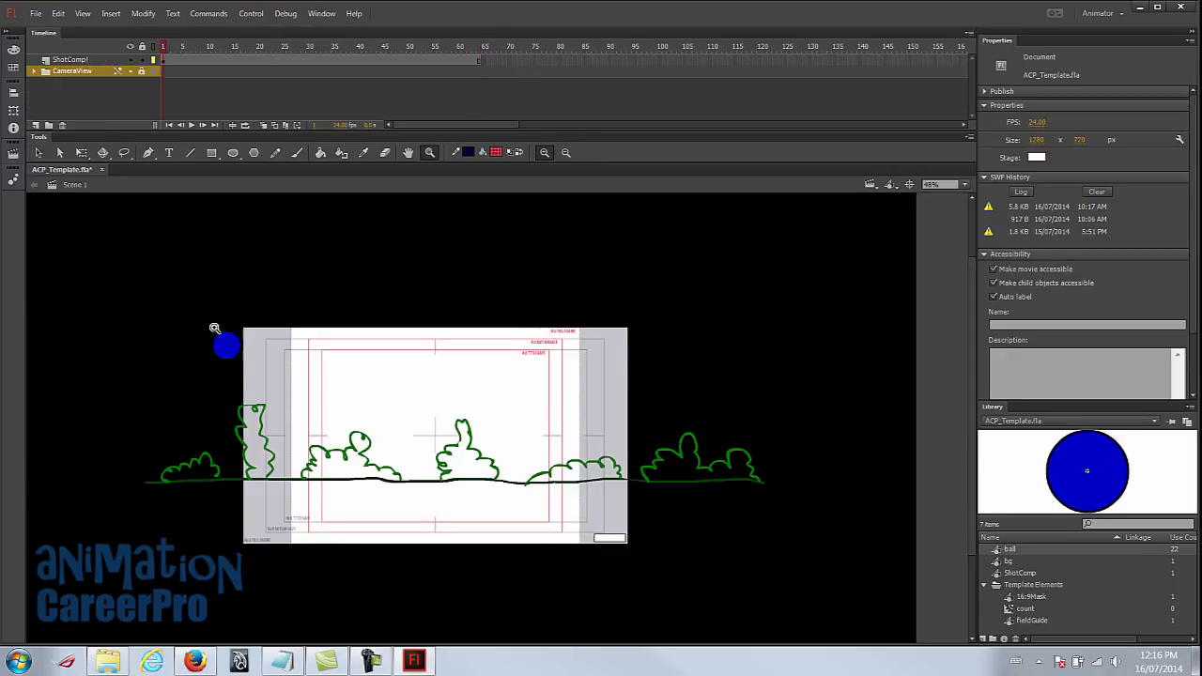
scroll(408, 376, down, 1)
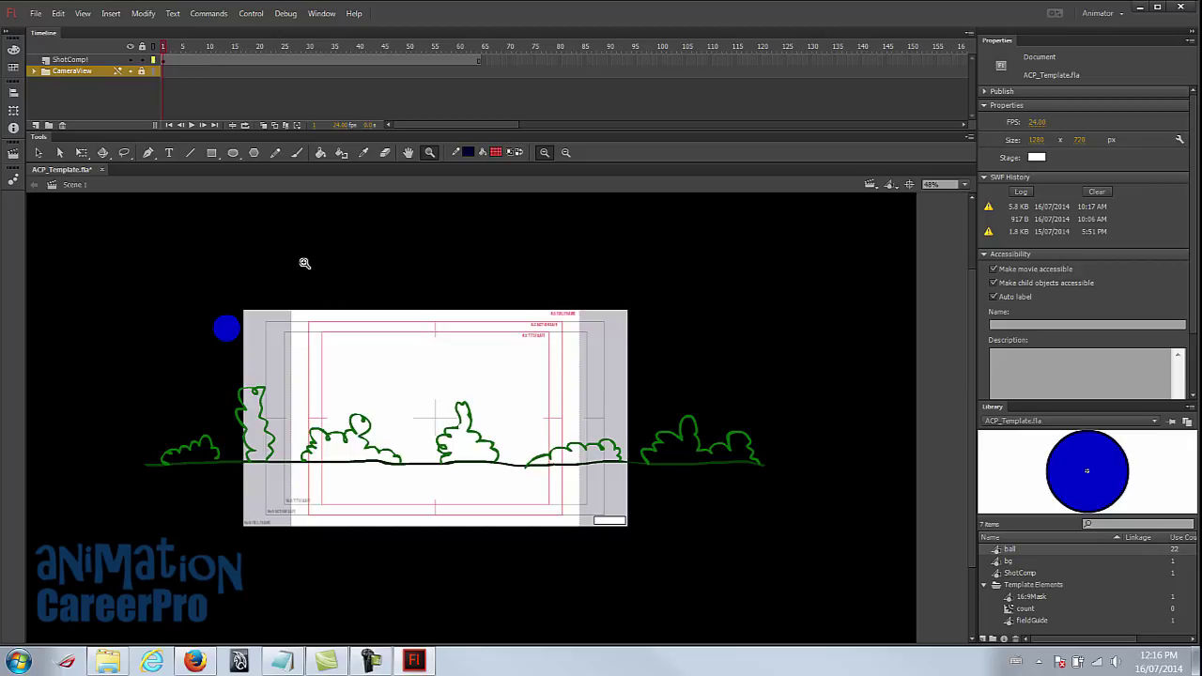
key(v)
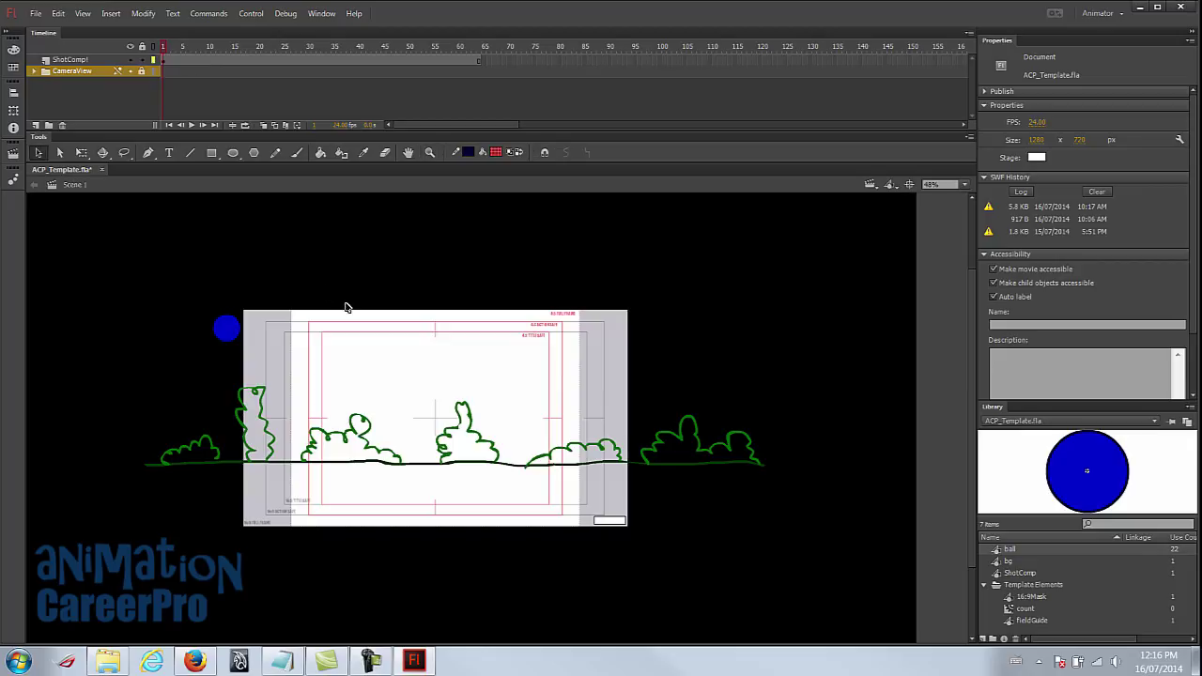
click(164, 60)
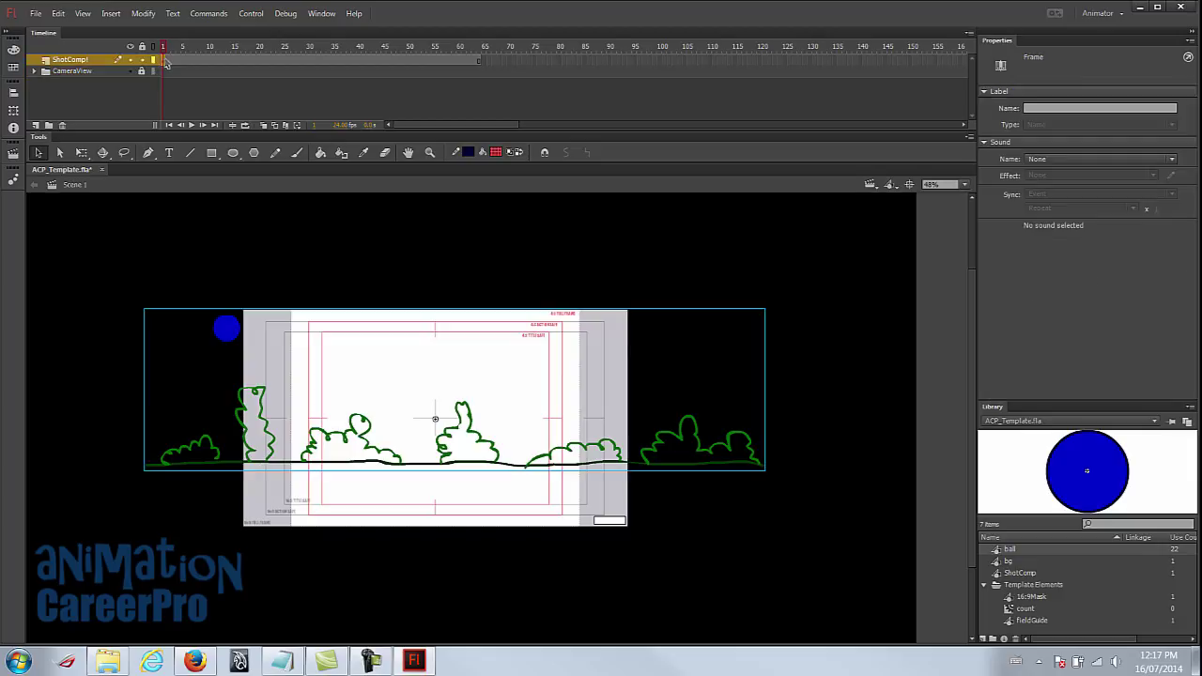
double_click(227, 339)
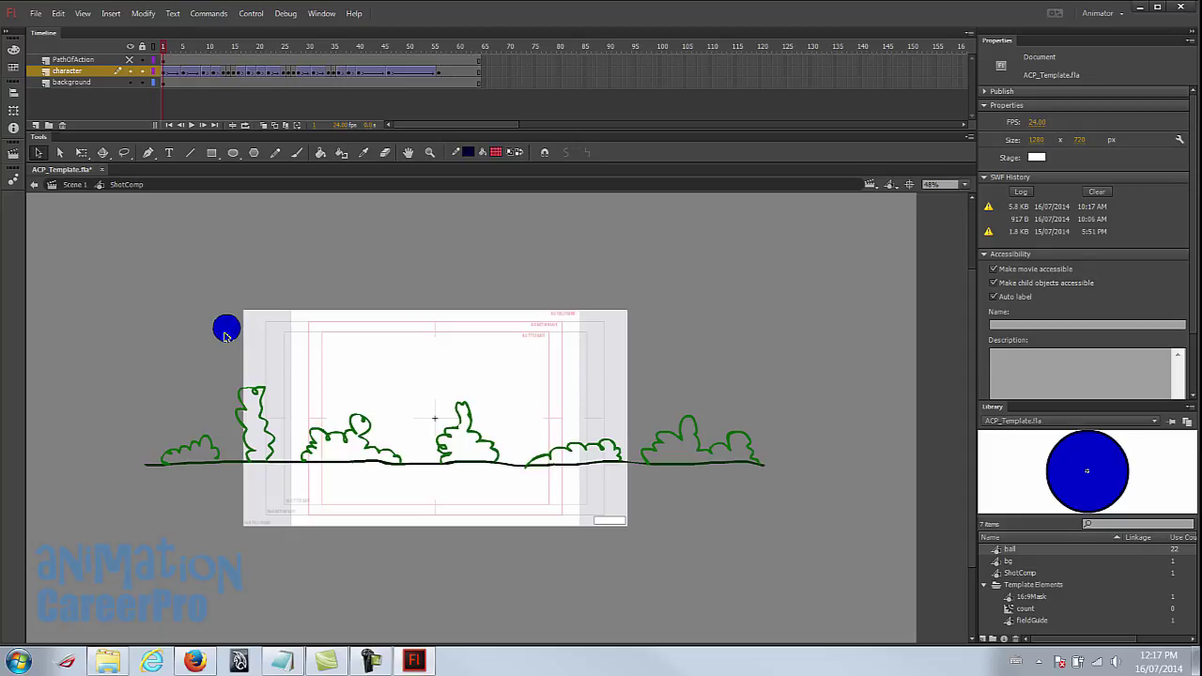
click(268, 407)
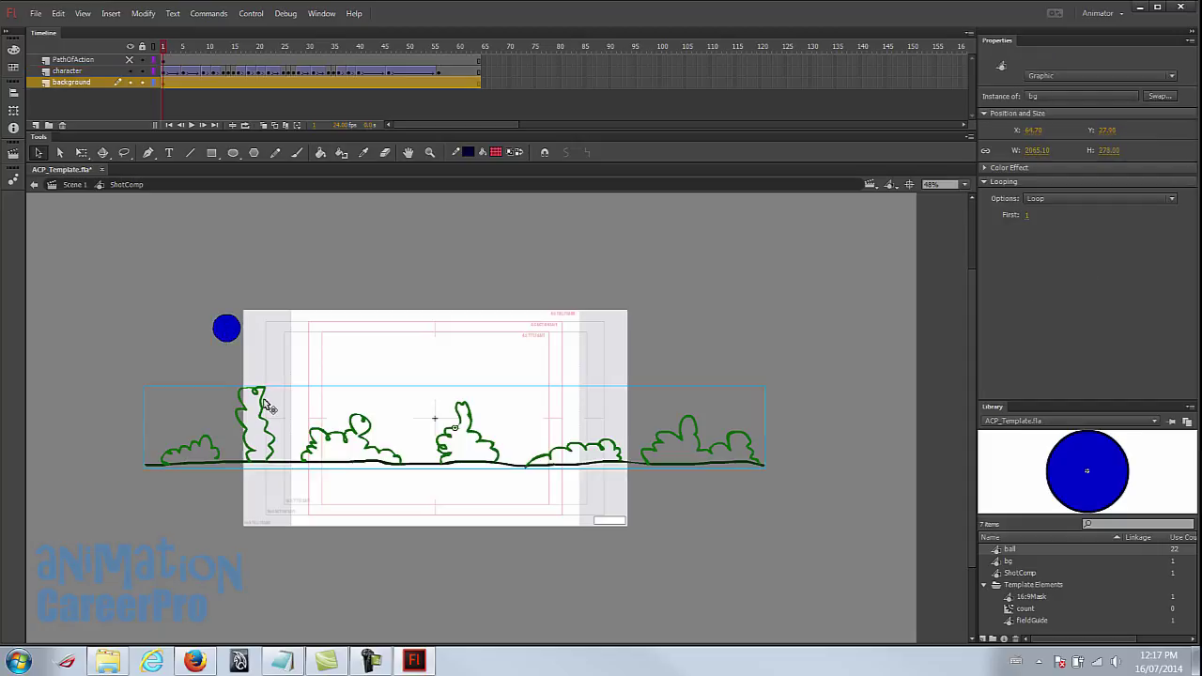
double_click(107, 293)
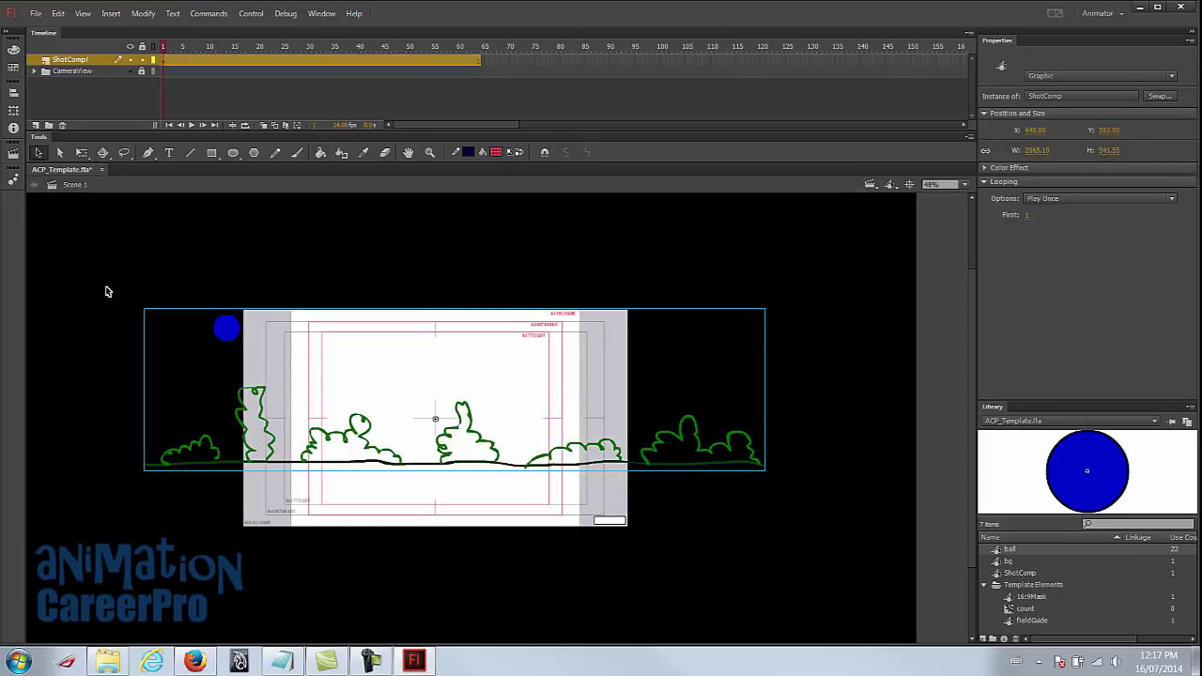
Scrub through the ball's first bounce in Scene 1 and add a ShotComp keyframe at frame 21.
click(163, 60)
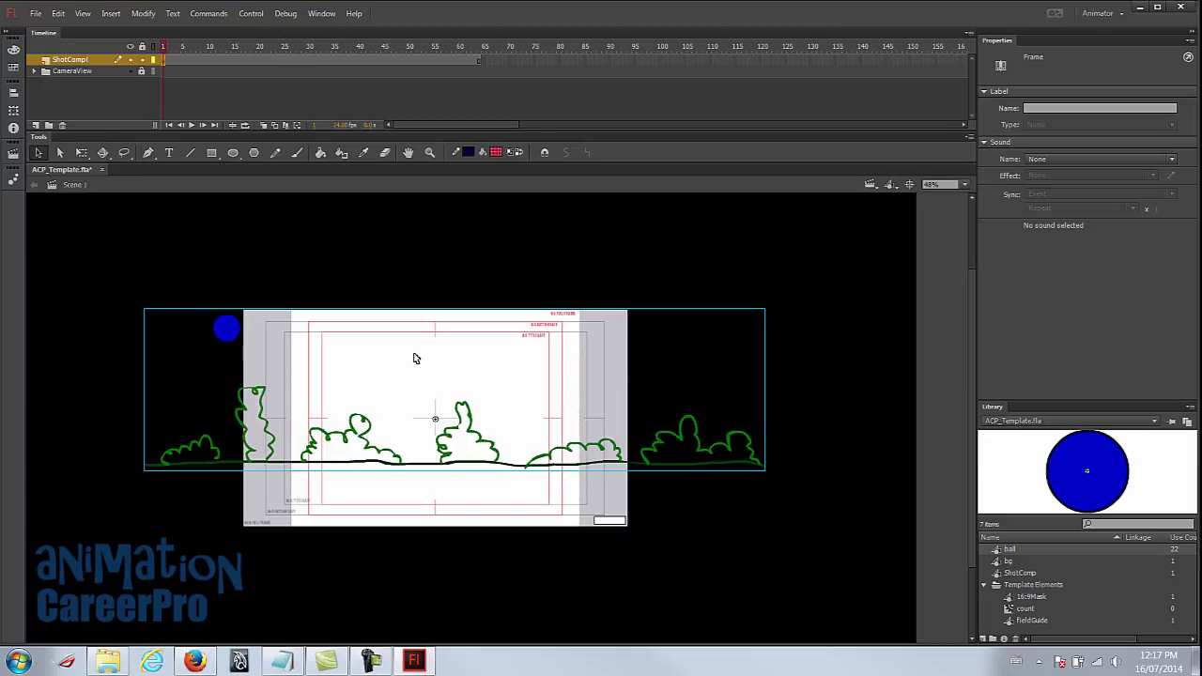
drag(170, 63, 259, 59)
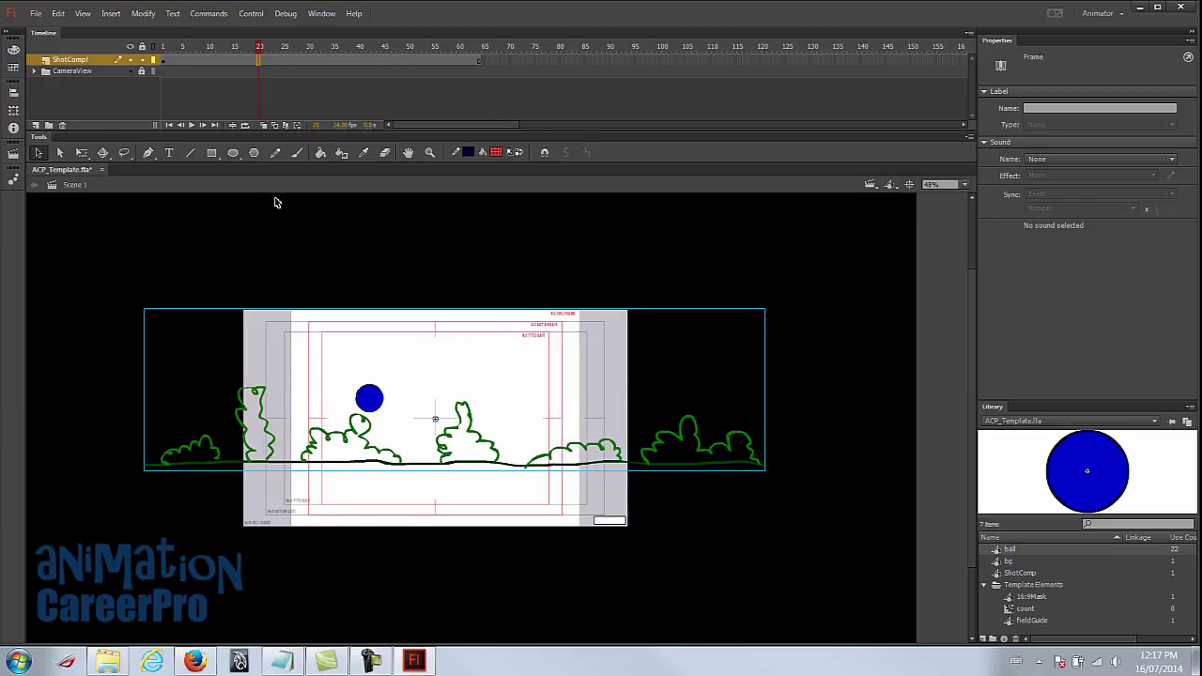
click(238, 47)
drag(238, 49, 262, 57)
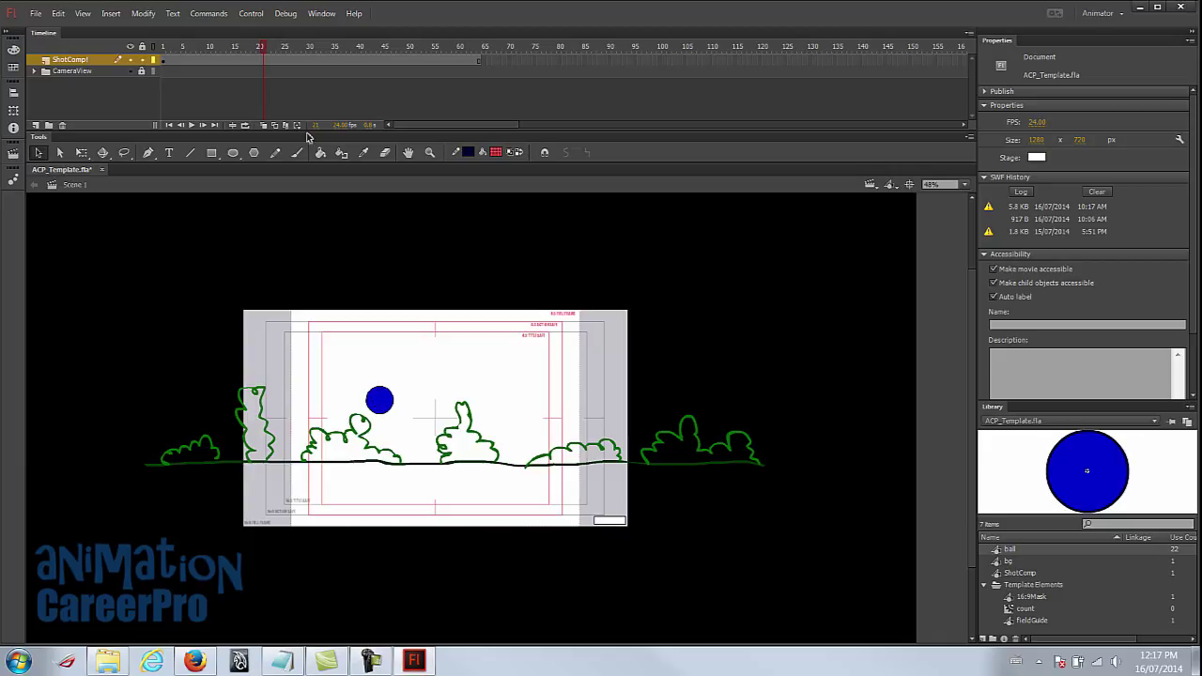
click(264, 61)
Add a keyframe on the ShotComp layer at frame 64 and compare it with frame 21.
drag(264, 49, 481, 50)
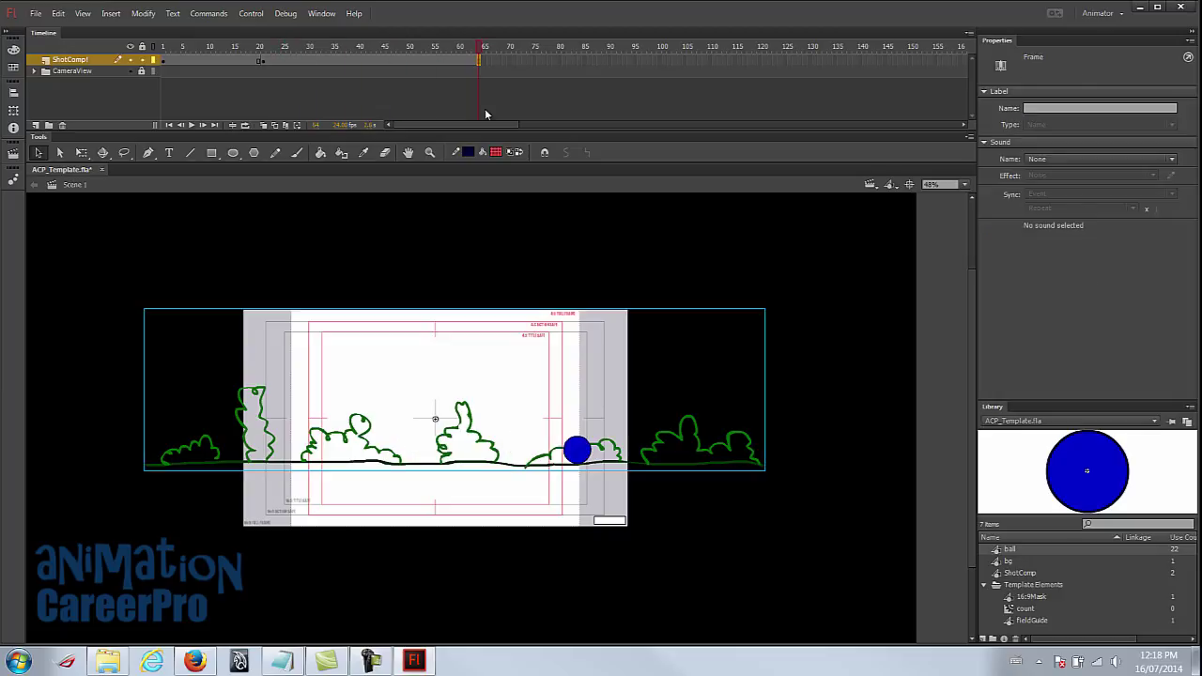
key(F6)
click(263, 48)
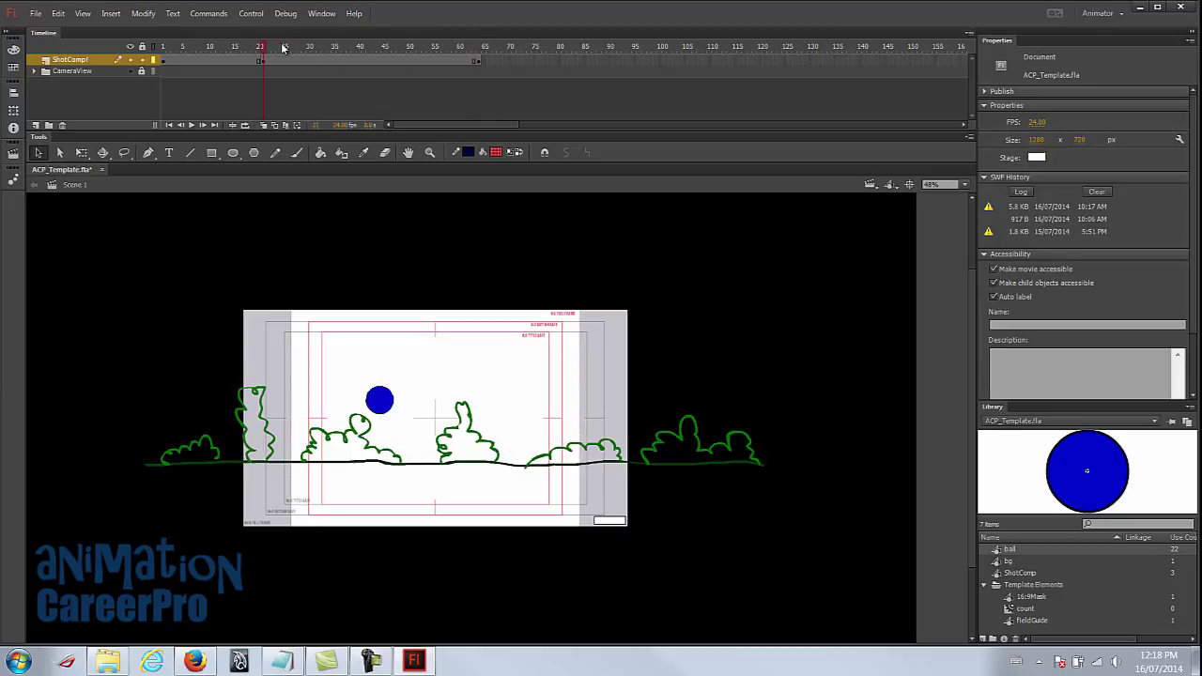
Move the ShotComp instance at frame 64 horizontally to X 52, bringing the ball near the middle of the camera frame.
click(480, 46)
click(540, 421)
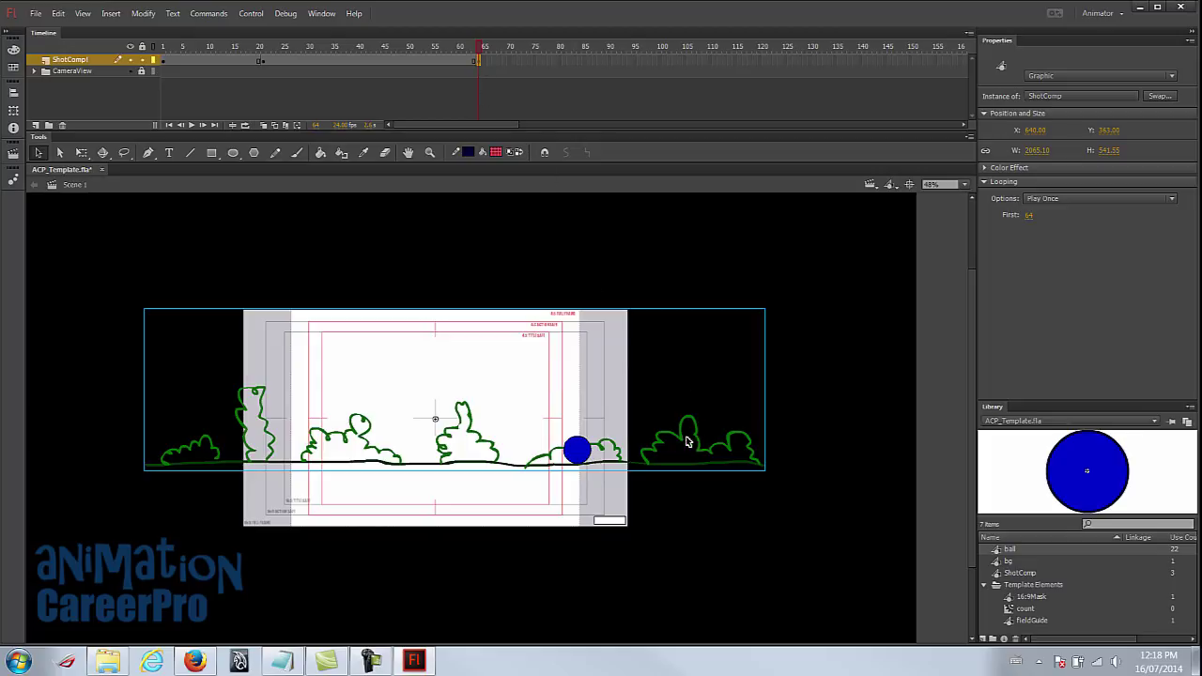
key(Left)
key(shift+Left)
key(shift+Left)
key(shift+Left)
key(shift+Left)
key(shift+Left)
key(shift+Left)
key(shift+Left)
key(shift+Left)
key(shift+Left)
key(shift+Left)
key(shift+Left)
key(shift+Left)
key(shift+Left)
key(shift+Left)
key(shift+Left)
key(shift+Left)
key(shift+Left)
key(shift+Left)
key(shift+Left)
key(shift+Left)
key(shift+Left)
key(shift+Left)
key(shift+Left)
key(shift+Left)
key(shift+Left)
key(shift+Left)
key(shift+Left)
key(shift+Left)
key(shift+Left)
key(shift+Left)
key(shift+Left)
key(shift+Left)
key(Left)
key(Left)
key(Left)
key(Left)
key(Left)
key(Left)
key(shift+Left)
key(shift+Left)
key(Left)
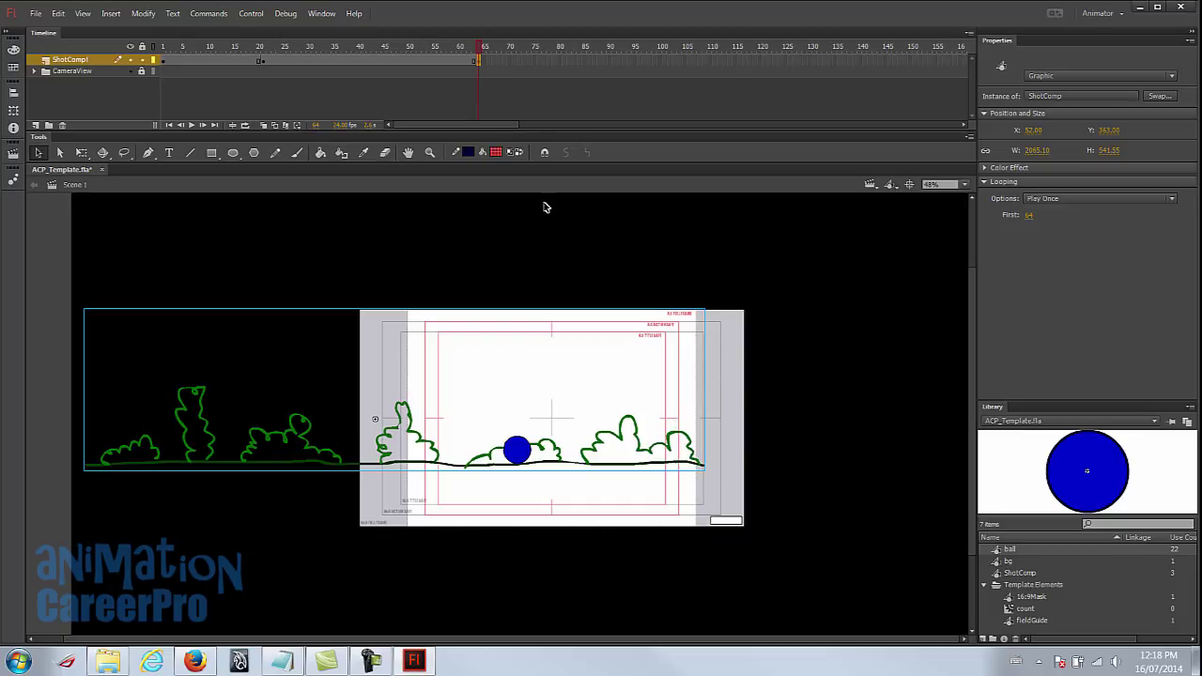
Create a classic tween on the ShotComp layer between frames 21 and 64.
drag(472, 47, 361, 47)
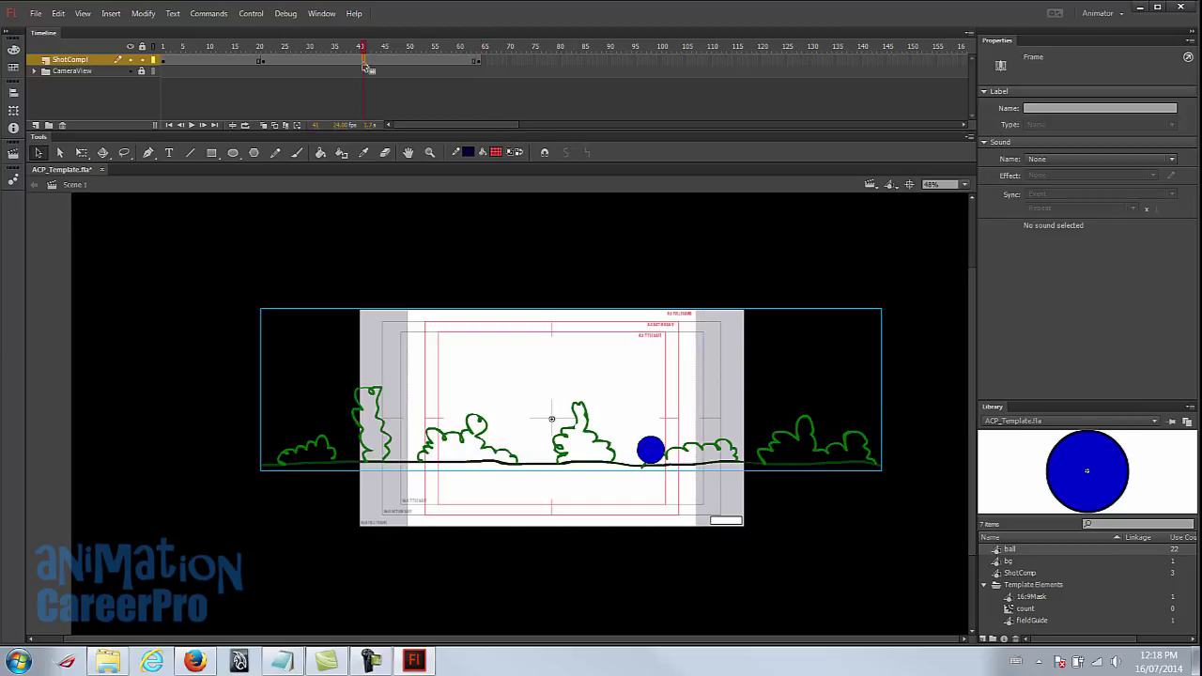
right_click(363, 60)
click(416, 101)
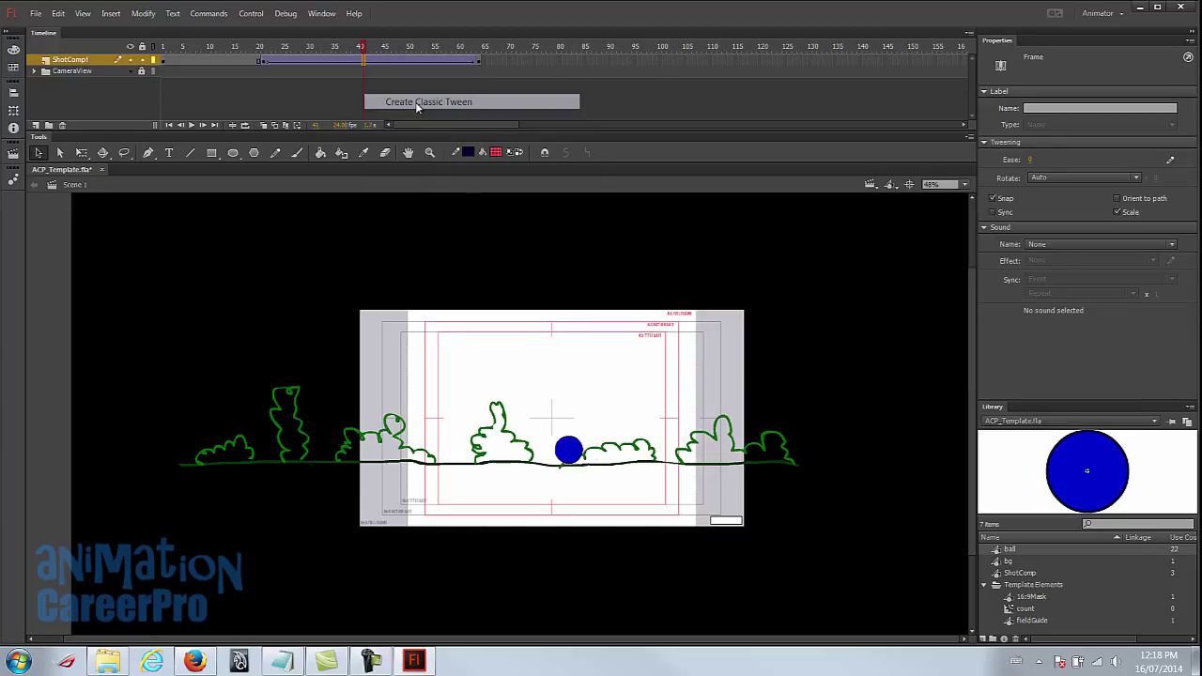
Return to frame 1 and test the movie in Flash Professional to preview the camera pan.
drag(261, 49, 163, 54)
click(267, 59)
click(266, 60)
click(251, 13)
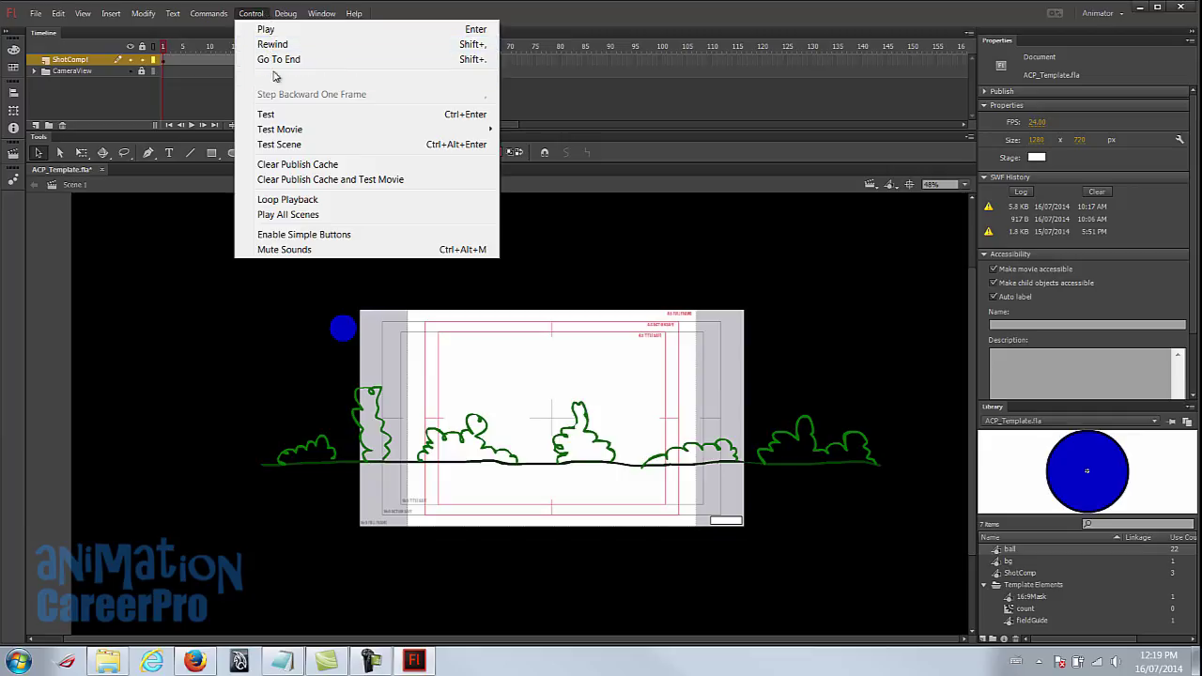
mouse_move(302, 140)
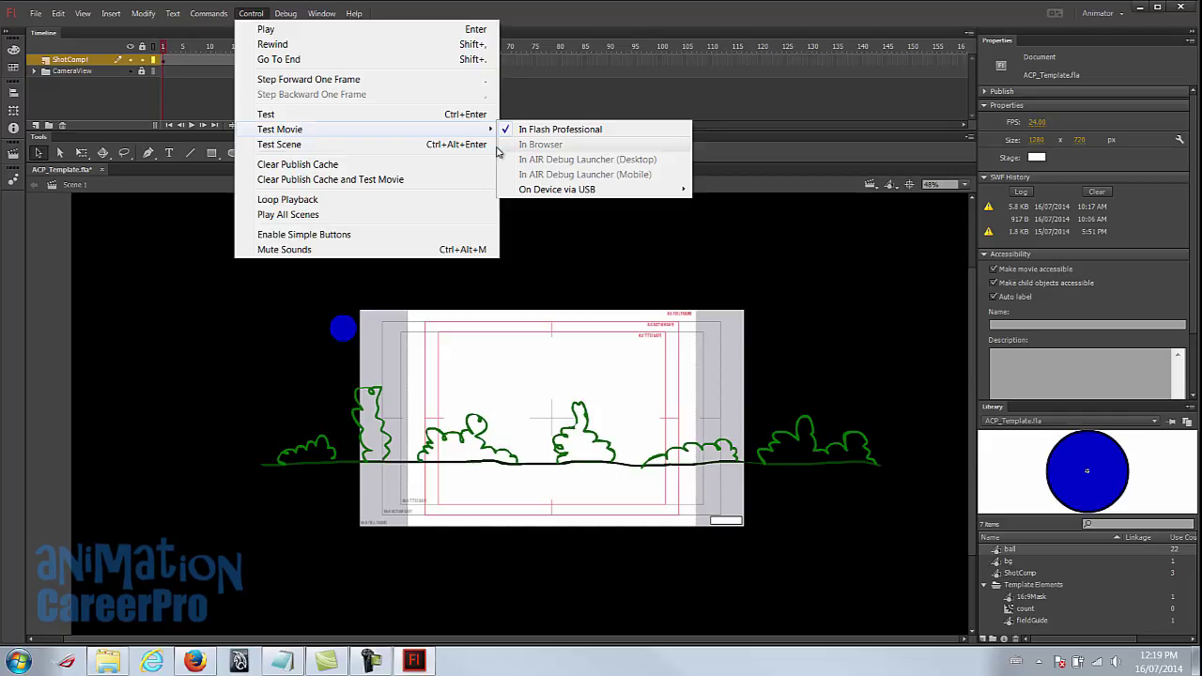
click(571, 130)
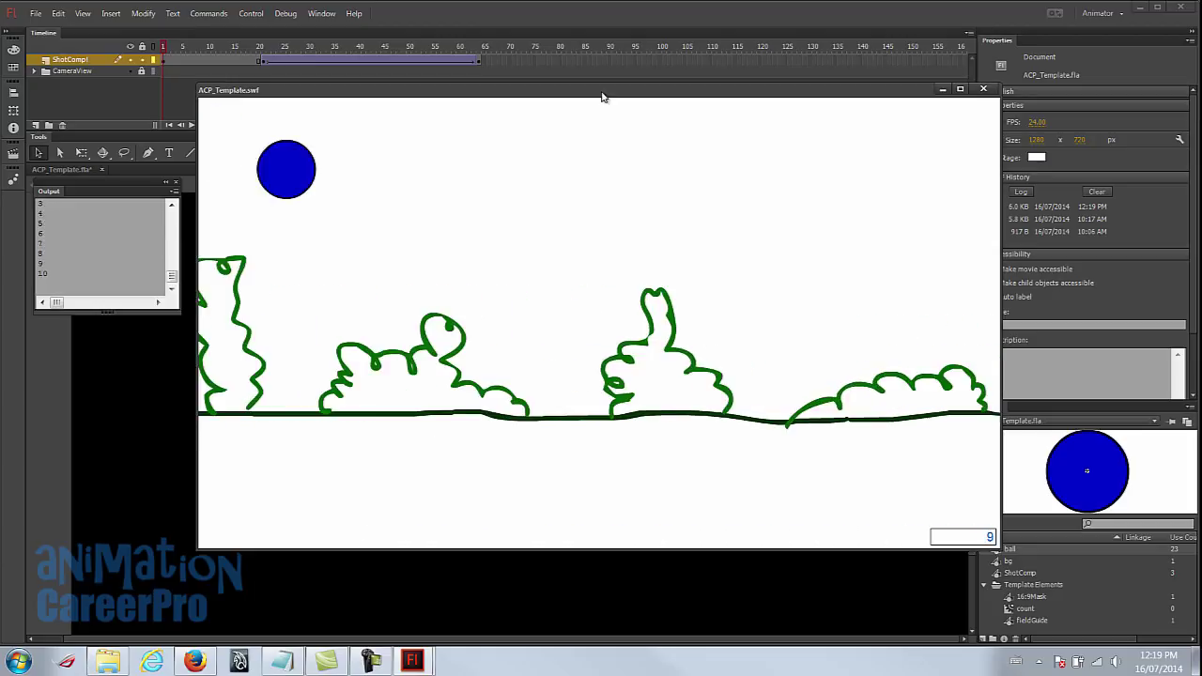
Move the pan's end keyframe to frame 40 and extend the ShotComp layer to frame 64.
click(387, 60)
drag(387, 60, 359, 66)
click(479, 60)
drag(265, 46, 357, 54)
click(361, 61)
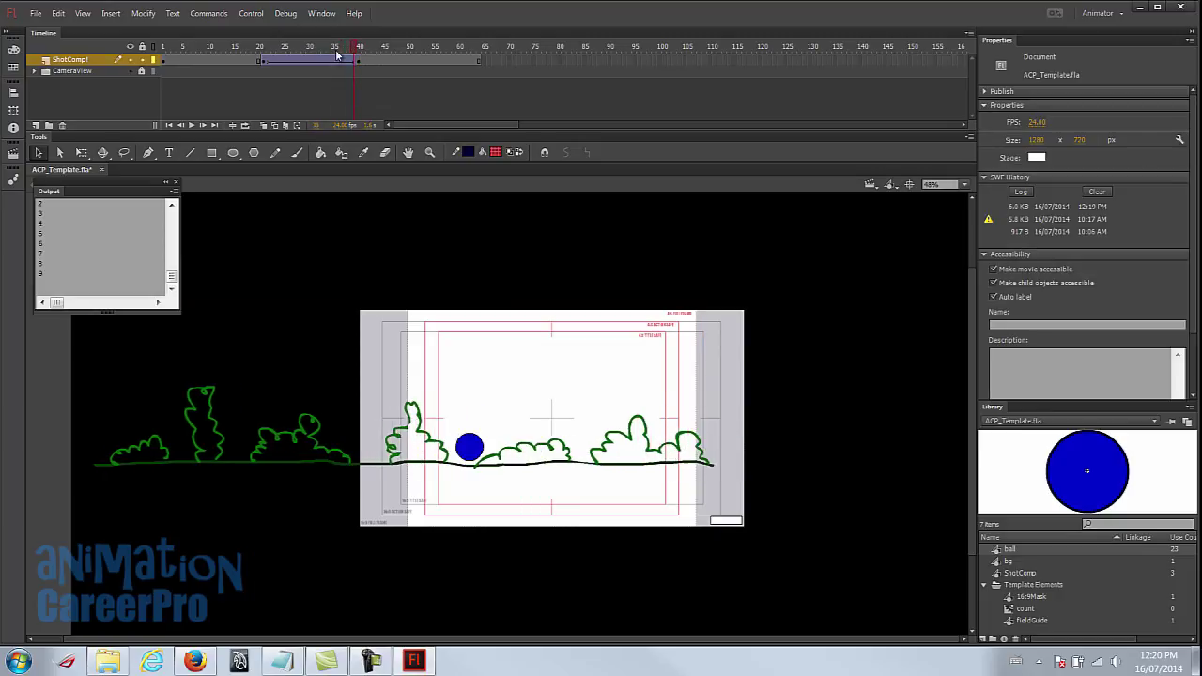
Check the Looping option and First frame value of the ShotComp instance at keyframe 21, keeping it on Play Once.
click(266, 62)
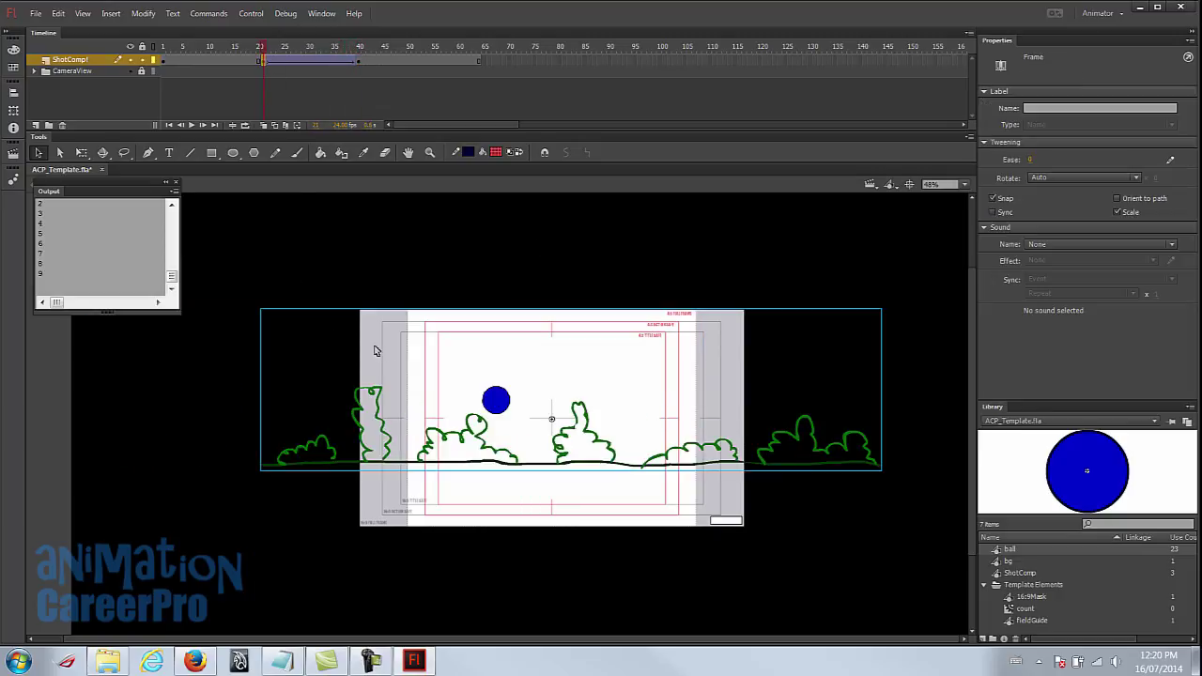
click(329, 445)
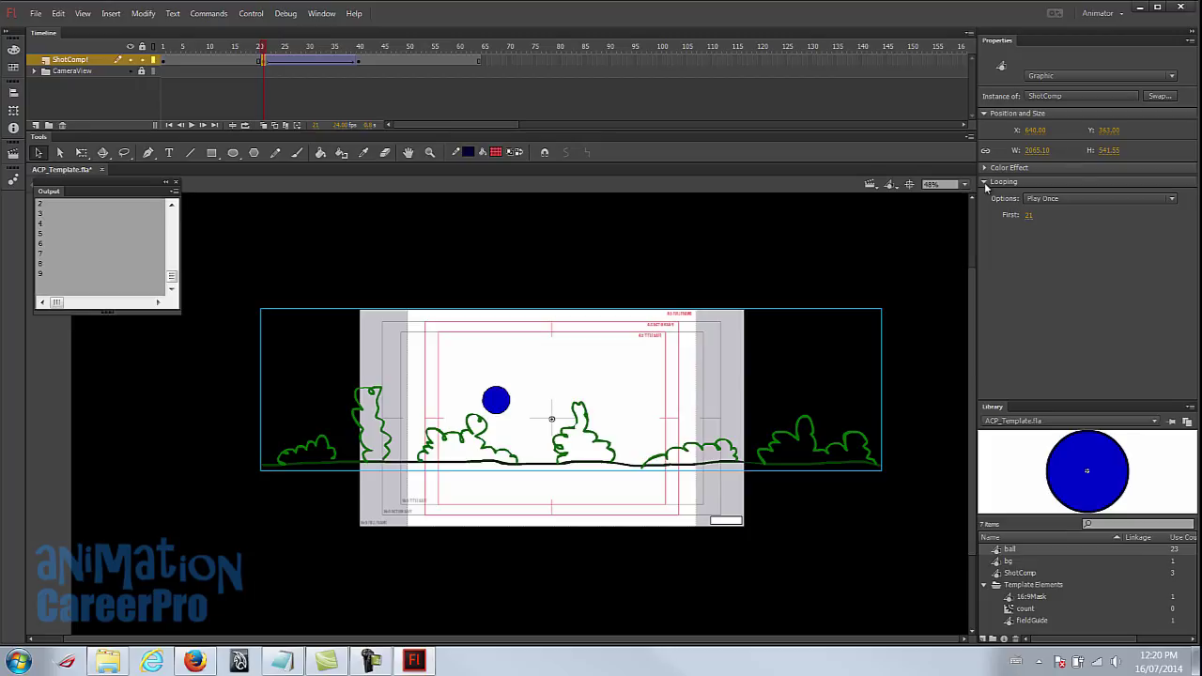
click(1172, 201)
click(1156, 224)
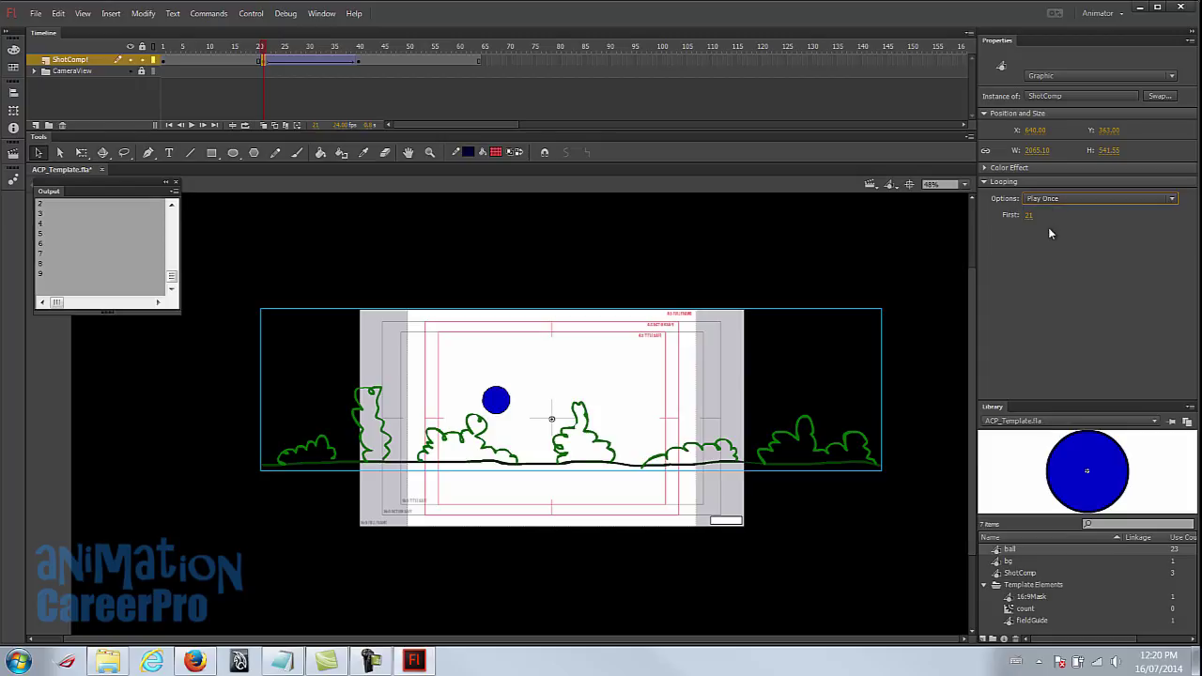
click(264, 63)
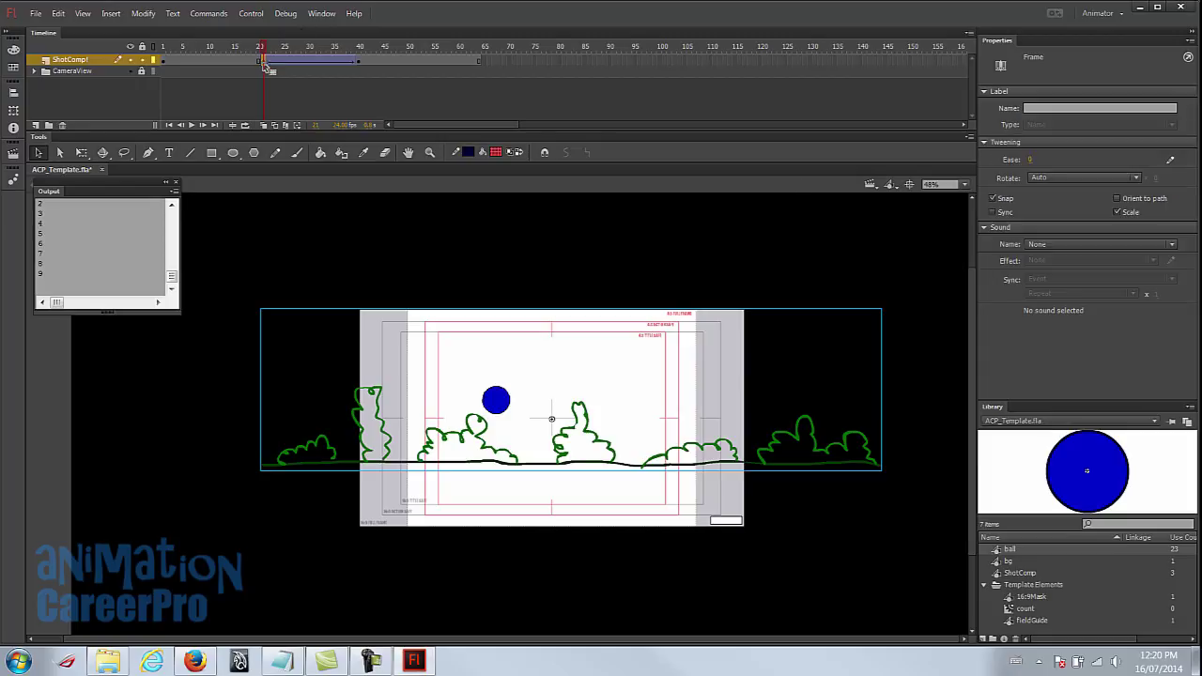
click(318, 126)
click(317, 449)
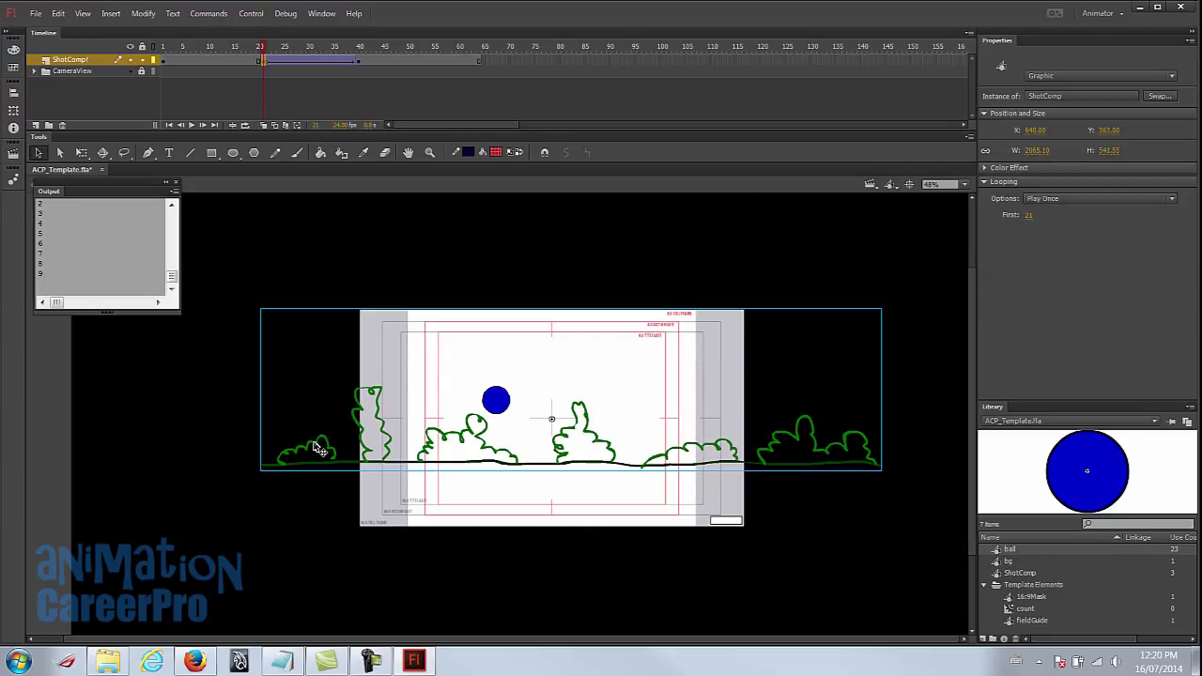
click(1029, 217)
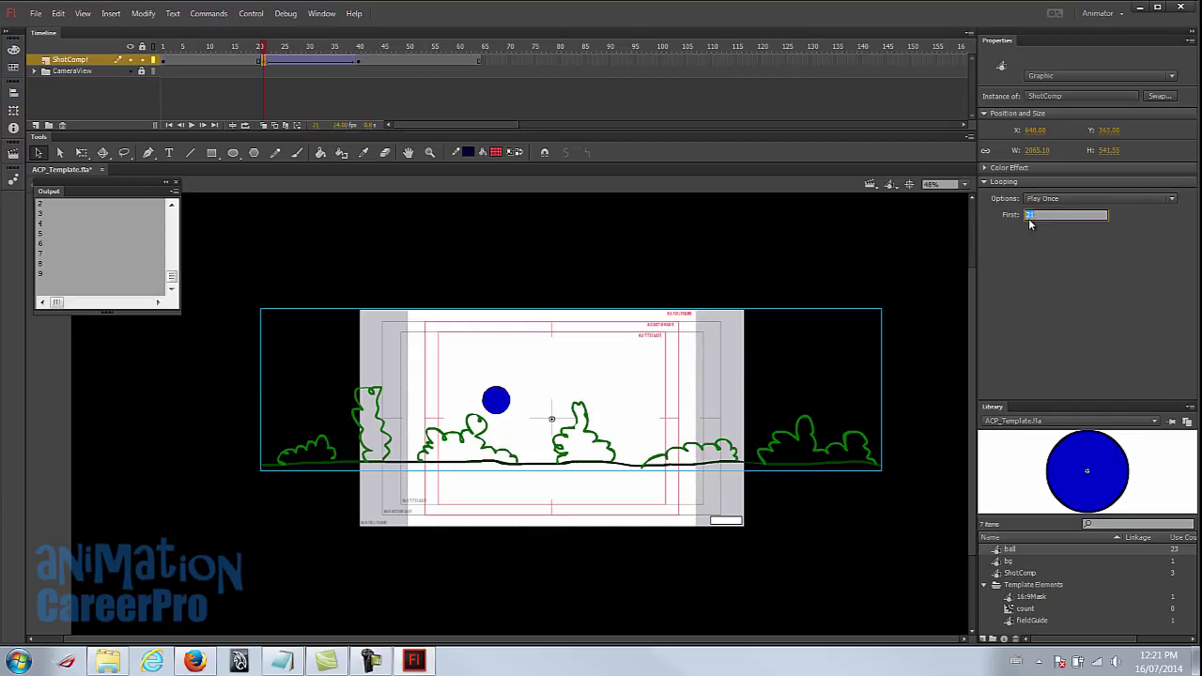
Set the First frame of the ShotComp instance at keyframe 40 to 40, matching its timeline frame.
click(360, 62)
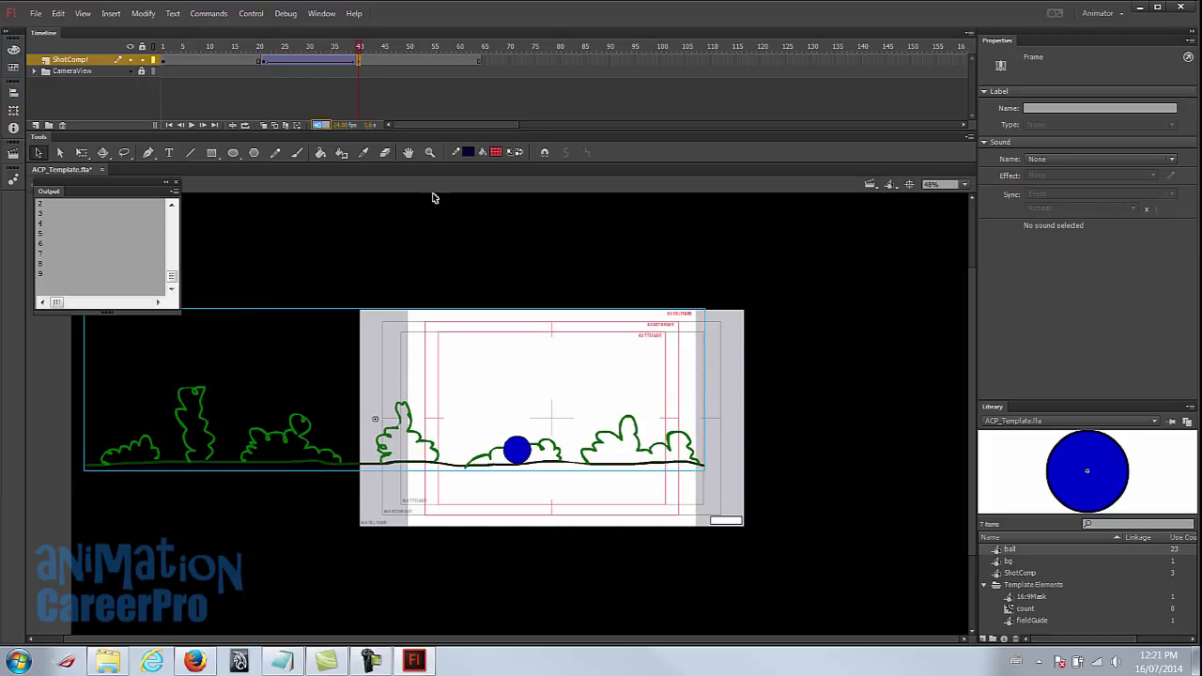
click(254, 449)
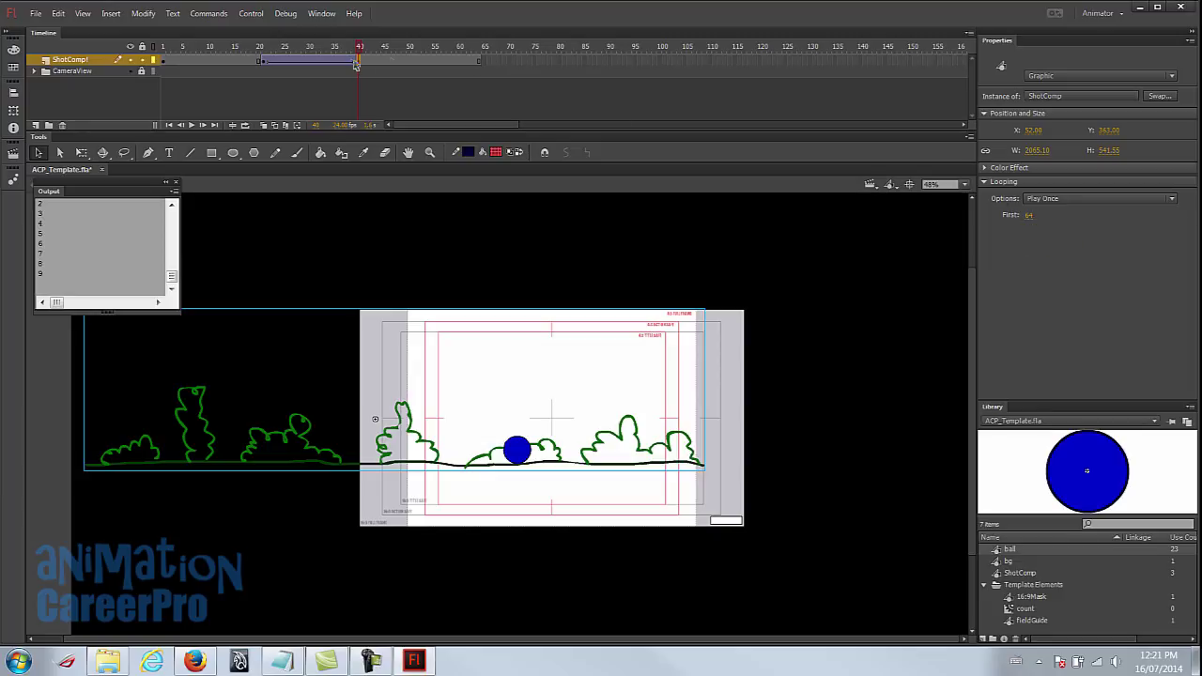
click(1030, 215)
text(1)
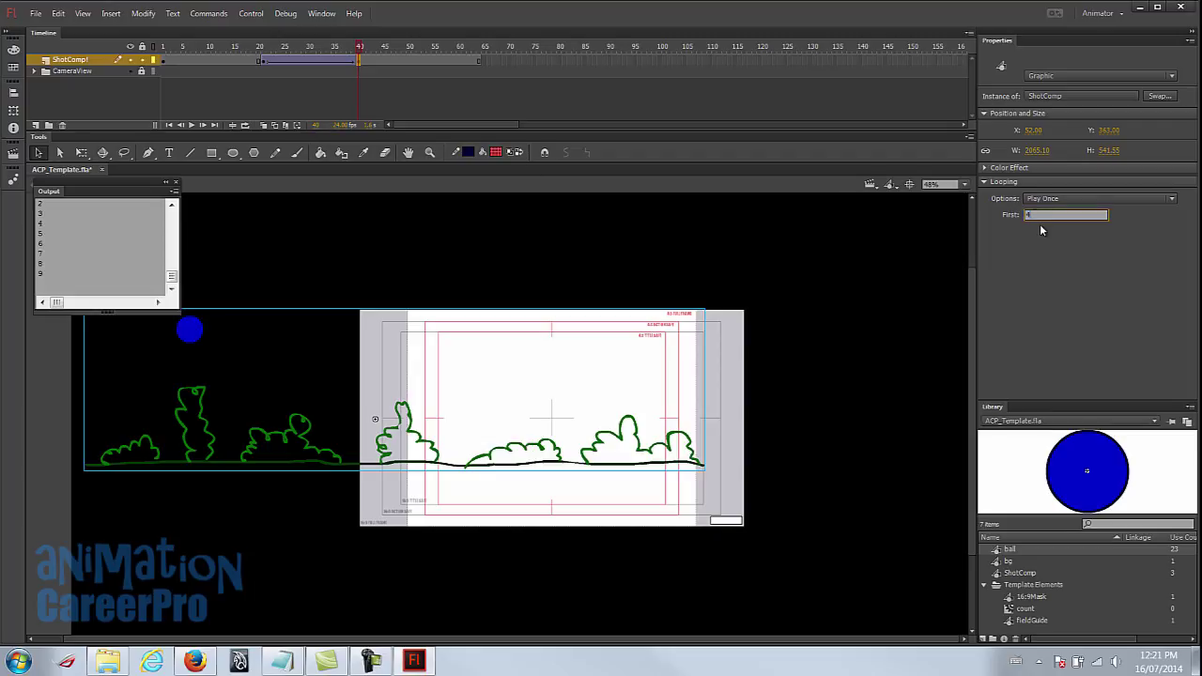
key(Return)
Play back the shot from ahead of the pan to check that the ball's motion stays continuous.
click(266, 47)
drag(266, 47, 204, 47)
key(Return)
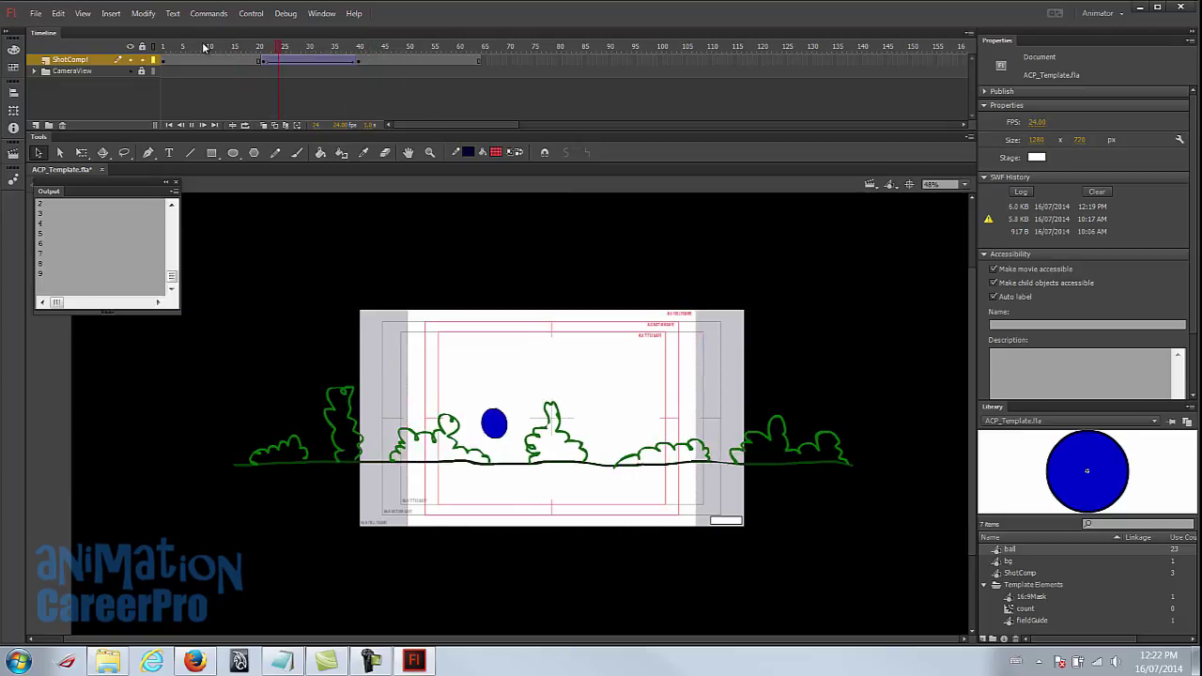
Add ShotComp keyframes at frames 49 and 57 for the start and end of a camera zoom.
drag(435, 56, 401, 59)
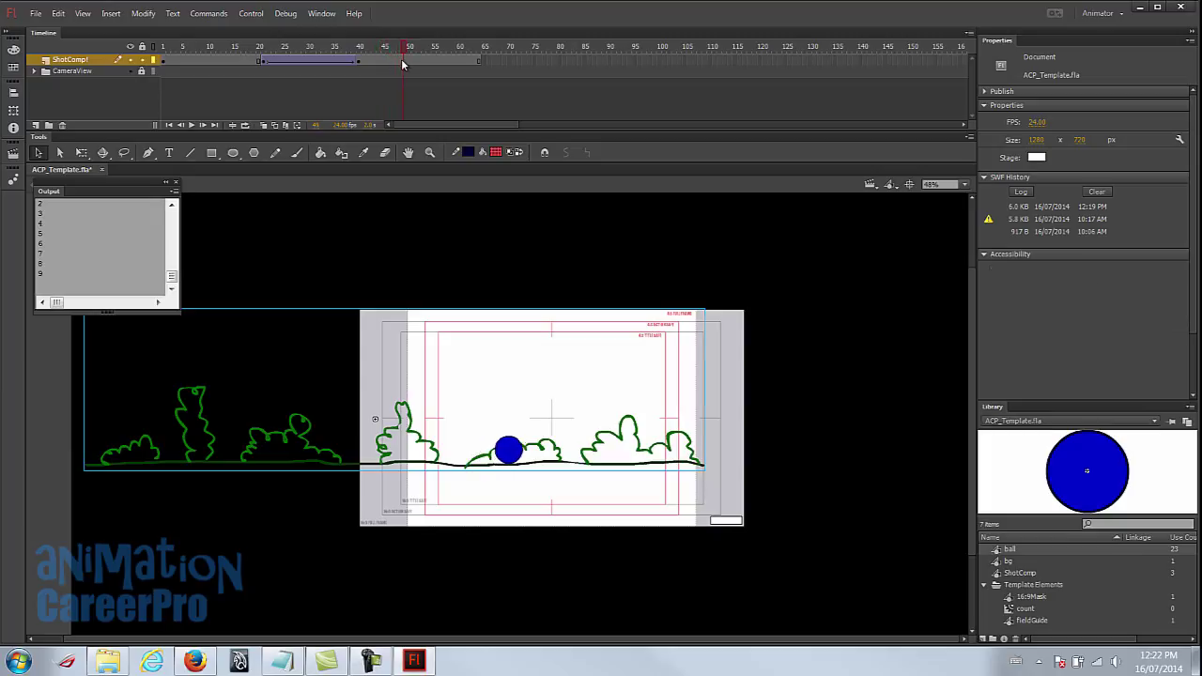
click(403, 60)
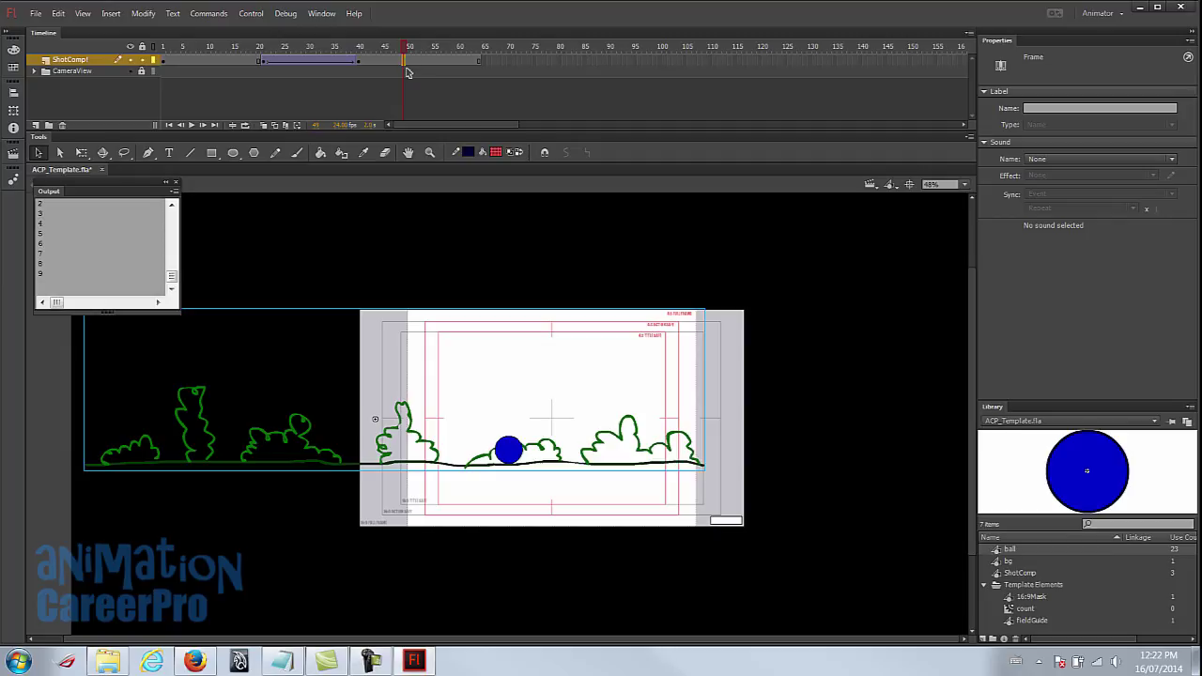
drag(407, 48, 410, 55)
key(period)
key(period)
key(period)
key(period)
key(period)
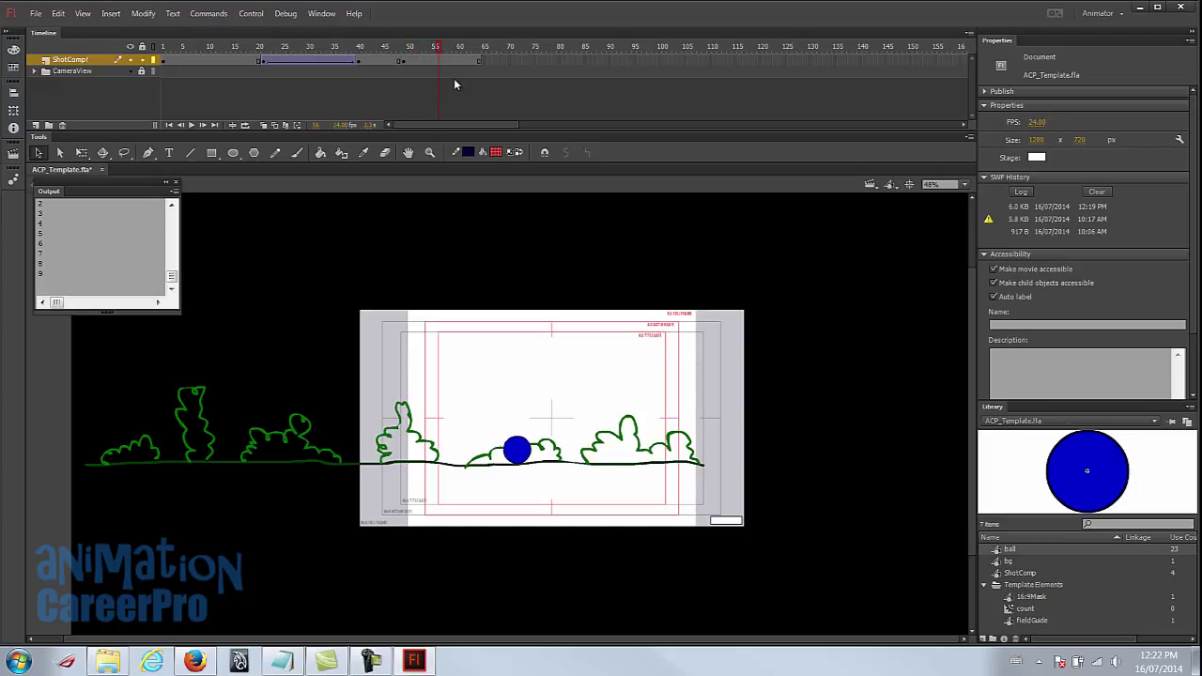
click(446, 61)
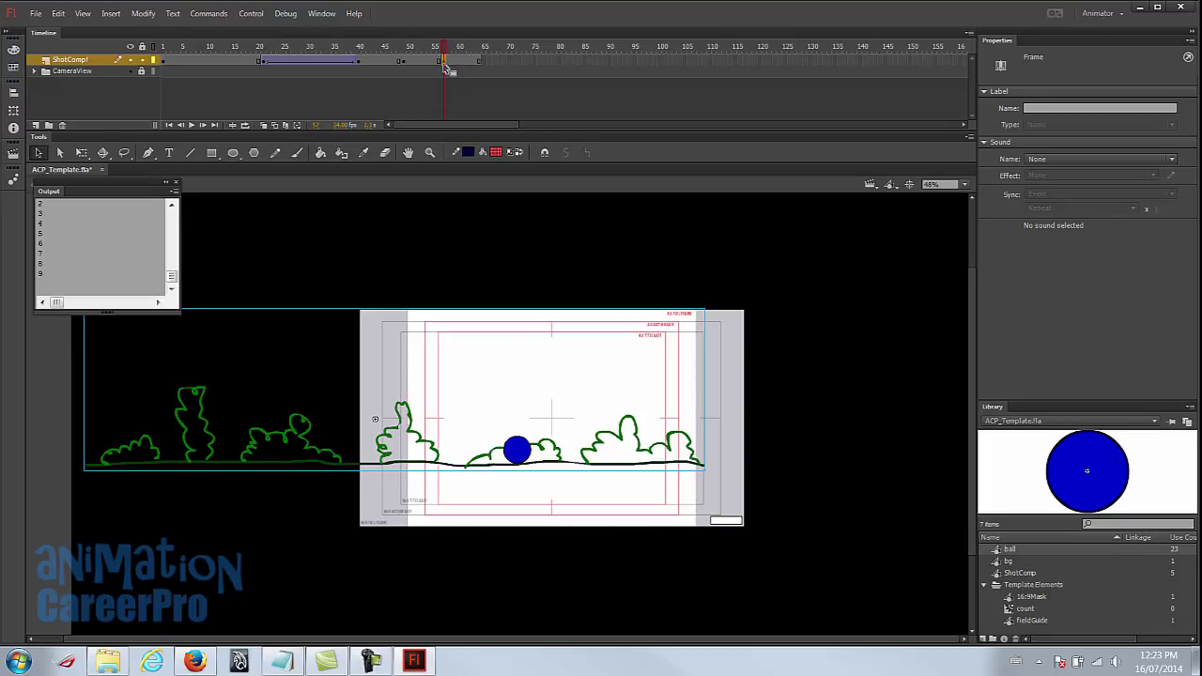
Enlarge the ShotComp instance at frame 57 with Free Transform to about 4584 by 1202 px, shifting the ball back into frame.
click(283, 443)
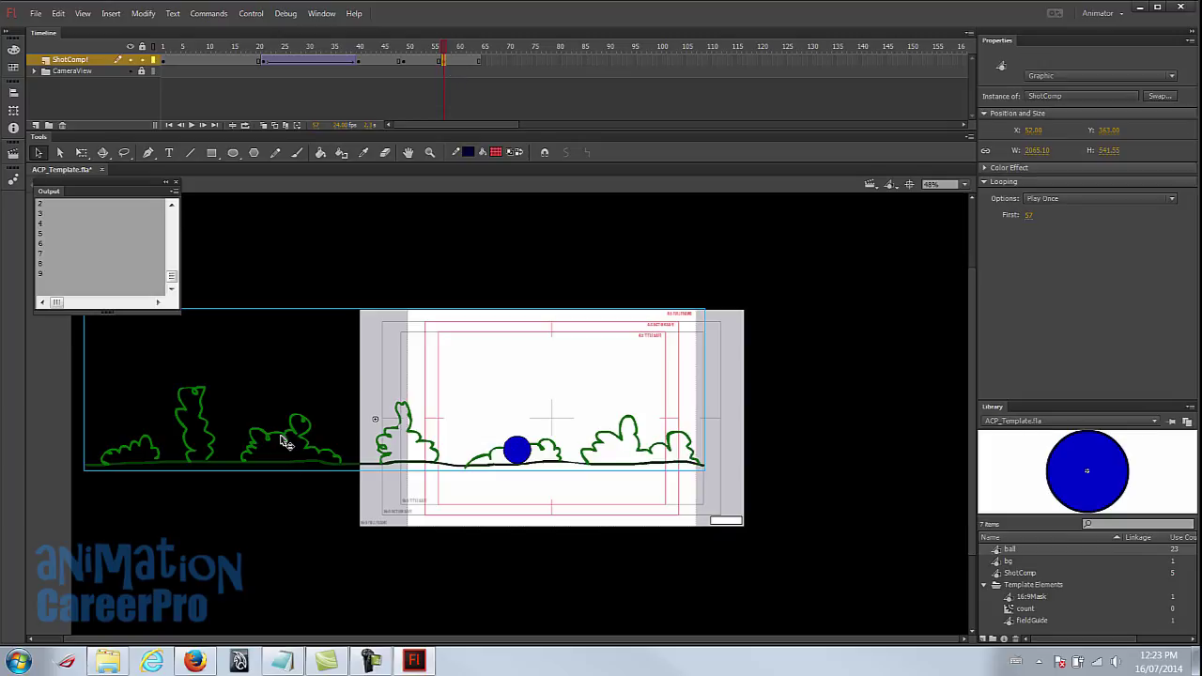
key(q)
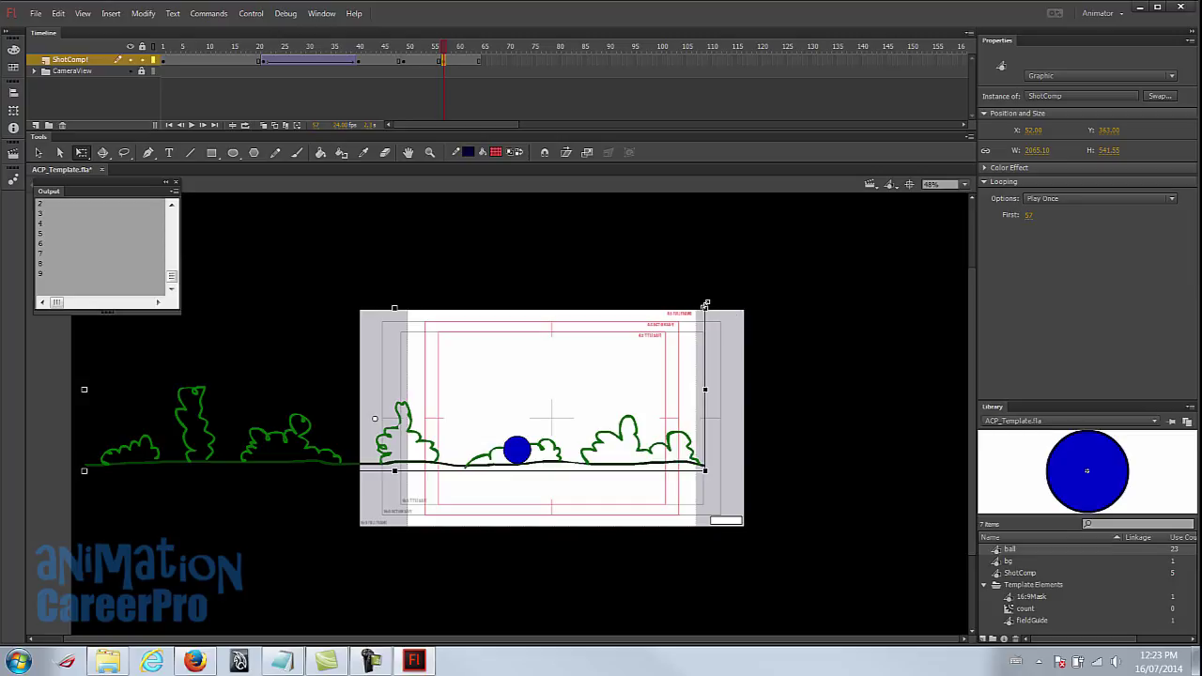
drag(711, 305, 955, 241)
drag(900, 500, 983, 514)
drag(650, 473, 573, 459)
drag(905, 503, 968, 512)
drag(584, 471, 554, 461)
drag(935, 499, 972, 515)
drag(589, 470, 565, 468)
Create a classic tween between frames 49 and 57 on the ShotComp layer and scrub through the zoom.
click(425, 67)
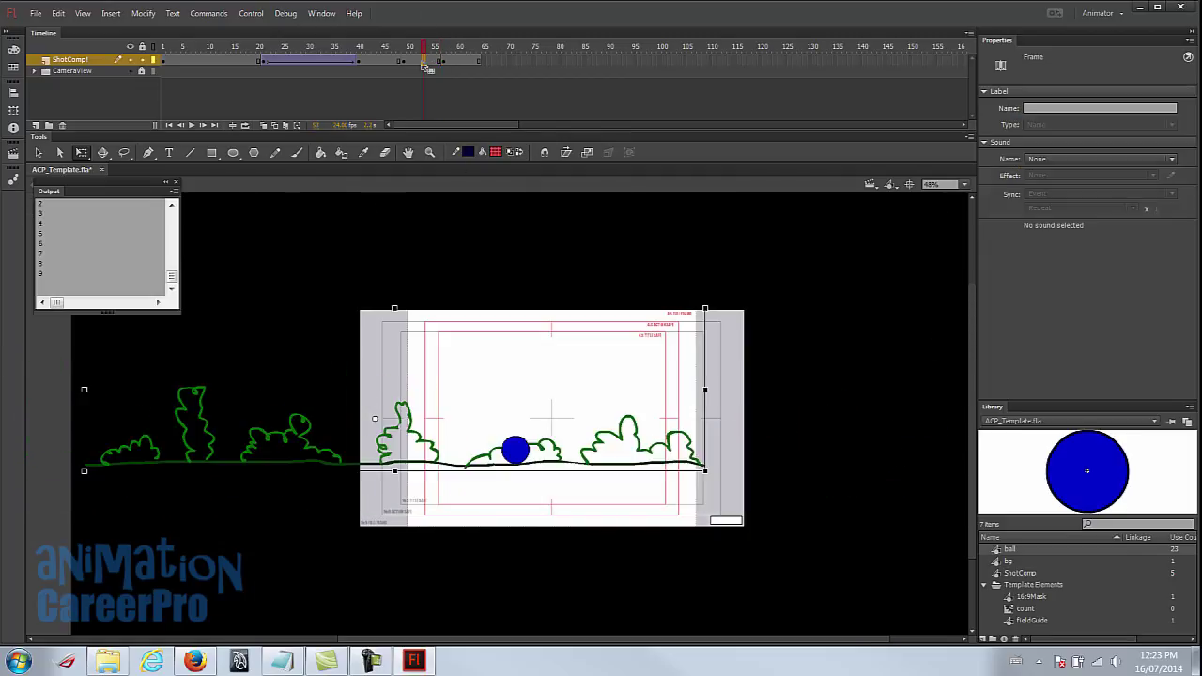
right_click(424, 66)
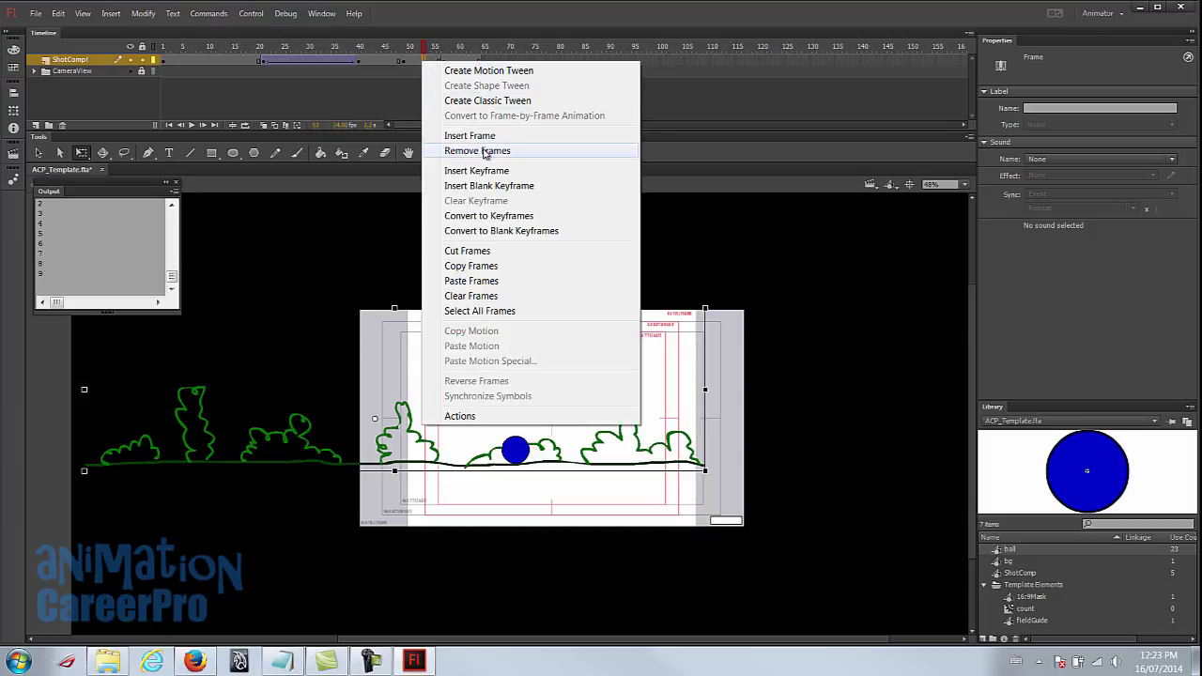
click(493, 100)
click(305, 47)
drag(305, 47, 454, 73)
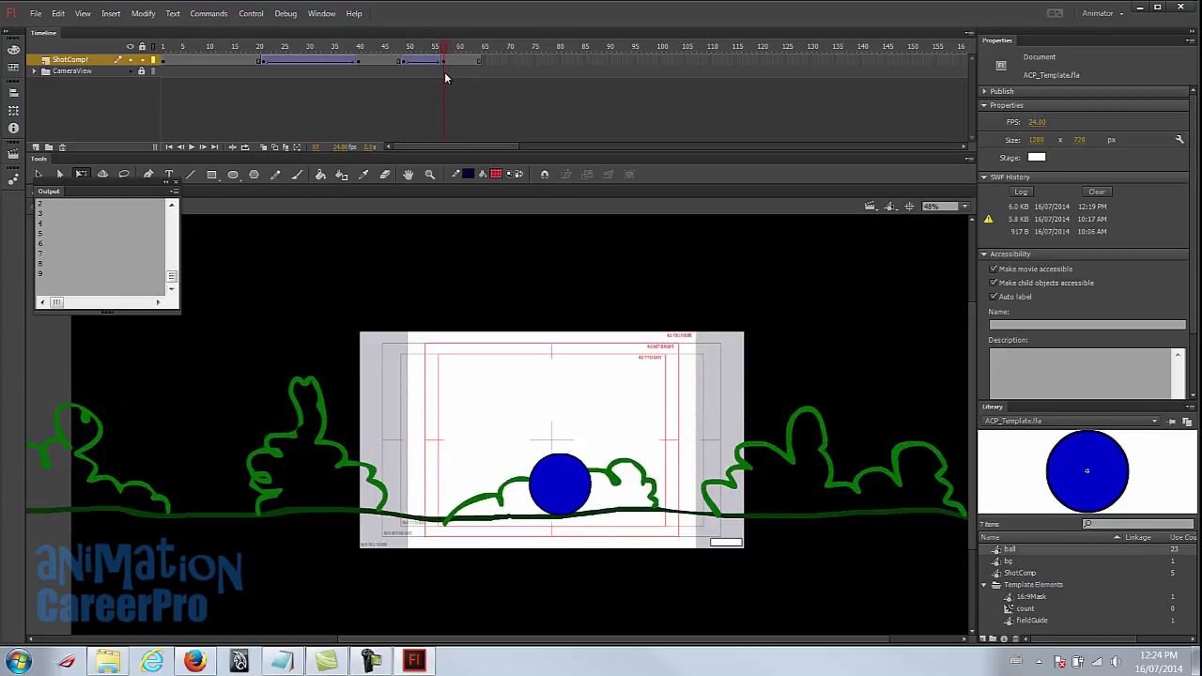
Raise the enlarged ShotComp instance at frame 57 to reframe the ball, and scrub back through the camera moves to frame 46.
drag(564, 477, 558, 464)
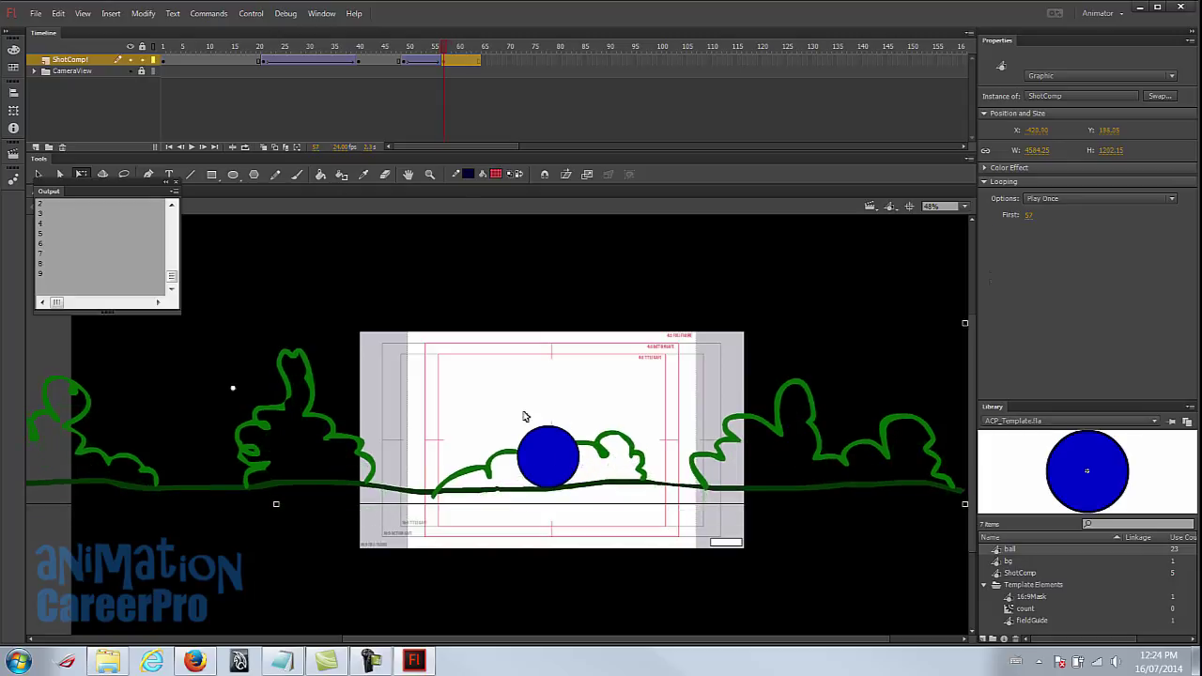
click(448, 56)
drag(448, 56, 391, 69)
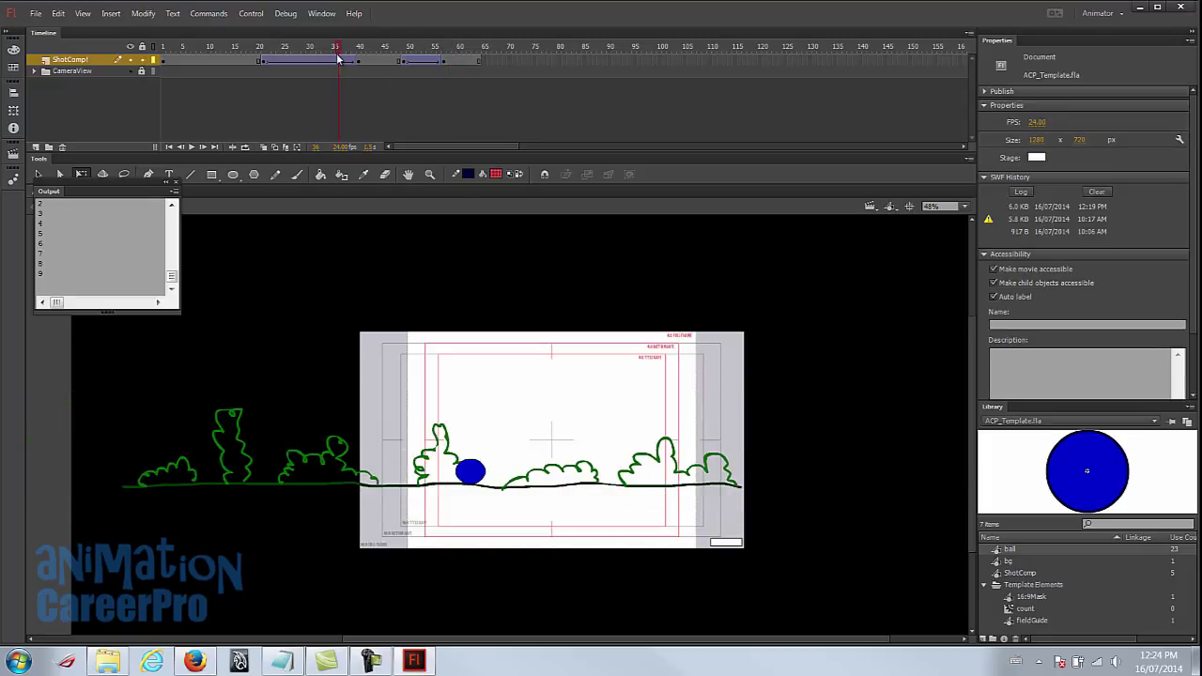
click(391, 62)
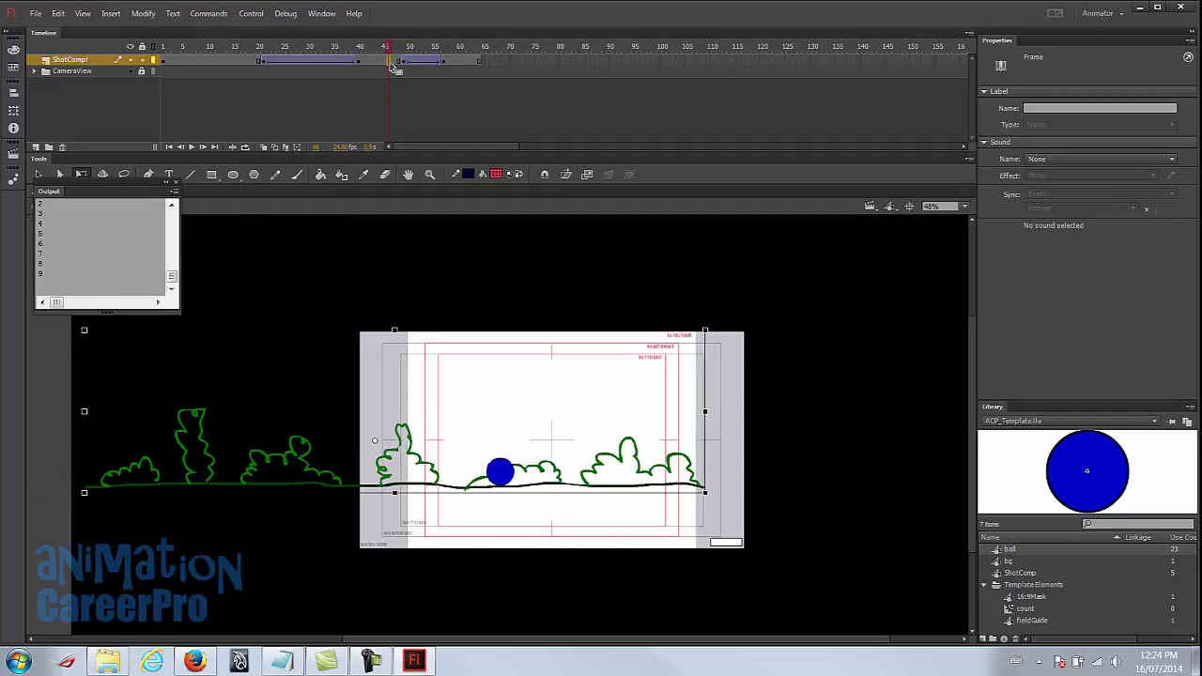
Add ShotComp keyframes at frames 46 and 60 around the existing zoom and scrub between them to compare the framing.
click(448, 59)
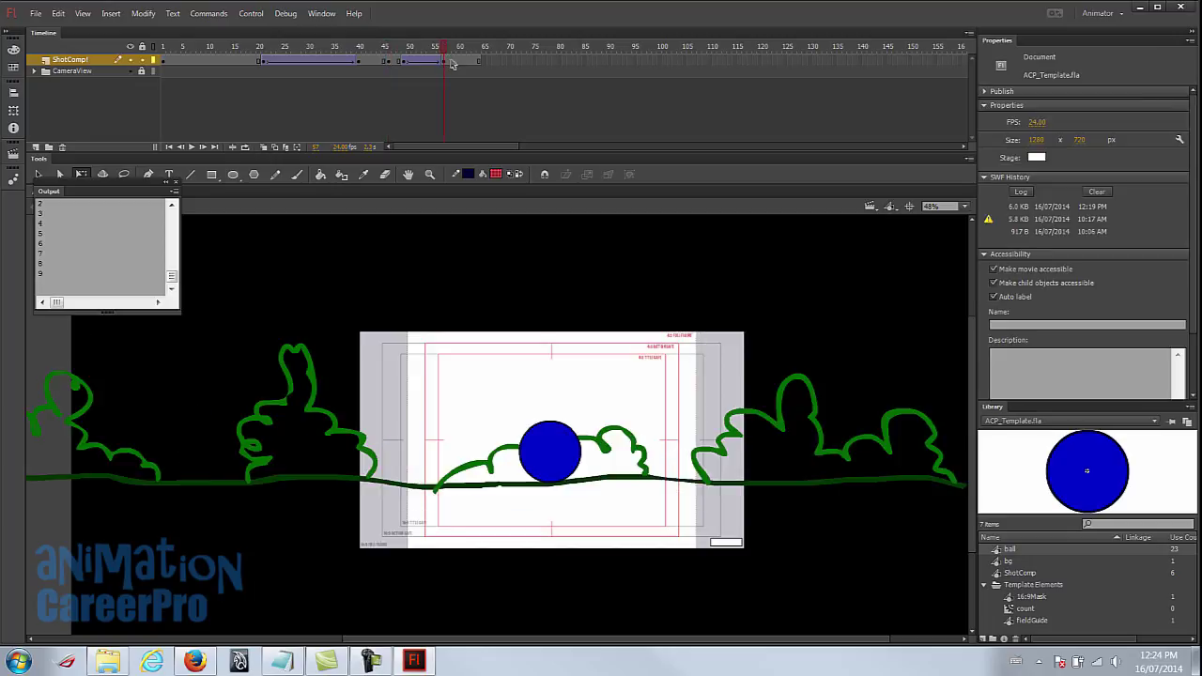
click(460, 62)
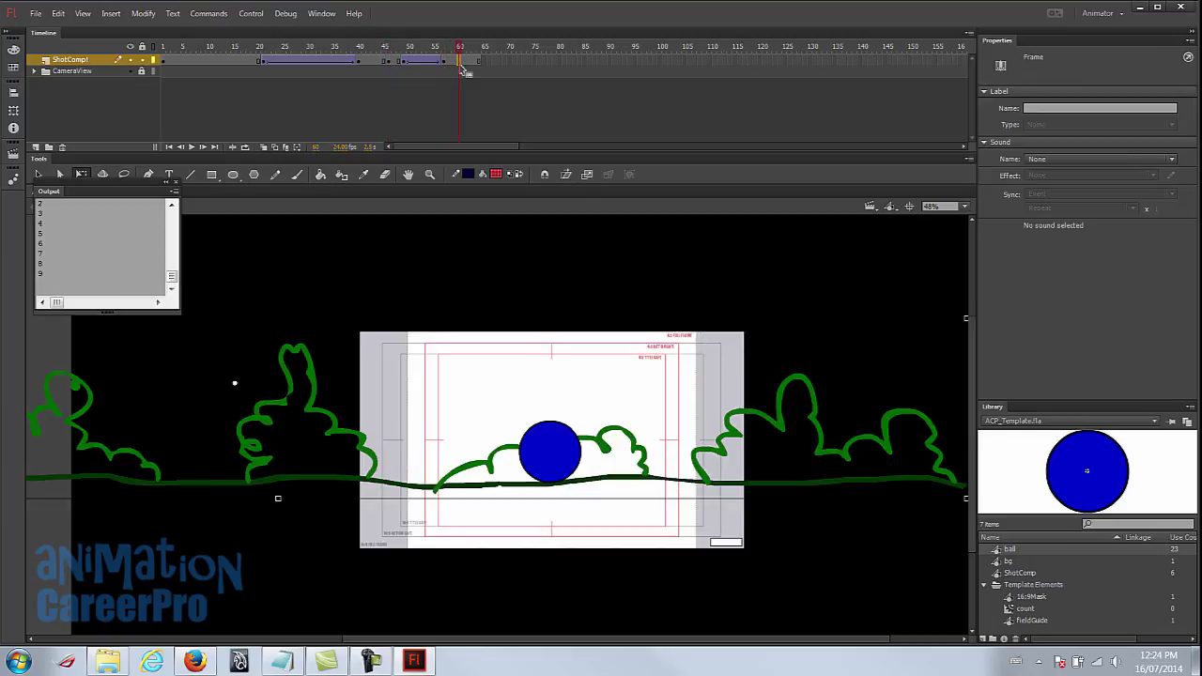
click(389, 49)
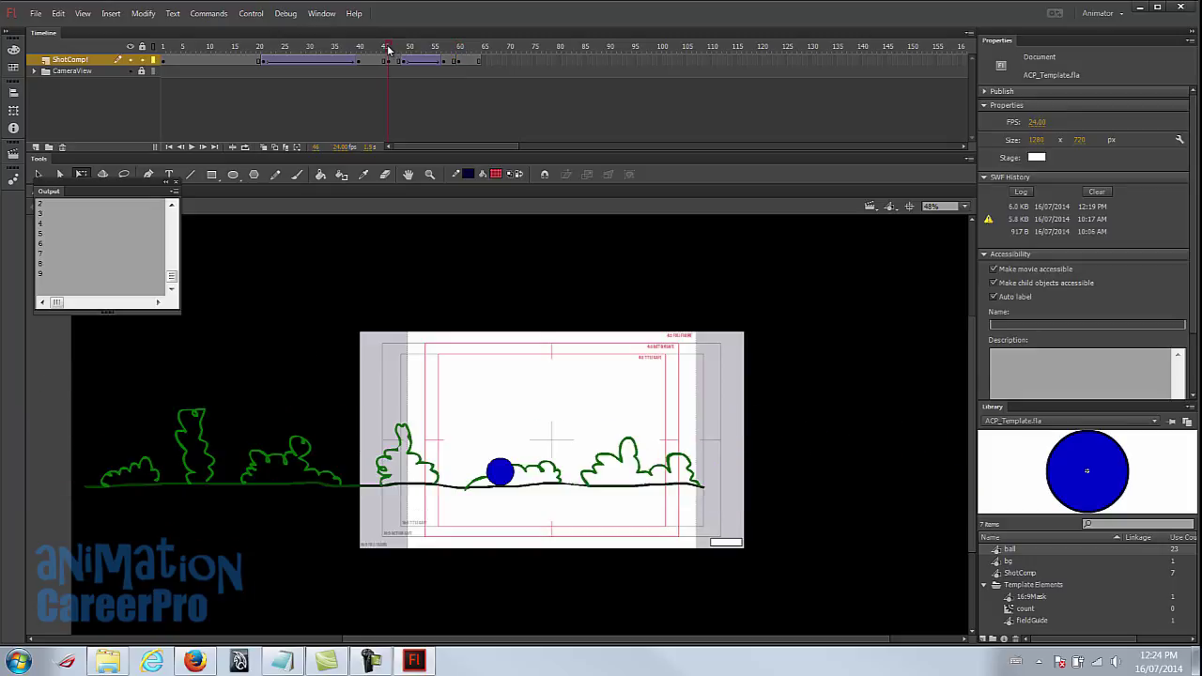
drag(391, 49, 404, 49)
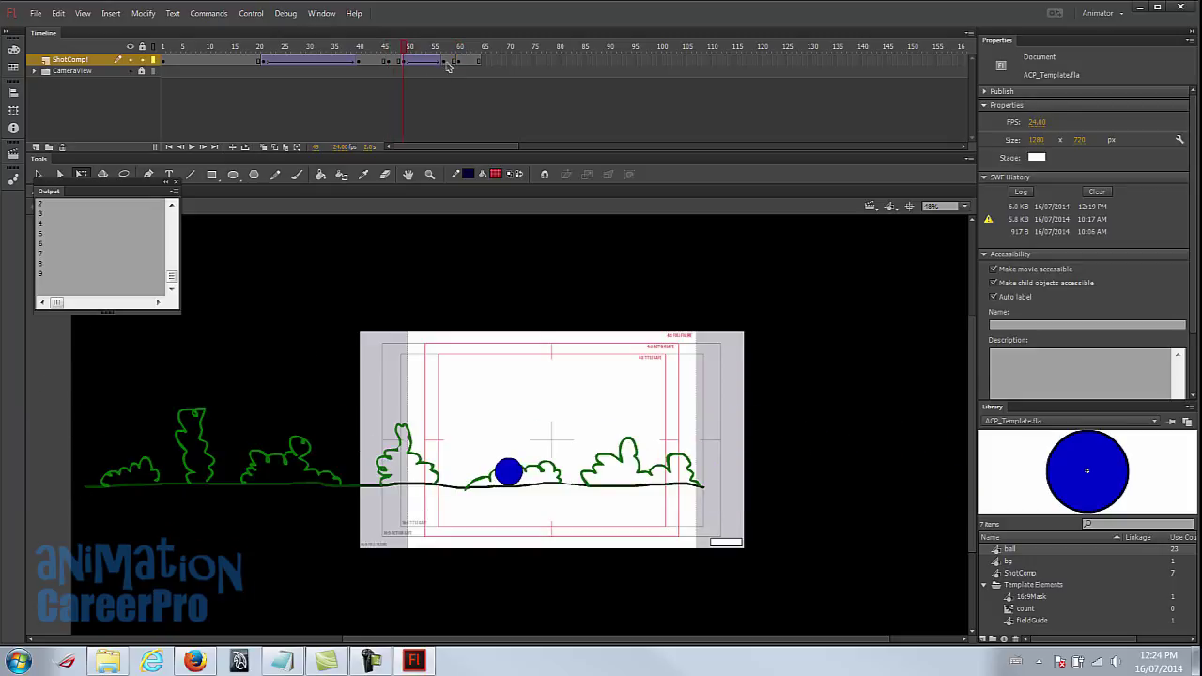
drag(442, 49, 454, 51)
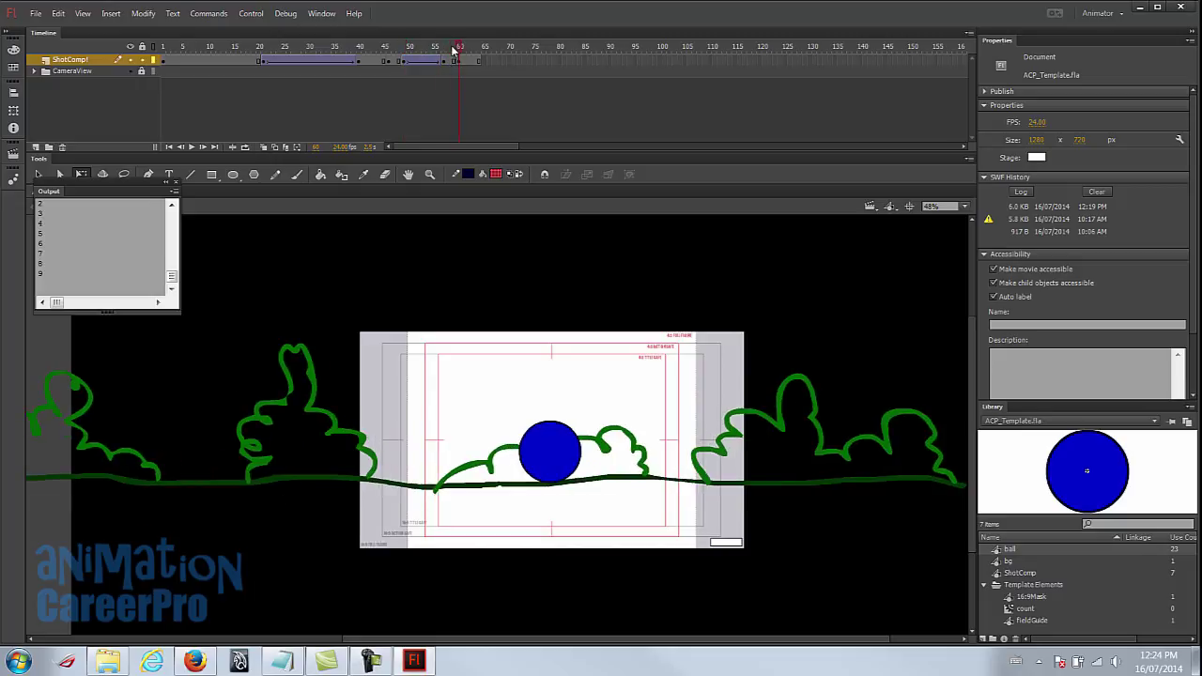
Enlarge the ShotComp instance at frame 49 slightly with Free Transform to about 2163 by 567 px.
click(406, 62)
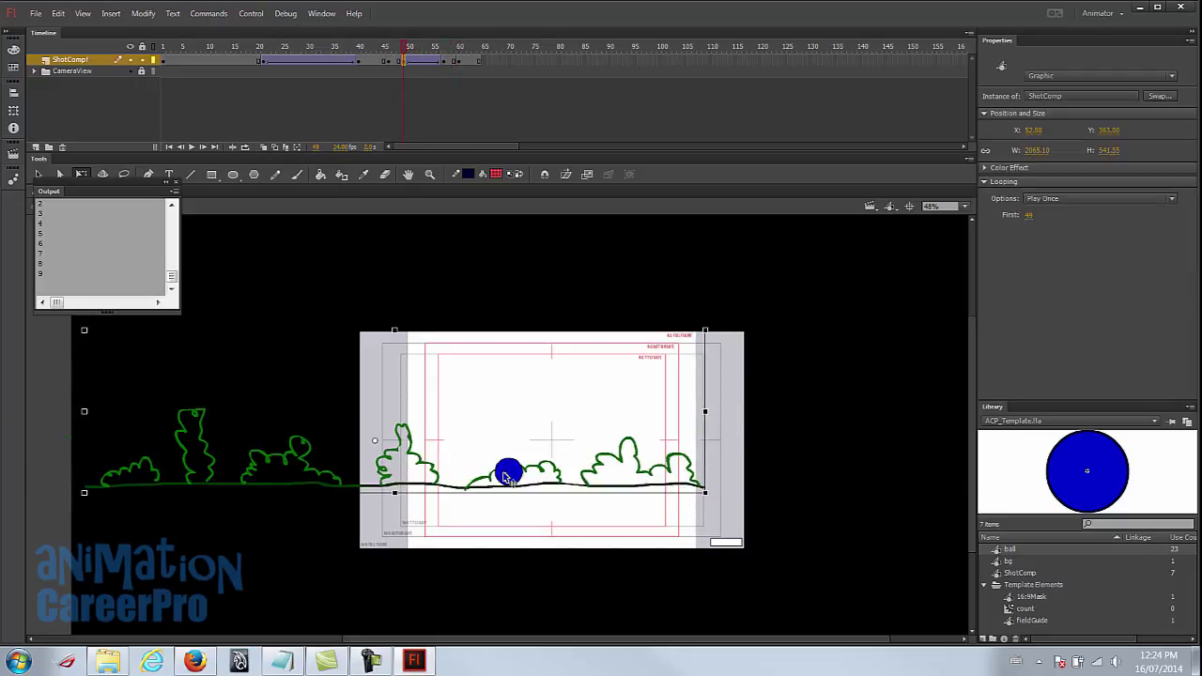
click(388, 62)
click(402, 63)
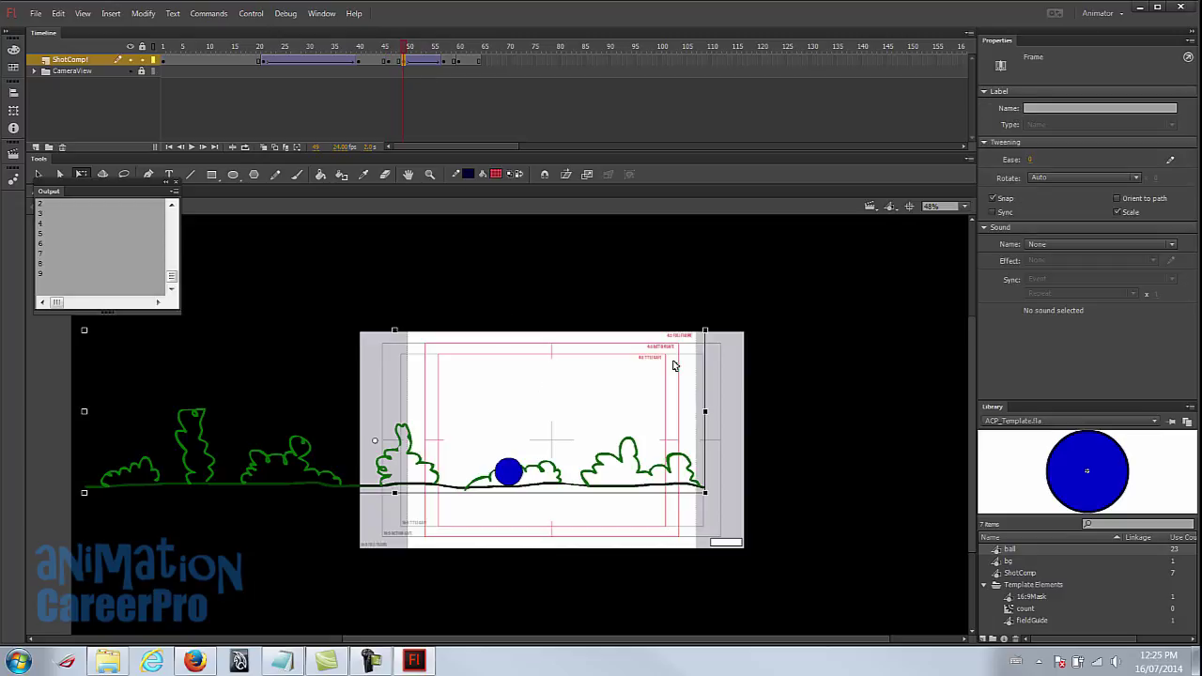
drag(706, 330, 722, 325)
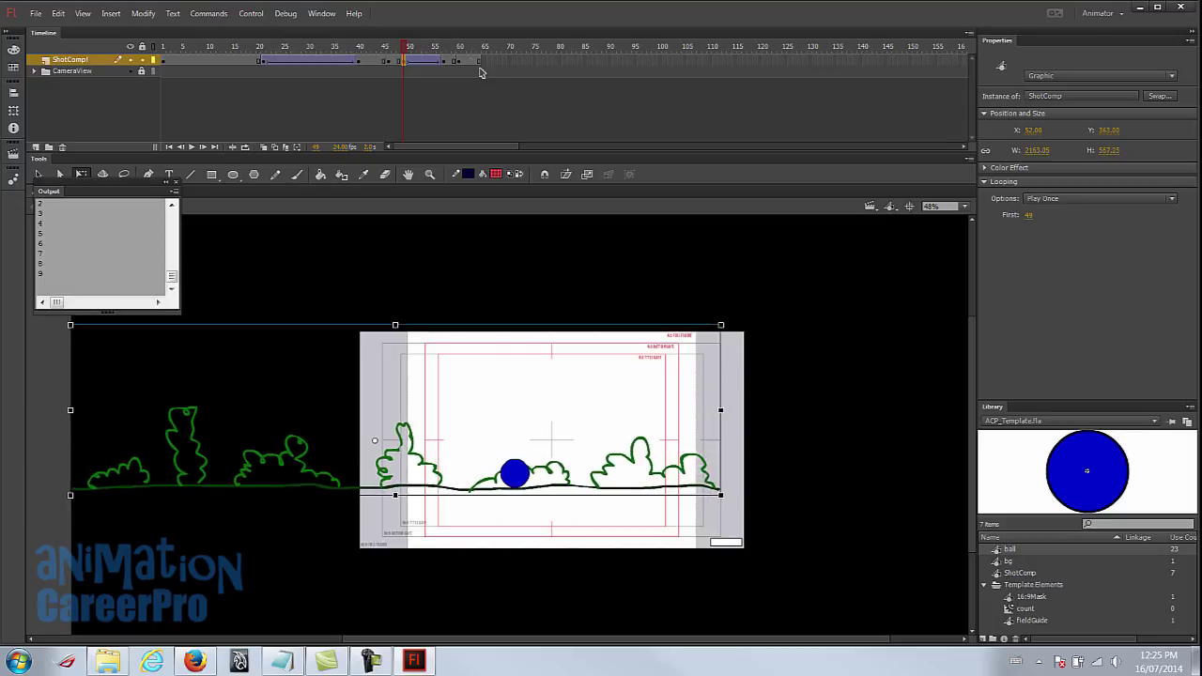
Create a classic tween between frames 46 and 49 on the ShotComp layer and scrub through the zoom to frame 60.
click(395, 61)
right_click(395, 61)
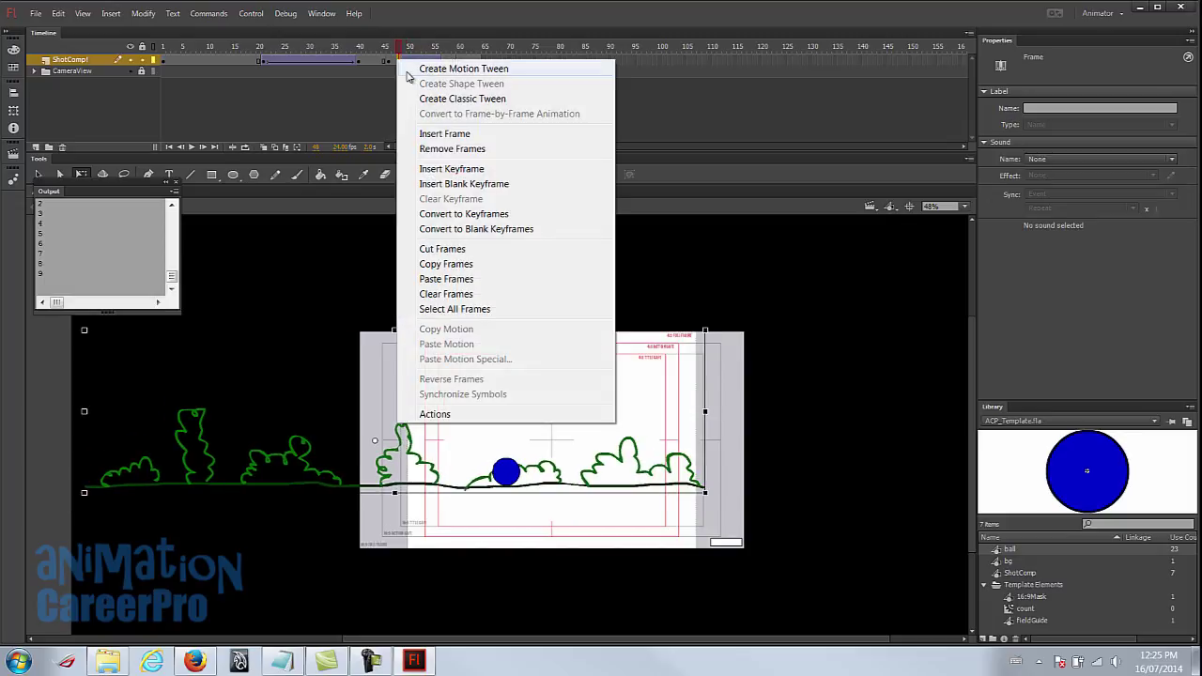
click(422, 103)
drag(382, 53, 460, 58)
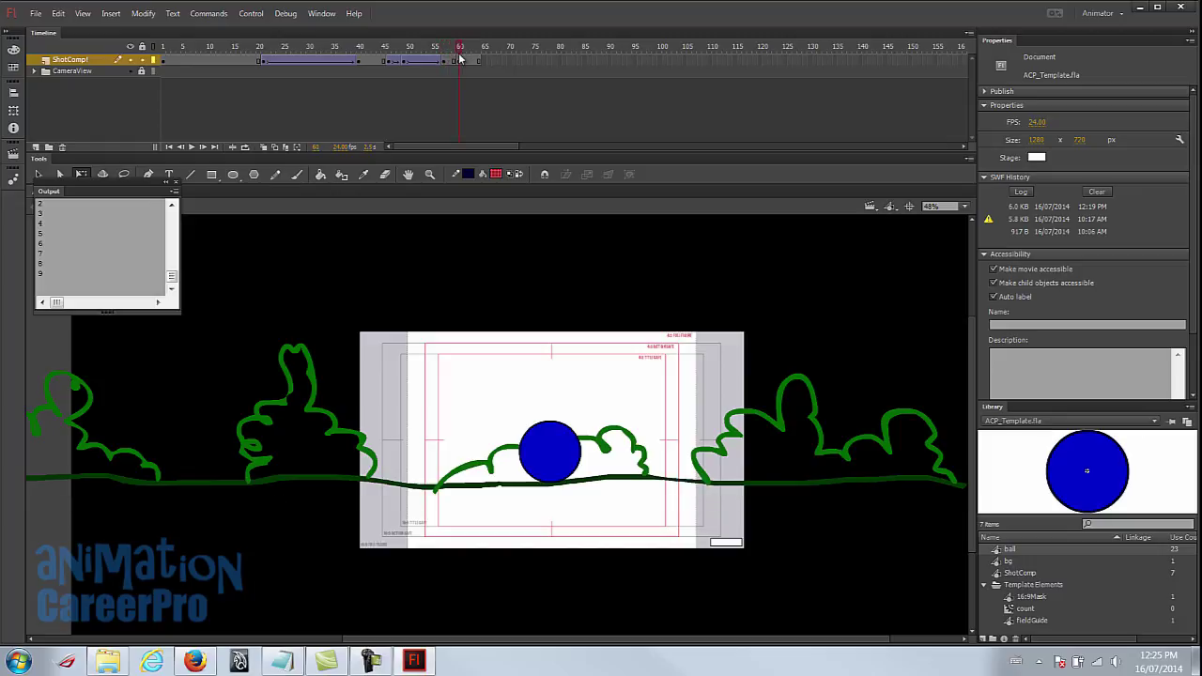
Enlarge the ShotComp instance at frame 60 to about 4690 by 1230 px and create a classic tween between frames 57 and 60.
click(460, 62)
click(576, 447)
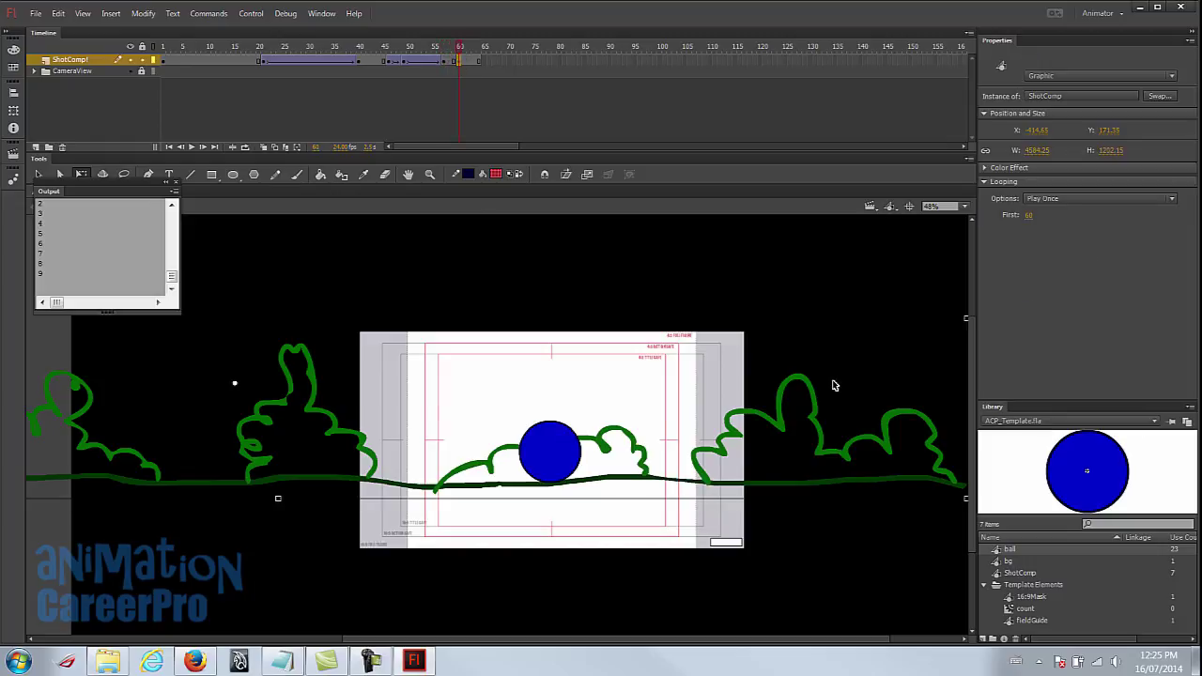
drag(964, 501, 980, 515)
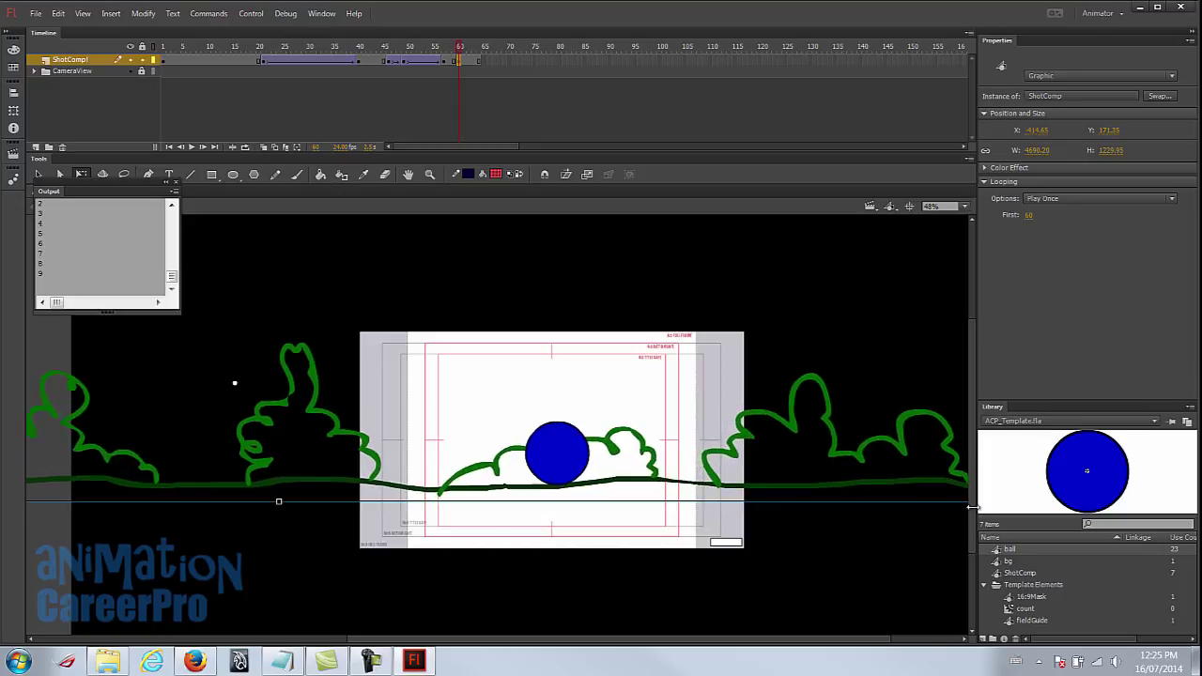
right_click(452, 62)
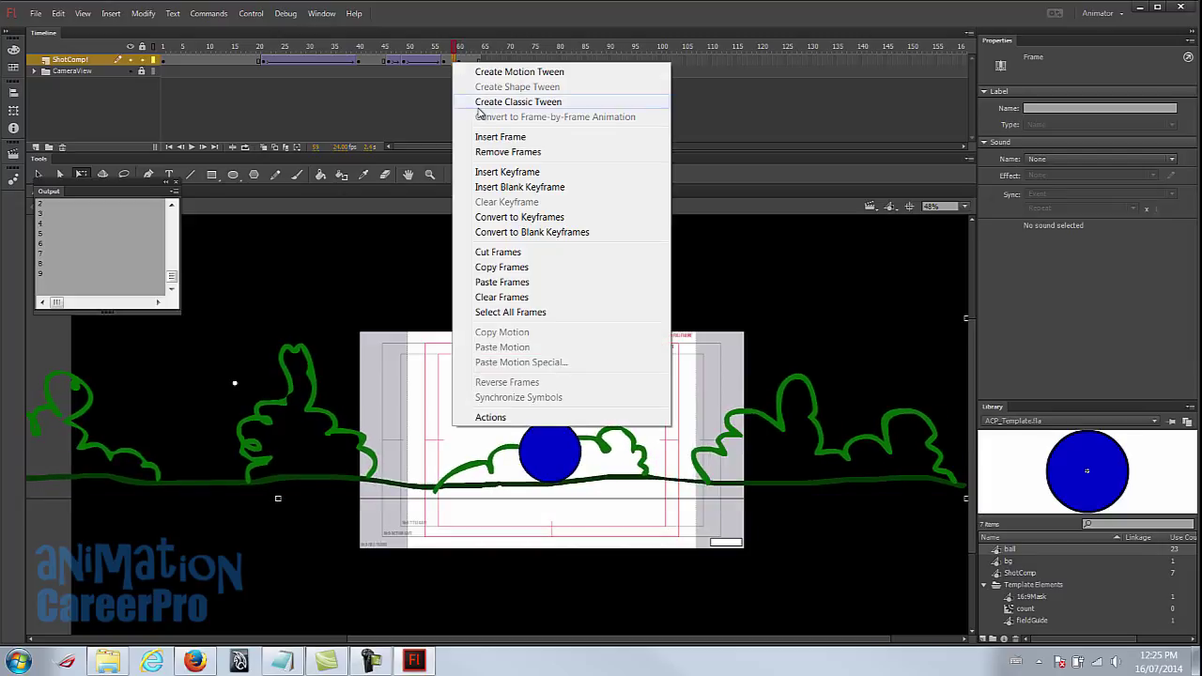
click(479, 104)
Play back the zoom from about frame 45 and examine its start and end with onion skinning and scrubbing up to frame 60.
click(384, 47)
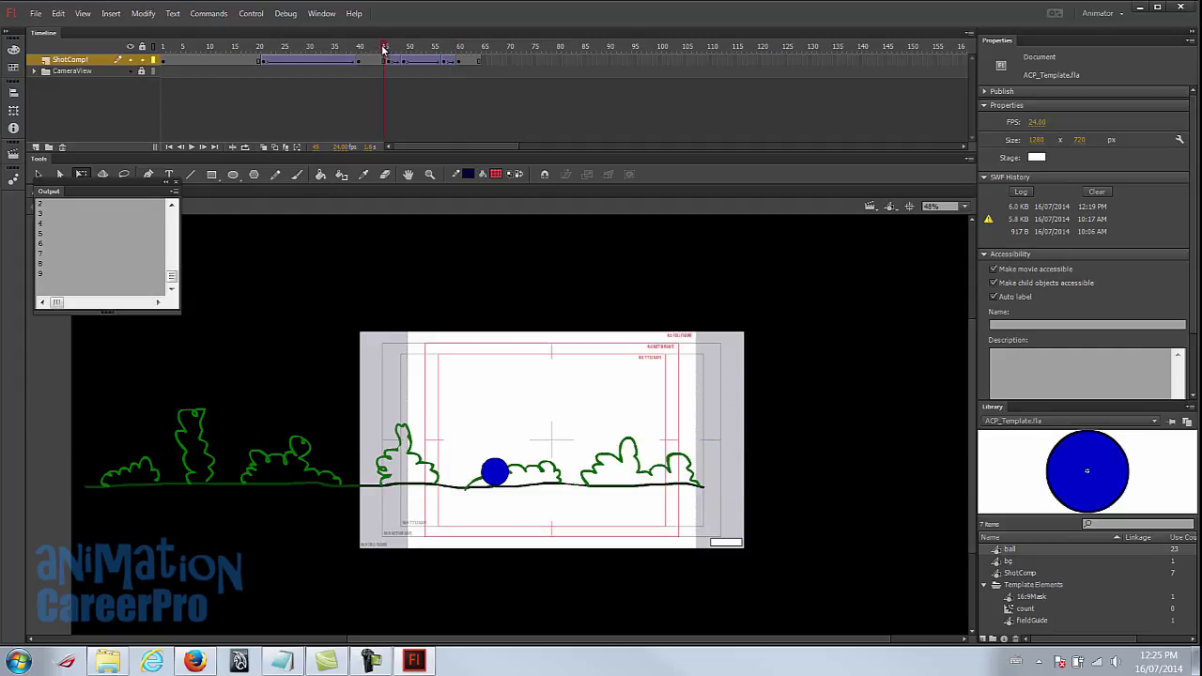
key(Return)
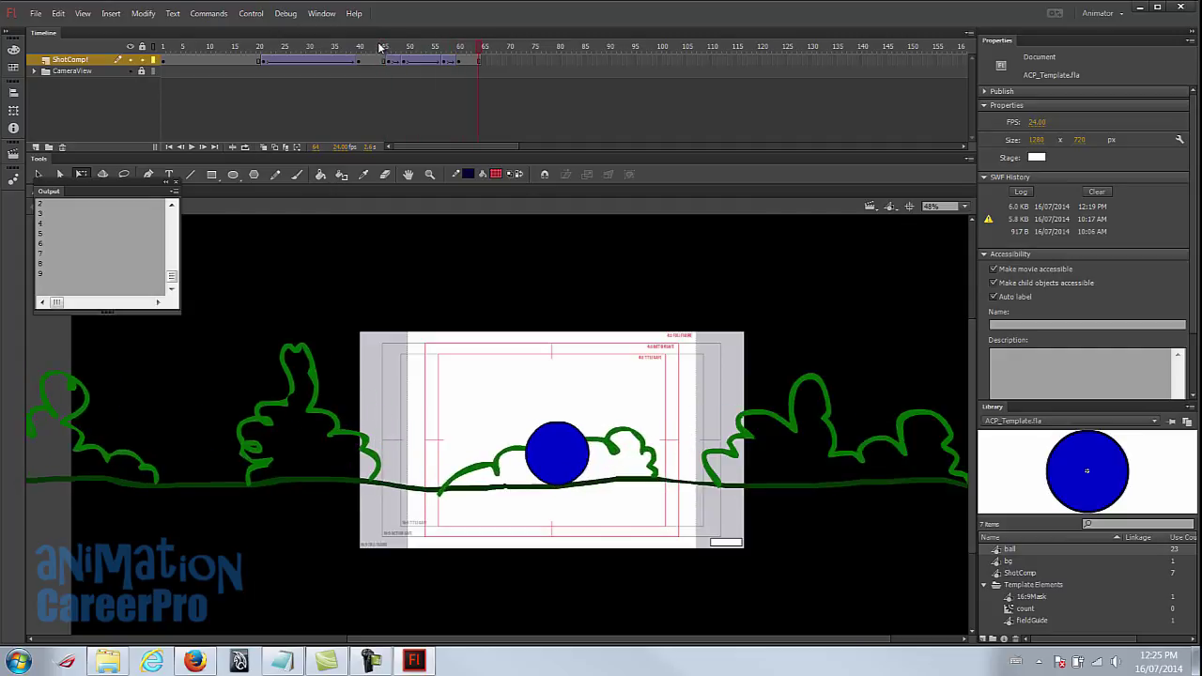
click(380, 47)
key(Return)
click(381, 47)
click(264, 147)
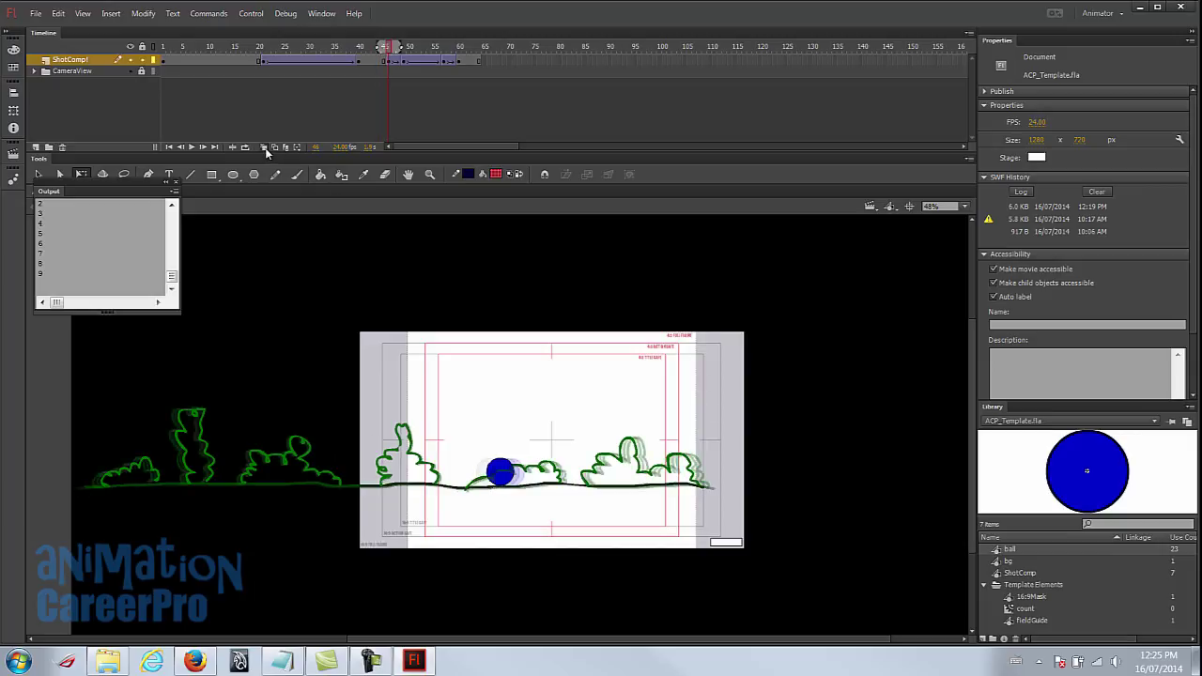
click(409, 60)
mouse_move(410, 56)
mouse_down()
mouse_move(384, 56)
mouse_move(394, 57)
mouse_up()
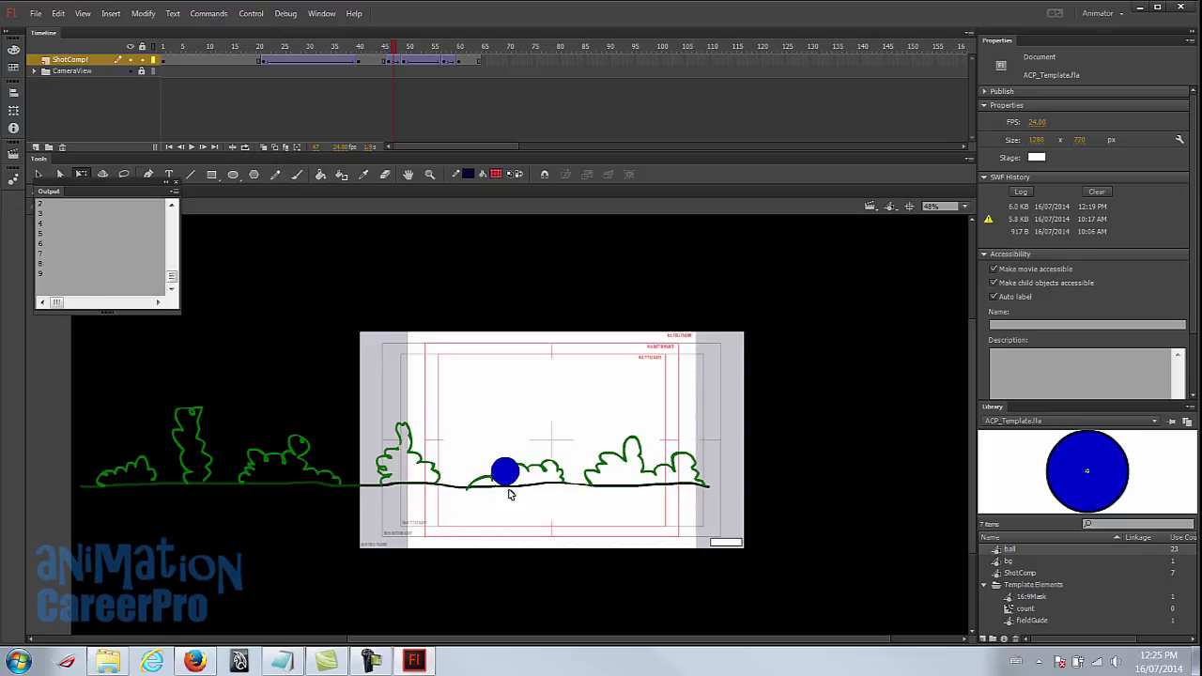
drag(395, 47, 454, 60)
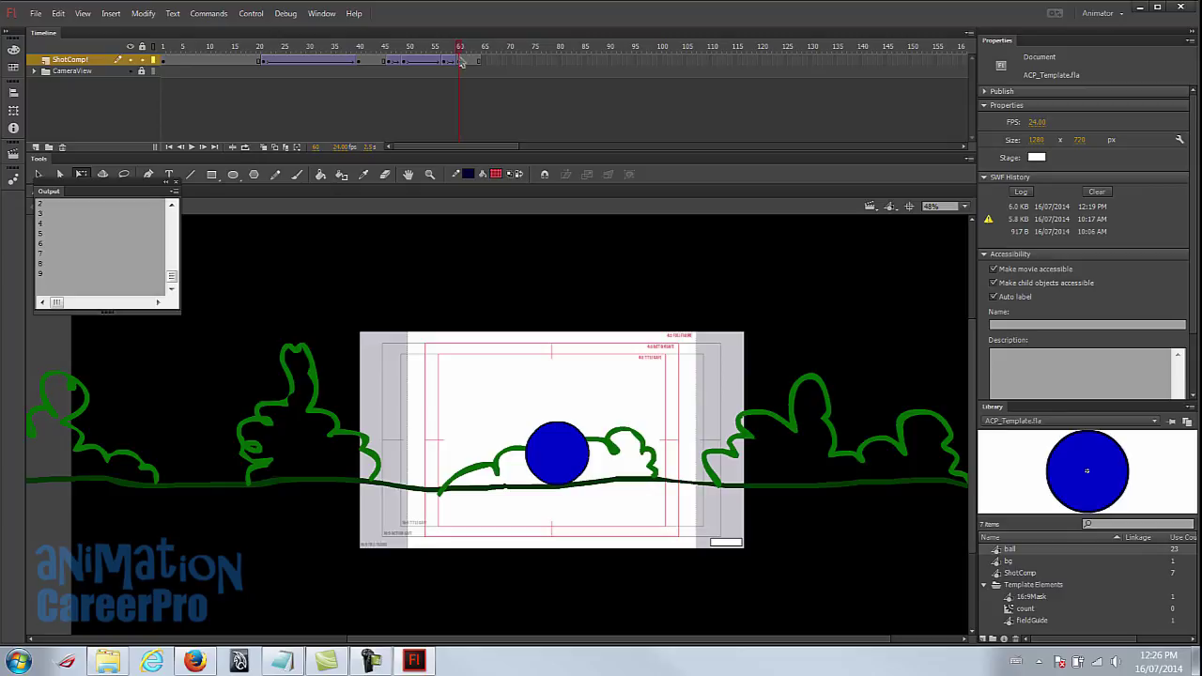
Shift the ShotComp instance at frame 60 slightly left and up so the ball lines up with its position at frame 57.
click(460, 61)
drag(439, 53, 464, 67)
click(570, 453)
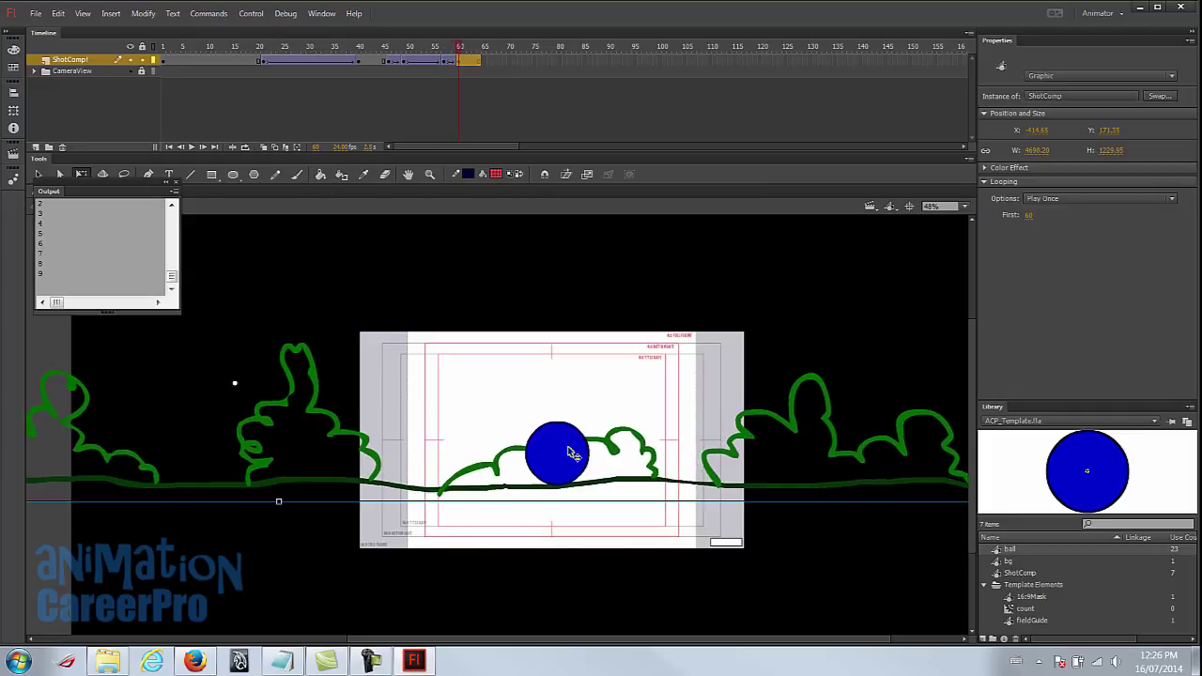
drag(569, 454, 562, 454)
mouse_move(456, 45)
mouse_down()
mouse_move(438, 47)
mouse_move(459, 48)
mouse_up()
click(542, 472)
drag(542, 472, 542, 468)
mouse_move(458, 49)
mouse_down()
mouse_move(442, 49)
mouse_move(460, 49)
mouse_up()
drag(542, 457, 542, 458)
Ease in the classic tween between frames 46 and 49 and set the tween between frames 57 and 60 to ease 100 out.
click(454, 63)
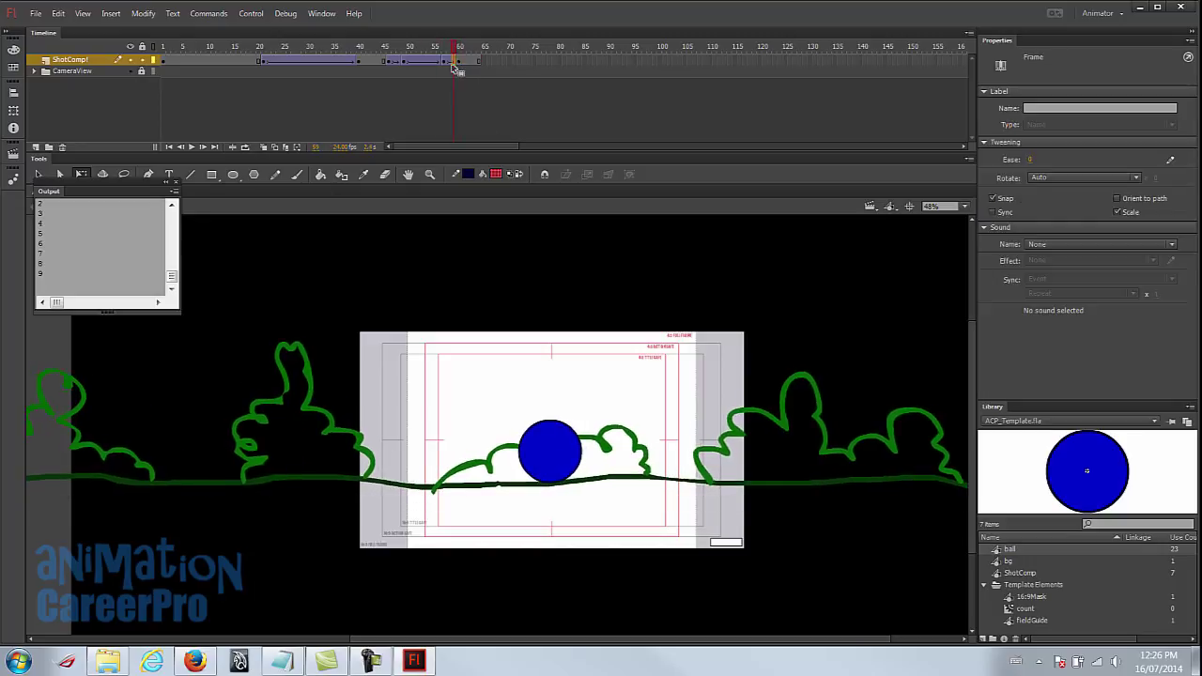
click(393, 60)
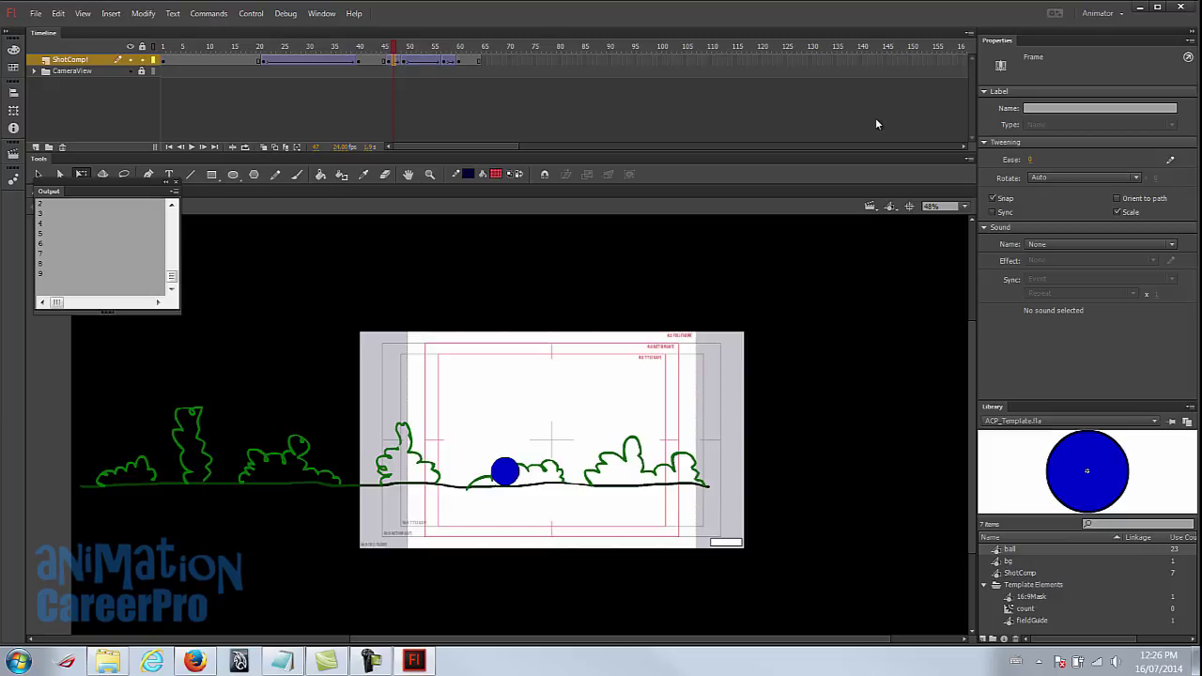
drag(1027, 161, 749, 179)
drag(394, 49, 453, 62)
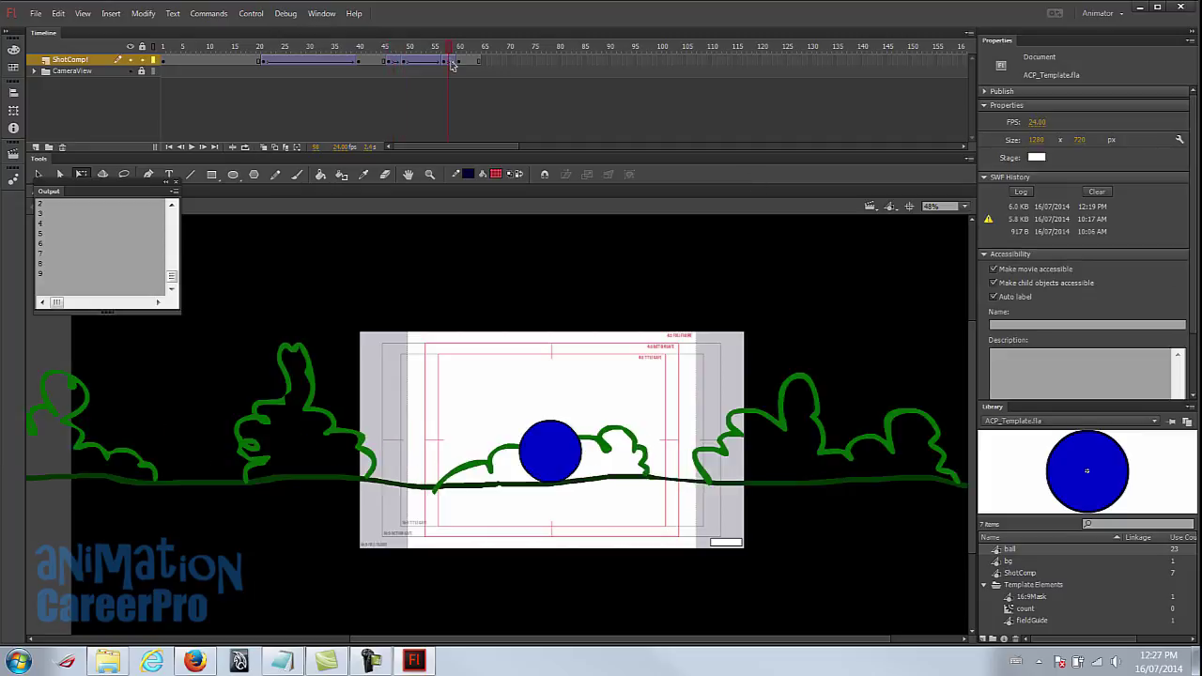
click(453, 62)
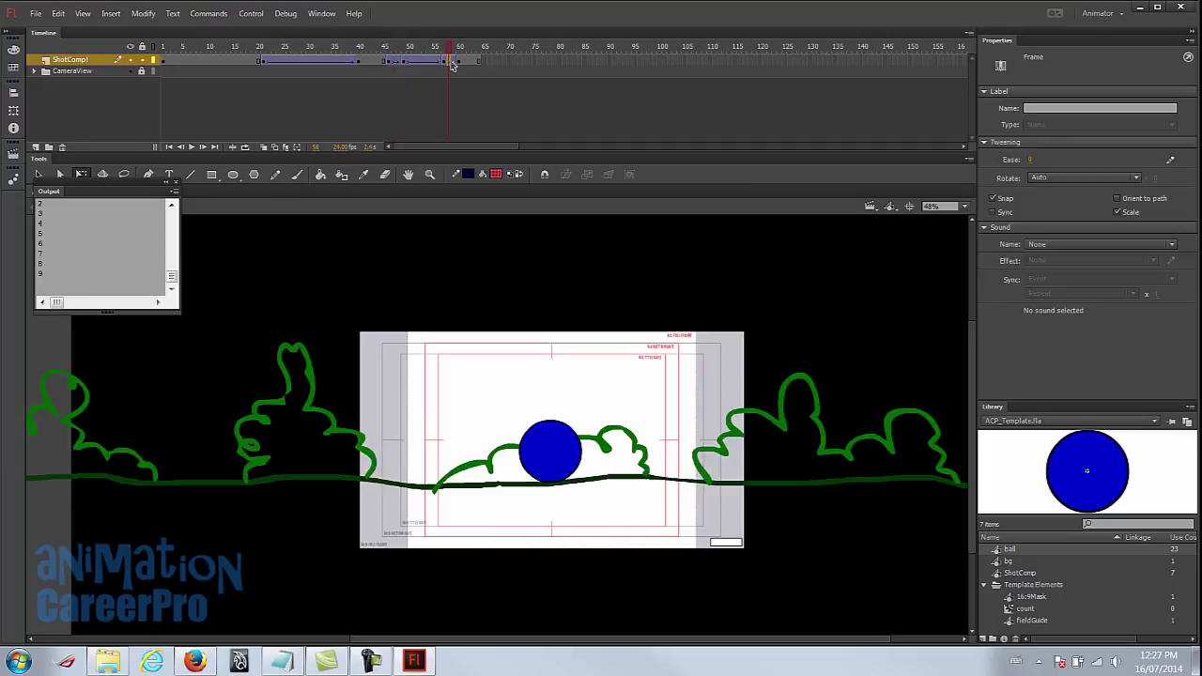
drag(1032, 159, 1164, 163)
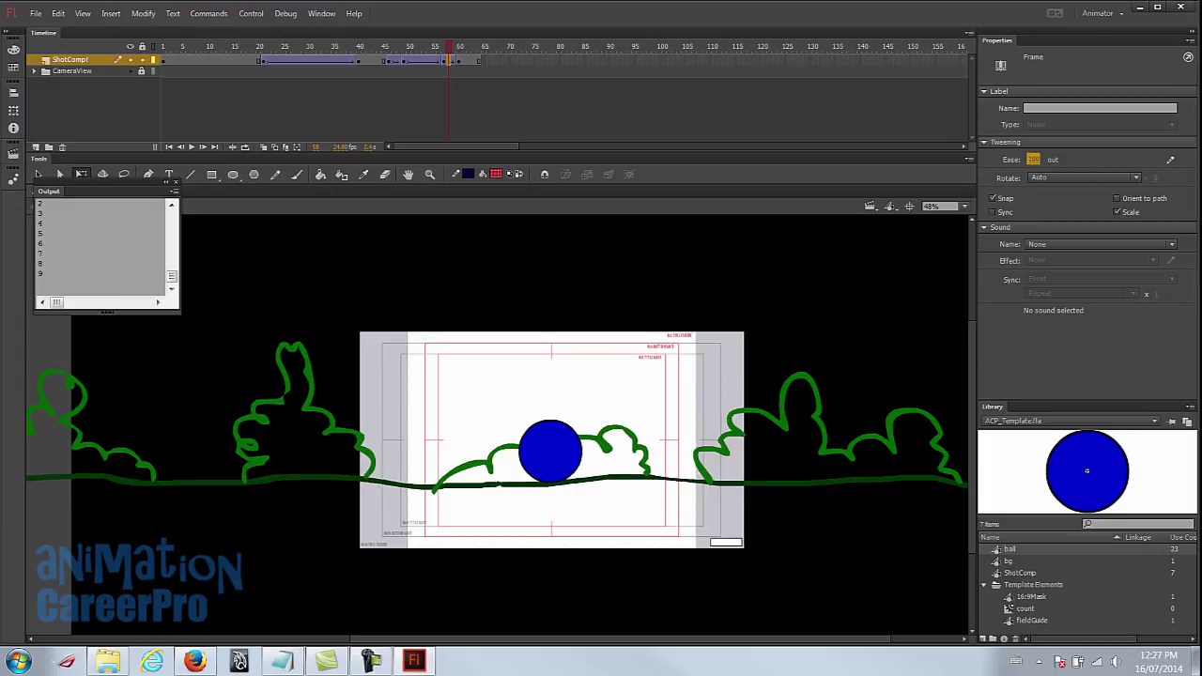
Play back the eased zoom several times from about frame 46, and play the whole timeline from the start.
click(384, 49)
key(Return)
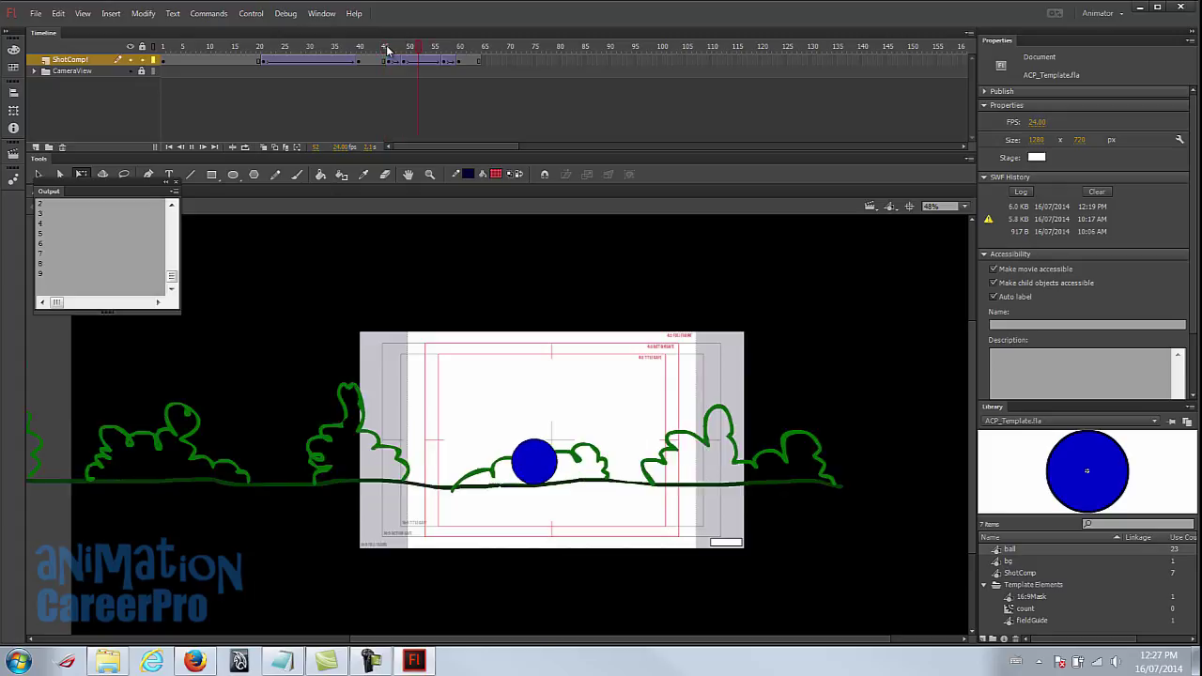
click(387, 49)
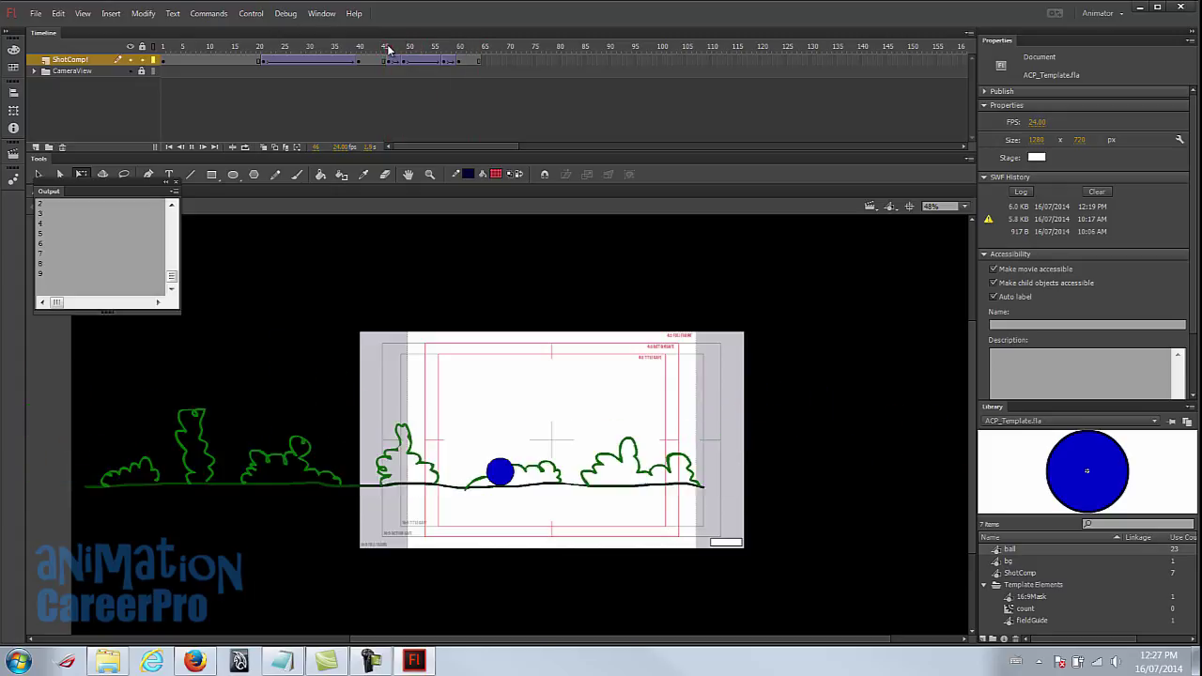
key(Return)
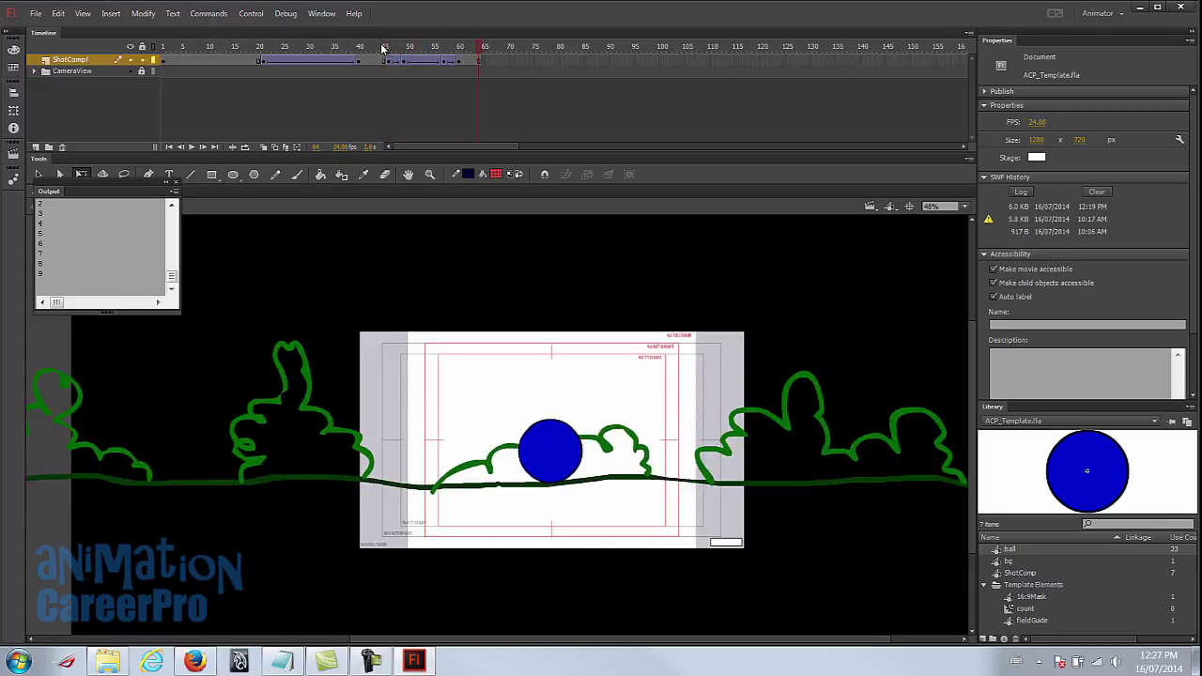
click(384, 49)
key(Return)
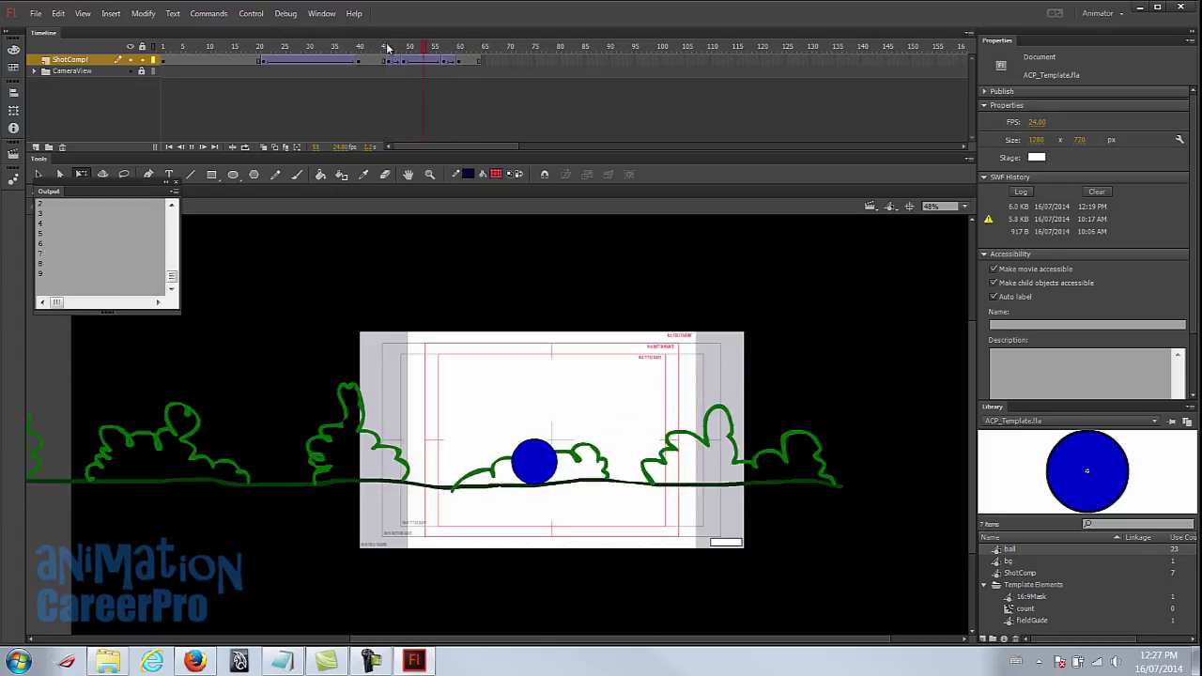
click(388, 49)
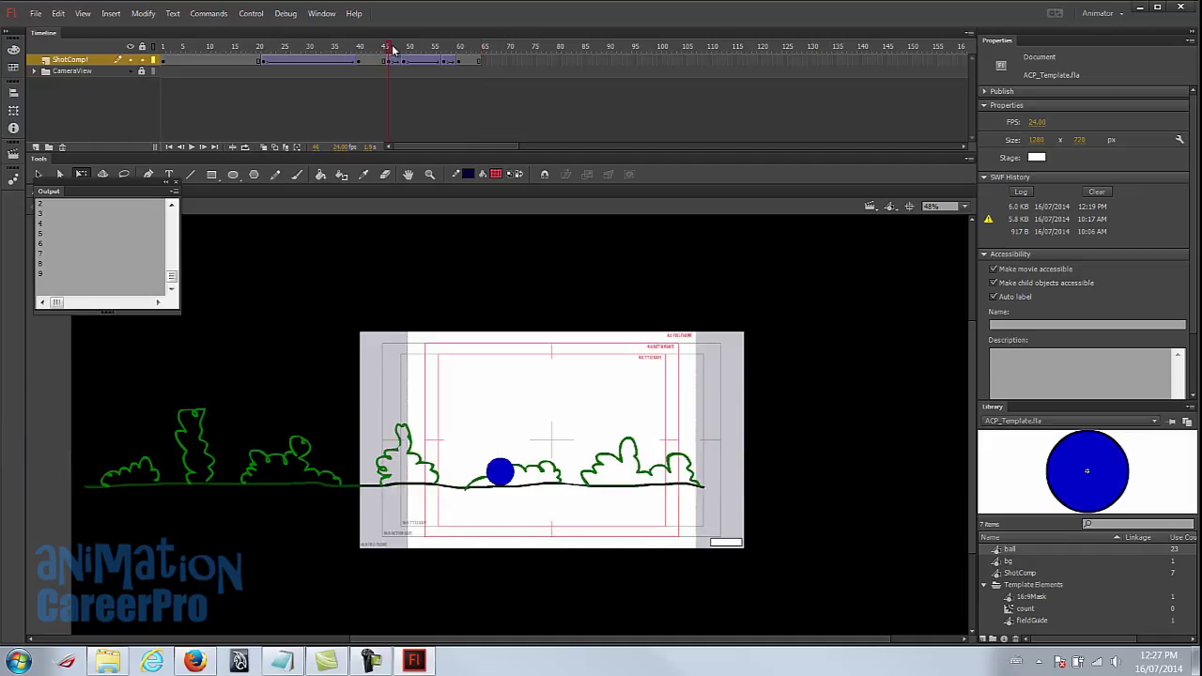
key(shift+comma)
key(Return)
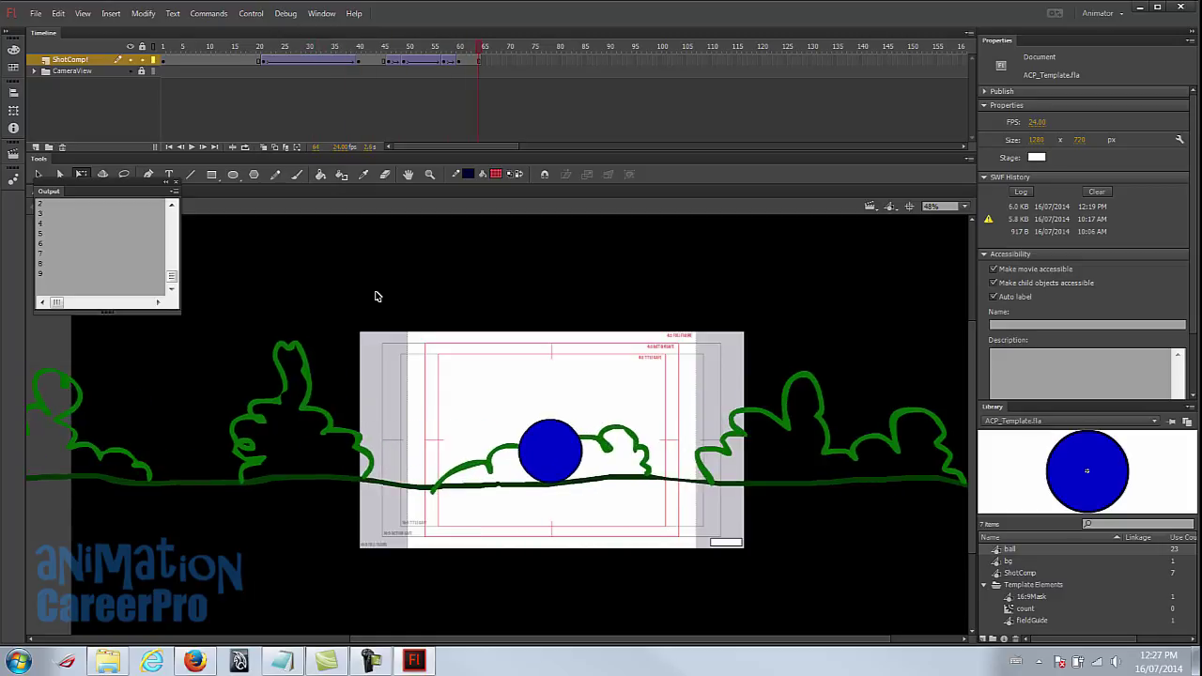
Return to frame 1, test the movie to check the camera moves, and close the preview.
click(165, 47)
click(251, 13)
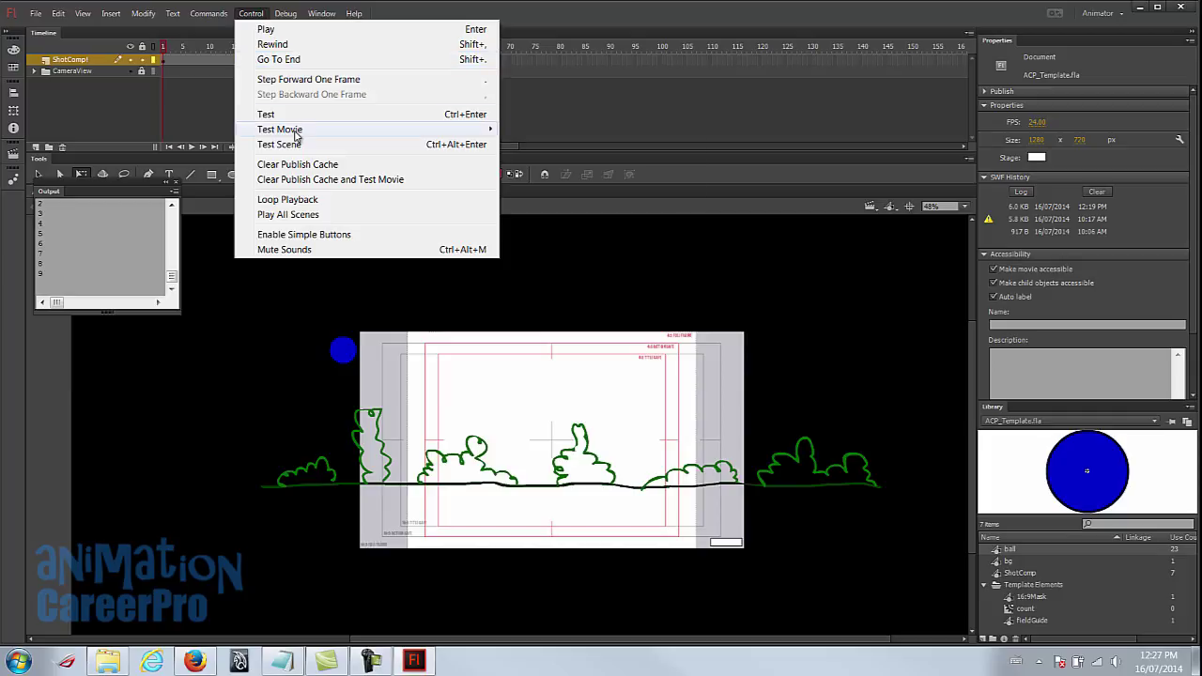
mouse_move(294, 131)
click(552, 129)
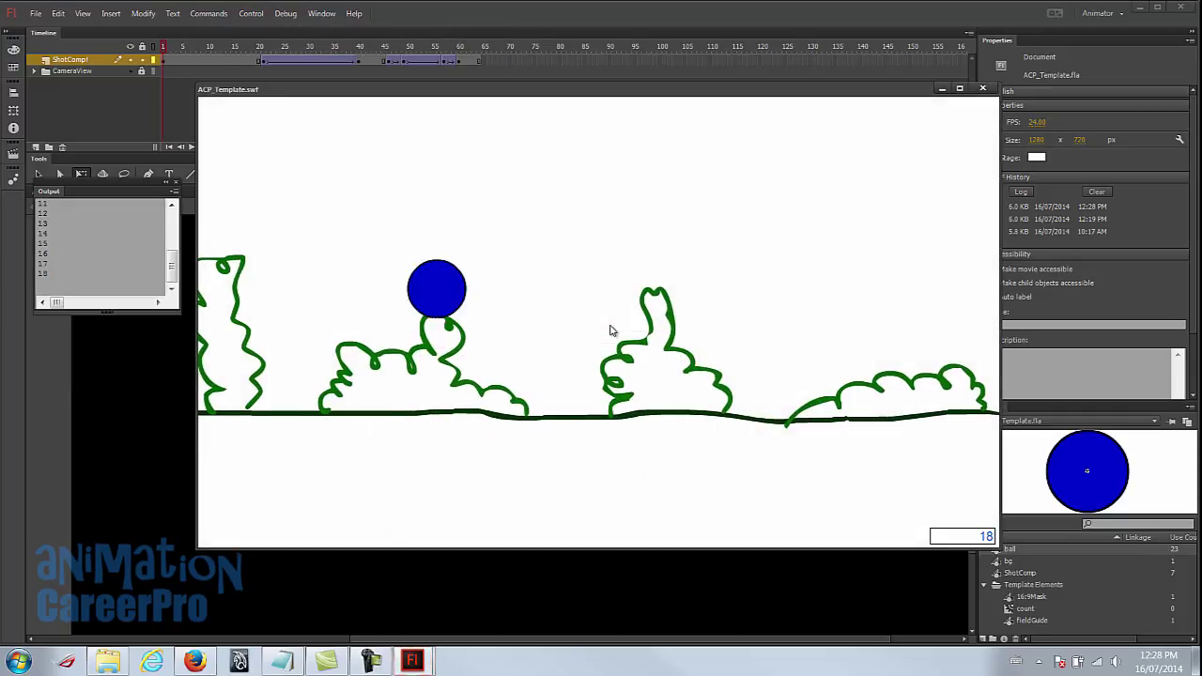
key(ctrl+w)
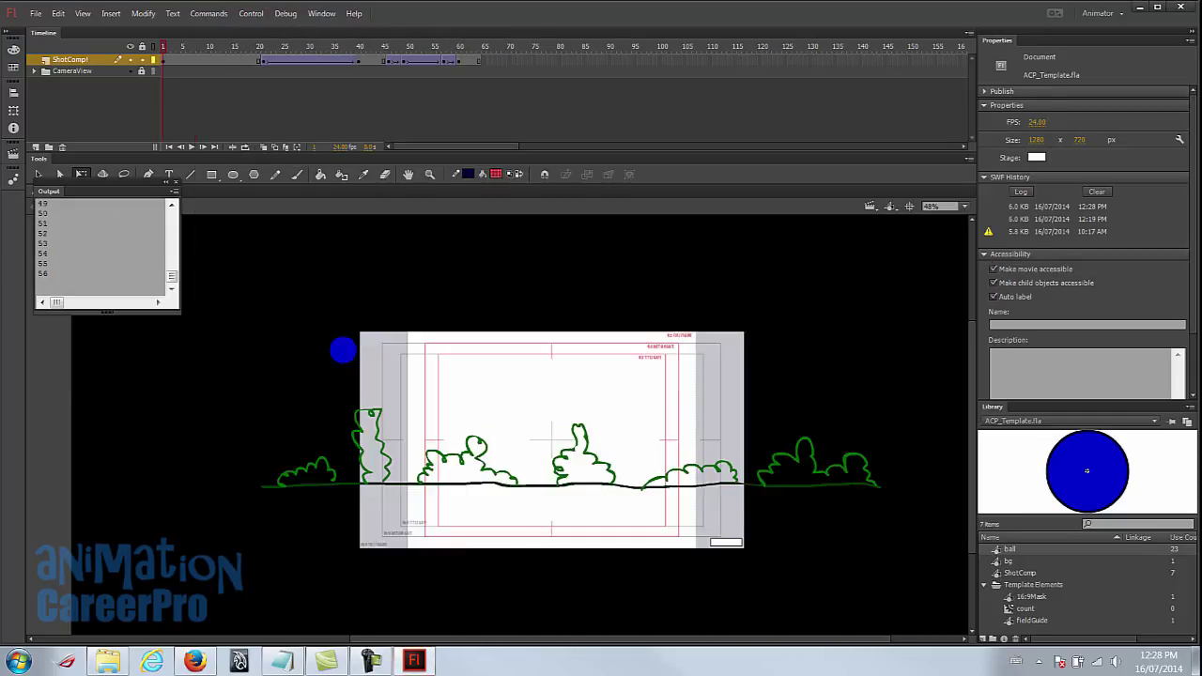